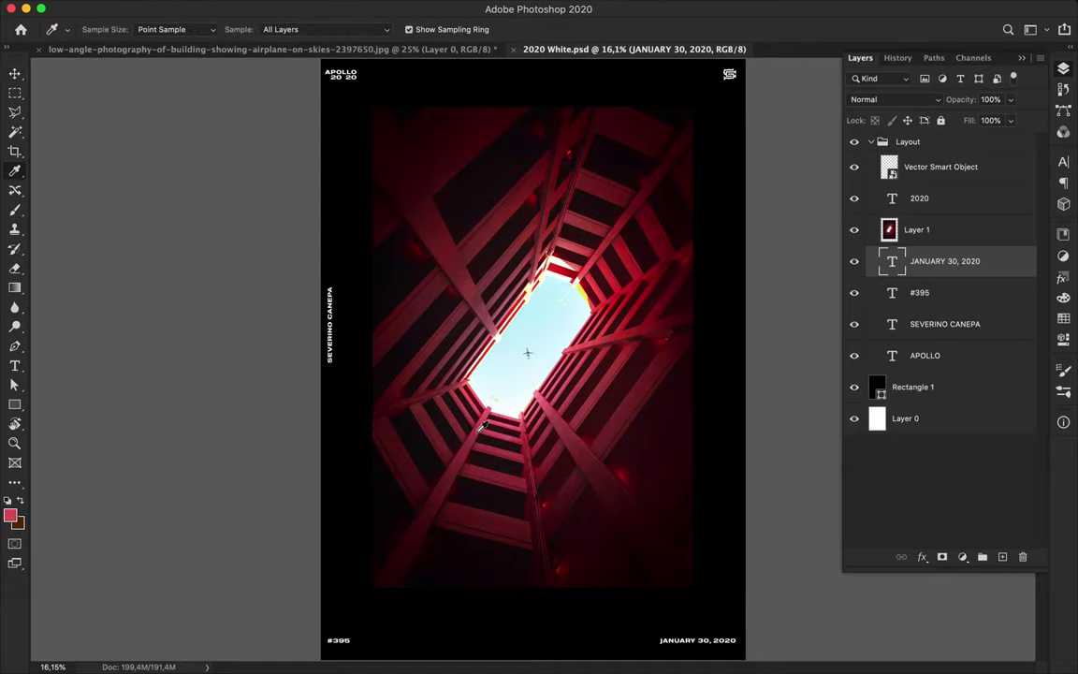
# Sample a red from the photo as the paint colour.
pyautogui.moveTo(552, 580); pyautogui.dragTo(622, 473)
pyautogui.scroll(2, 421, 475)
pyautogui.scroll(3, 428, 475)
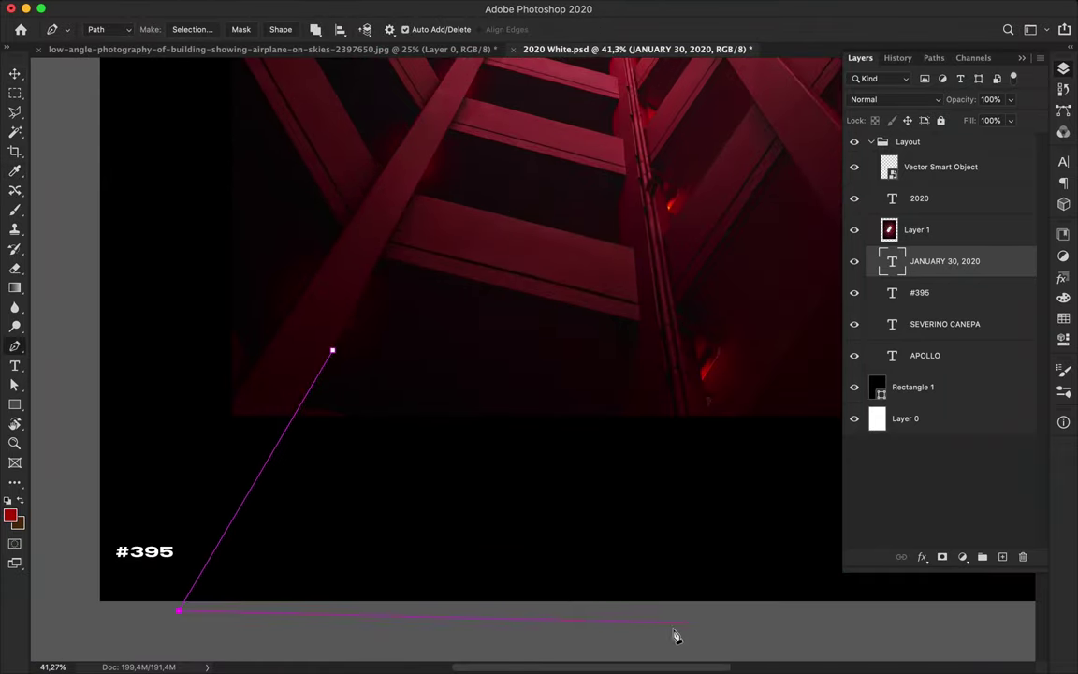
pyautogui.scroll(3, 542, 426)
pyautogui.hscroll(1, 542, 426)
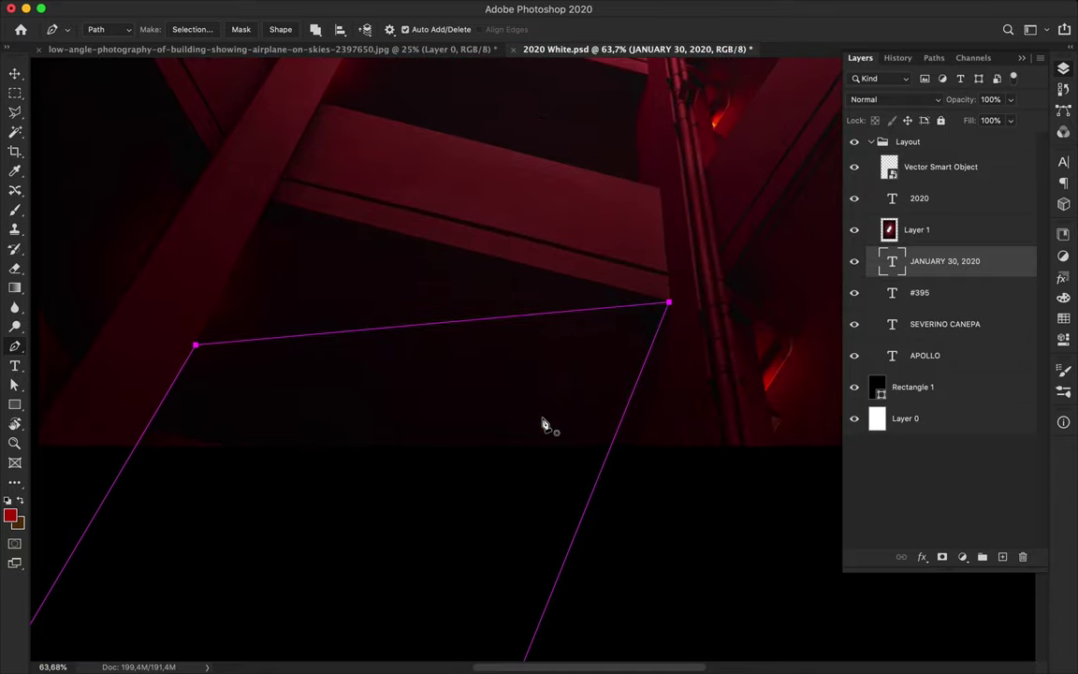
pyautogui.scroll(-3, 542, 426)
pyautogui.scroll(-1, 542, 426)
# Convert the lower-left beam path into a selection and hide the path outline.
pyautogui.press('a')
pyautogui.scroll(-2, 551, 339)
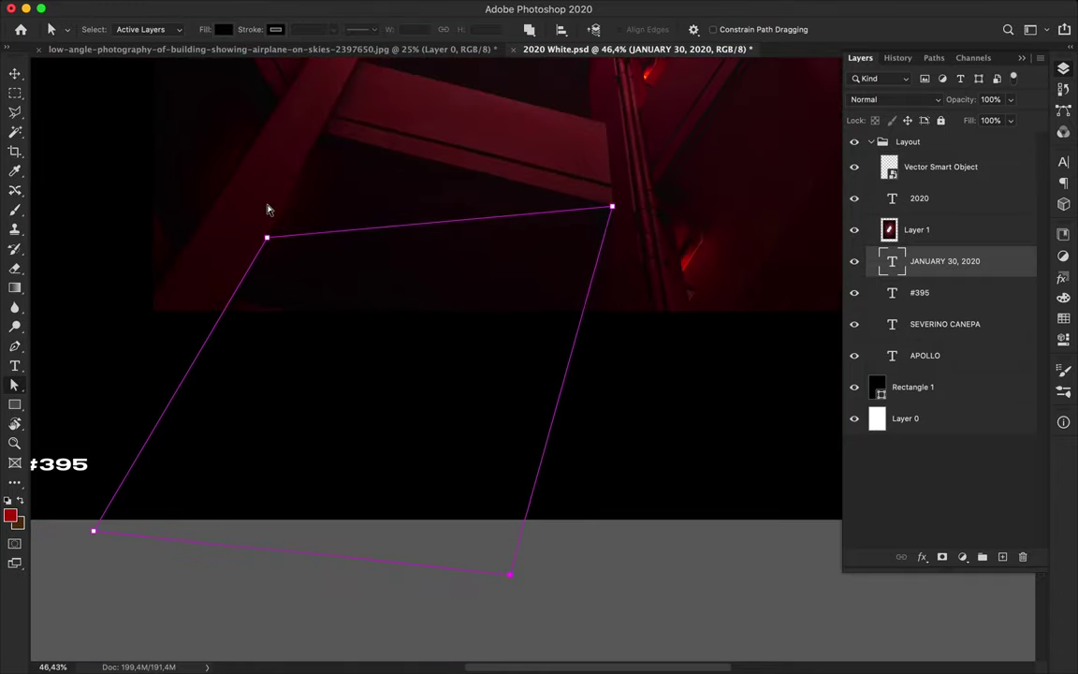
pyautogui.press('p')
pyautogui.click(178, 28)
pyautogui.press('Return')
pyautogui.press('g')
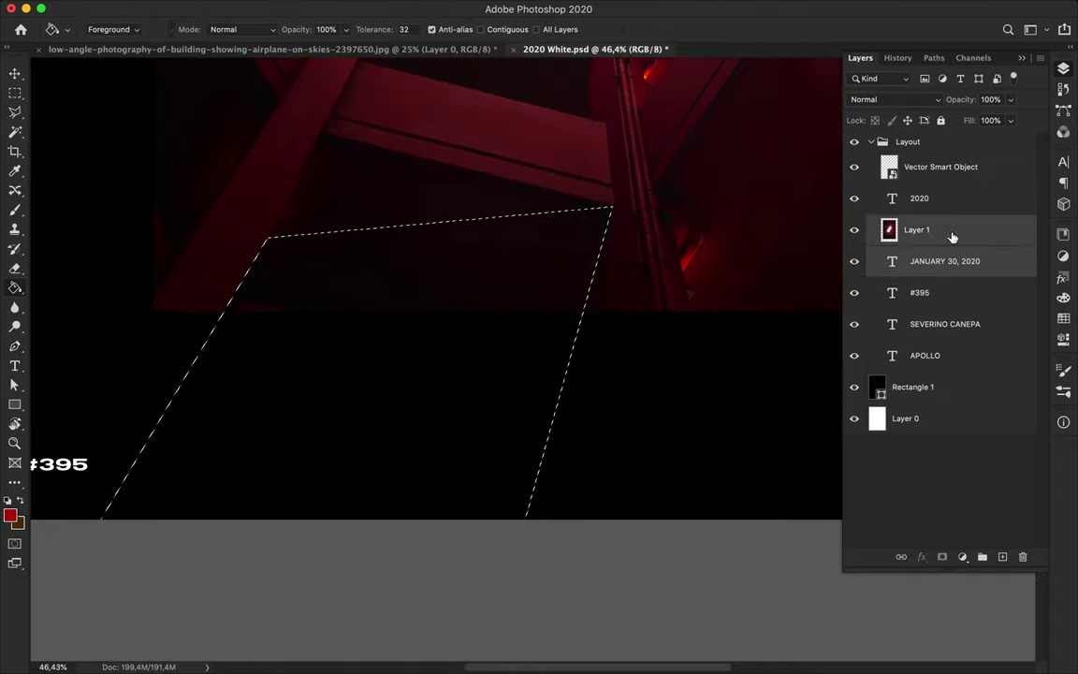
# Move Layer 1 below the text layers and fill the selection with red.
pyautogui.doubleClick(951, 229)
pyautogui.press('Escape')
pyautogui.moveTo(951, 229); pyautogui.dragTo(938, 371)
pyautogui.hotkey('ctrl', 'shift', 'alt', 'n')
# Add a new layer for the beam extension and choose a darker red from the swatches.
pyautogui.click(417, 357)
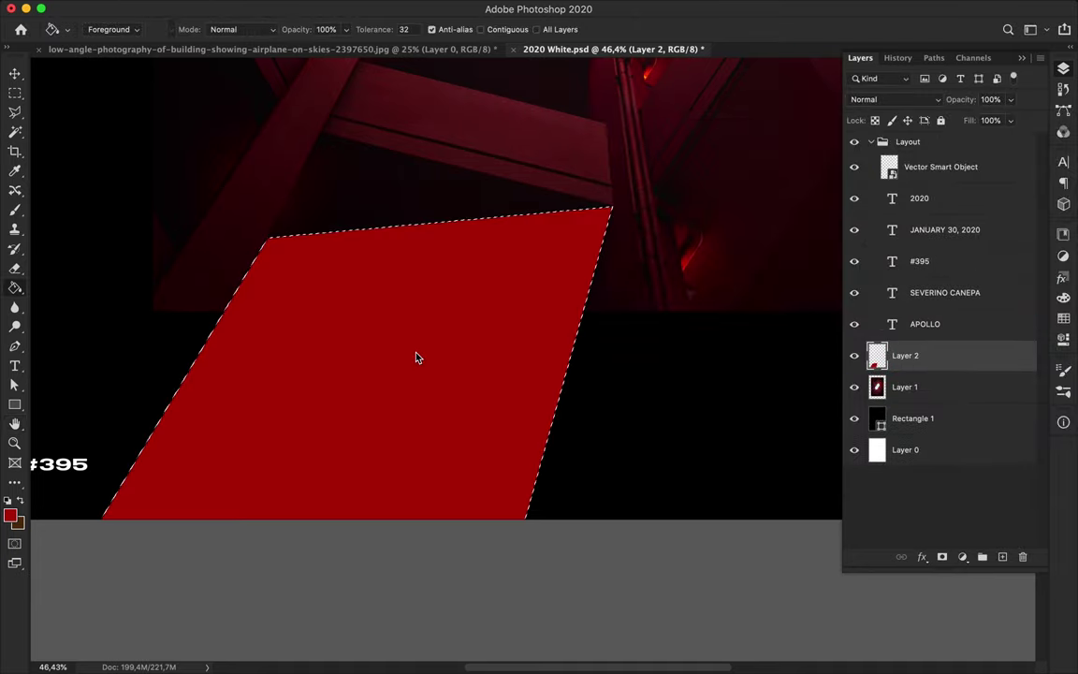
pyautogui.click(1063, 278)
pyautogui.click(893, 245)
pyautogui.click(510, 308)
# Refill the extension shape with the darker red and deselect.
pyautogui.press('i')
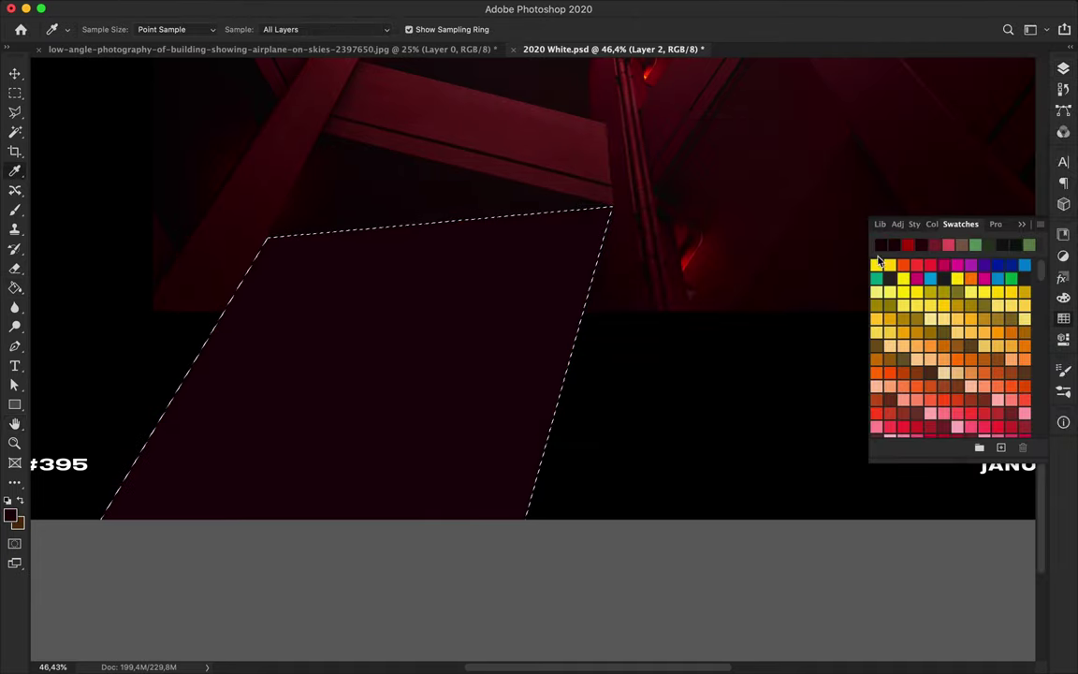
pyautogui.press('m')
pyautogui.hotkey('ctrl', 'd')
pyautogui.scroll(-2, 478, 340)
pyautogui.scroll(-2, 585, 440)
pyautogui.scroll(-3, 536, 401)
pyautogui.press('v')
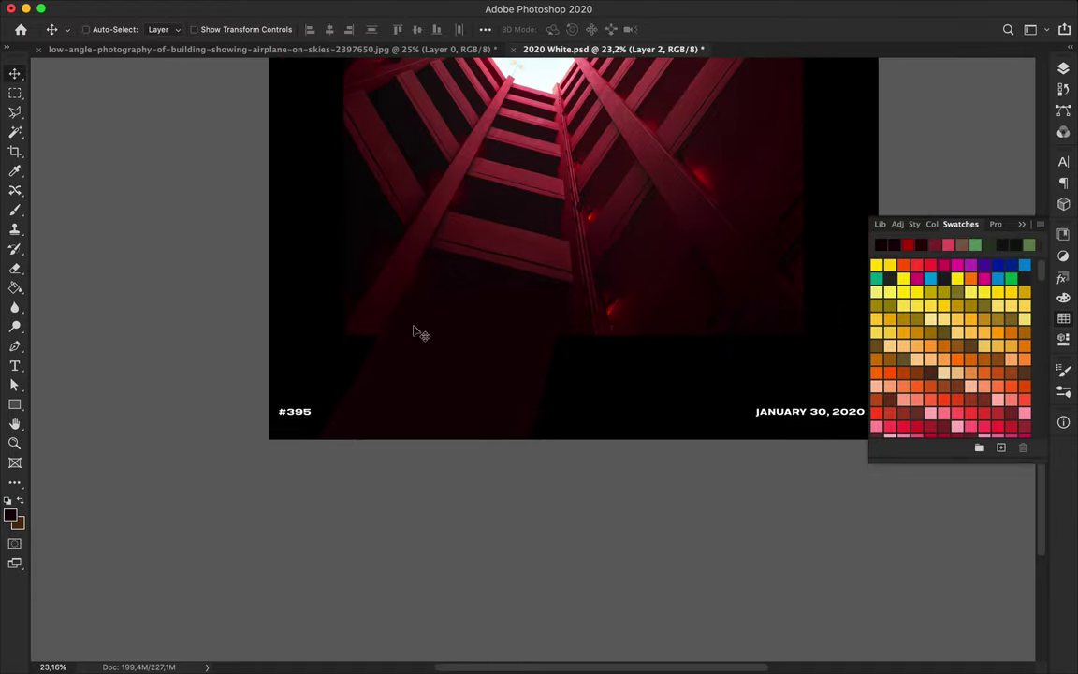
pyautogui.scroll(2, 383, 325)
# Draw a Pen path for the upper-right stripe reaching past the poster's top edge.
pyautogui.press('p')
pyautogui.scroll(-2, 340, 306)
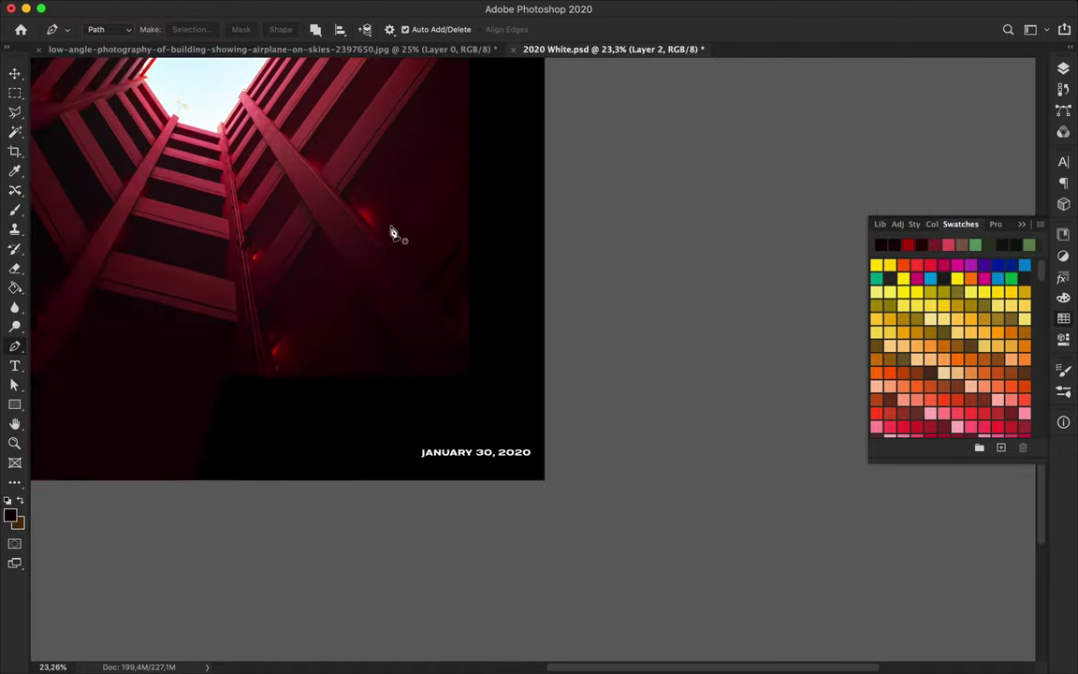
pyautogui.scroll(3, 394, 233)
pyautogui.scroll(3, 390, 233)
pyautogui.click(412, 263)
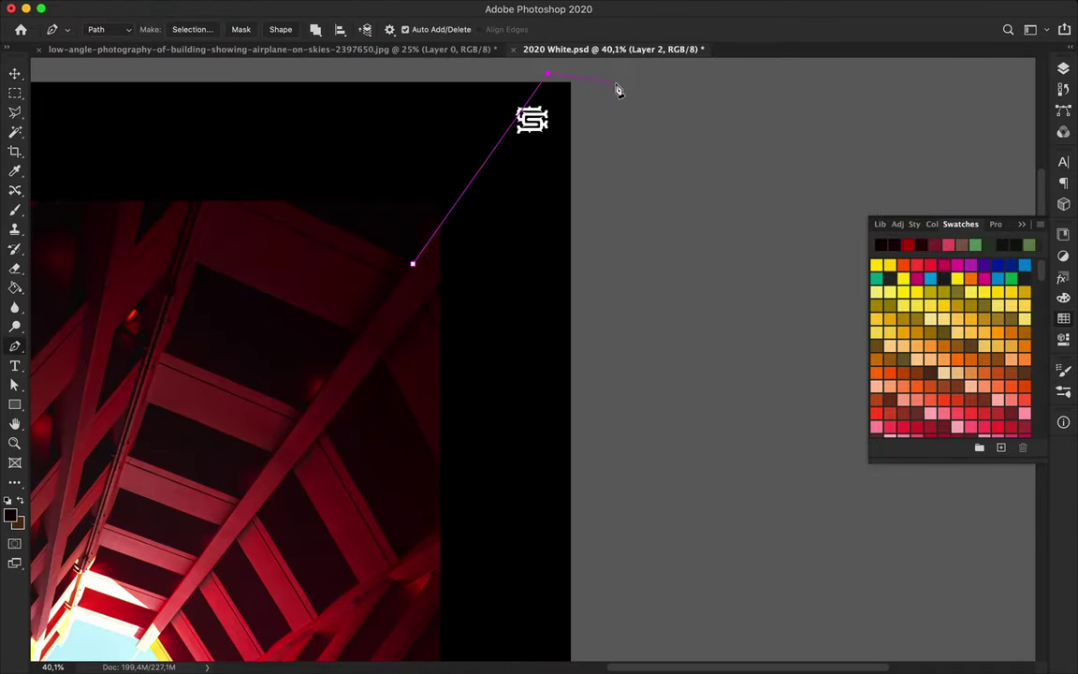
pyautogui.click(435, 283)
pyautogui.click(619, 82)
pyautogui.press('a')
pyautogui.scroll(2, 291, 394)
pyautogui.scroll(3, 291, 394)
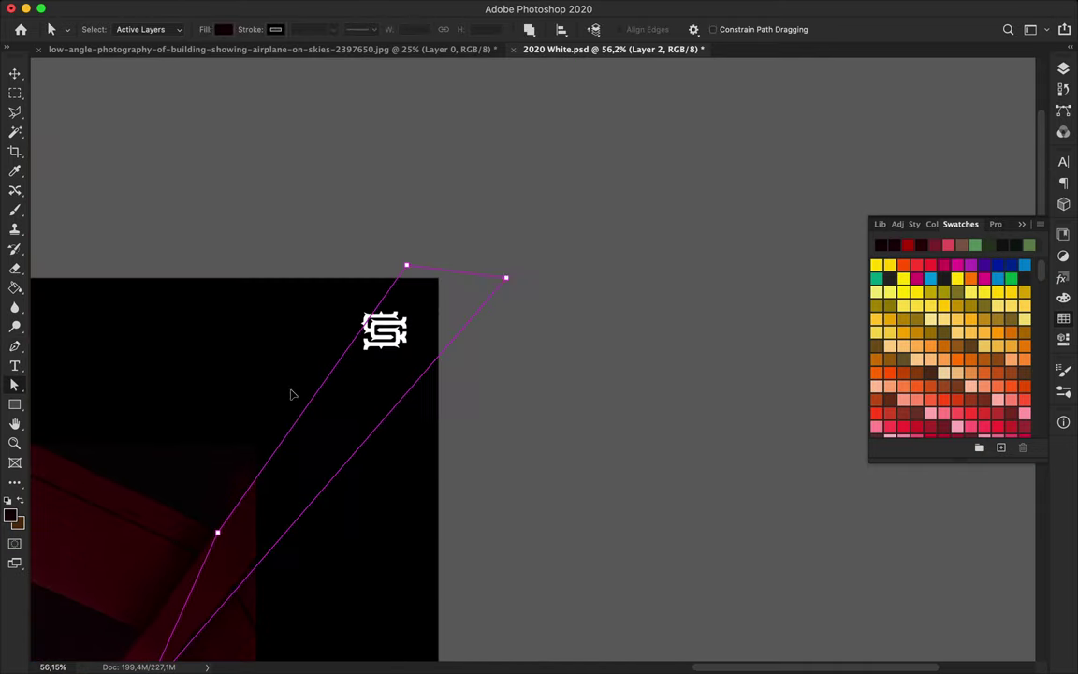
pyautogui.scroll(-5, 292, 433)
pyautogui.hscroll(-5, 292, 433)
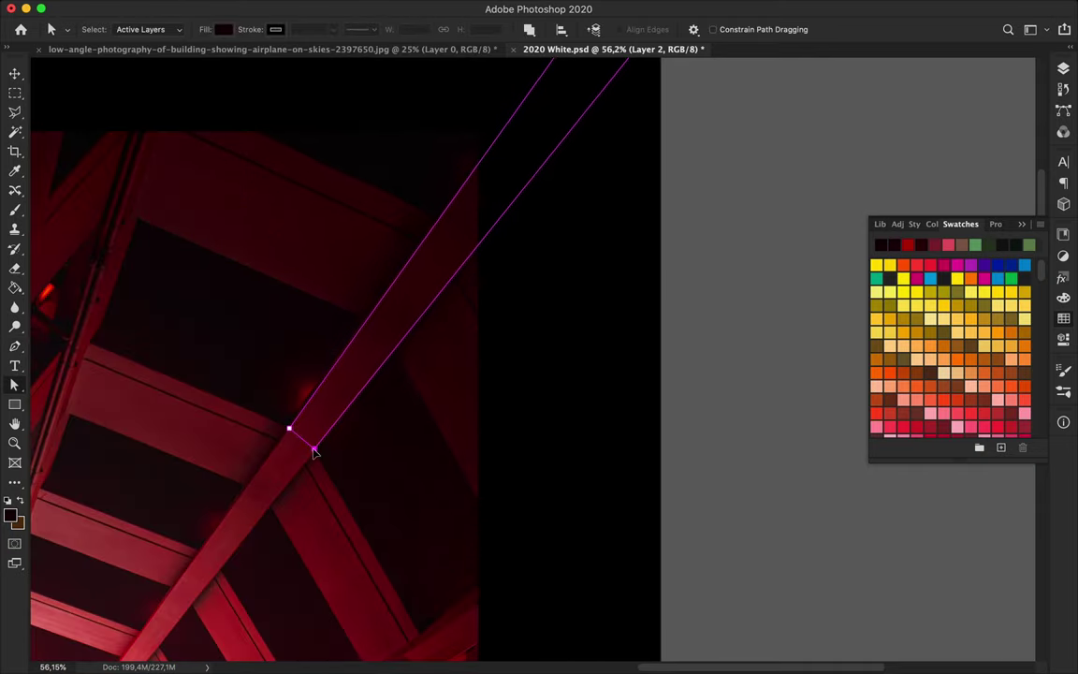
pyautogui.scroll(-2, 314, 452)
# Turn the path into a selection and paint it with red sampled from the beam.
pyautogui.press('p')
pyautogui.hotkey('ctrl', 'Return')
pyautogui.press('i')
pyautogui.click(395, 381)
pyautogui.press('b')
pyautogui.moveTo(405, 378); pyautogui.dragTo(571, 103)
pyautogui.press('m')
pyautogui.hotkey('ctrl', 'd')
pyautogui.press('v')
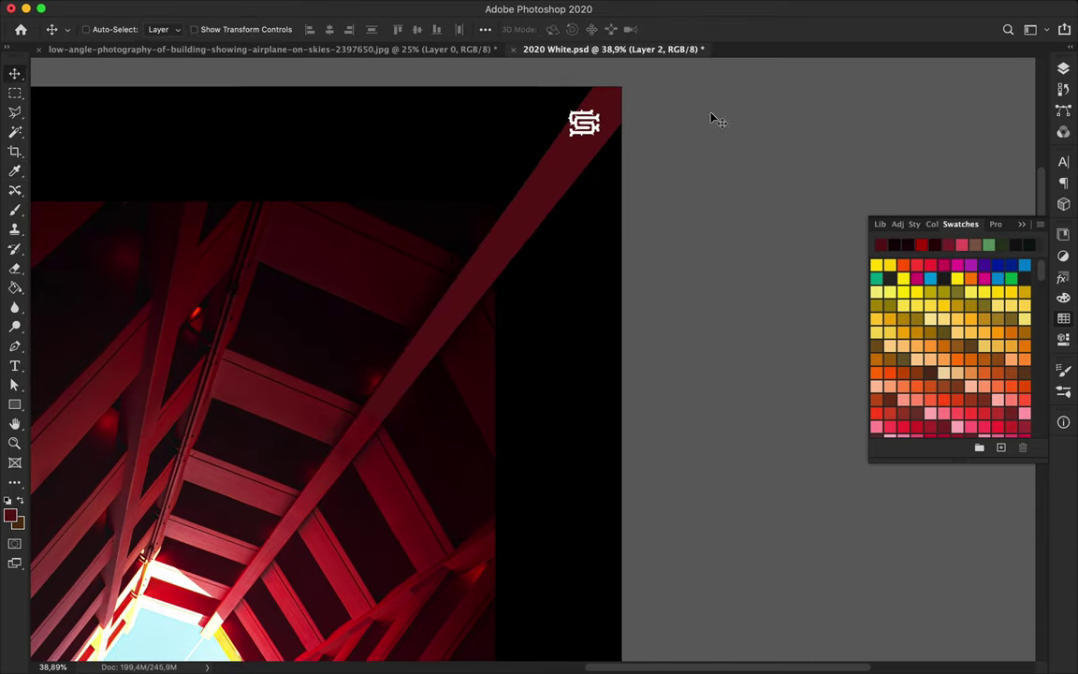
# Add a new layer and paint the selected stripe red on it.
pyautogui.scroll(-2, 712, 118)
pyautogui.click(1063, 68)
pyautogui.press('b')
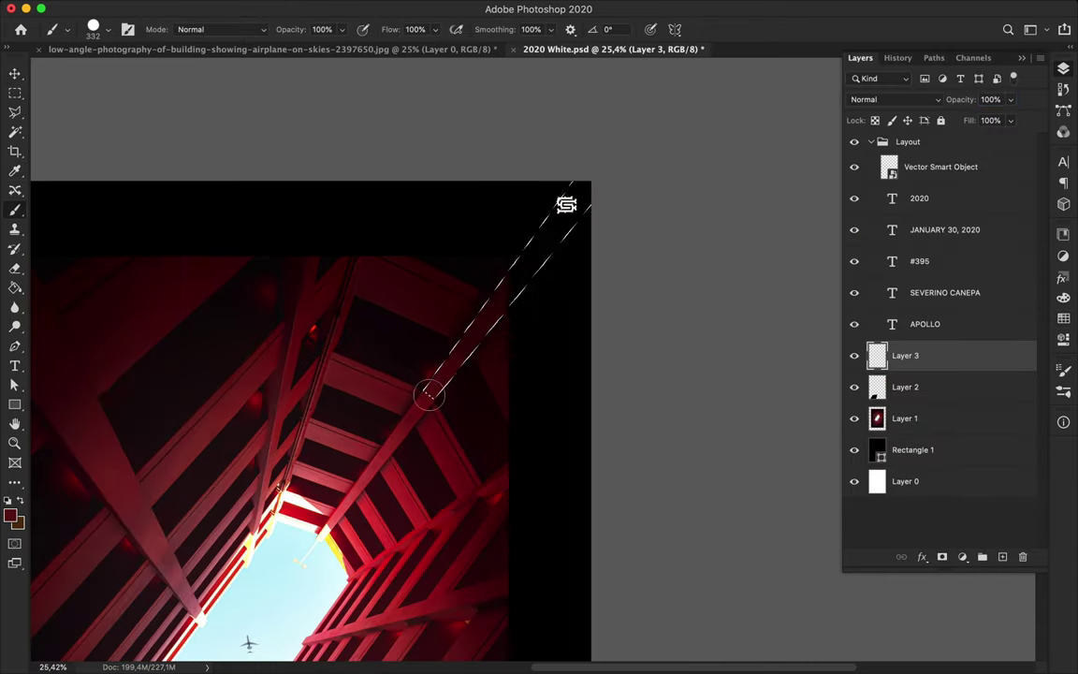
pyautogui.moveTo(428, 395); pyautogui.dragTo(562, 150)
pyautogui.press('m')
pyautogui.hotkey('ctrl', 'd')
# Apply a colour fill and select the Layer 2 and black background rectangle layers.
pyautogui.click(15, 286)
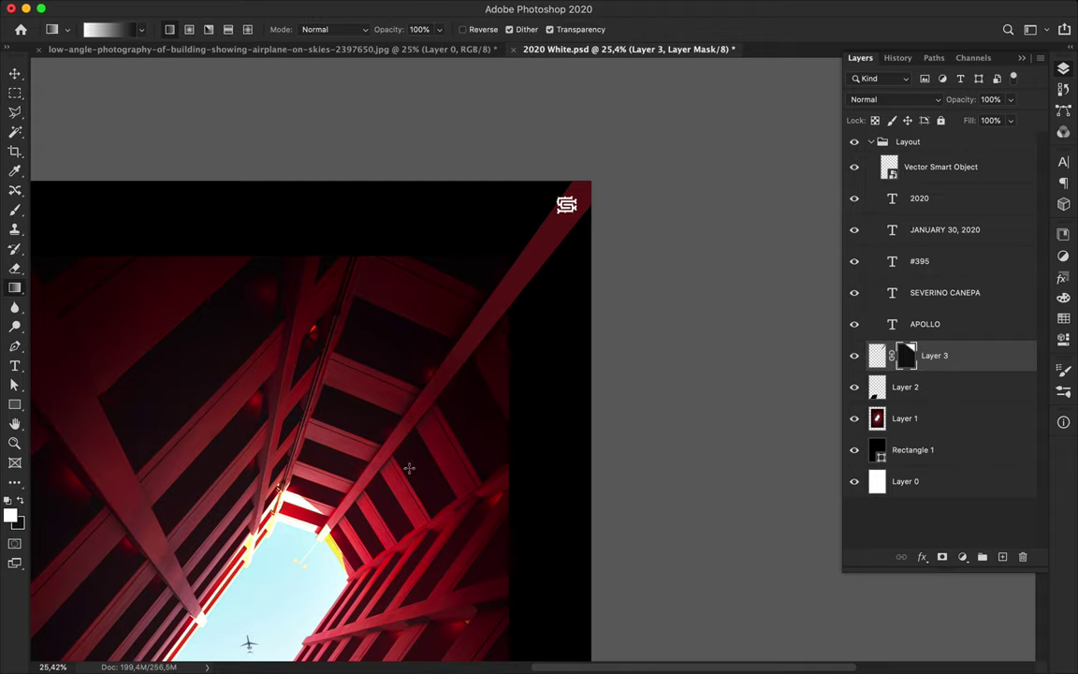
pyautogui.press('v')
pyautogui.scroll(-5, 378, 585)
pyautogui.scroll(-3, 455, 474)
pyautogui.click(409, 536)
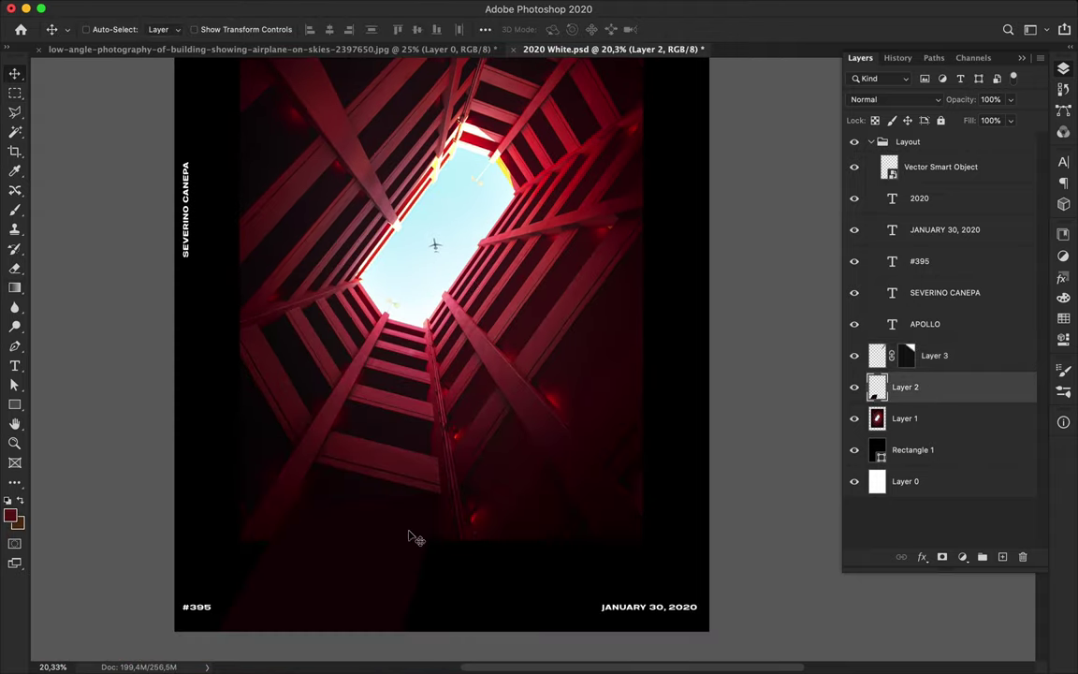
pyautogui.click(637, 573)
# Open and close the background rectangle's fill colour options.
pyautogui.press('a')
pyautogui.click(222, 29)
pyautogui.click(580, 284)
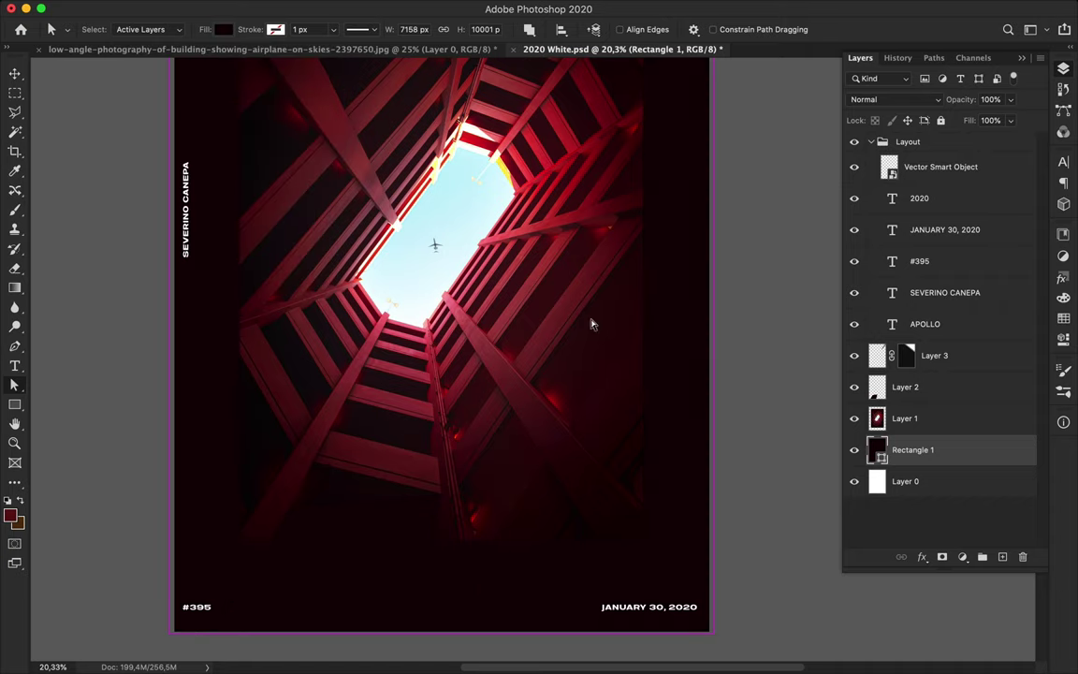
pyautogui.press('v')
pyautogui.scroll(5, 691, 299)
# Draw the right-side beam shape, give it a dark red fill, and move it above the photo.
pyautogui.press('p')
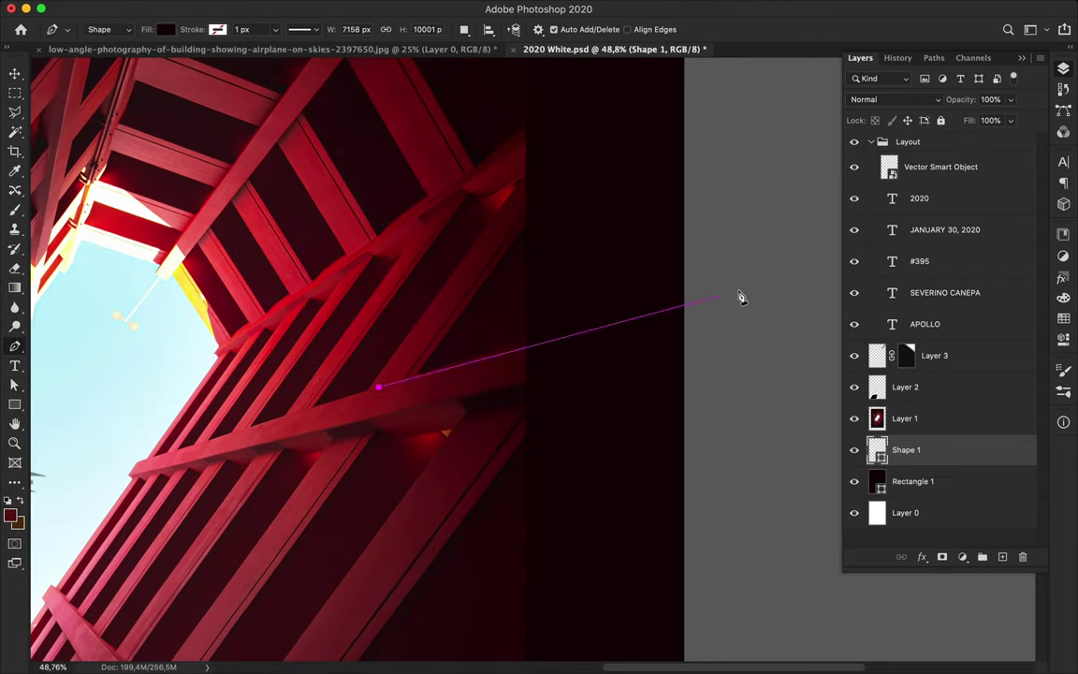
pyautogui.press('a')
pyautogui.moveTo(380, 388); pyautogui.dragTo(393, 386)
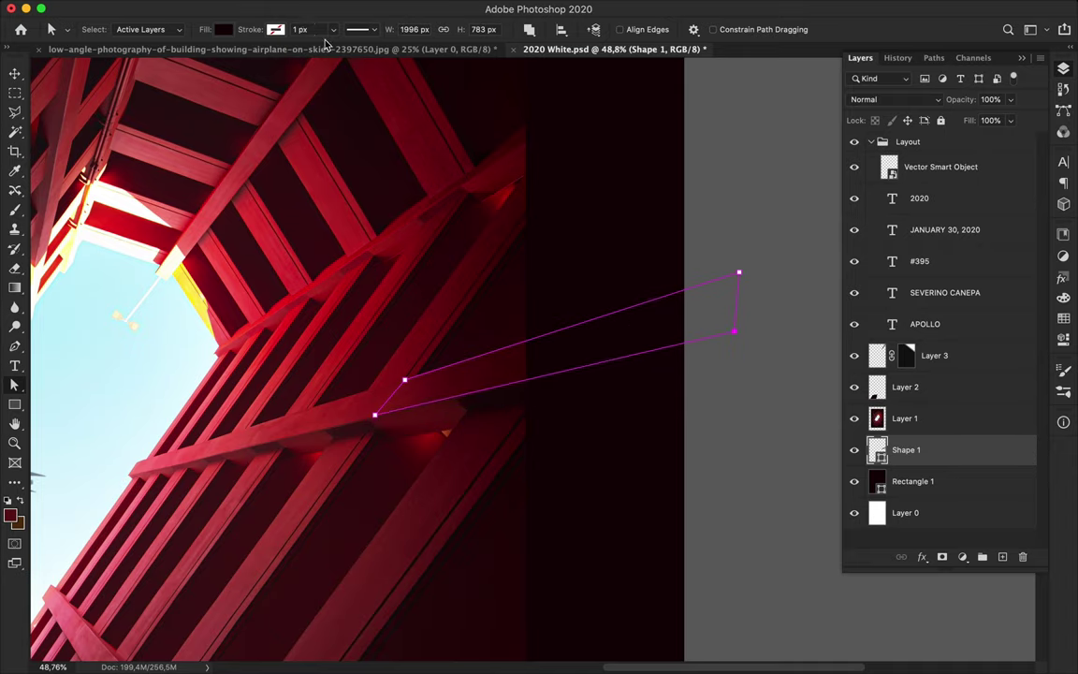
pyautogui.click(223, 29)
pyautogui.click(301, 90)
pyautogui.click(760, 64)
pyautogui.press('v')
pyautogui.hotkey('ctrl', ']')
pyautogui.scroll(1, 452, 356)
# Start a new vector shape with its first corner on the beam.
pyautogui.press('a')
pyautogui.scroll(4, 250, 463)
pyautogui.scroll(4, 212, 478)
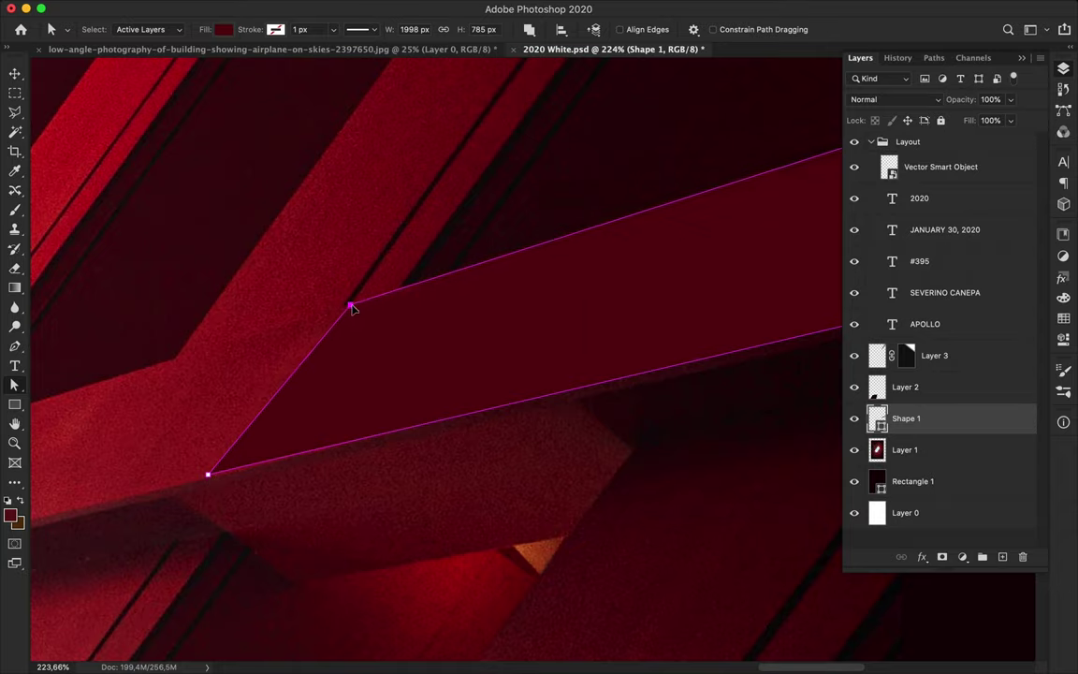
pyautogui.scroll(-3, 351, 308)
pyautogui.press('p')
pyautogui.scroll(3, 113, 375)
pyautogui.scroll(2, 114, 374)
pyautogui.click(134, 417)
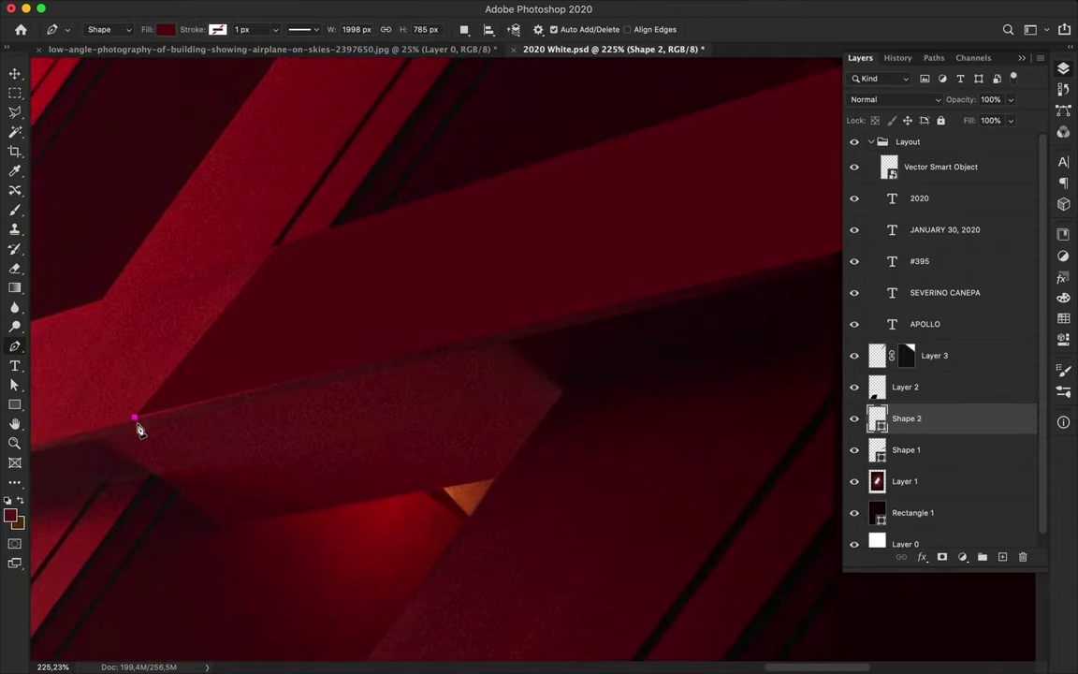
# Select the first beam shape's path to refine its anchors.
pyautogui.press('a')
pyautogui.scroll(-2, 374, 346)
pyautogui.scroll(-1, 447, 333)
pyautogui.click(446, 332)
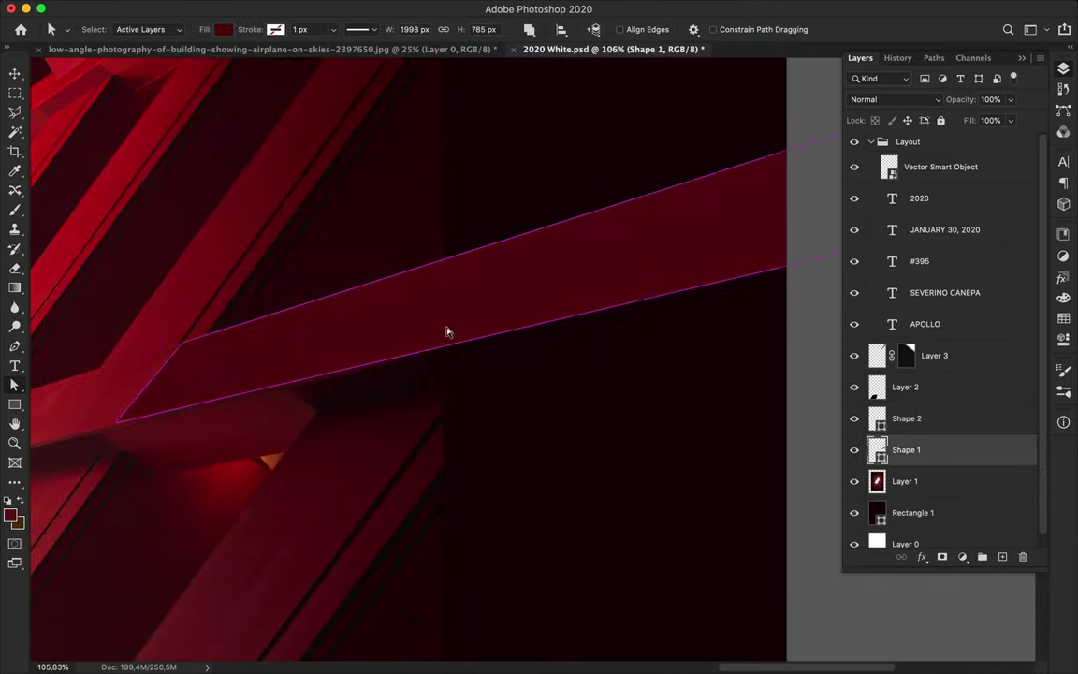
pyautogui.hscroll(3, 730, 241)
pyautogui.scroll(4, 729, 257)
pyautogui.scroll(1, 54, 473)
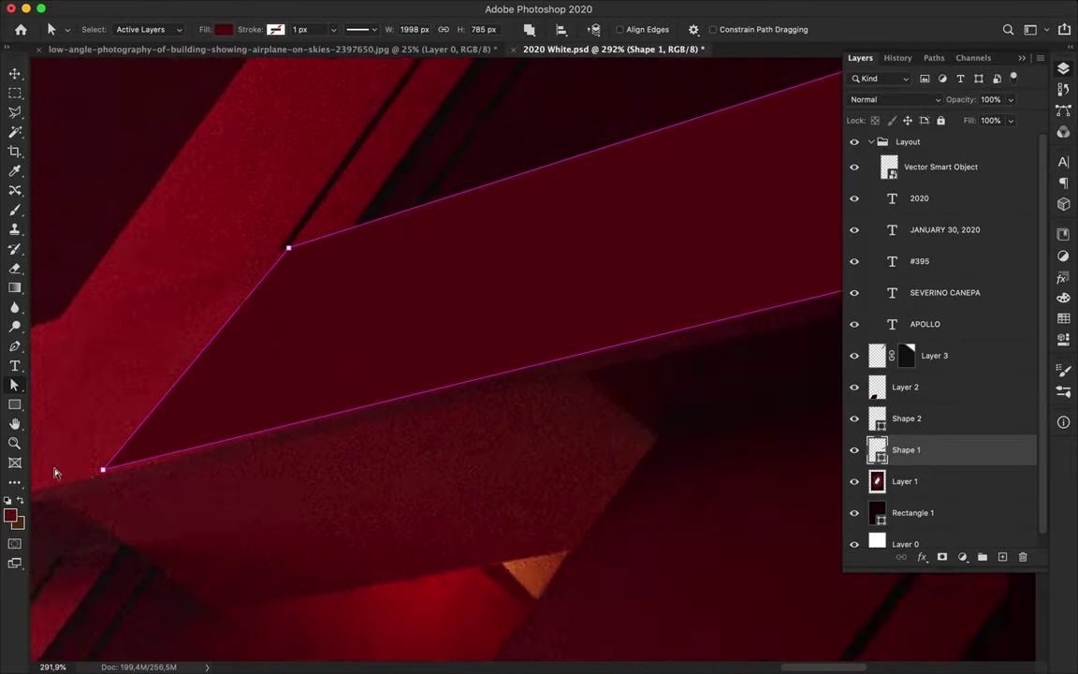
pyautogui.scroll(1, 91, 452)
# Draw the thin Shape 3 starting at the beam's lower corner.
pyautogui.press('p')
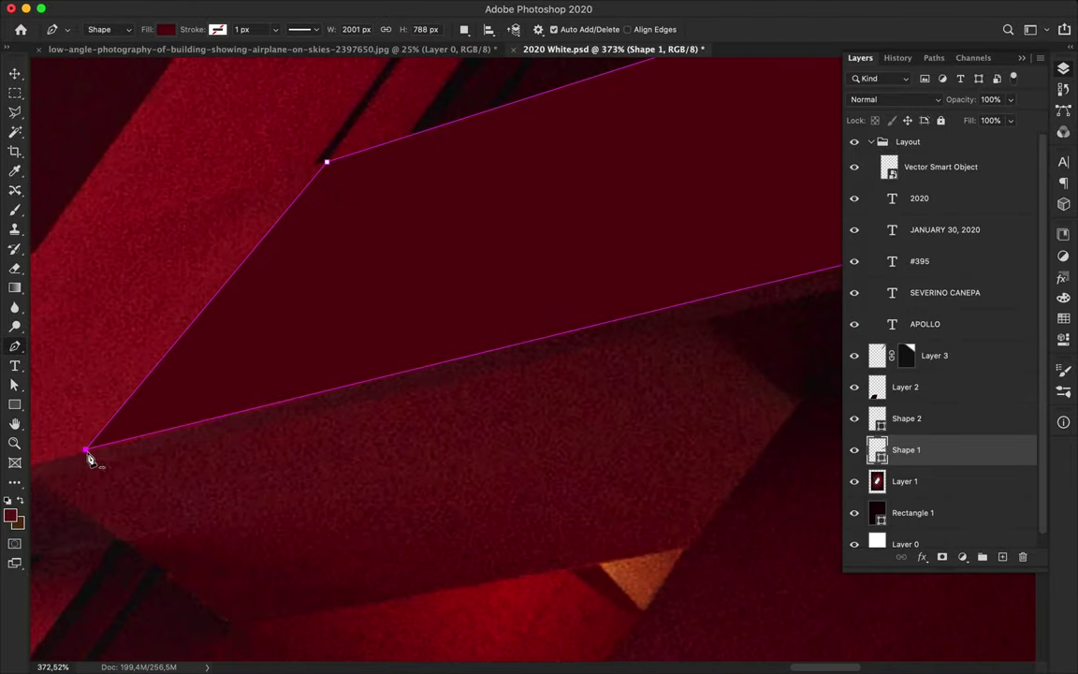
pyautogui.click(85, 450)
pyautogui.hscroll(5, 445, 312)
pyautogui.hscroll(-5, 446, 313)
pyautogui.click(89, 514)
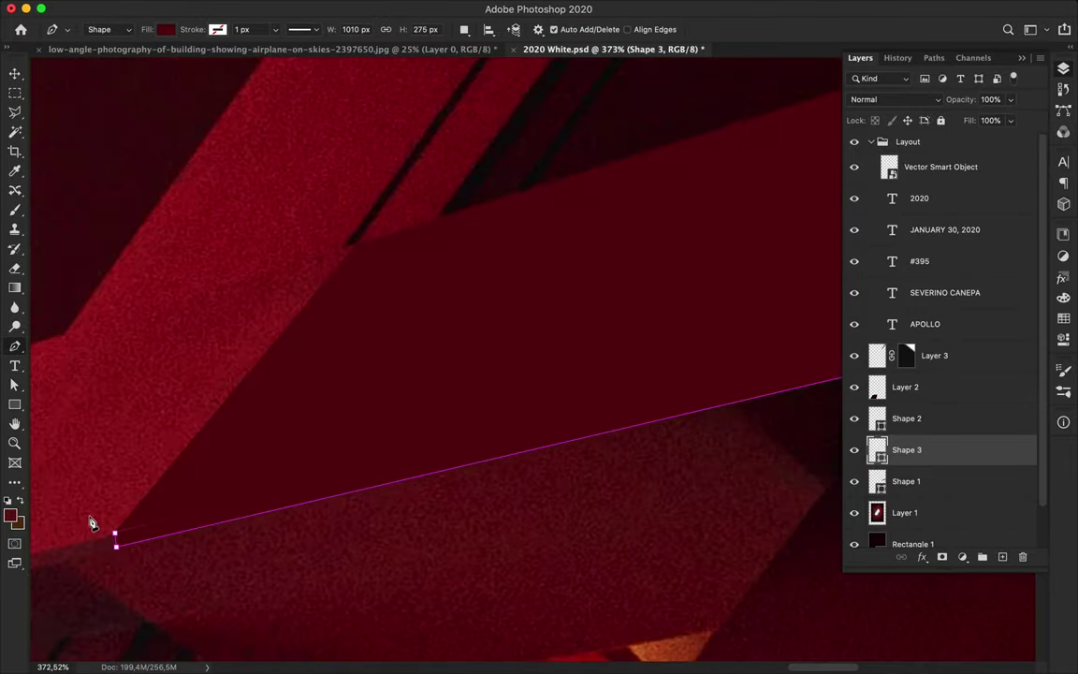
pyautogui.scroll(3, 115, 534)
# Reselect the first beam shape's path.
pyautogui.press('a')
pyautogui.press('v')
pyautogui.click(285, 478)
pyautogui.press('a')
pyautogui.scroll(3, 115, 498)
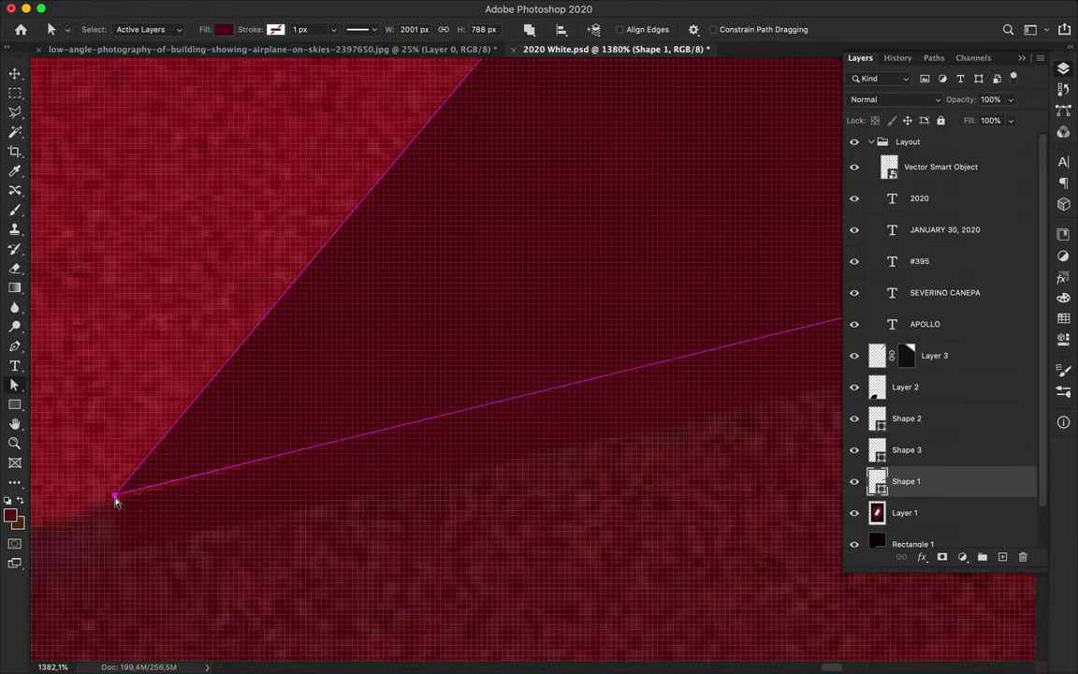
pyautogui.scroll(5, 174, 459)
pyautogui.scroll(-5, 174, 459)
pyautogui.press('v')
pyautogui.scroll(-3, 193, 503)
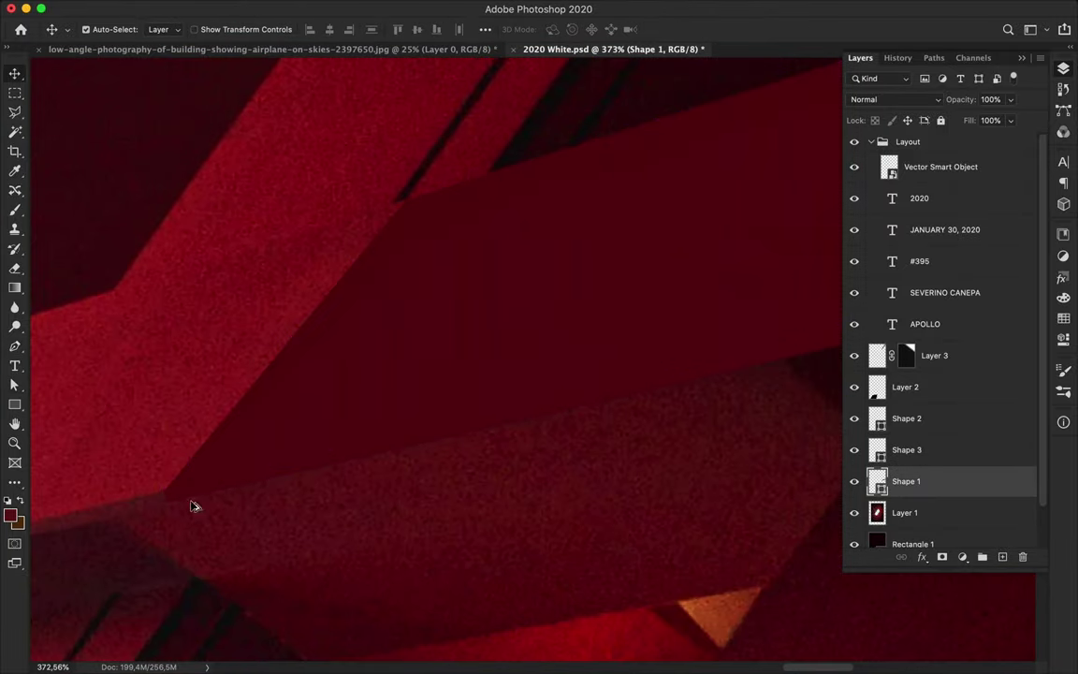
# Select Shape 3 and bring up the full colour picker for its fill.
pyautogui.click(495, 448)
pyautogui.scroll(-1, 435, 377)
pyautogui.press('a')
pyautogui.click(242, 29)
pyautogui.click(317, 59)
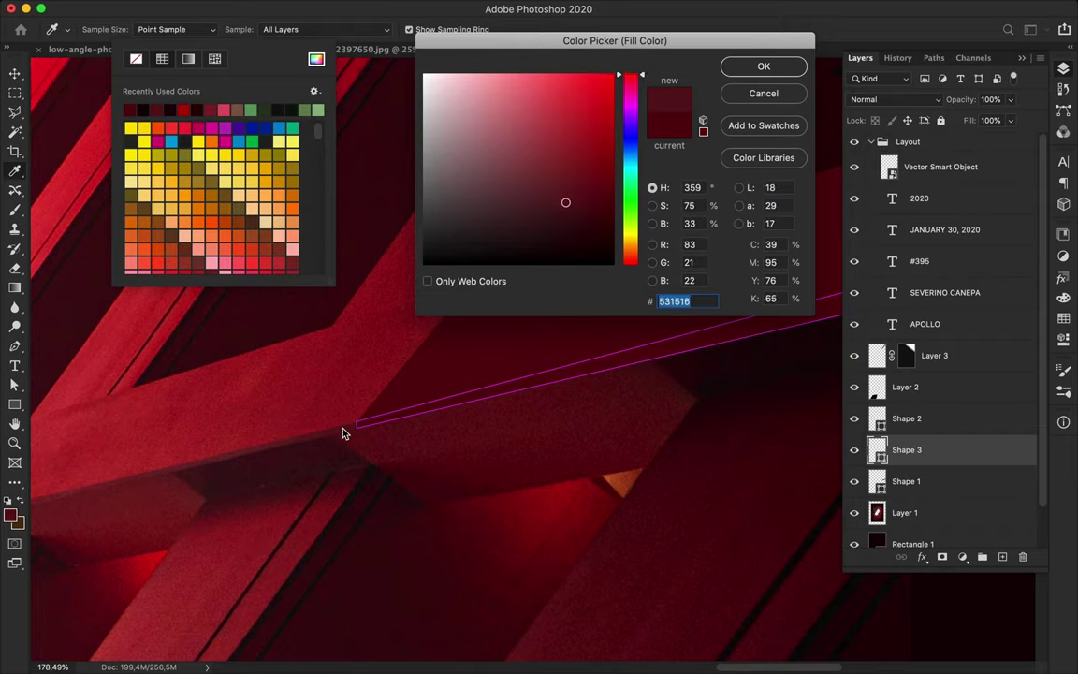
# Confirm the dark red fill and move Shape 3 below Shape 1 in the stack.
pyautogui.click(763, 67)
pyautogui.scroll(-2, 589, 433)
pyautogui.moveTo(906, 449); pyautogui.dragTo(917, 492)
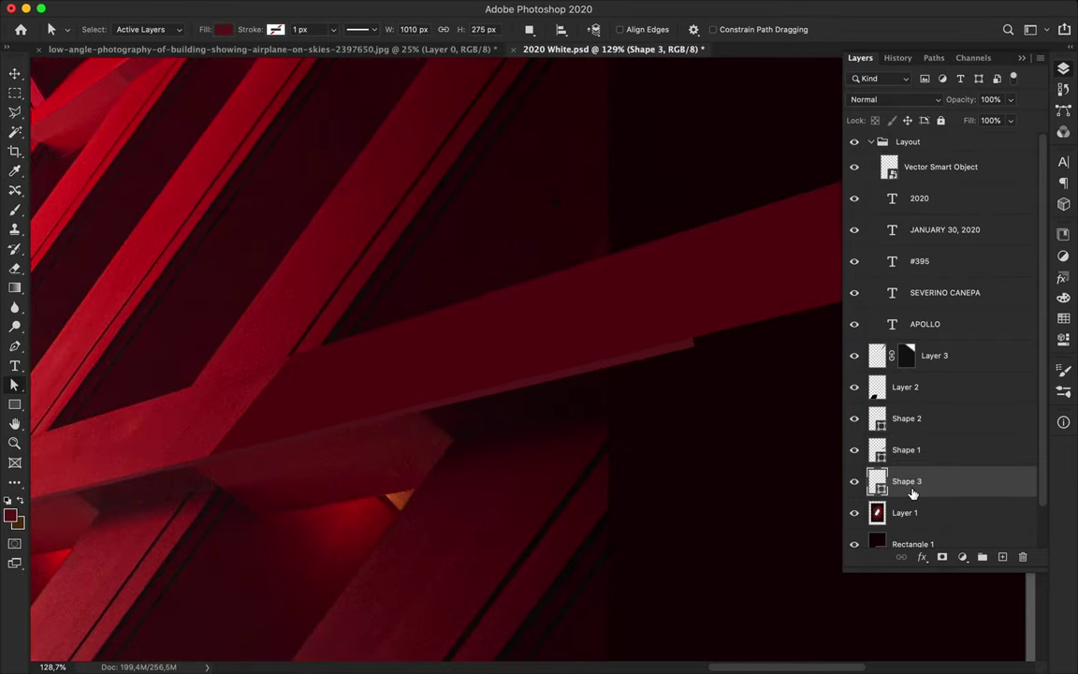
pyautogui.scroll(-1, 376, 472)
pyautogui.scroll(-1, 376, 472)
pyautogui.scroll(-1, 643, 357)
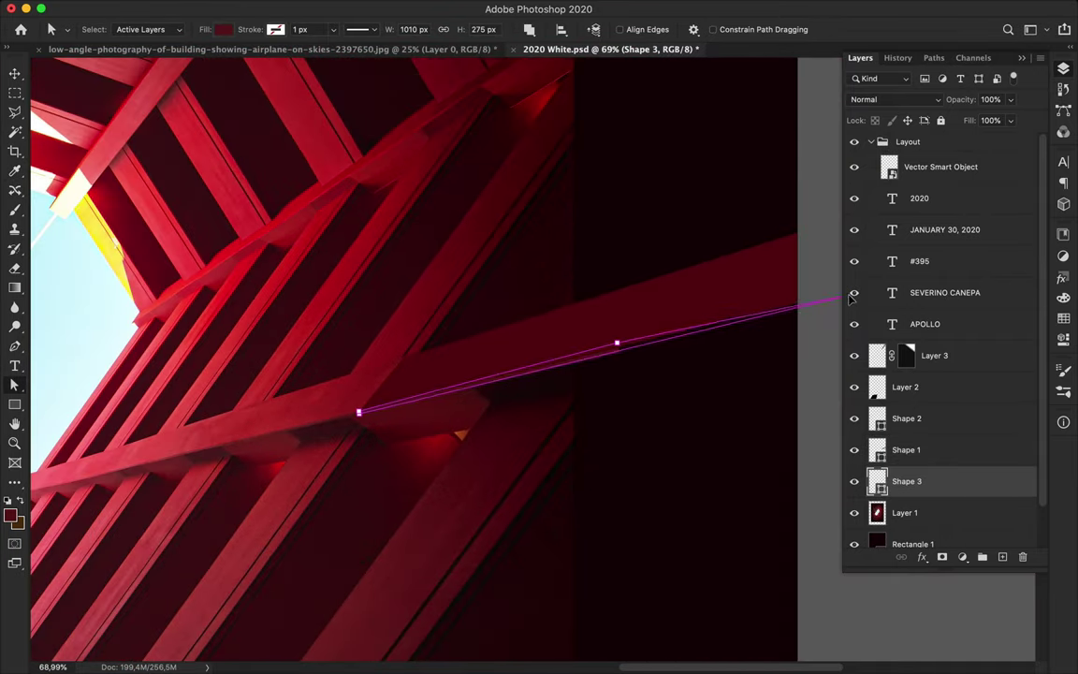
pyautogui.scroll(1, 524, 393)
# Draw Shape 4 over the horizontal beam with its left corner on the beam edge.
pyautogui.press('p')
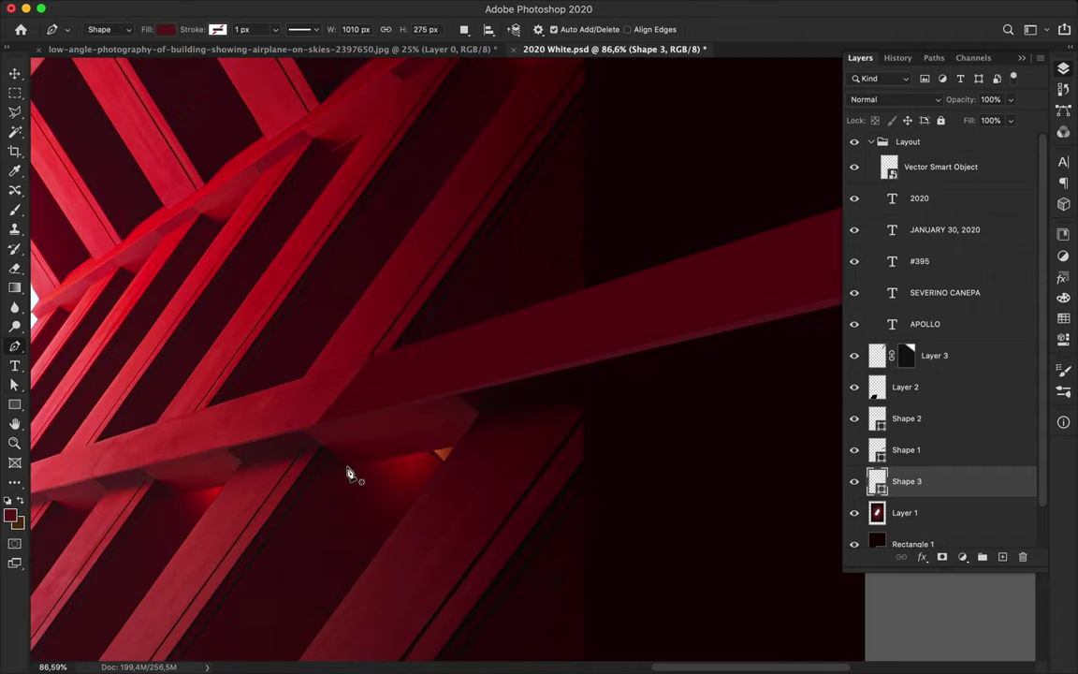
pyautogui.hscroll(5, 768, 379)
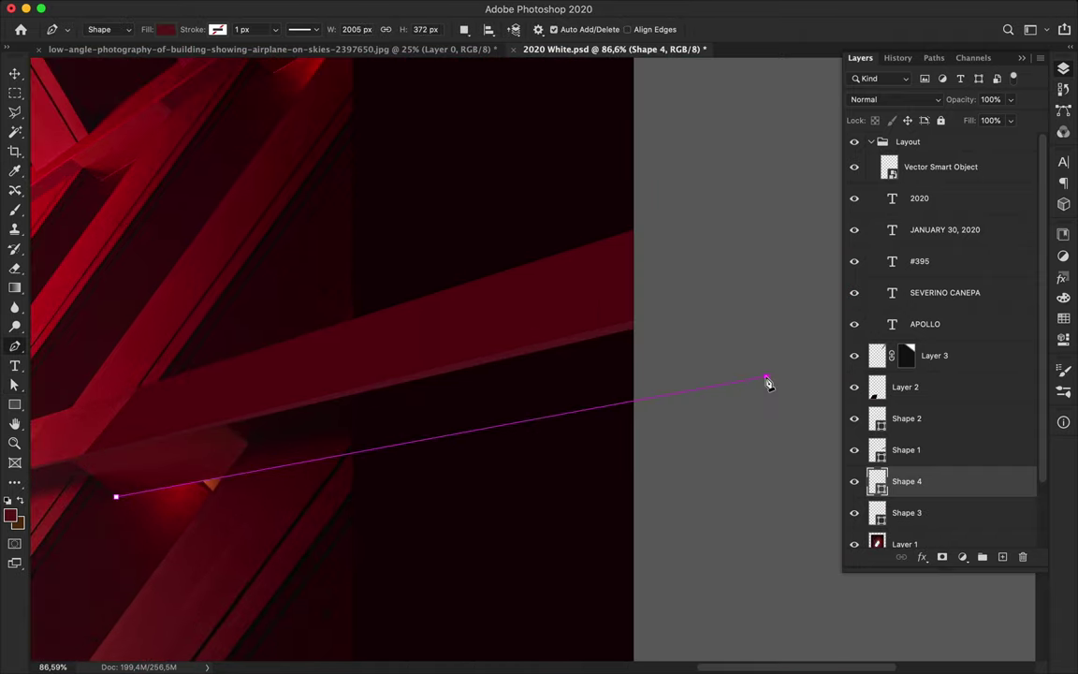
pyautogui.click(766, 376)
pyautogui.scroll(5, 87, 460)
pyautogui.click(245, 447)
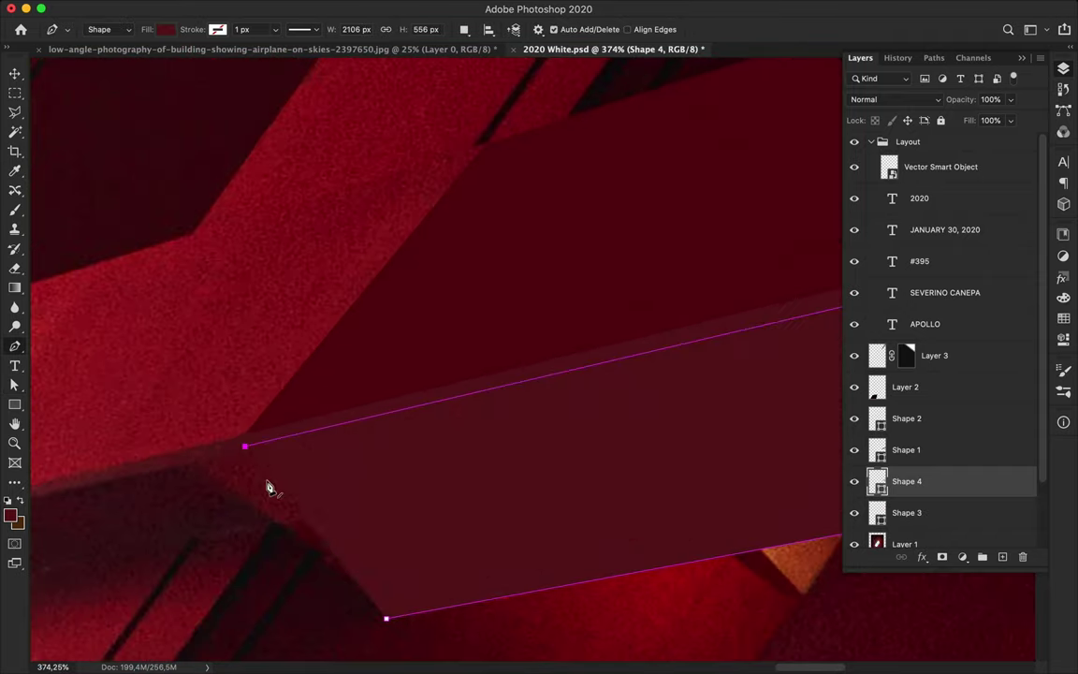
pyautogui.press('a')
pyautogui.moveTo(245, 447); pyautogui.dragTo(197, 464)
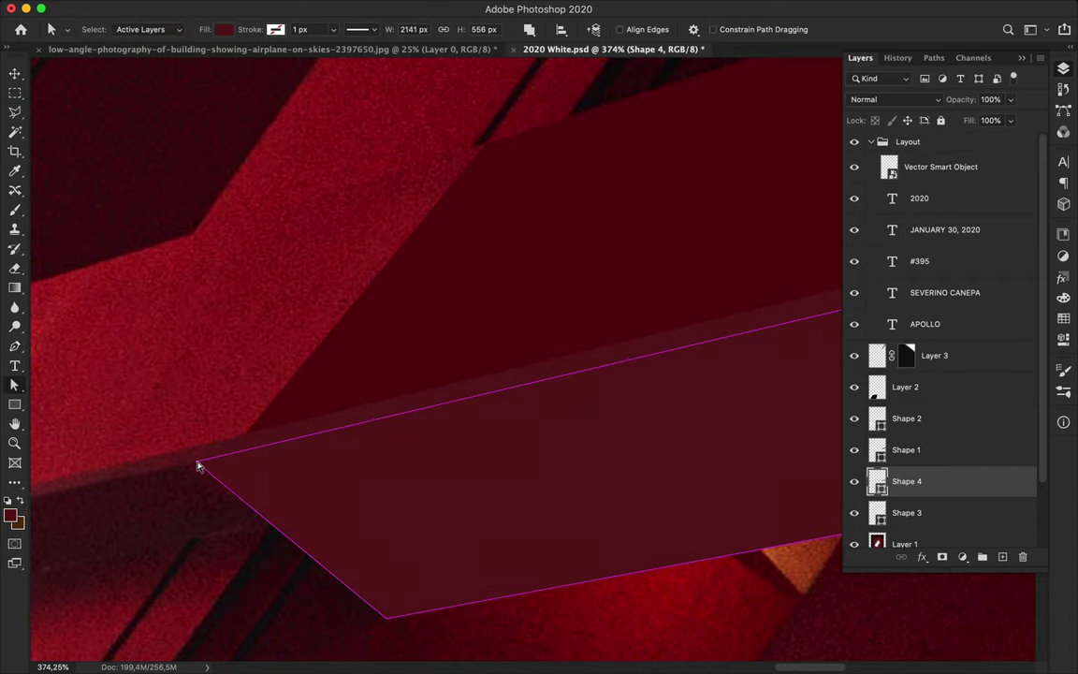
# Align Shape 1's edge with the beam and select the Shape 3 and Shape 1 junction corners.
pyautogui.scroll(3, 271, 479)
pyautogui.moveTo(312, 531); pyautogui.dragTo(315, 527)
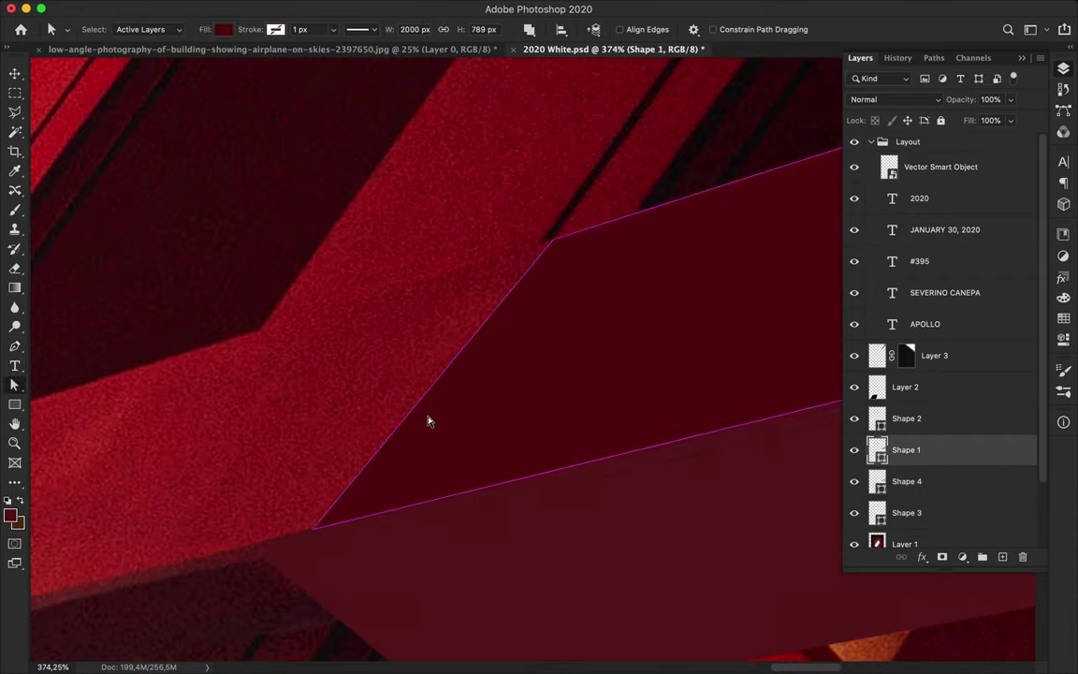
pyautogui.moveTo(371, 429); pyautogui.dragTo(357, 435)
pyautogui.scroll(2, 318, 590)
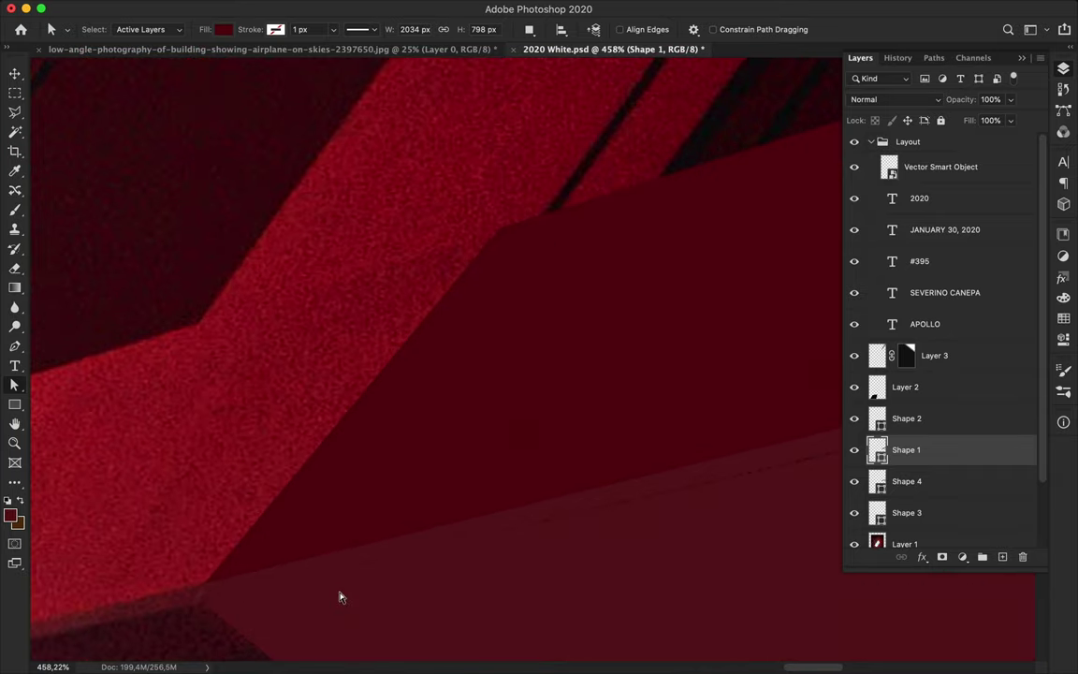
pyautogui.keyDown('ctrl'); pyautogui.click(365, 599); pyautogui.keyUp('ctrl')
pyautogui.scroll(4, 368, 620)
pyautogui.keyDown('ctrl'); pyautogui.click(436, 271); pyautogui.keyUp('ctrl')
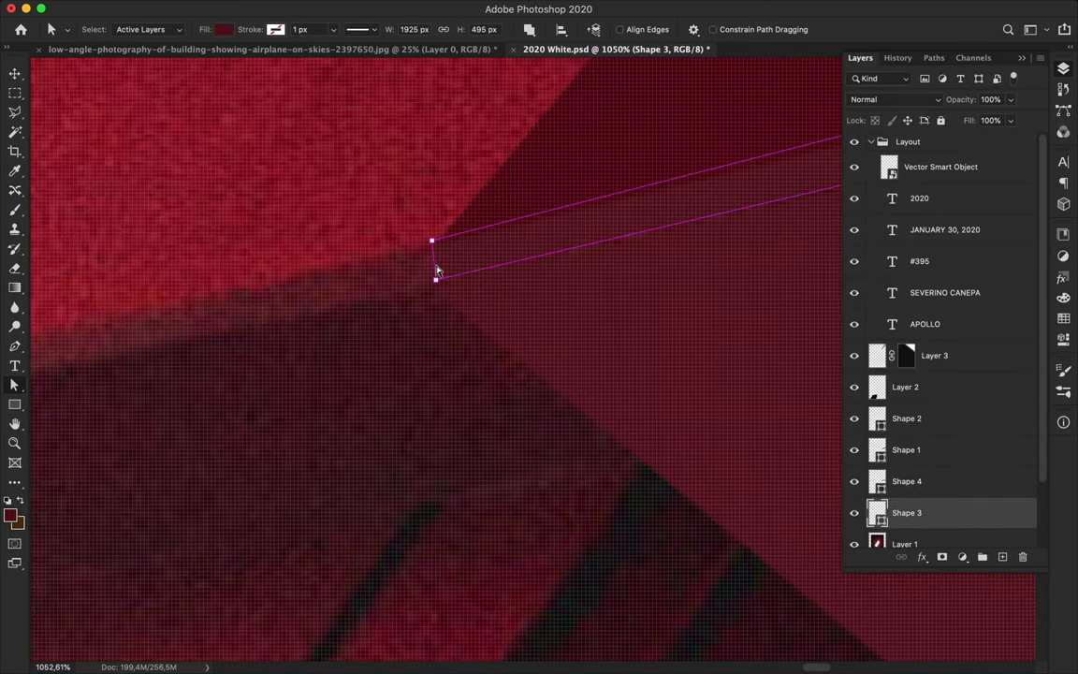
pyautogui.keyDown('ctrl'); pyautogui.click(462, 221); pyautogui.keyUp('ctrl')
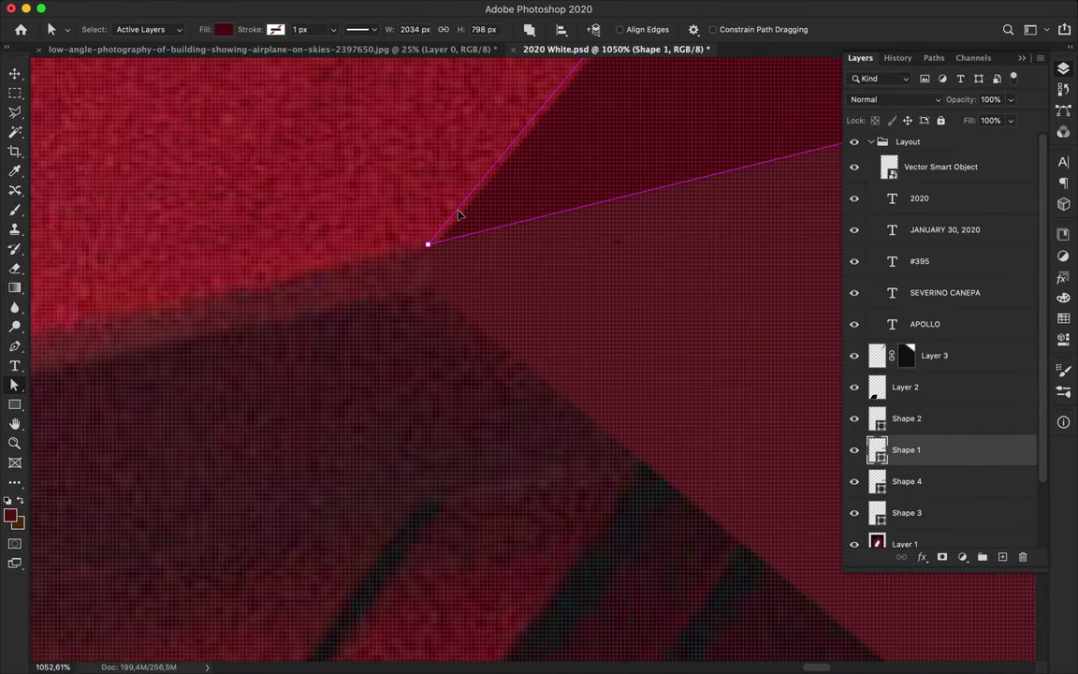
# Make Shape 4 the working layer.
pyautogui.press('v')
pyautogui.click(601, 284)
pyautogui.scroll(-10, 640, 233)
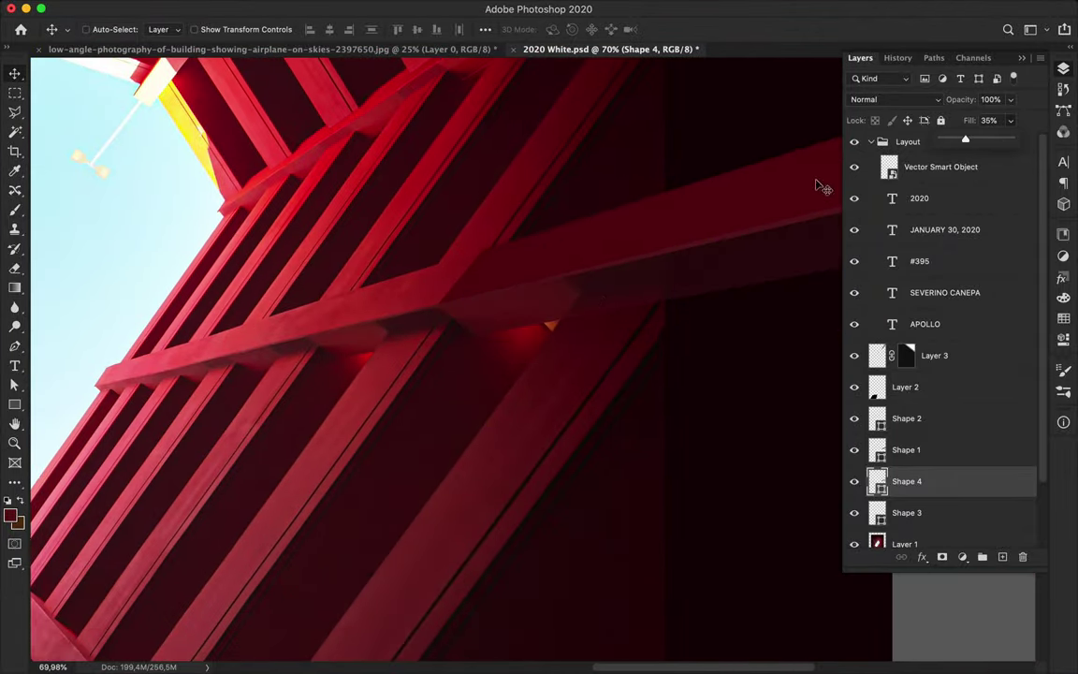
pyautogui.scroll(5, 524, 325)
# Add an anchor to Shape 4's lower edge and pull it to reshape the edge.
pyautogui.press('p')
pyautogui.rightClick(15, 345)
pyautogui.click(71, 373)
pyautogui.click(388, 387)
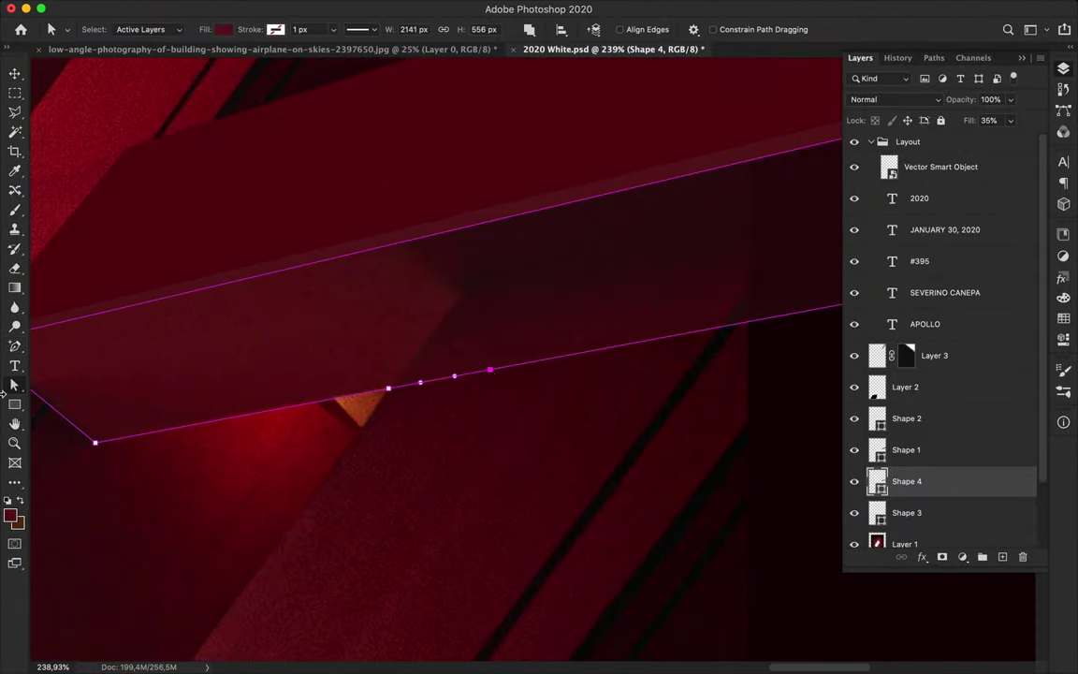
pyautogui.scroll(-2, 156, 325)
pyautogui.moveTo(495, 322); pyautogui.dragTo(192, 176)
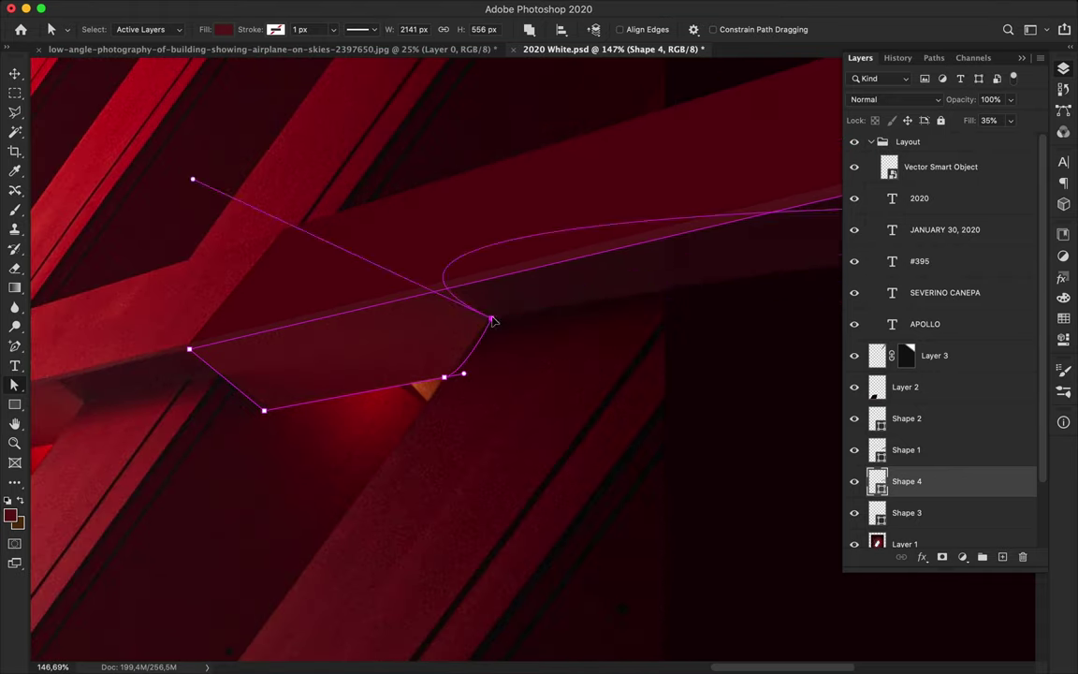
# Extend Shape 4 with two new corners reaching off to the right.
pyautogui.press('p')
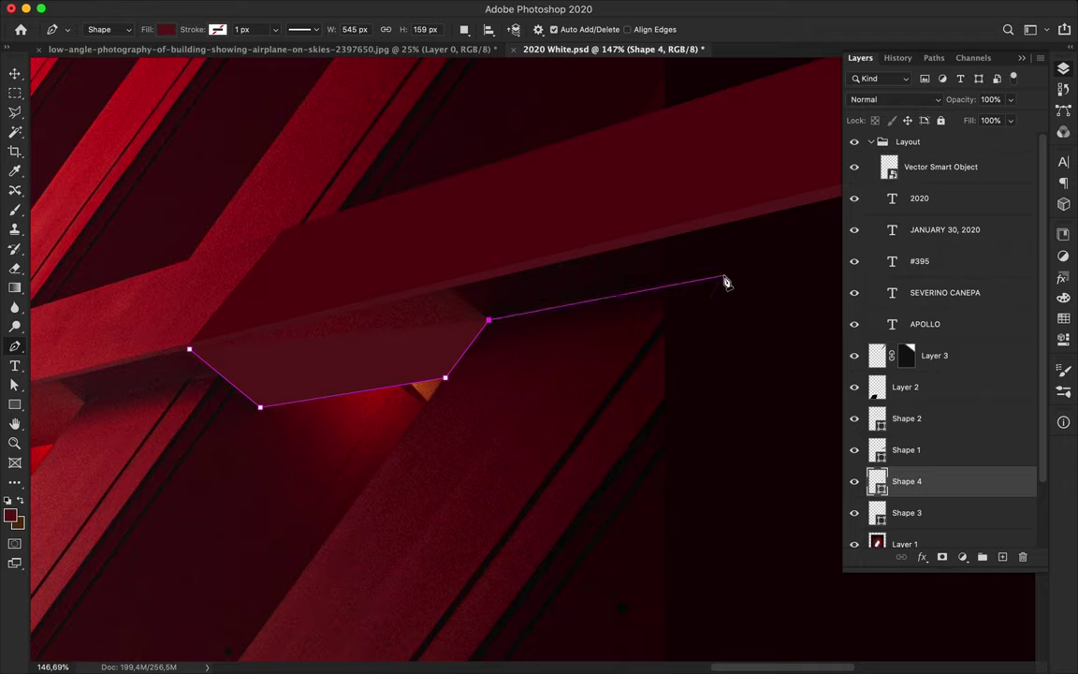
pyautogui.click(703, 339)
pyautogui.hscroll(5, 702, 344)
pyautogui.click(822, 354)
pyautogui.hscroll(-5, 268, 306)
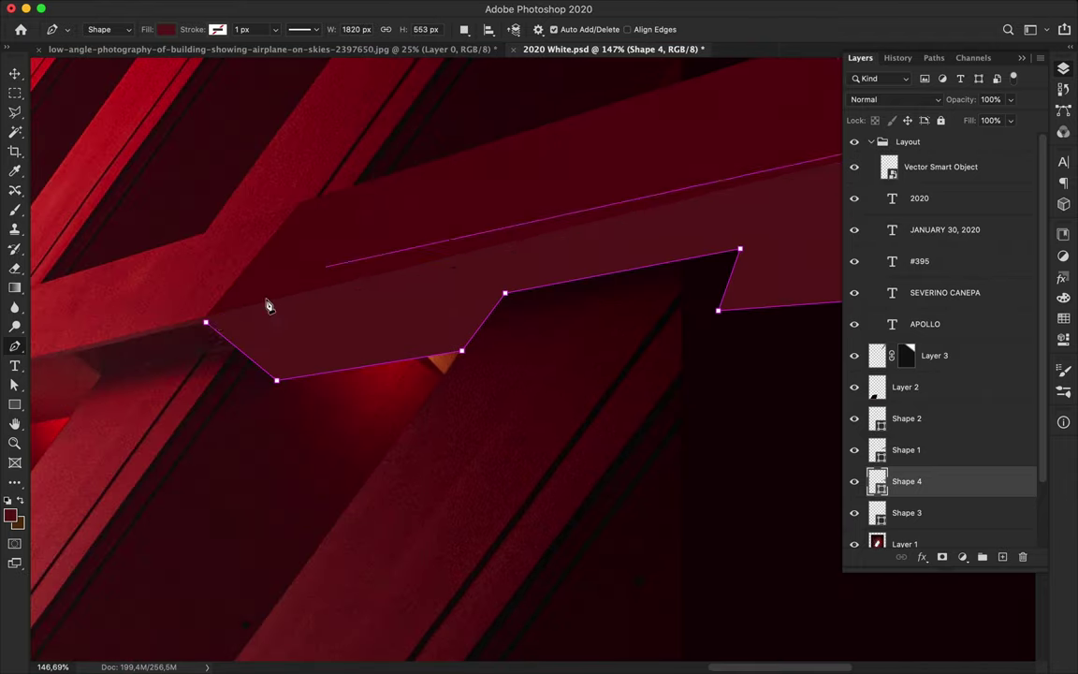
# Drag Shape 4's right-side corners to follow the diagonal beam and form a notch.
pyautogui.press('a')
pyautogui.moveTo(718, 310); pyautogui.dragTo(575, 510)
pyautogui.moveTo(739, 250); pyautogui.dragTo(809, 178)
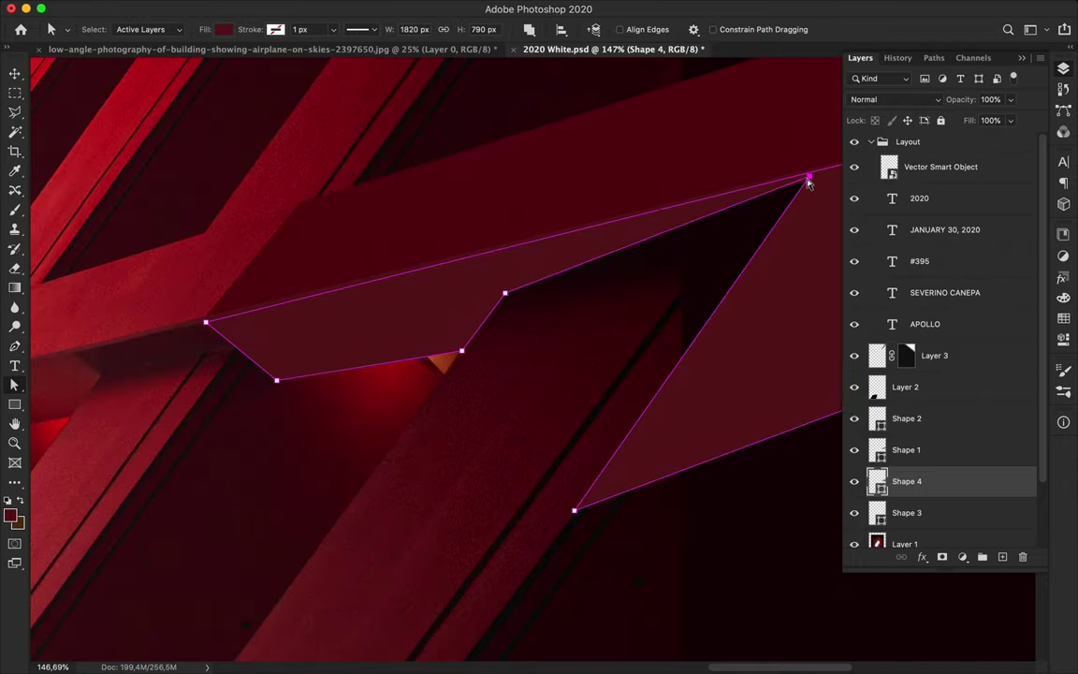
pyautogui.moveTo(783, 230); pyautogui.dragTo(821, 236)
pyautogui.click(575, 511)
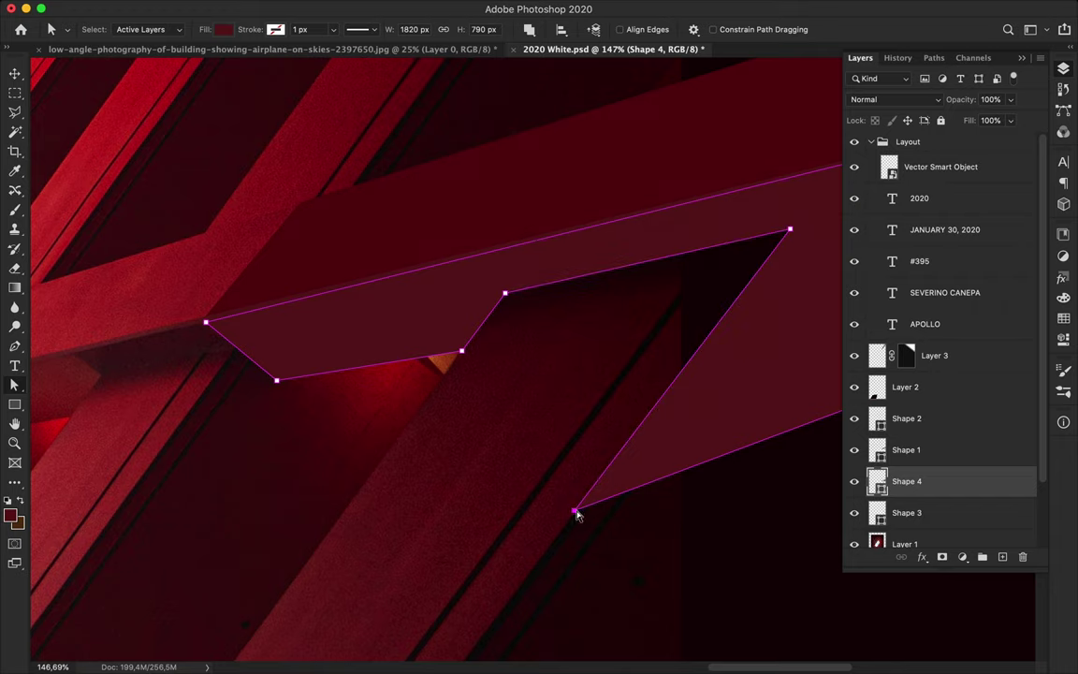
pyautogui.scroll(-3, 748, 294)
pyautogui.scroll(-2, 768, 285)
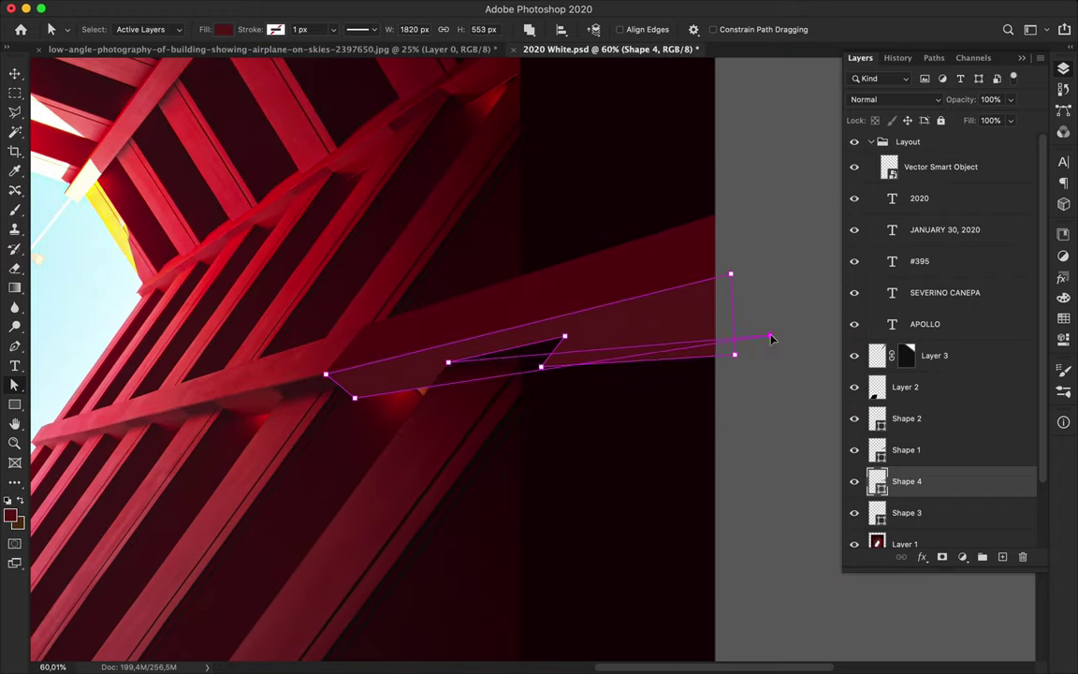
# Move Shape 4's right corner out past the canvas edge, then back to it.
pyautogui.moveTo(775, 335); pyautogui.dragTo(876, 333)
pyautogui.scroll(3, 538, 365)
pyautogui.hscroll(5, 549, 377)
pyautogui.moveTo(614, 345); pyautogui.dragTo(619, 354)
pyautogui.scroll(3, 377, 456)
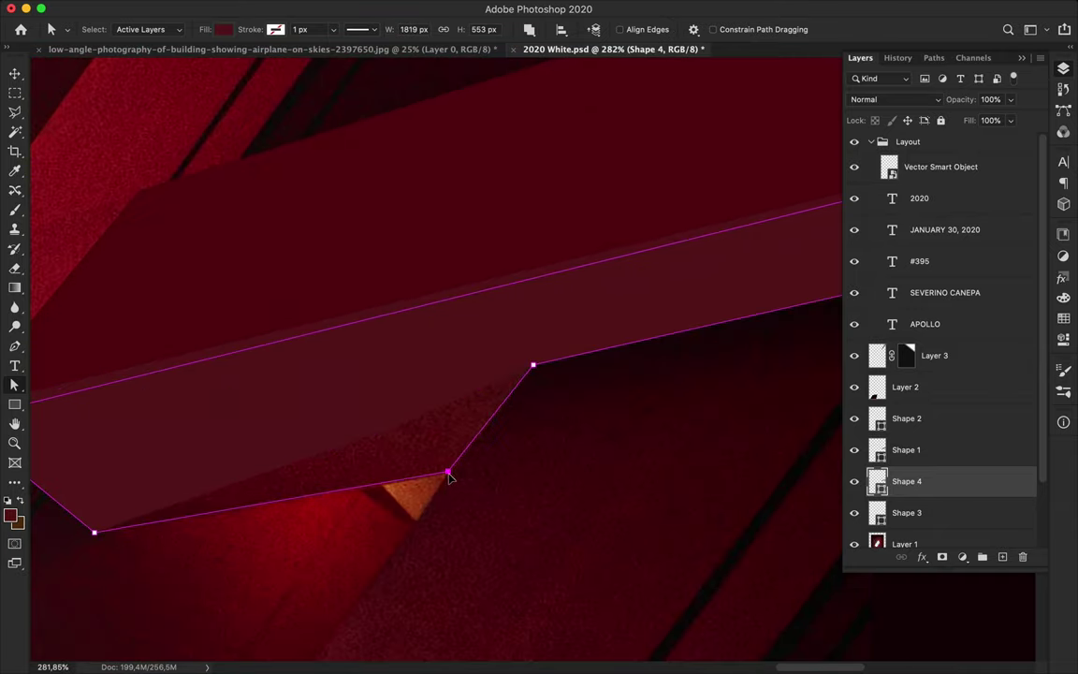
pyautogui.scroll(-3, 452, 476)
pyautogui.scroll(-2, 450, 479)
pyautogui.scroll(5, 627, 416)
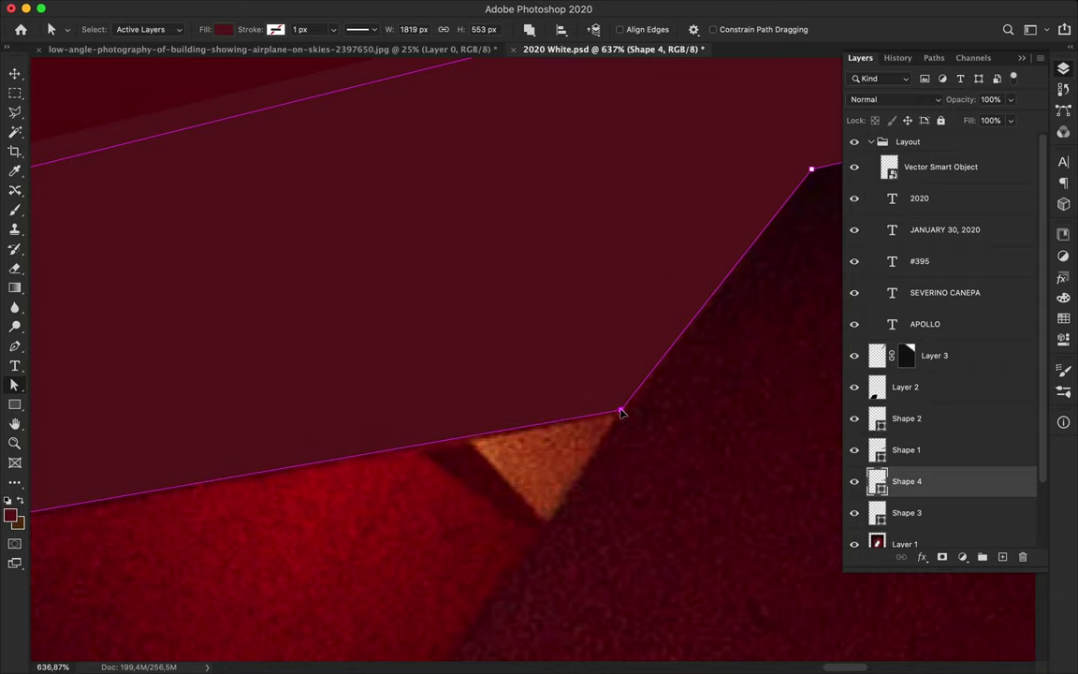
pyautogui.scroll(-5, 618, 414)
pyautogui.scroll(-3, 775, 248)
# Move Shape 4 below Shape 3 in the layer stack.
pyautogui.moveTo(907, 481); pyautogui.dragTo(922, 520)
pyautogui.press('v')
pyautogui.press('a')
# Give Shape 4 a darker solid fill colour using the colour picker.
pyautogui.click(271, 29)
pyautogui.click(317, 59)
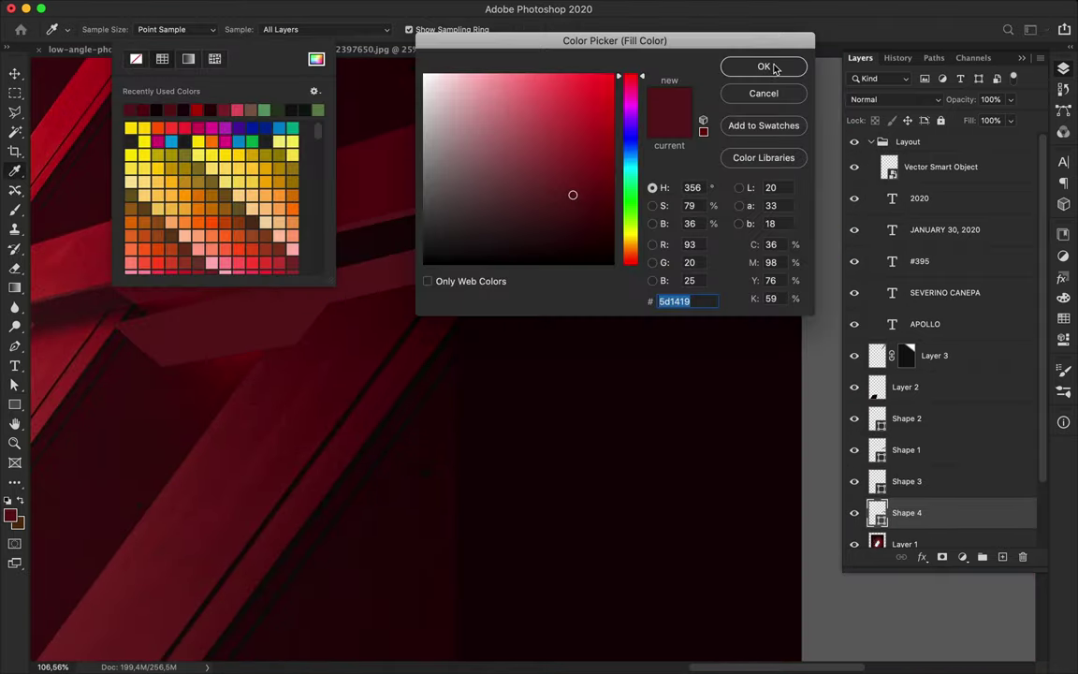
pyautogui.click(731, 93)
pyautogui.press('v')
pyautogui.scroll(5, 421, 231)
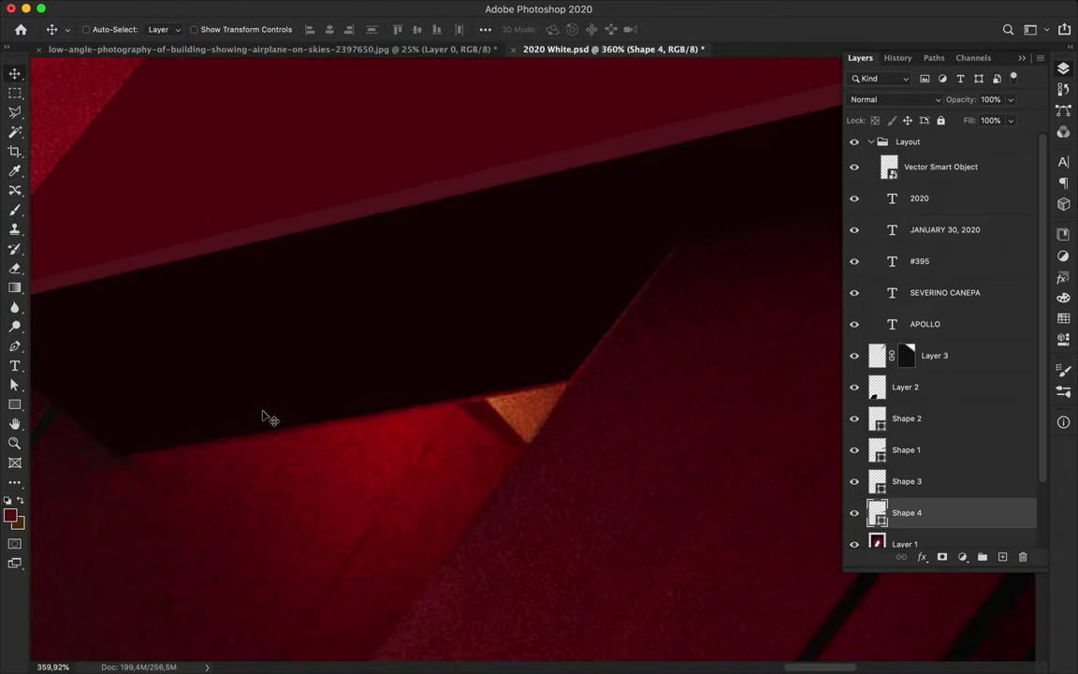
pyautogui.press('a')
pyautogui.click(119, 457)
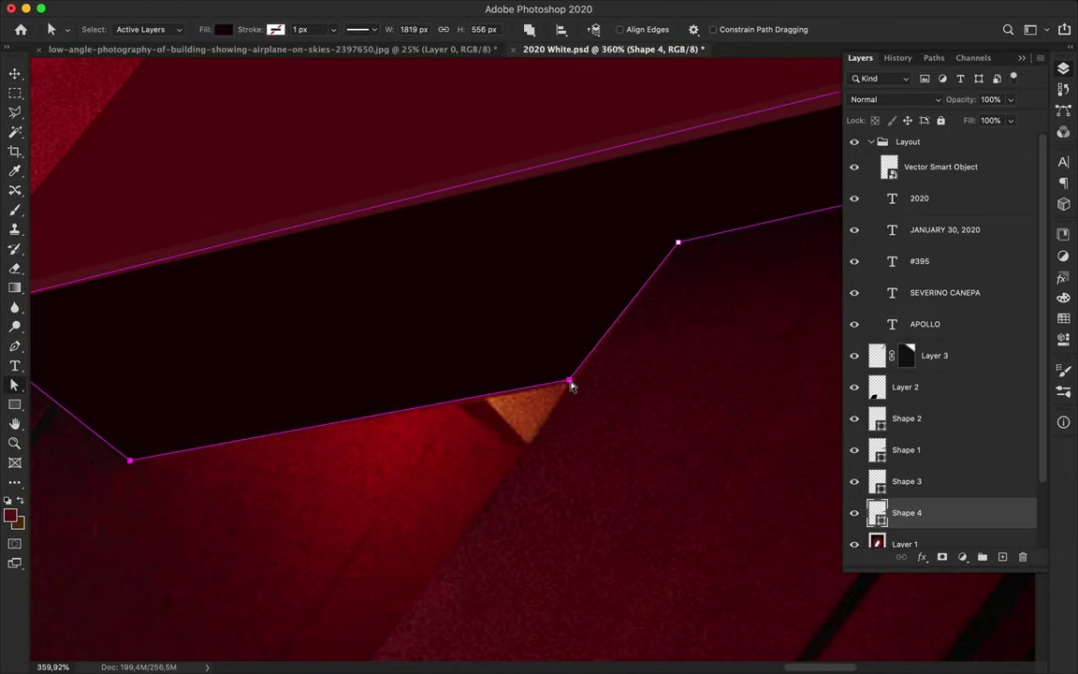
pyautogui.scroll(-2, 666, 368)
pyautogui.scroll(-3, 666, 368)
# Switch the beam's fill to the first gradient preset with a dark red stop.
pyautogui.click(223, 29)
pyautogui.click(188, 58)
pyautogui.click(136, 135)
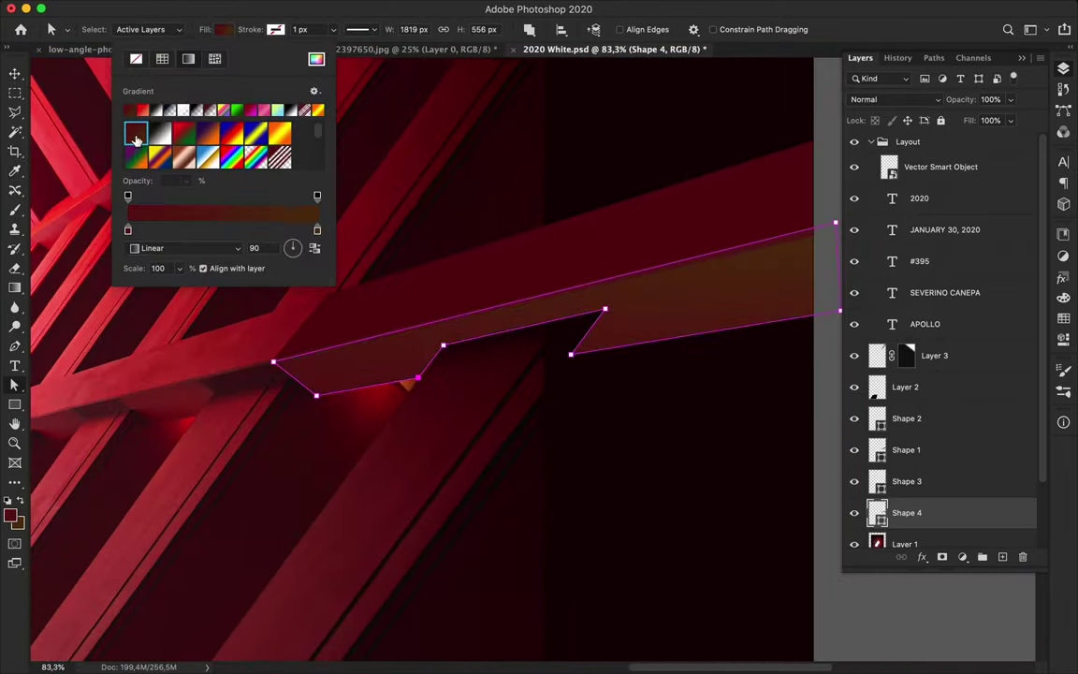
pyautogui.doubleClick(127, 229)
pyautogui.click(1064, 318)
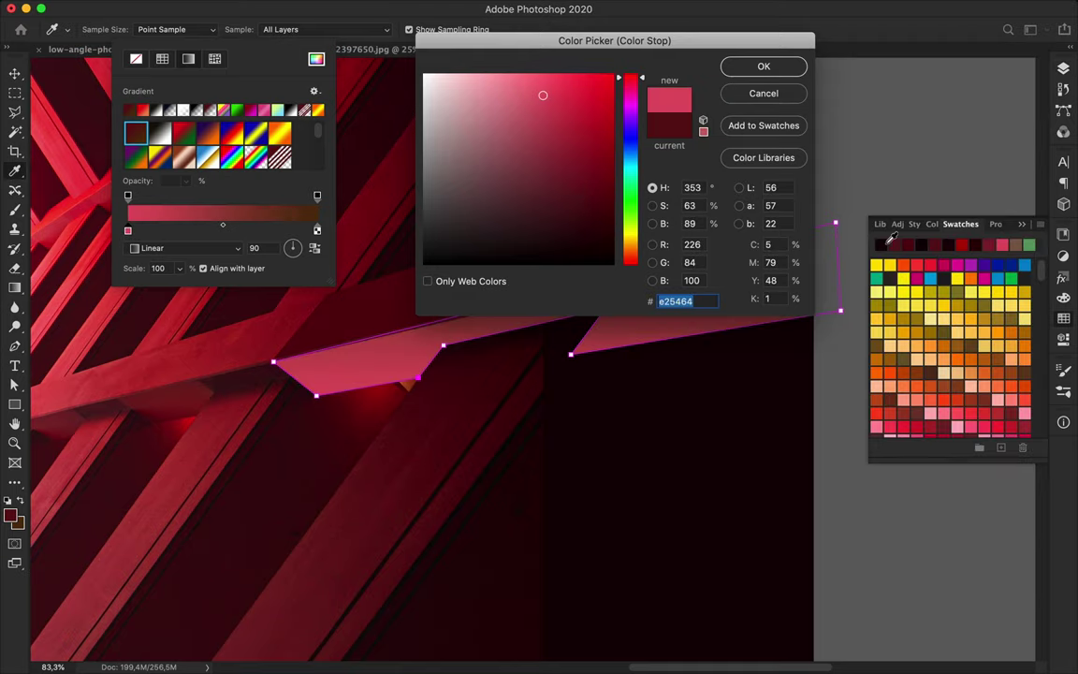
pyautogui.click(317, 231)
pyautogui.click(393, 215)
# Rotate the beam's gradient to about -3 degrees and close the fill options.
pyautogui.click(764, 65)
pyautogui.moveTo(291, 248); pyautogui.dragTo(300, 252)
pyautogui.click(501, 211)
pyautogui.hscroll(1, 501, 212)
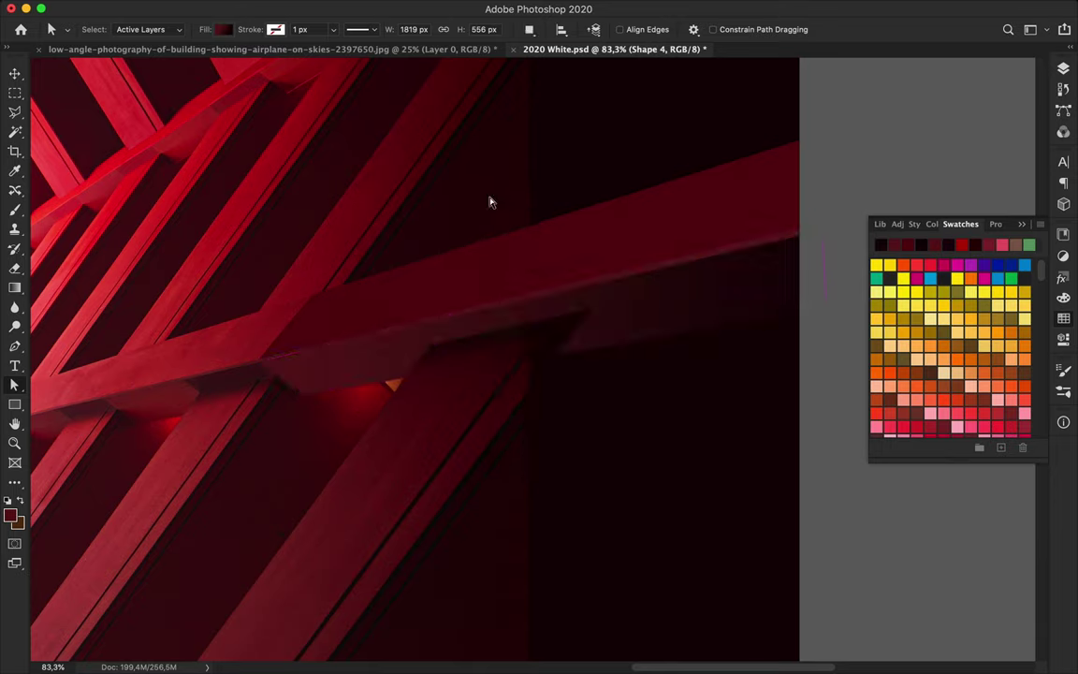
pyautogui.scroll(-2, 594, 125)
pyautogui.scroll(-2, 471, 294)
pyautogui.scroll(8, 188, 380)
pyautogui.scroll(2, 281, 383)
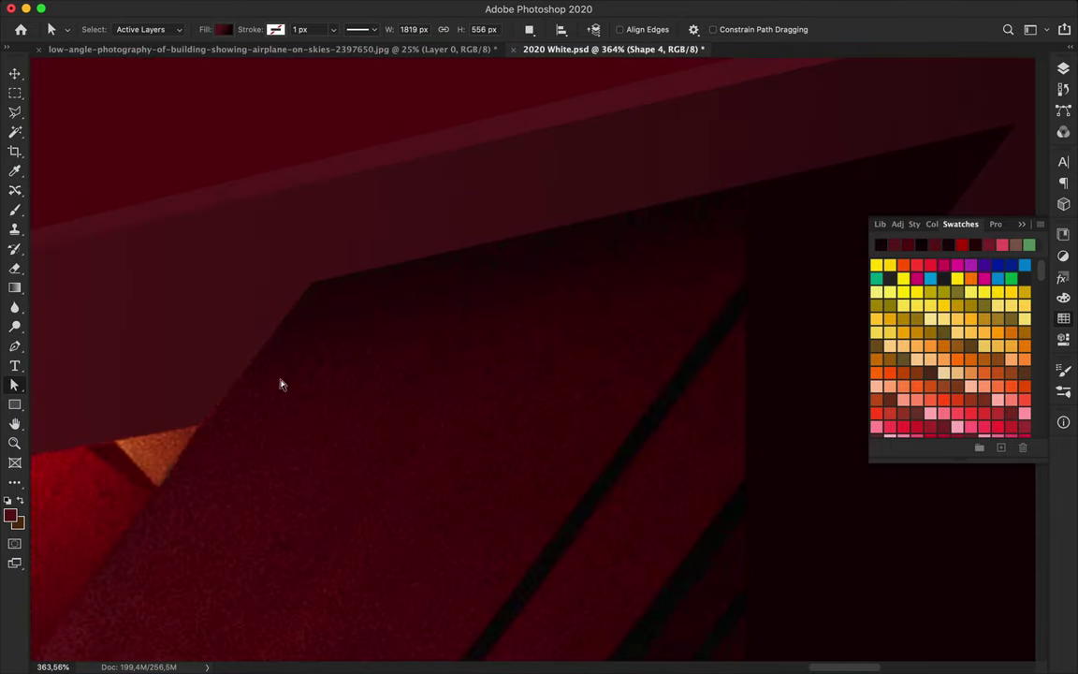
pyautogui.scroll(-3, 523, 301)
pyautogui.scroll(-2, 529, 300)
pyautogui.scroll(-3, 404, 505)
pyautogui.scroll(-5, 527, 393)
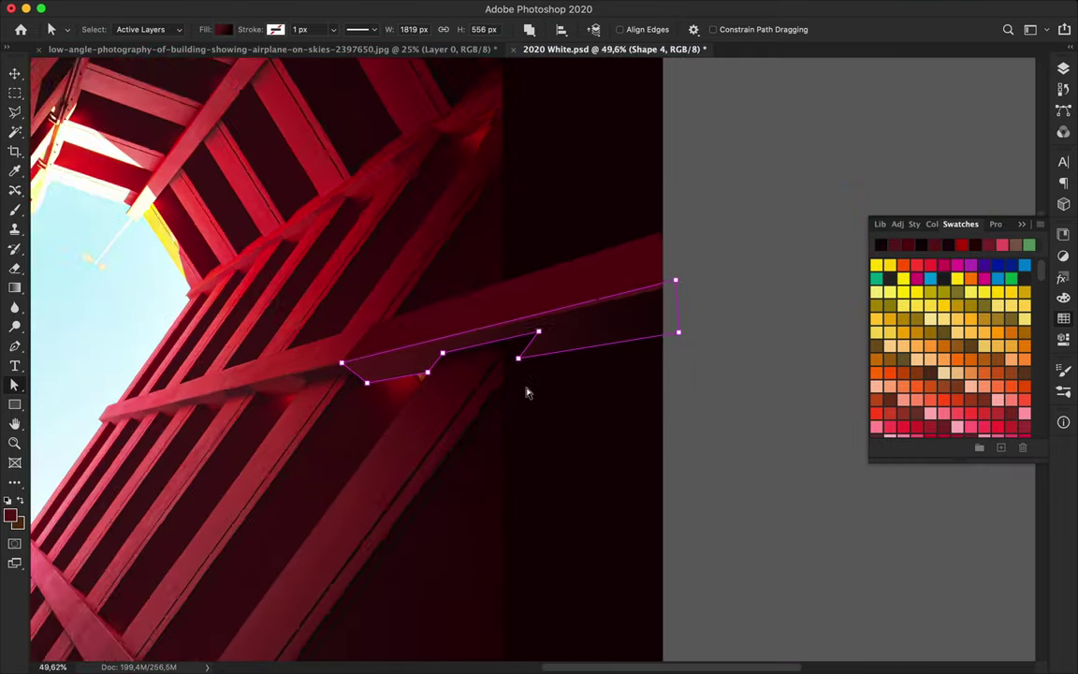
pyautogui.scroll(-2, 527, 393)
pyautogui.scroll(-1, 653, 361)
pyautogui.scroll(-2, 690, 308)
pyautogui.scroll(1, 718, 218)
pyautogui.scroll(1, 498, 395)
pyautogui.scroll(4, 489, 436)
# Draw Shape 5 along the diagonal beam, its bottom-left corner below the poster edge.
pyautogui.press('p')
pyautogui.click(527, 344)
pyautogui.scroll(-2, 365, 658)
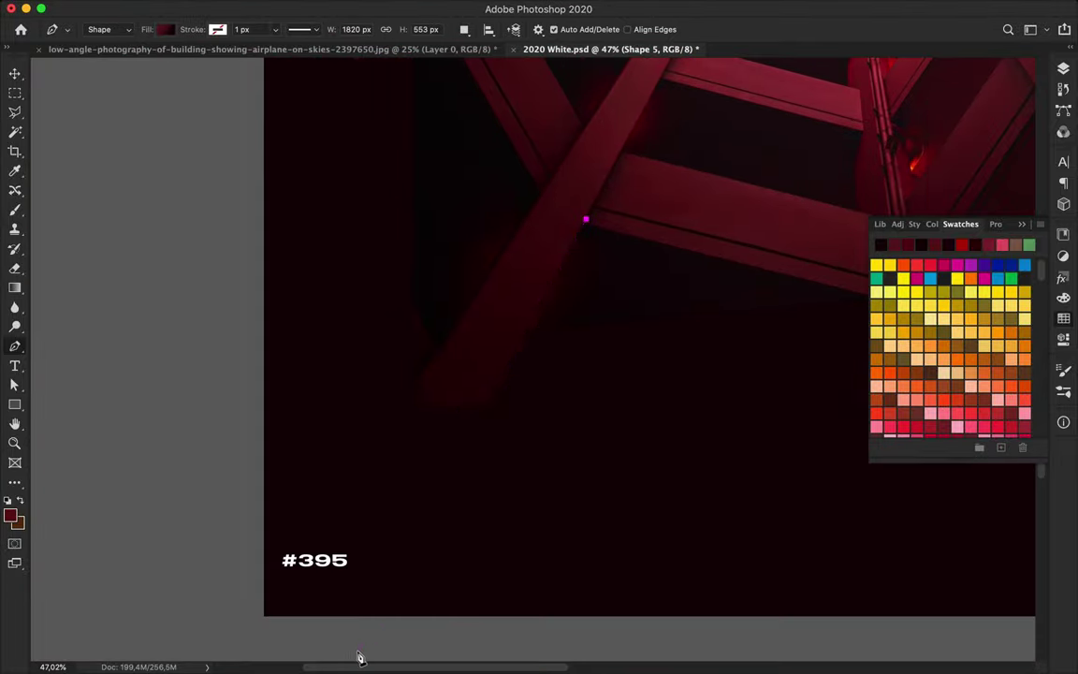
pyautogui.click(541, 198)
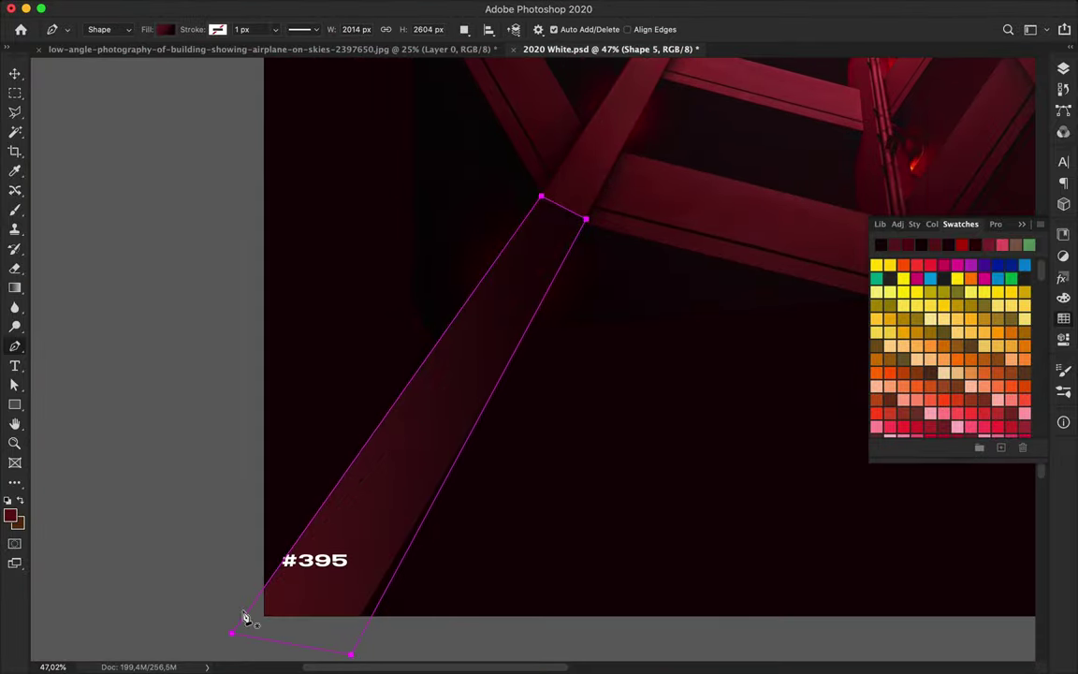
pyautogui.moveTo(240, 627); pyautogui.dragTo(311, 645)
# Move Layer 2 below Shape 2 in the Layers panel.
pyautogui.press('v')
pyautogui.scroll(-2, 525, 505)
pyautogui.press('F7')
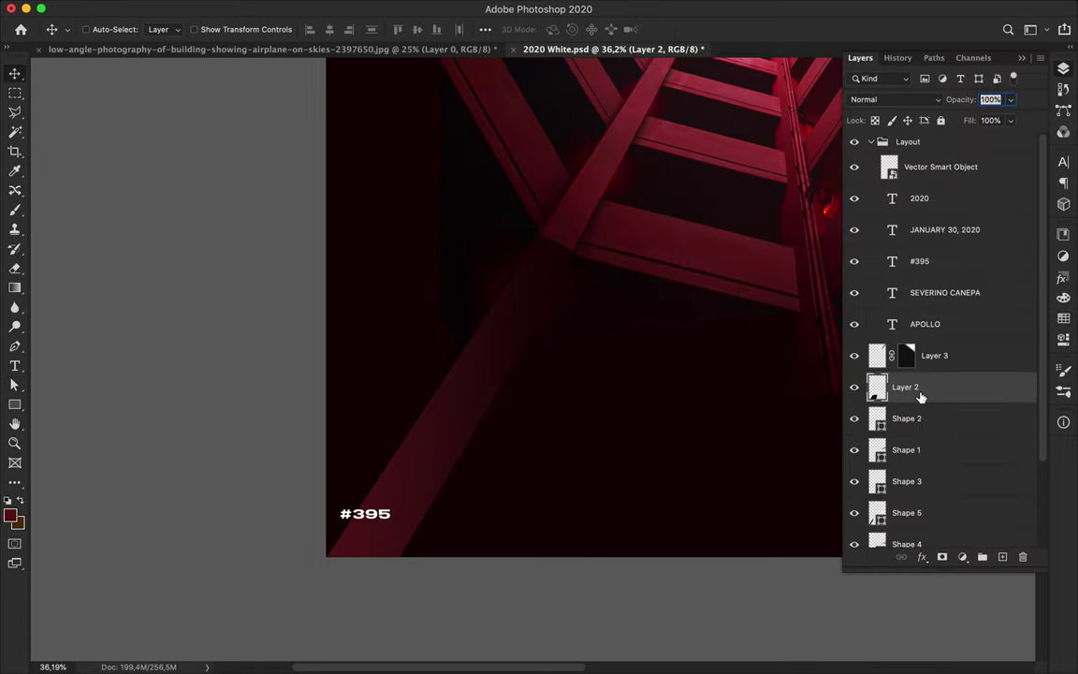
pyautogui.moveTo(922, 397); pyautogui.dragTo(921, 432)
pyautogui.scroll(3, 631, 294)
pyautogui.scroll(2, 547, 233)
pyautogui.scroll(3, 548, 233)
# Pull Shape 5's right corner slightly inward and reselect its path.
pyautogui.press('a')
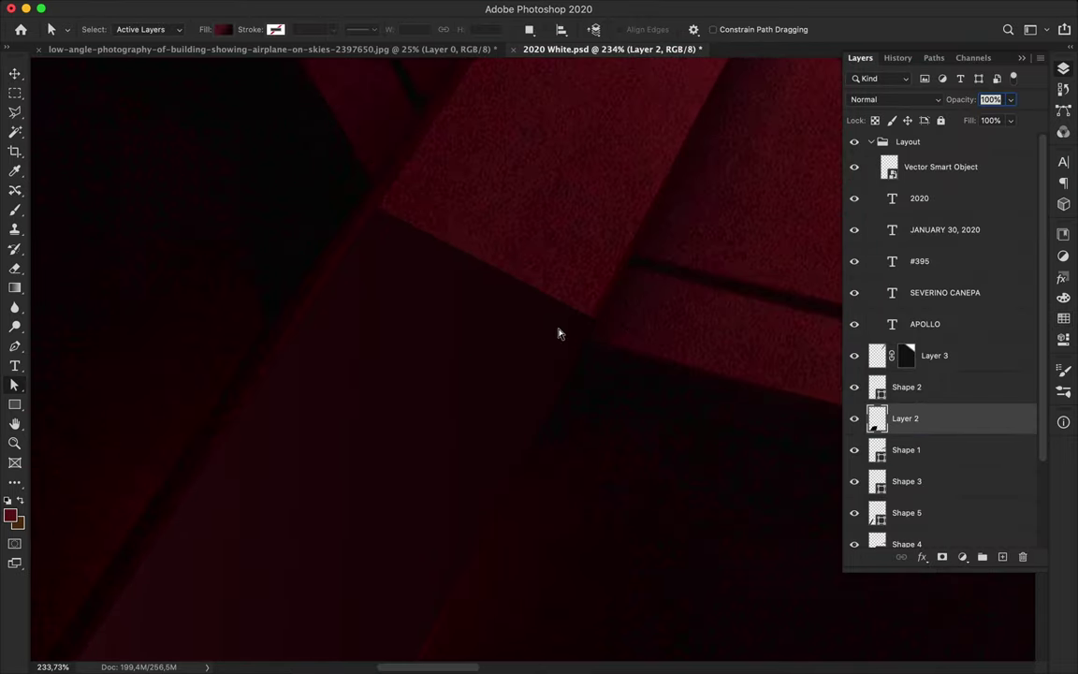
pyautogui.click(391, 230)
pyautogui.moveTo(600, 324); pyautogui.dragTo(584, 334)
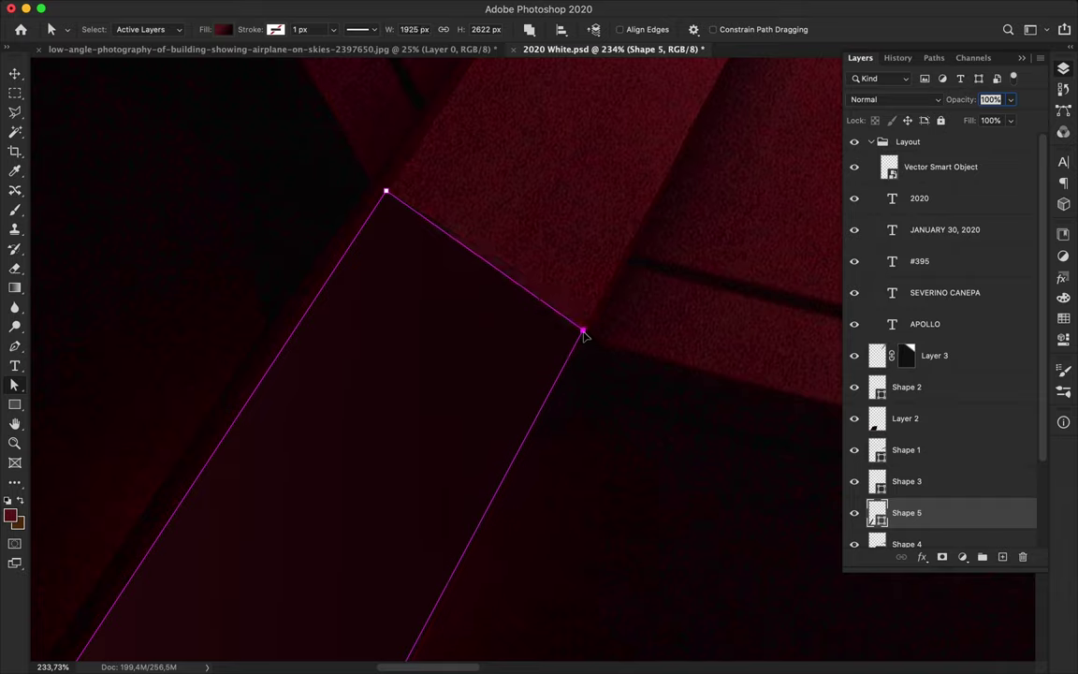
pyautogui.scroll(-3, 587, 340)
pyautogui.press('v')
pyautogui.click(623, 213)
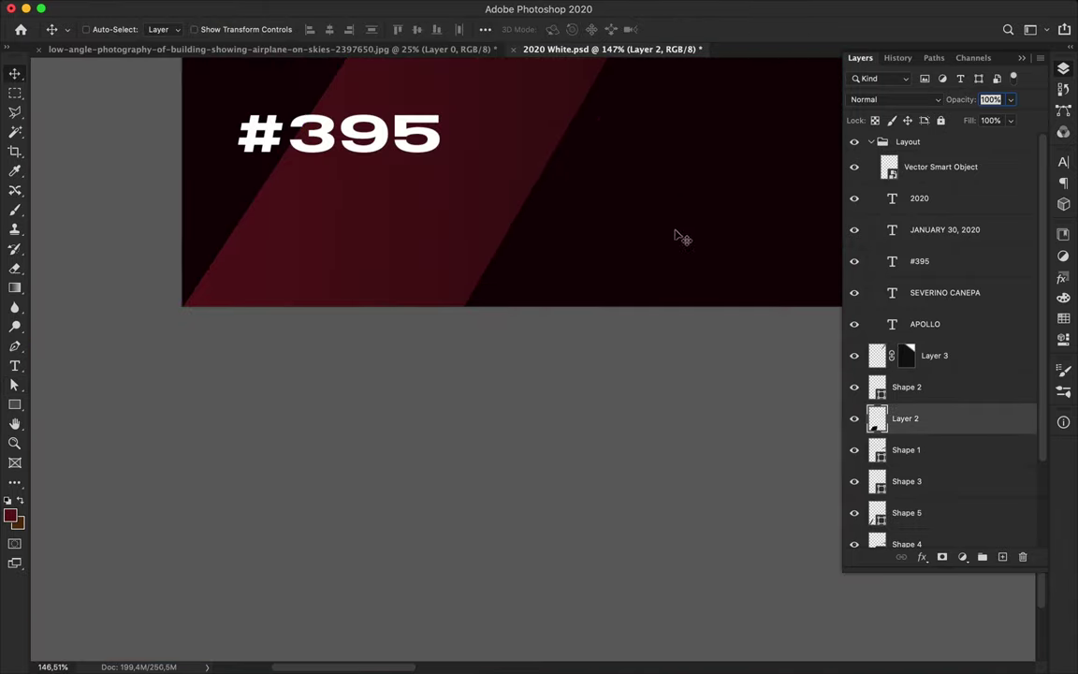
pyautogui.scroll(5, 730, 187)
pyautogui.scroll(-3, 552, 135)
pyautogui.press('a')
pyautogui.keyDown('ctrl'); pyautogui.click(361, 541); pyautogui.keyUp('ctrl')
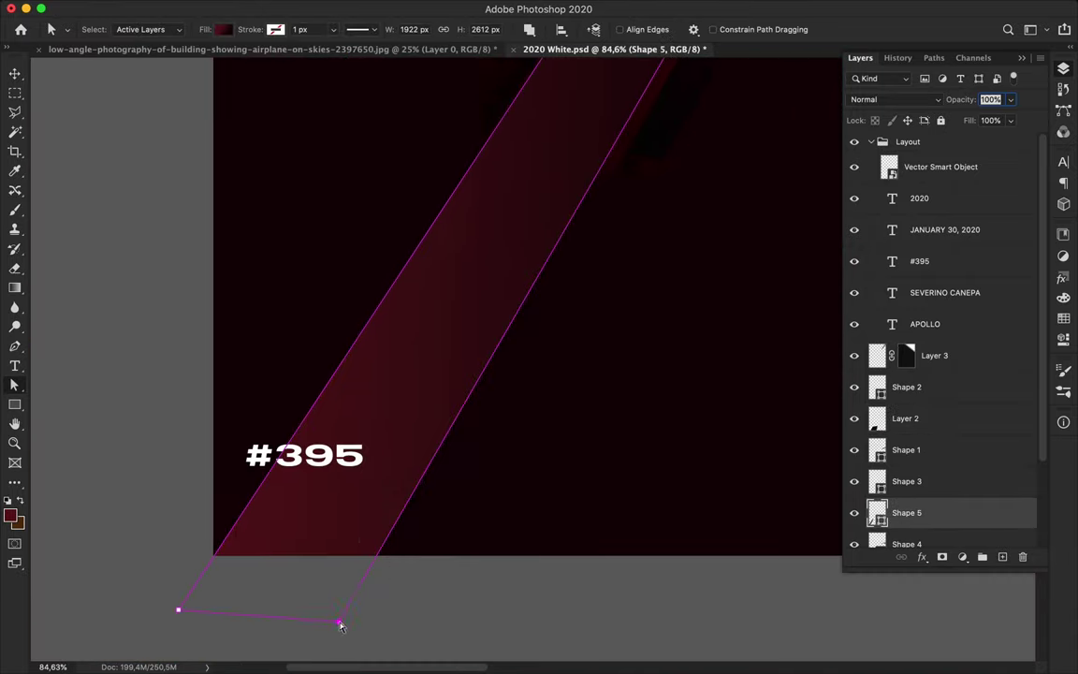
pyautogui.scroll(-3, 182, 613)
# Set Shape 5's gradient fill to -125 degrees with a new left stop colour.
pyautogui.click(222, 29)
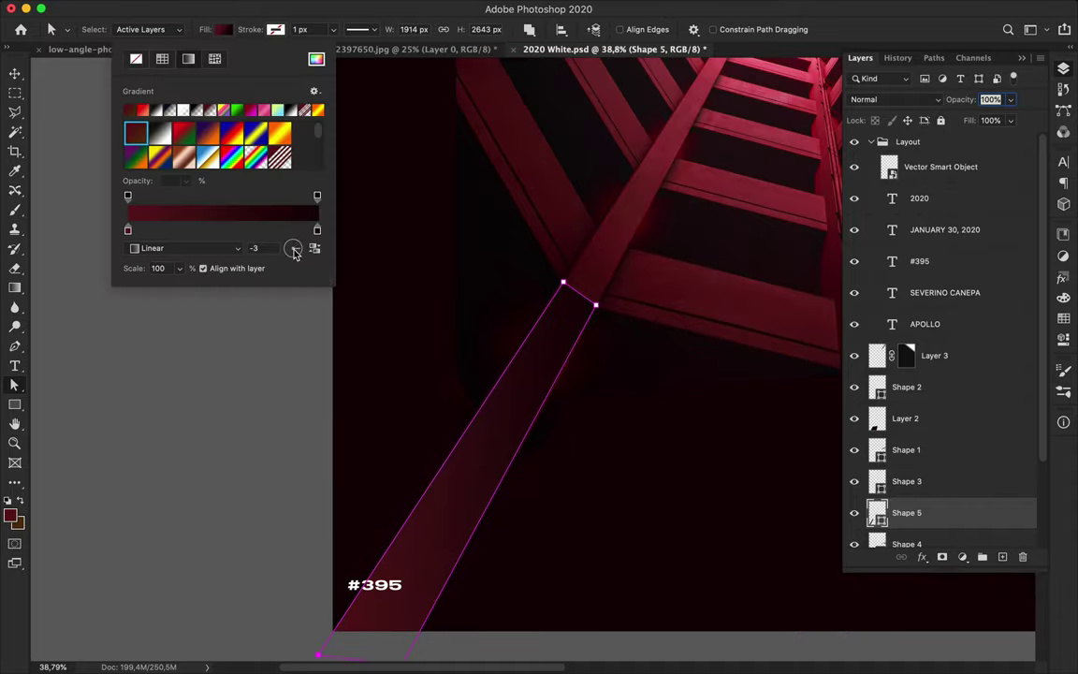
pyautogui.moveTo(293, 244); pyautogui.dragTo(286, 255)
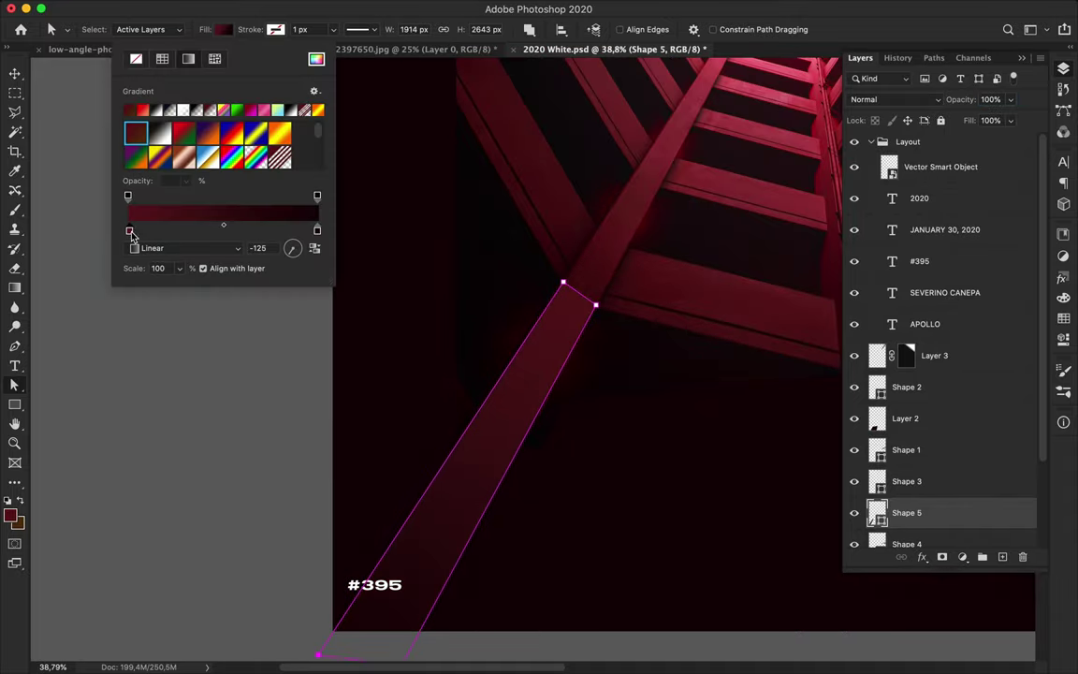
pyautogui.doubleClick(129, 231)
pyautogui.click(585, 296)
pyautogui.press('Return')
# Fade the lower-left beam out with a gradient on its layer mask.
pyautogui.press('v')
pyautogui.scroll(-2, 585, 445)
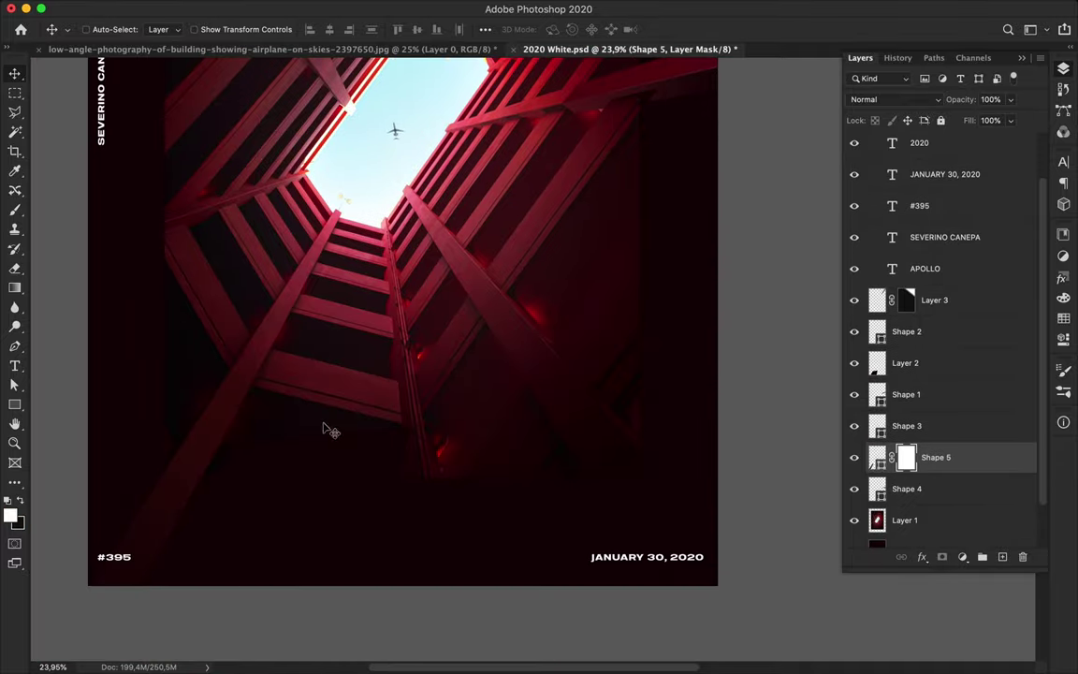
pyautogui.press('g')
pyautogui.moveTo(219, 410); pyautogui.dragTo(240, 378)
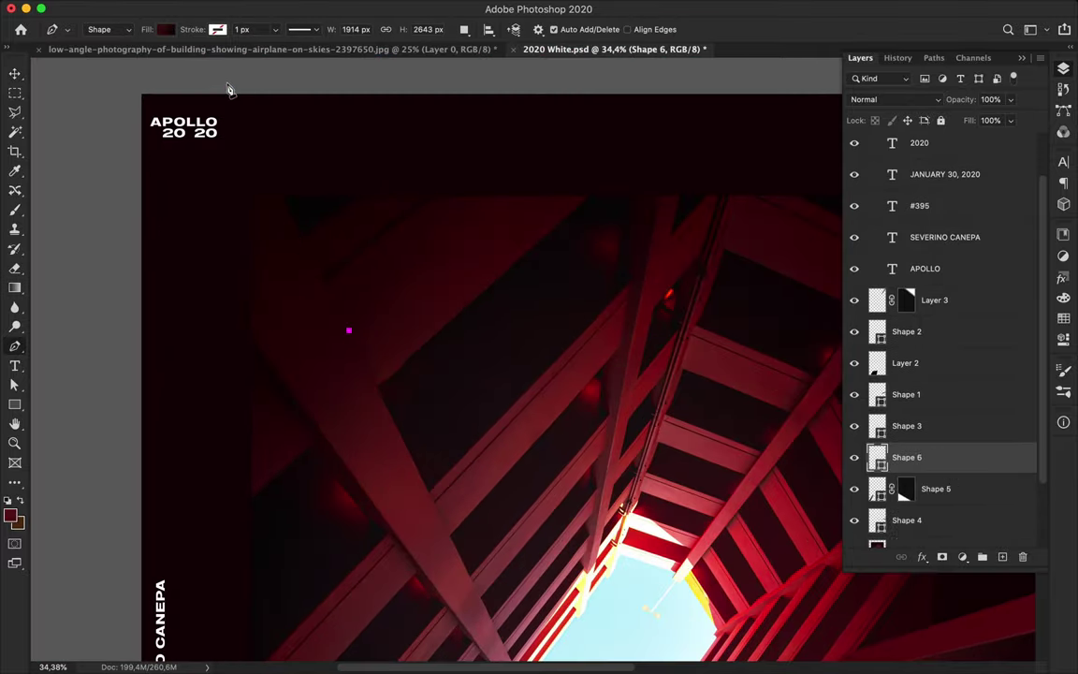
# Draw Shape 6 with corners at the top edge and off the top-left corner.
pyautogui.click(227, 85)
pyautogui.click(123, 87)
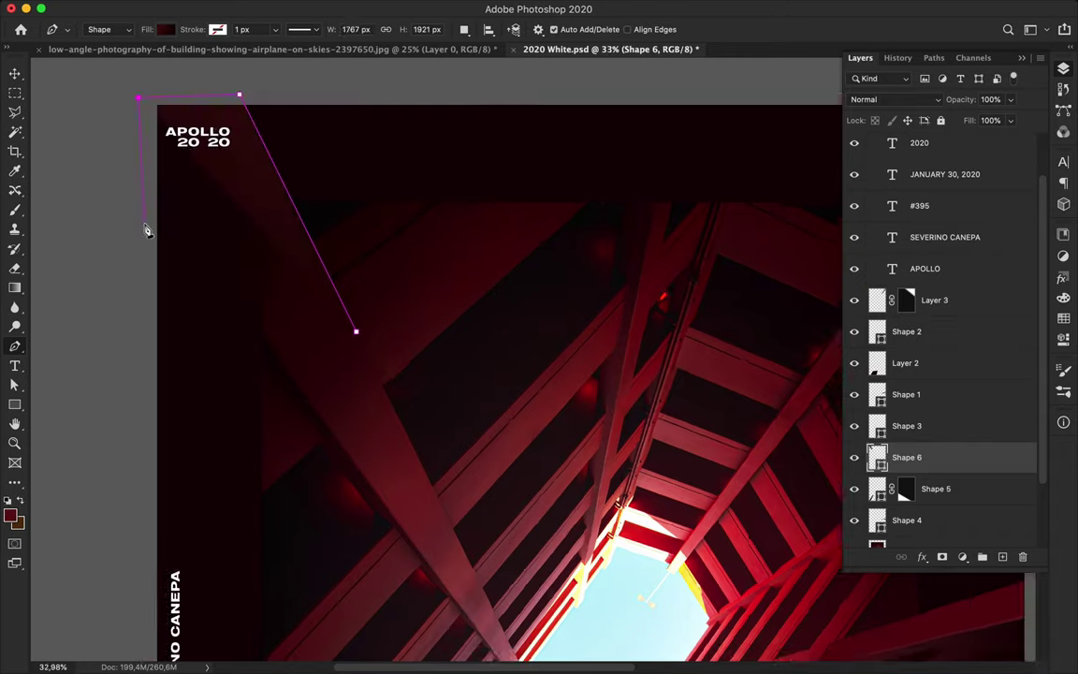
pyautogui.press('a')
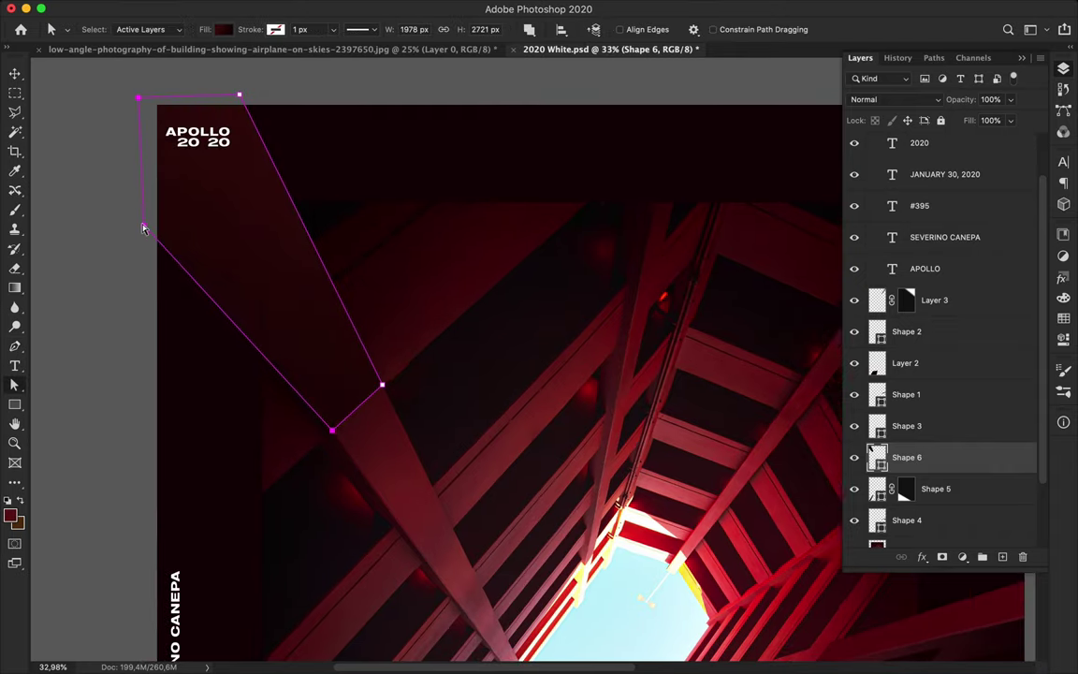
pyautogui.scroll(3, 161, 240)
pyautogui.scroll(-3, 373, 278)
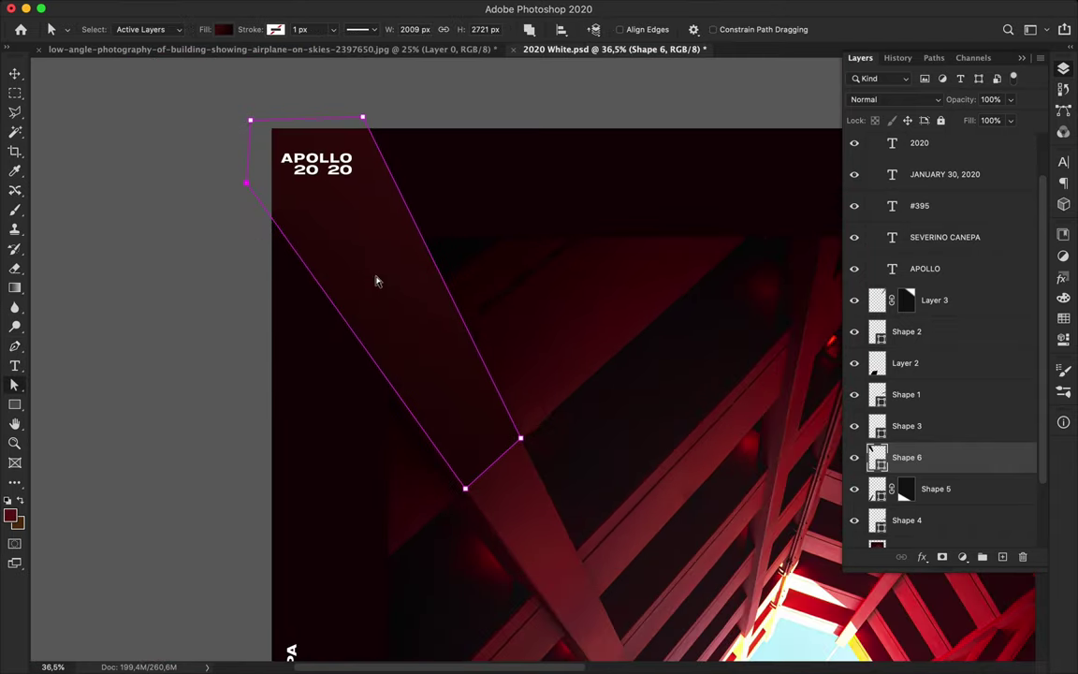
# Set Shape 6's gradient fill angle to 136 with a new left stop colour.
pyautogui.click(222, 29)
pyautogui.click(291, 247)
pyautogui.doubleClick(129, 230)
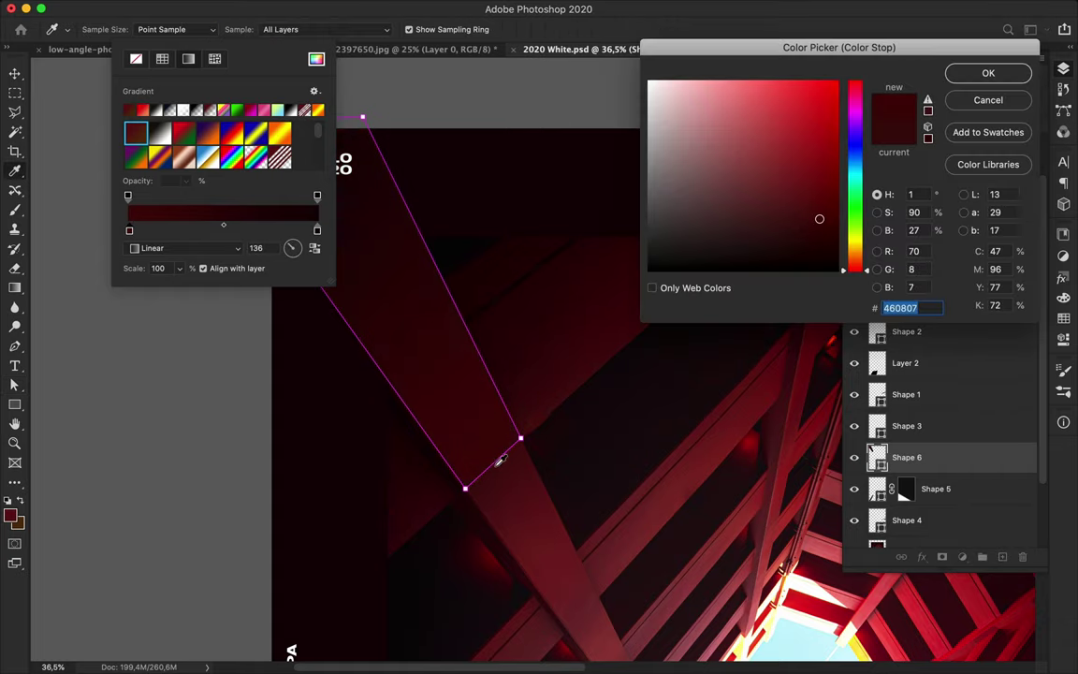
pyautogui.press('Return')
pyautogui.press('Return')
pyautogui.press('v')
pyautogui.scroll(-3, 207, 457)
pyautogui.scroll(-1, 207, 458)
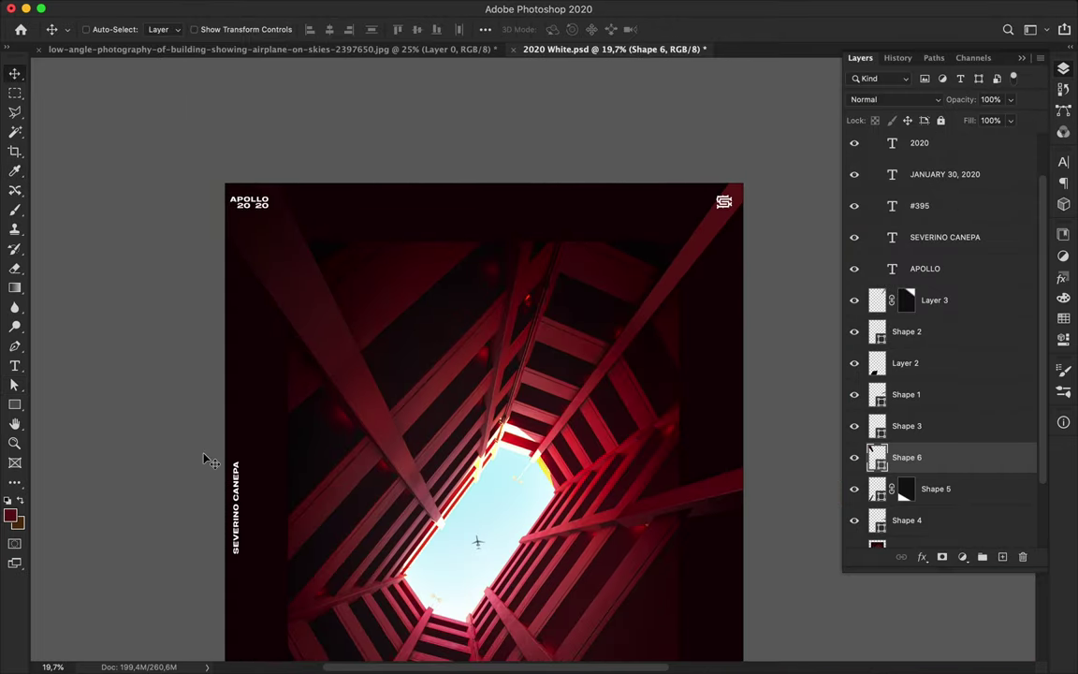
pyautogui.scroll(-2, 207, 457)
pyautogui.scroll(3, 253, 308)
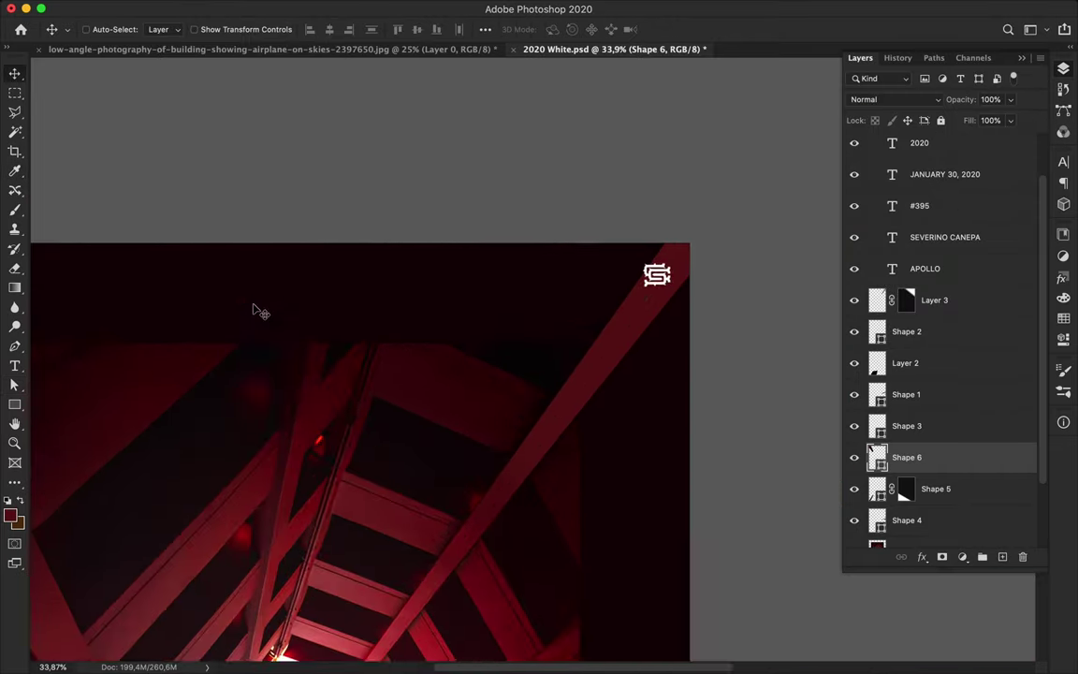
pyautogui.scroll(4, 277, 243)
# Draw the narrow Shape 7 beam and drag its corners up toward the top edge.
pyautogui.press('p')
pyautogui.click(270, 356)
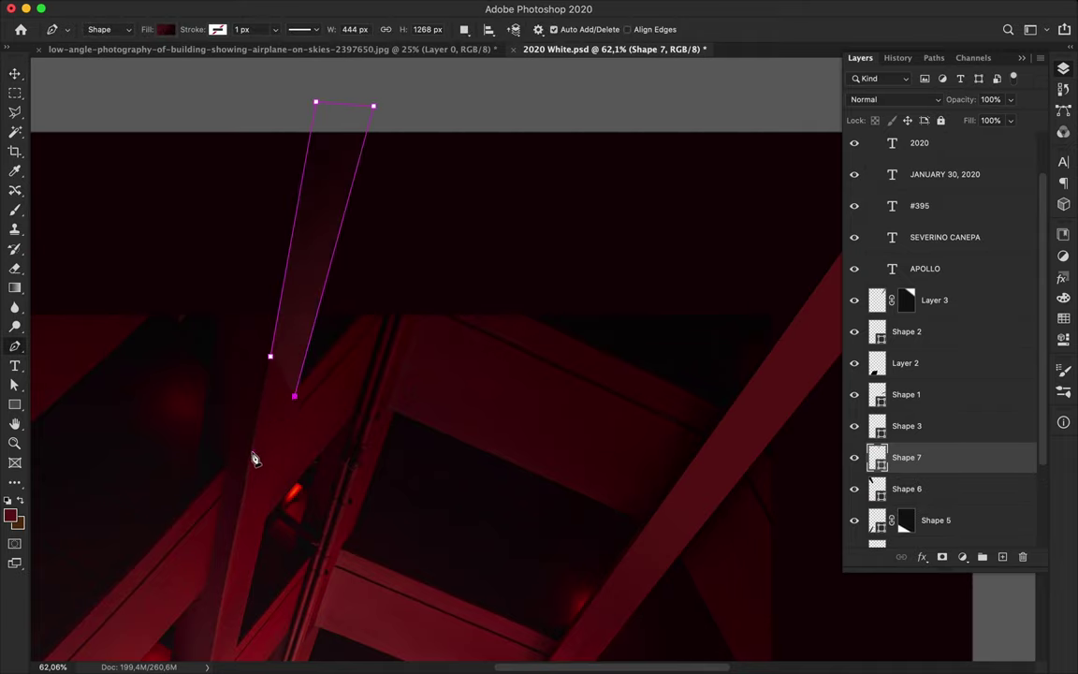
pyautogui.press('a')
pyautogui.moveTo(273, 360); pyautogui.dragTo(314, 101)
pyautogui.scroll(3, 318, 294)
pyautogui.moveTo(361, 353); pyautogui.dragTo(415, 76)
pyautogui.scroll(-5, 426, 77)
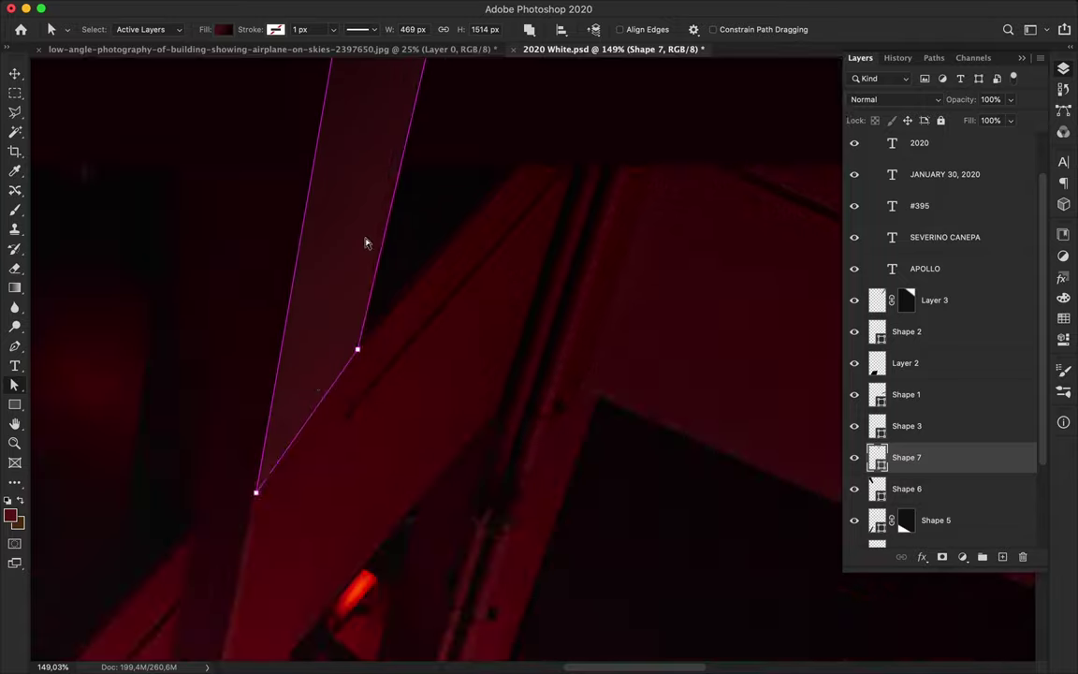
pyautogui.moveTo(181, 552); pyautogui.dragTo(262, 454)
pyautogui.scroll(-1, 262, 457)
pyautogui.scroll(-3, 455, 433)
pyautogui.scroll(-4, 456, 432)
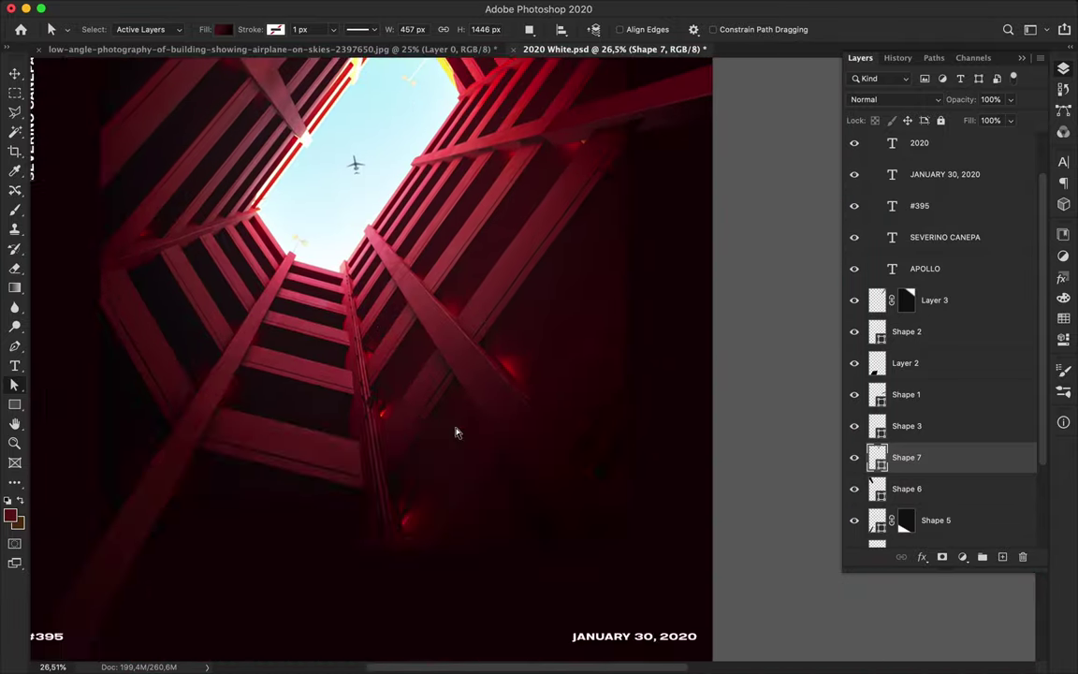
pyautogui.hotkey('alt', '[')
pyautogui.press('g')
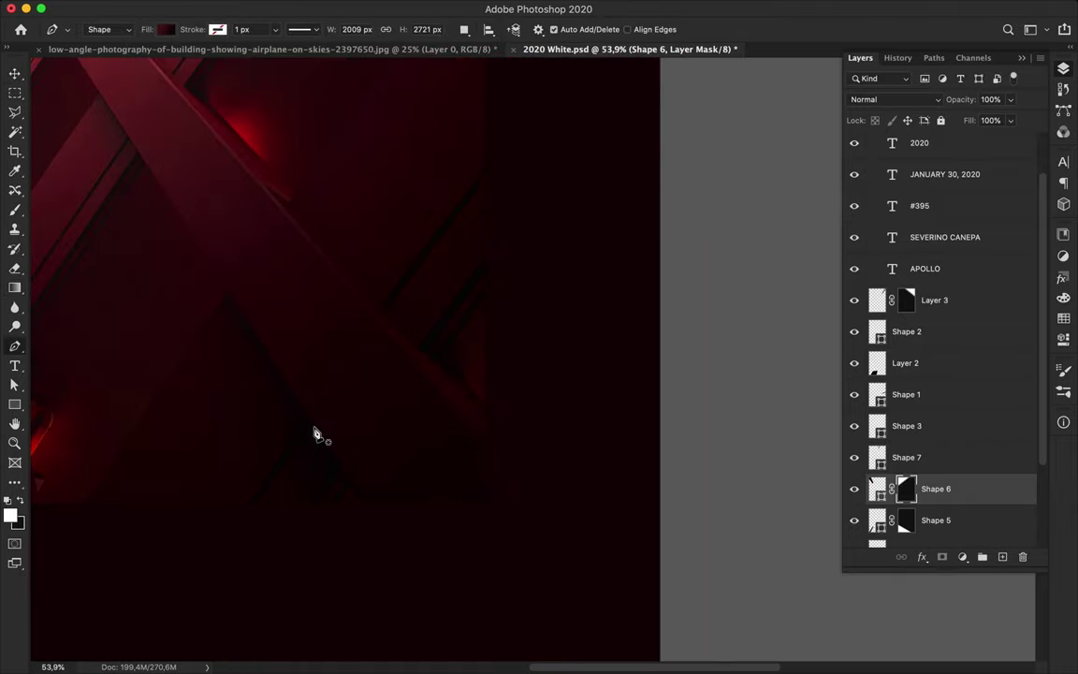
# Pen-draw Shape 8 as a beam toward the bottom-right, then pull its right corner lower.
pyautogui.click(262, 159)
pyautogui.click(493, 498)
pyautogui.click(676, 479)
pyautogui.click(637, 289)
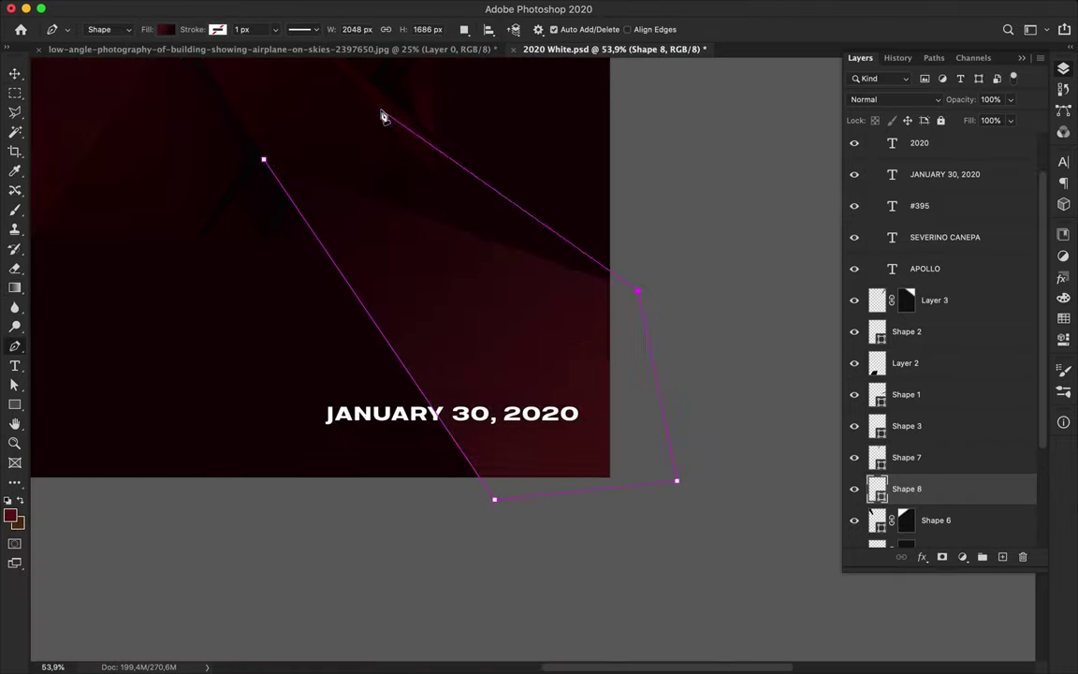
pyautogui.click(380, 159)
pyautogui.press('a')
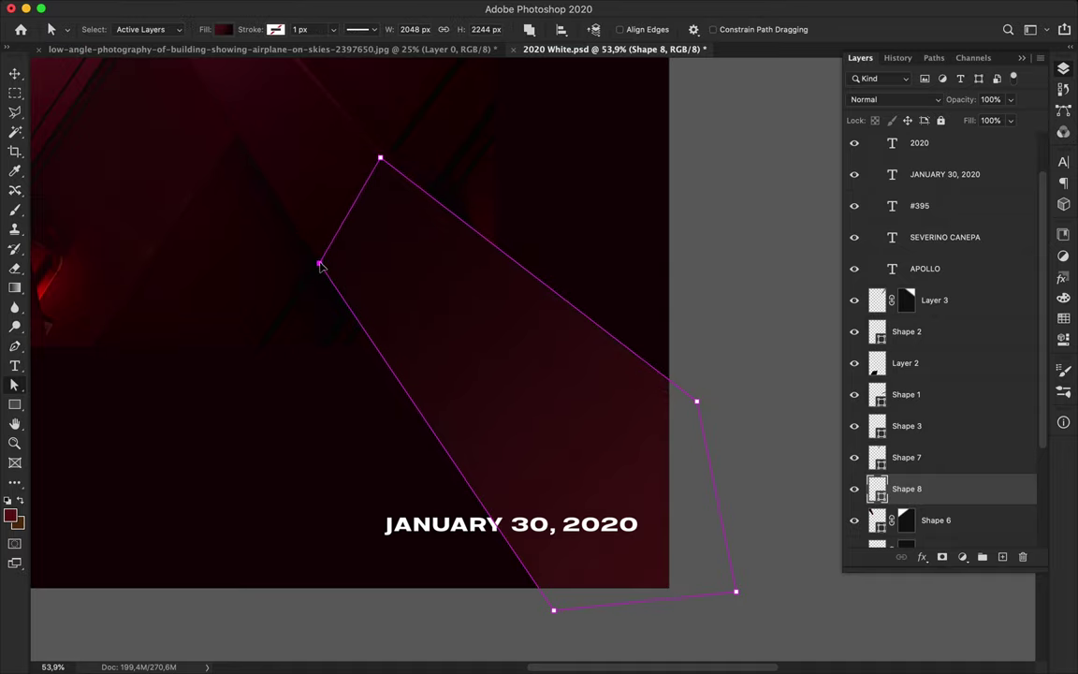
pyautogui.moveTo(711, 396)
pyautogui.mouseDown()
pyautogui.moveTo(698, 542)
pyautogui.moveTo(705, 558)
pyautogui.moveTo(709, 549)
pyautogui.mouseUp()
pyautogui.scroll(5, 241, 307)
pyautogui.scroll(-3, 242, 307)
pyautogui.scroll(-3, 409, 209)
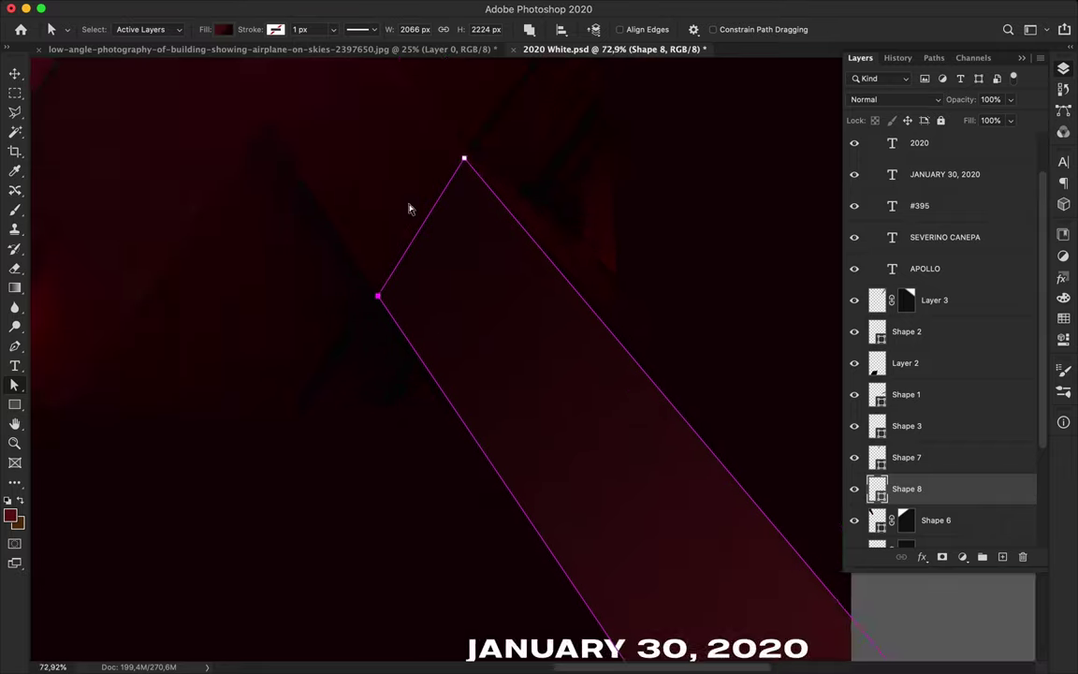
pyautogui.scroll(-3, 409, 210)
# Set the beam's gradient fill to a -53° angle with a darker left stop.
pyautogui.click(223, 29)
pyautogui.moveTo(292, 245); pyautogui.dragTo(298, 259)
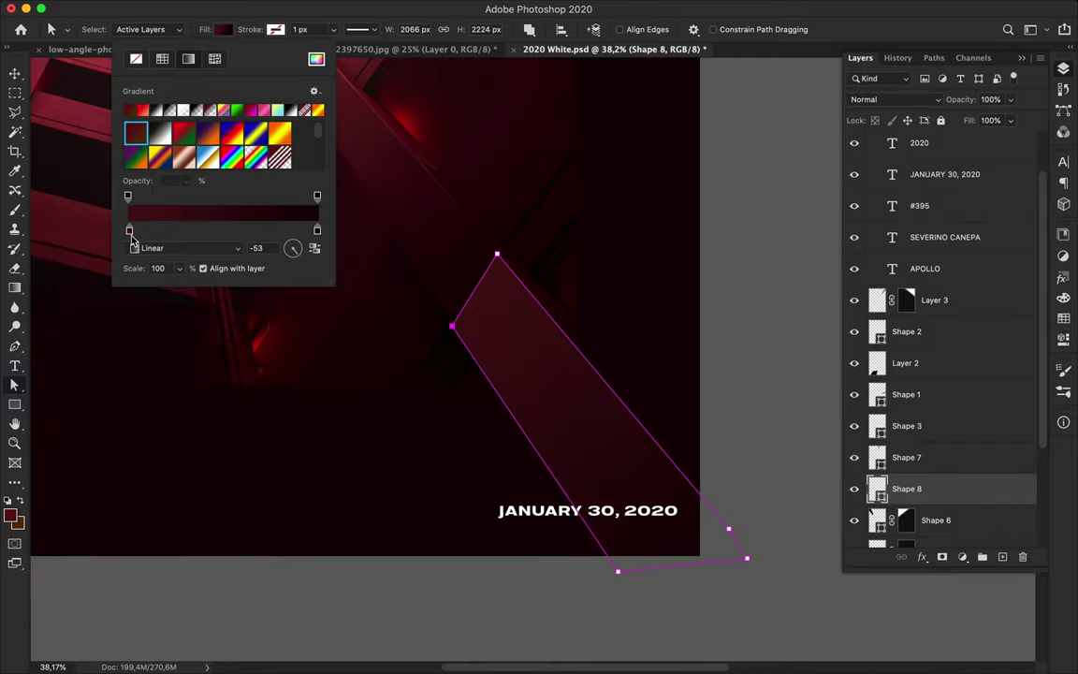
pyautogui.doubleClick(129, 230)
pyautogui.click(768, 173)
pyautogui.press('Return')
pyautogui.press('Return')
pyautogui.press('v')
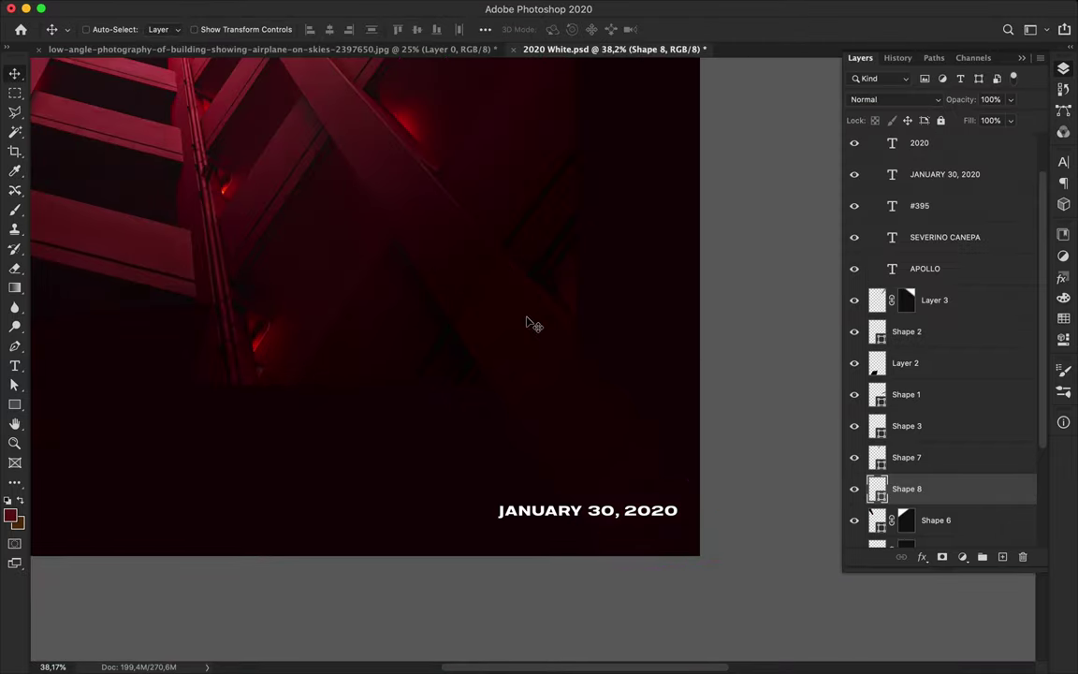
# Fade the beam out past the date with a gradient on its layer mask.
pyautogui.press('g')
pyautogui.moveTo(464, 291); pyautogui.dragTo(492, 311)
pyautogui.press('v')
pyautogui.scroll(-2, 433, 387)
pyautogui.scroll(-1, 429, 384)
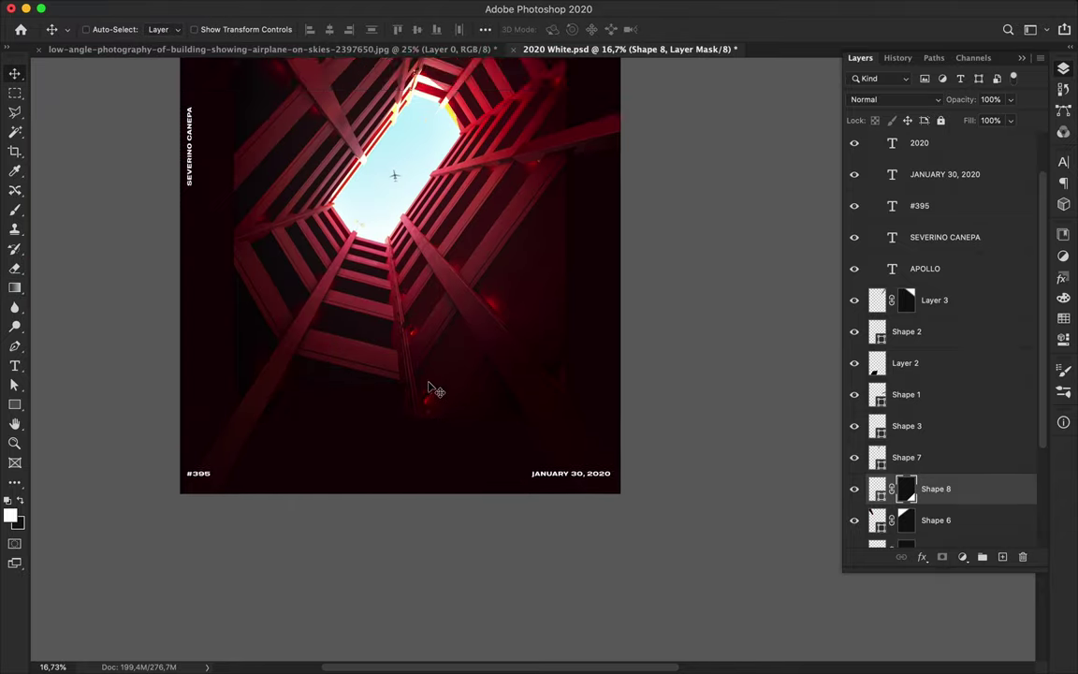
pyautogui.scroll(2, 416, 388)
pyautogui.scroll(2, 416, 388)
pyautogui.scroll(2, 200, 455)
pyautogui.scroll(4, 225, 477)
pyautogui.press('p')
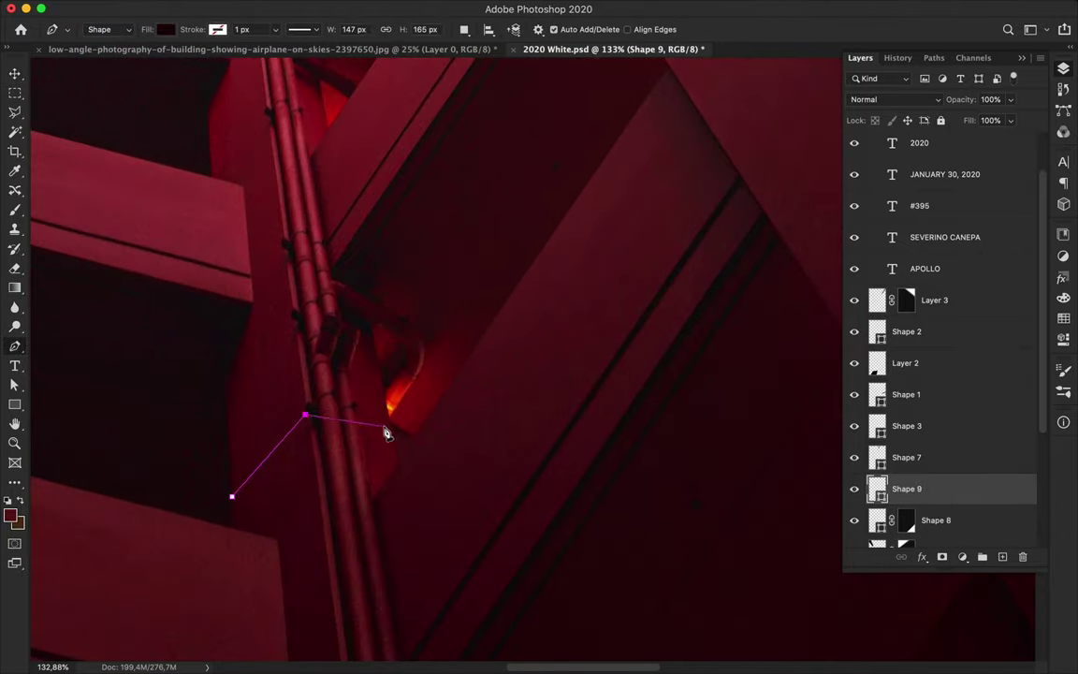
# Finish the bent Shape 9 line with no fill and a 41 px yellow stroke.
pyautogui.click(393, 437)
pyautogui.press('a')
pyautogui.click(222, 29)
pyautogui.click(131, 53)
pyautogui.click(275, 29)
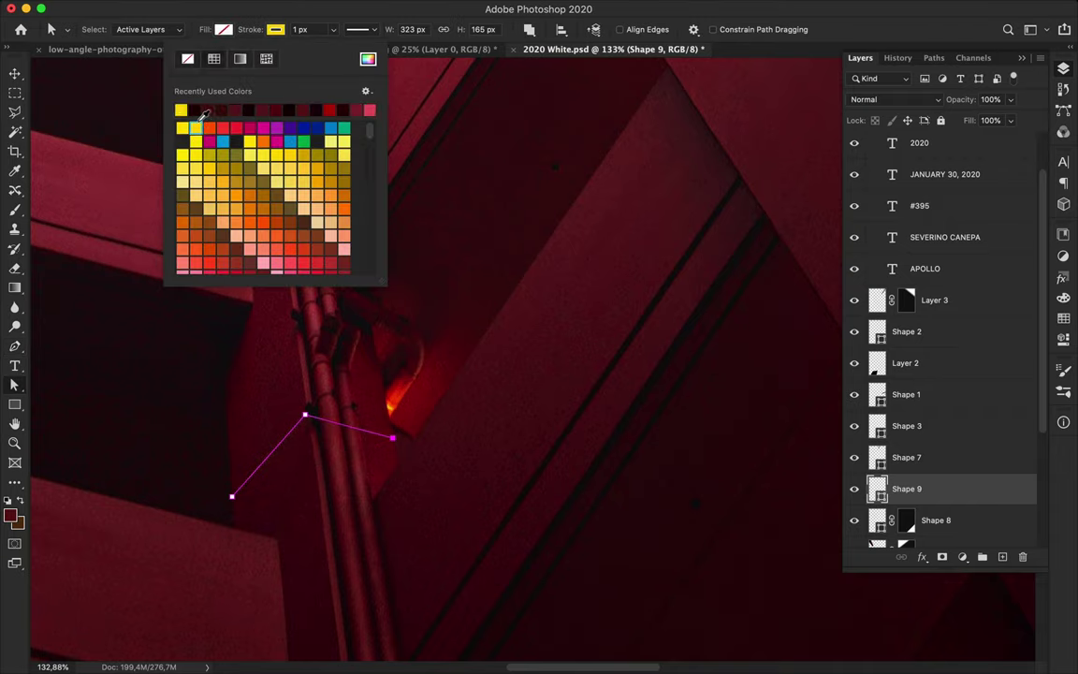
pyautogui.scroll(-2, 372, 410)
# Enlarge the yellow line to about double size with Free Transform.
pyautogui.press('v')
pyautogui.hotkey('ctrl', 't')
pyautogui.moveTo(395, 465)
pyautogui.mouseDown()
pyautogui.moveTo(395, 500)
pyautogui.moveTo(286, 429)
pyautogui.mouseUp()
pyautogui.press('Return')
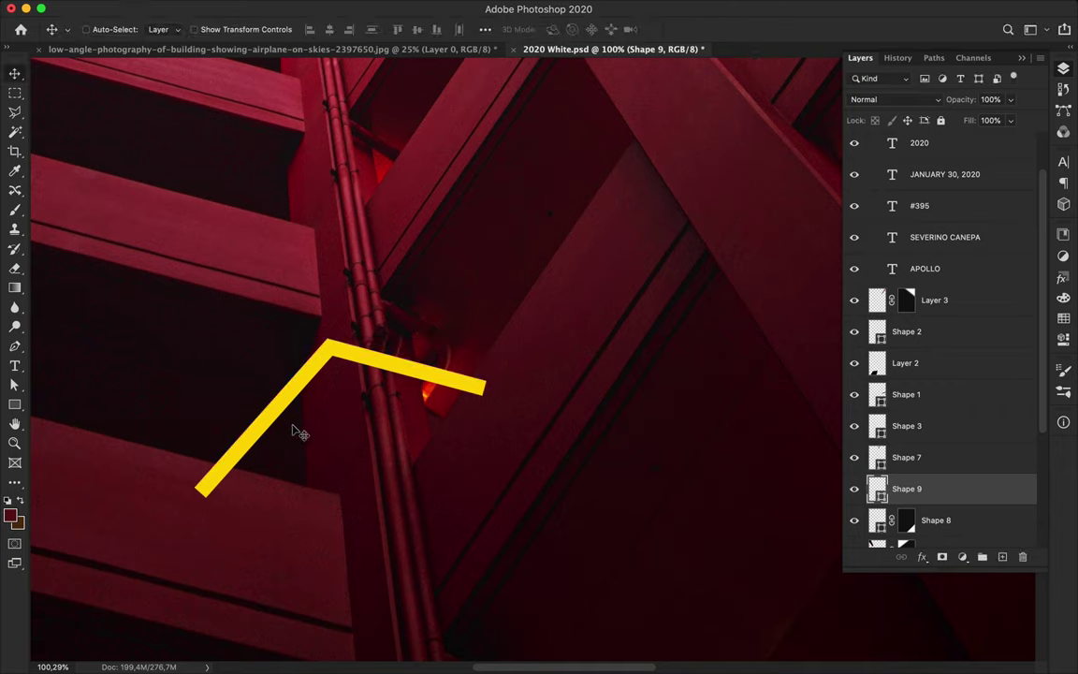
# Add a layer mask to the yellow line layer and target it.
pyautogui.click(942, 557)
pyautogui.scroll(1, 253, 505)
pyautogui.press('a')
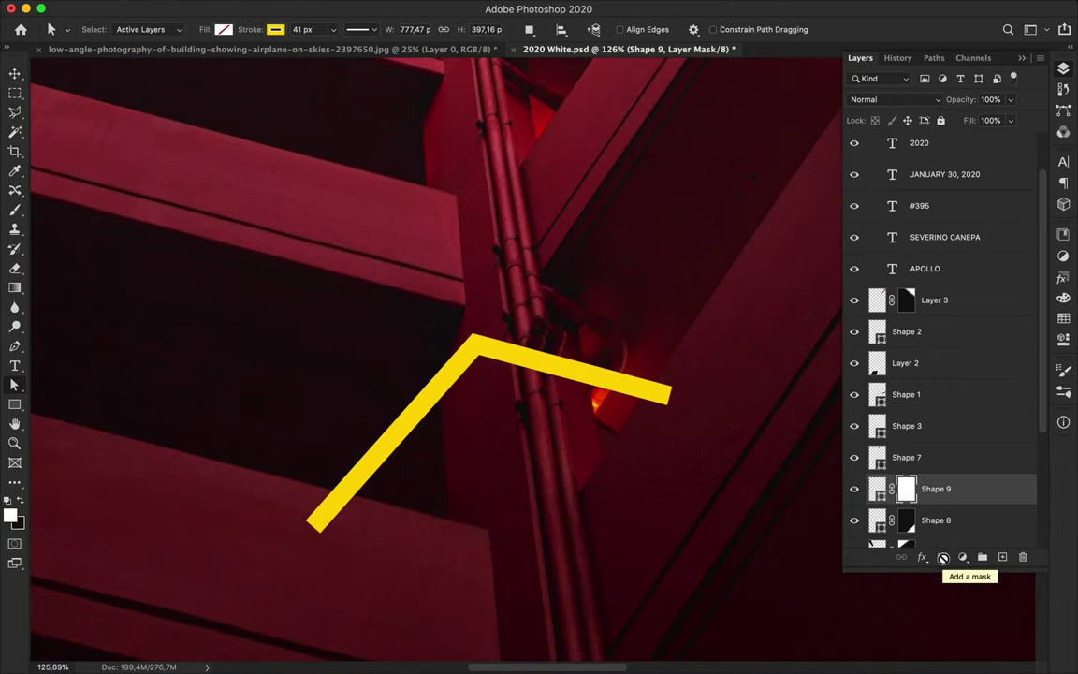
pyautogui.click(906, 502)
pyautogui.scroll(3, 380, 405)
# Lasso the beam's lower-left end and paint it out black on the mask.
pyautogui.press('l')
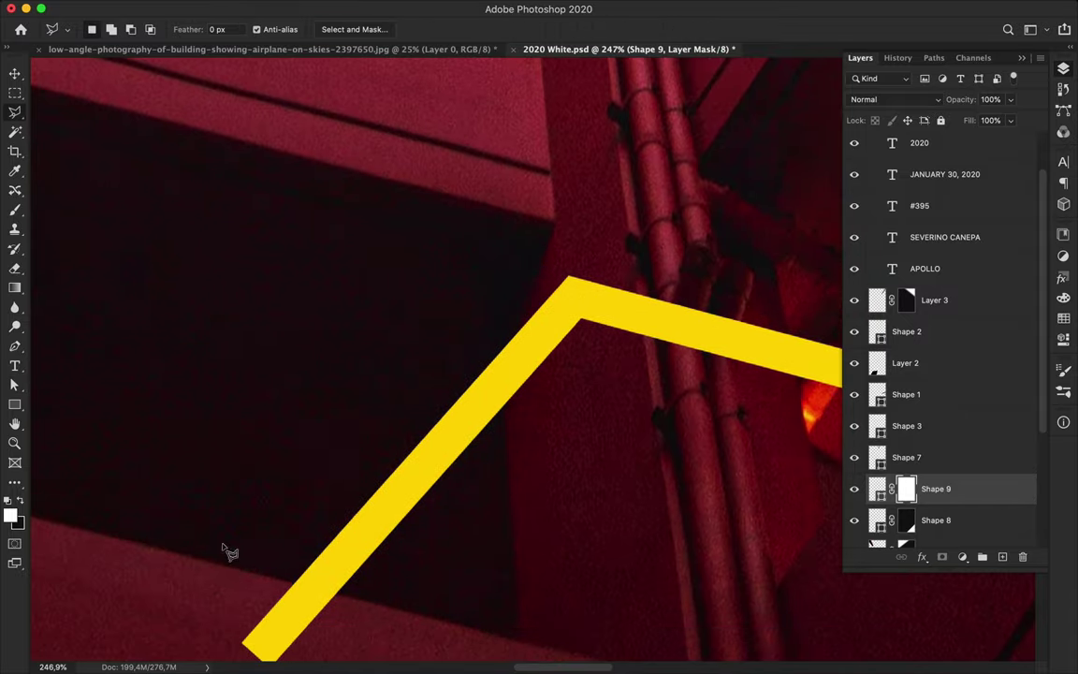
pyautogui.click(409, 612)
pyautogui.hscroll(5, 606, 496)
pyautogui.scroll(-5, 684, 391)
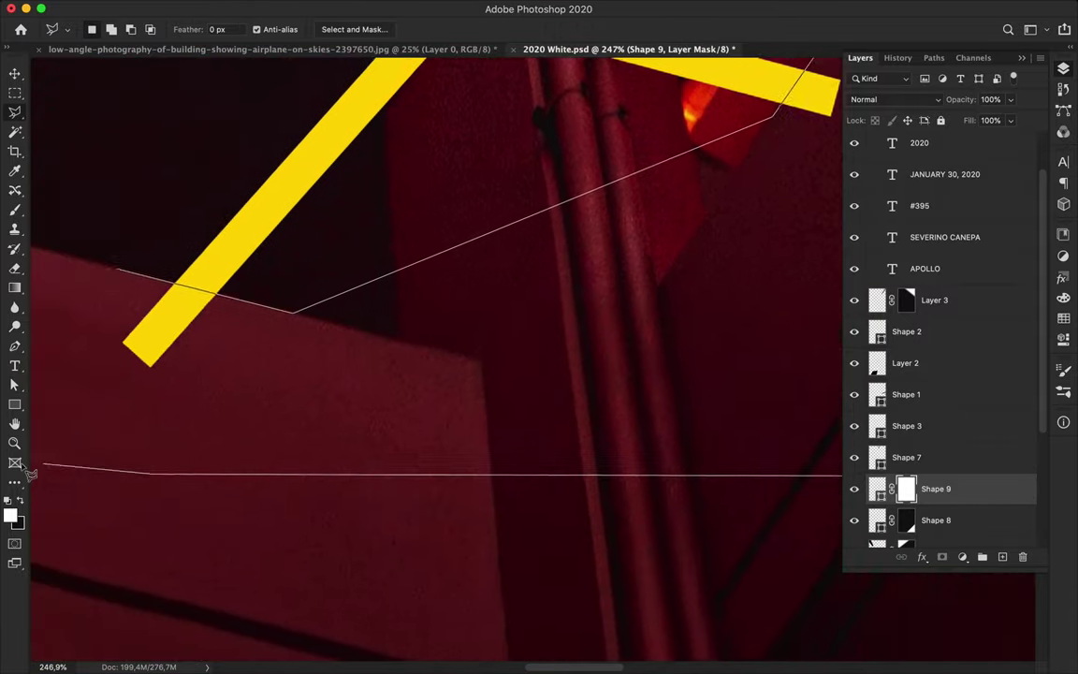
pyautogui.doubleClick(312, 313)
pyautogui.scroll(-2, 193, 272)
pyautogui.press('b')
pyautogui.hscroll(5, 578, 422)
pyautogui.press('v')
pyautogui.press('m')
pyautogui.scroll(-3, 474, 414)
pyautogui.scroll(-5, 474, 412)
pyautogui.scroll(8, 433, 274)
# Add Bevel & Emboss to Shape 9 with more depth, dark olive shadow, 79% highlight.
pyautogui.press('v')
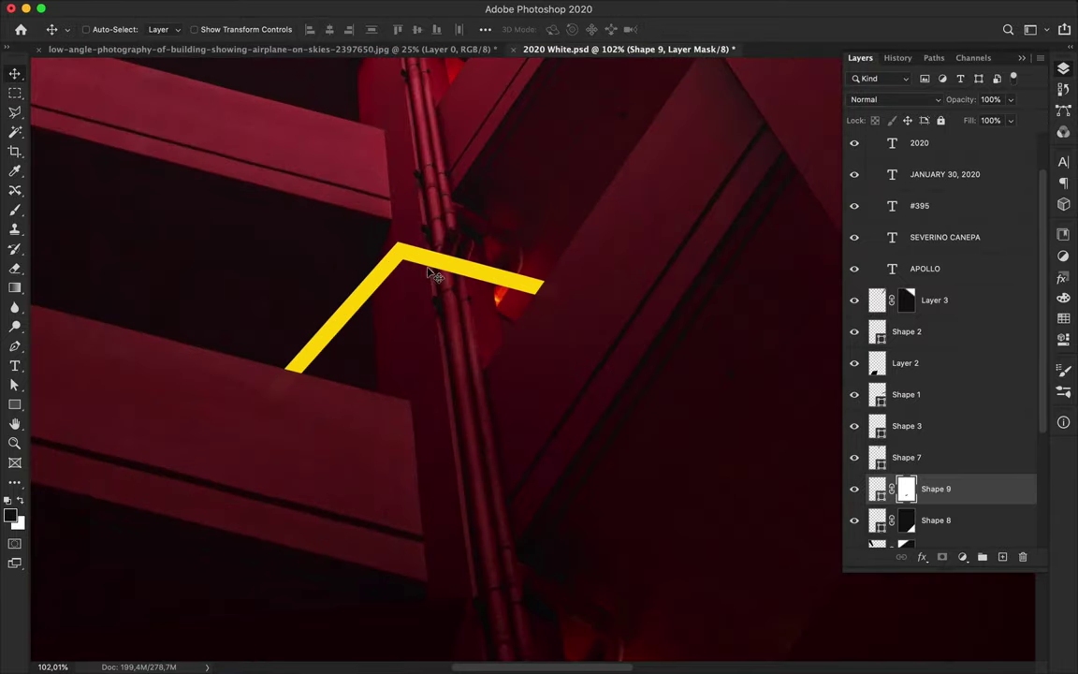
pyautogui.doubleClick(953, 491)
pyautogui.click(582, 349)
pyautogui.moveTo(623, 120); pyautogui.dragTo(695, 81)
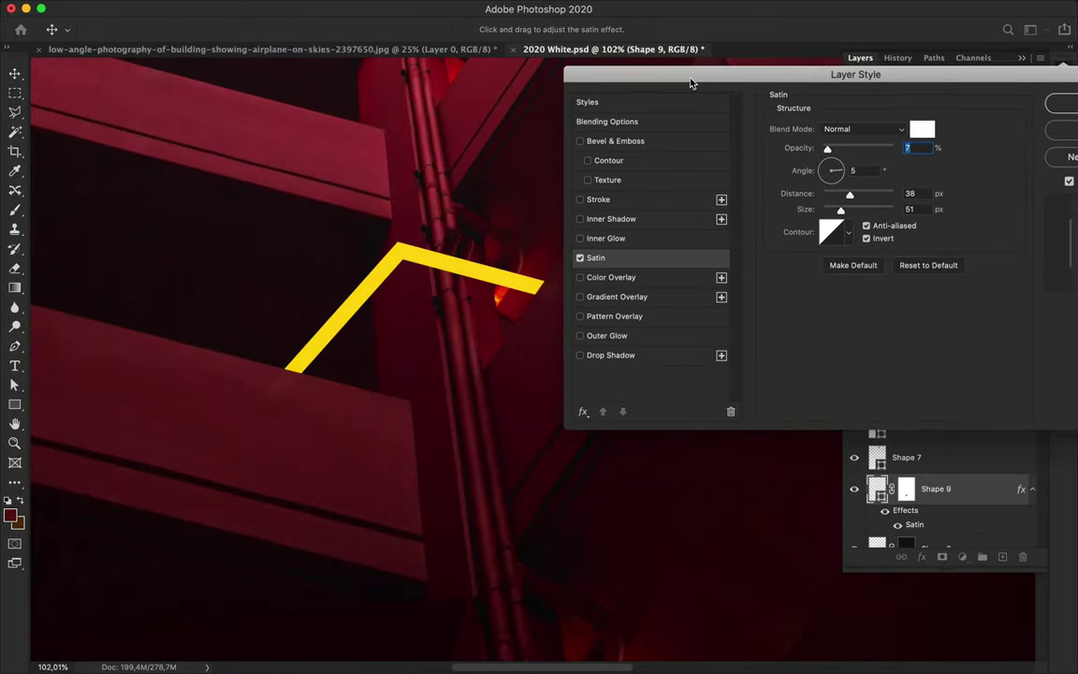
pyautogui.click(577, 140)
pyautogui.click(613, 141)
pyautogui.moveTo(839, 160); pyautogui.dragTo(903, 161)
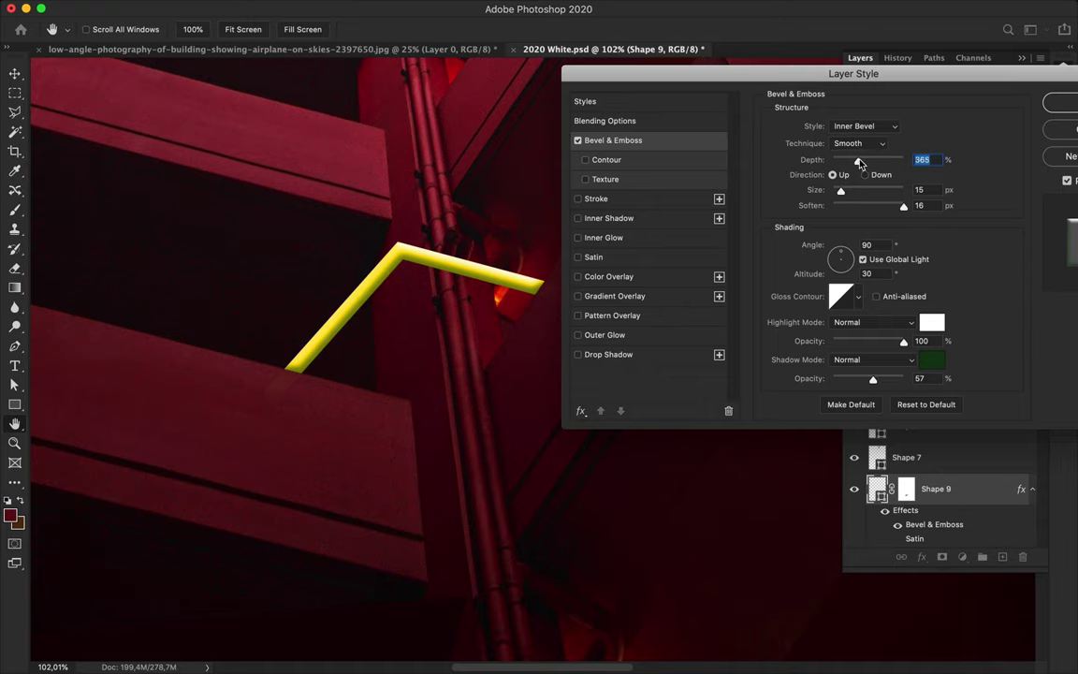
pyautogui.click(932, 362)
pyautogui.click(1001, 70)
pyautogui.moveTo(903, 342); pyautogui.dragTo(889, 343)
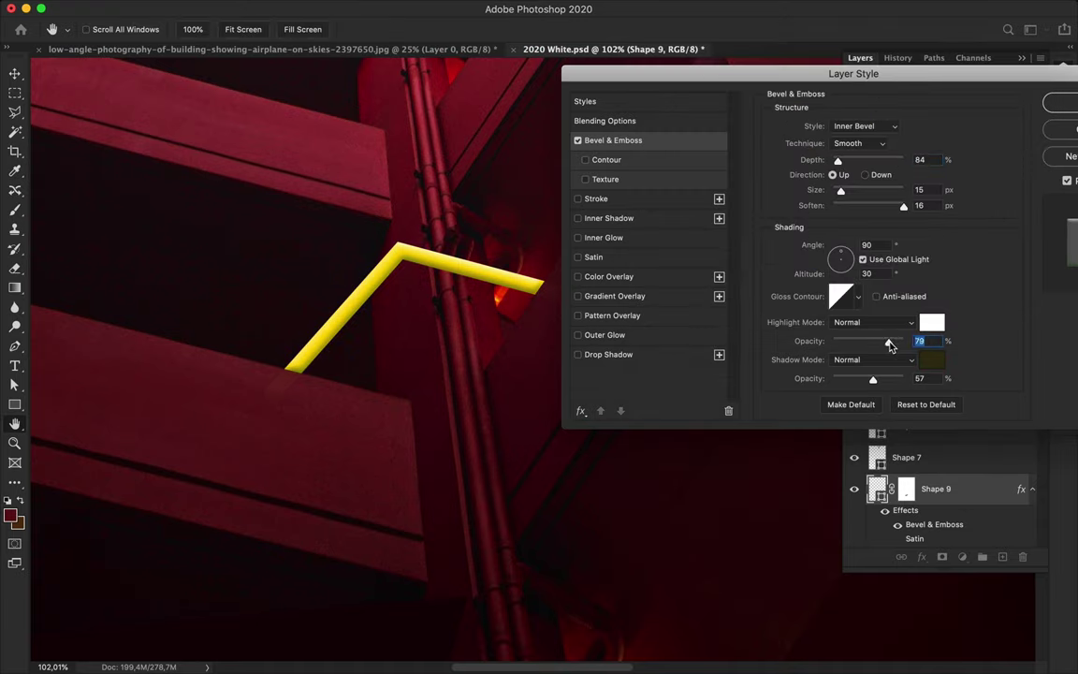
# Set Satin to black at 58% opacity and apply the layer styles.
pyautogui.click(652, 279)
pyautogui.click(615, 296)
pyautogui.click(577, 295)
pyautogui.click(590, 257)
pyautogui.click(920, 128)
pyautogui.click(767, 265)
pyautogui.click(1020, 72)
pyautogui.moveTo(825, 147); pyautogui.dragTo(862, 149)
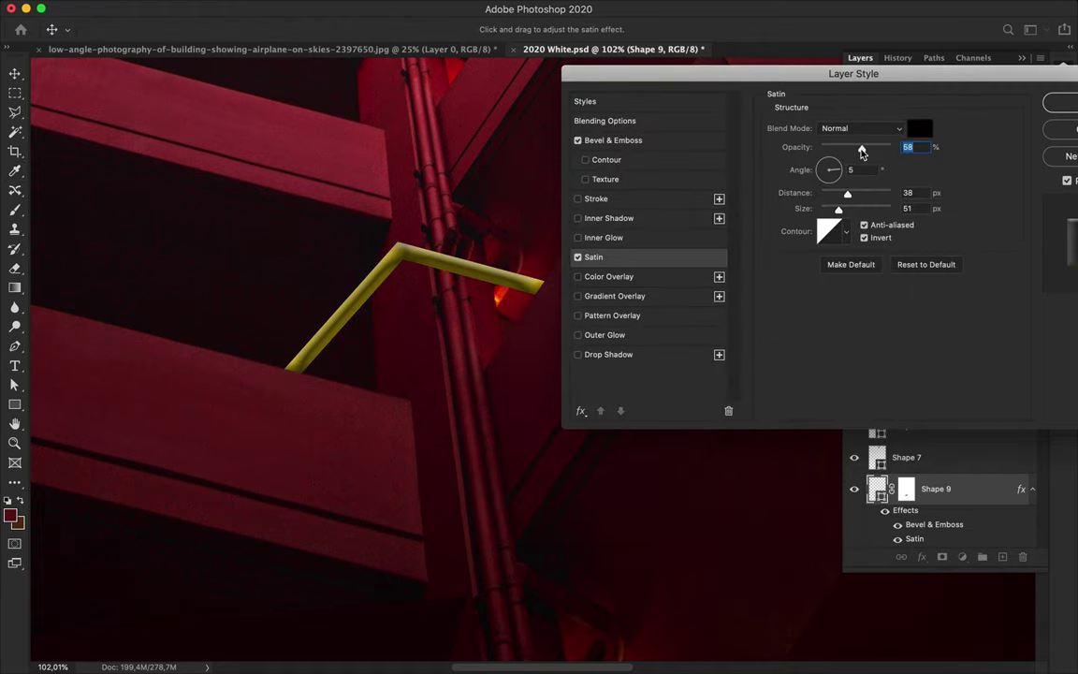
pyautogui.press('Return')
pyautogui.scroll(-5, 491, 245)
pyautogui.scroll(5, 491, 245)
pyautogui.scroll(3, 492, 245)
pyautogui.click(1032, 334)
# Duplicate Shape 9, flip the copy below the original and try warping it, then cancel.
pyautogui.moveTo(497, 264)
pyautogui.mouseDown()
pyautogui.moveTo(431, 259)
pyautogui.moveTo(398, 542)
pyautogui.mouseUp()
pyautogui.hotkey('ctrl', 'j')
pyautogui.hotkey('ctrl', 't')
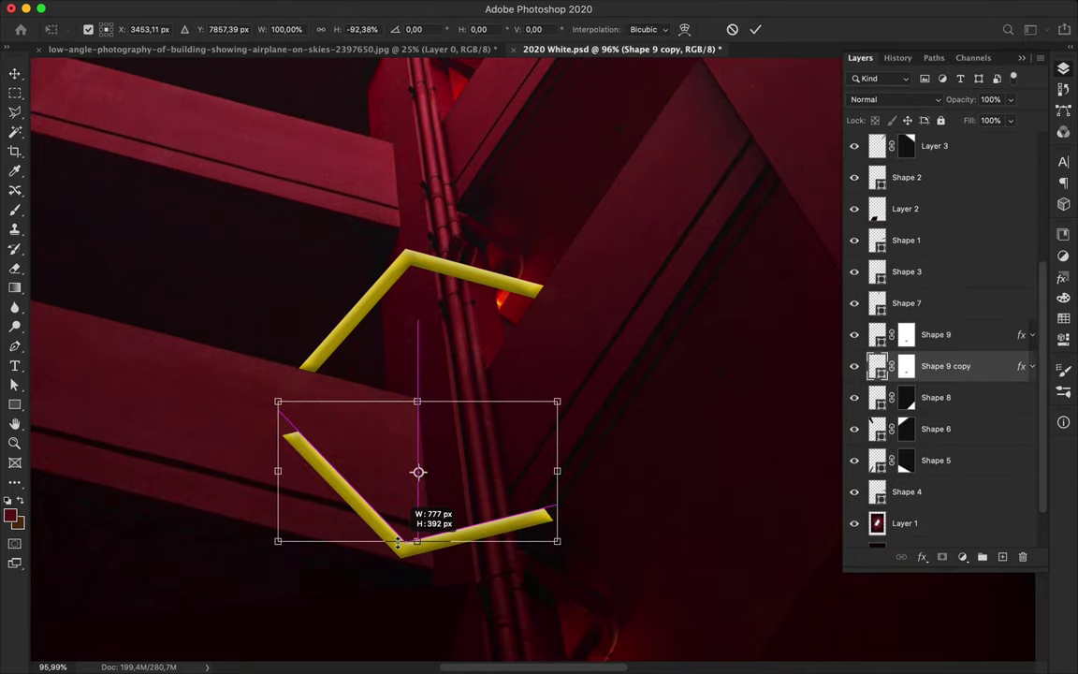
pyautogui.moveTo(416, 547); pyautogui.dragTo(419, 243)
pyautogui.rightClick(493, 343)
pyautogui.click(518, 440)
pyautogui.moveTo(277, 347)
pyautogui.mouseDown()
pyautogui.moveTo(264, 550)
pyautogui.moveTo(274, 597)
pyautogui.mouseUp()
pyautogui.moveTo(558, 401); pyautogui.dragTo(568, 585)
pyautogui.moveTo(474, 588); pyautogui.dragTo(477, 650)
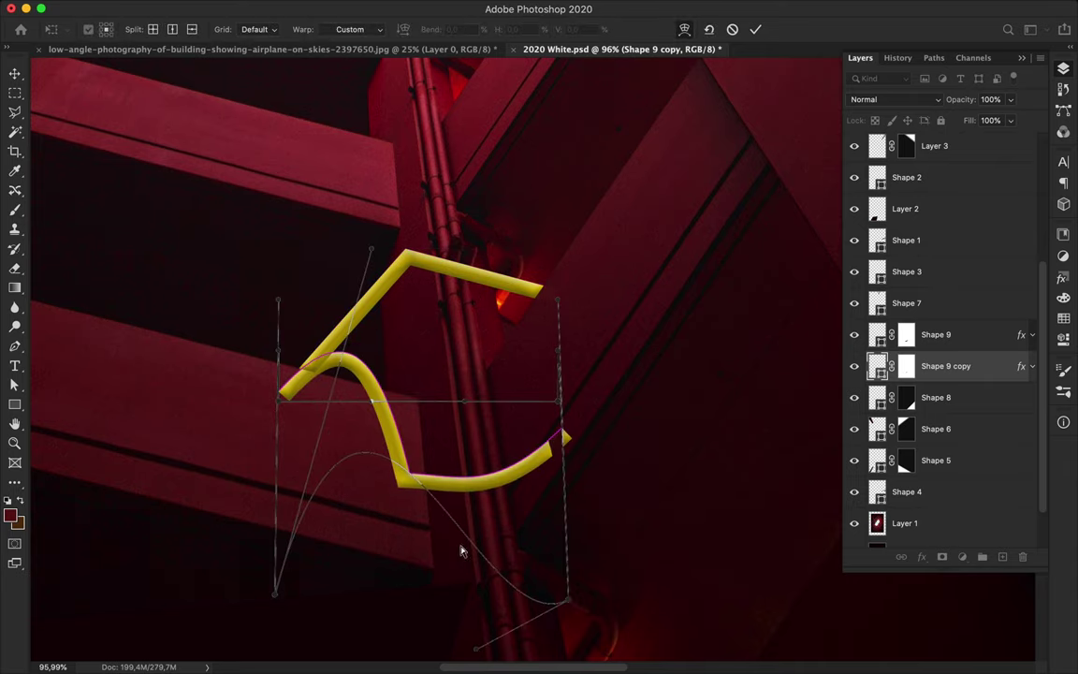
pyautogui.moveTo(278, 300); pyautogui.dragTo(276, 445)
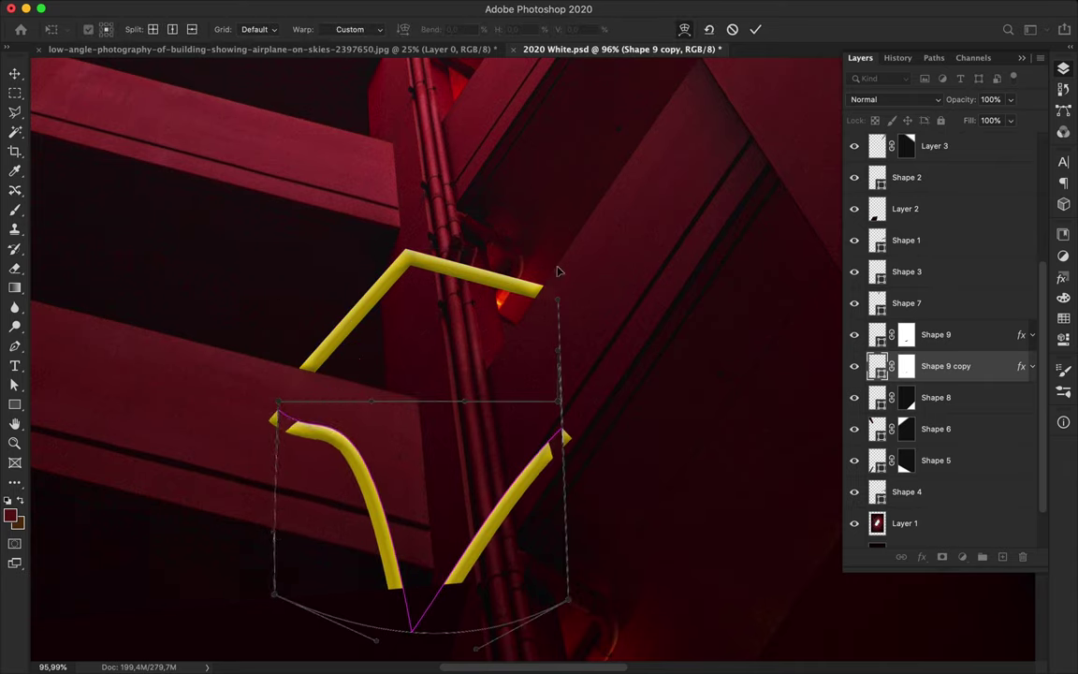
pyautogui.moveTo(559, 300); pyautogui.dragTo(558, 446)
pyautogui.press('Escape')
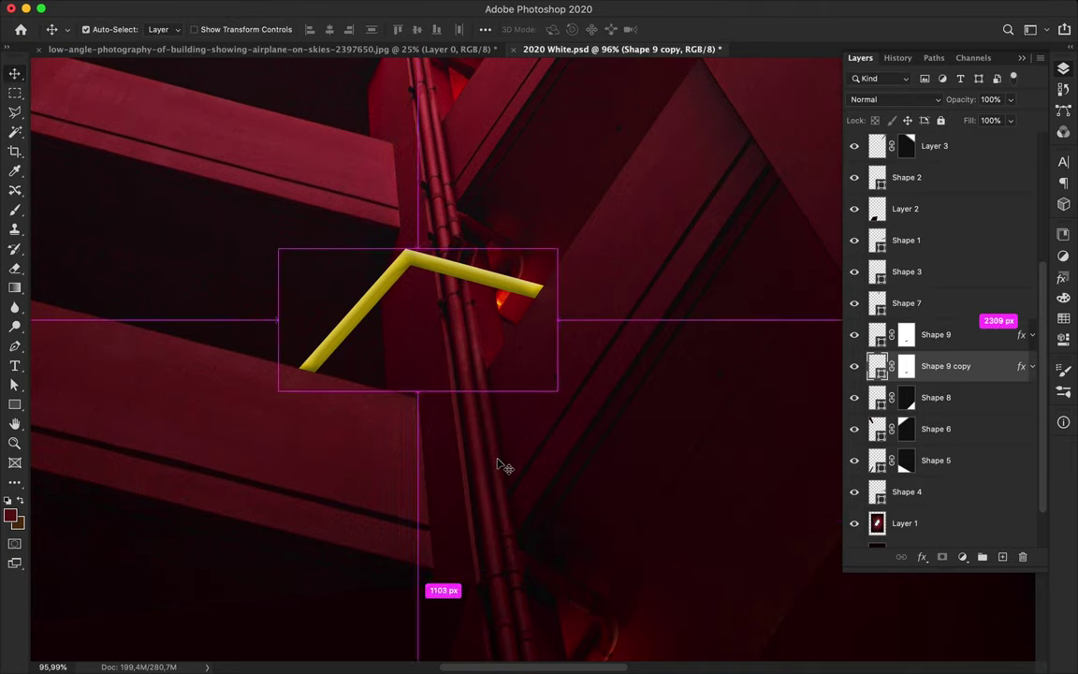
# Move the copy above Shape 9, then flip, rotate and stretch it into a diamond.
pyautogui.moveTo(946, 365); pyautogui.dragTo(927, 334)
pyautogui.hotkey('ctrl', 't')
pyautogui.moveTo(417, 249); pyautogui.dragTo(491, 511)
pyautogui.moveTo(575, 370); pyautogui.dragTo(511, 212)
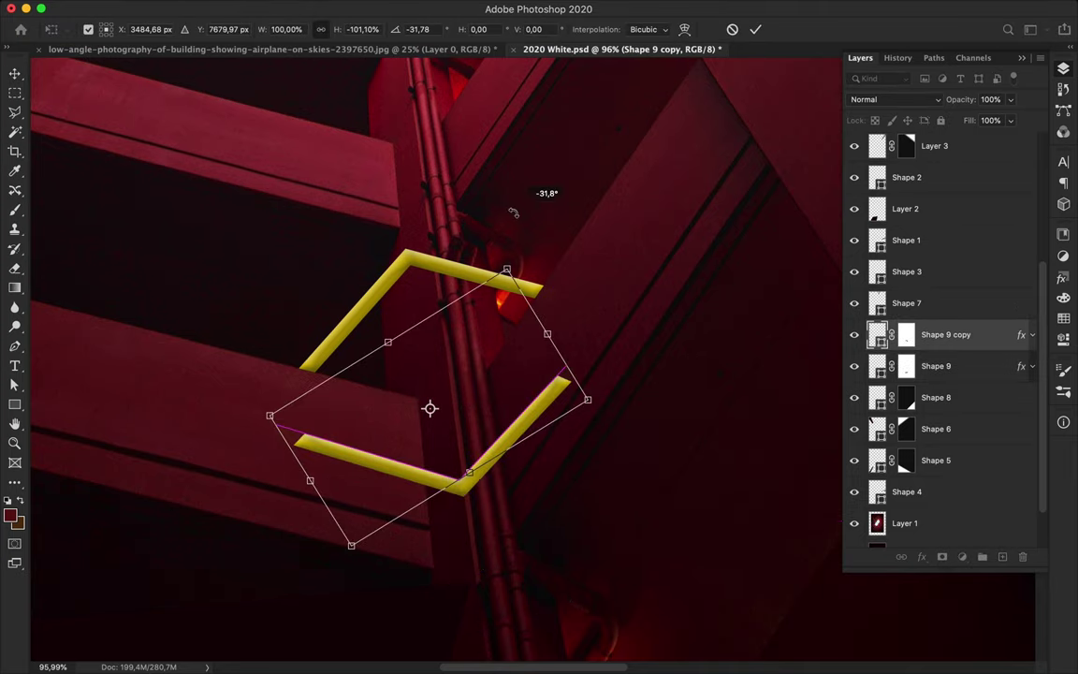
pyautogui.moveTo(568, 392); pyautogui.dragTo(545, 351)
pyautogui.press('Return')
pyautogui.hotkey('ctrl', 't')
pyautogui.moveTo(426, 414); pyautogui.dragTo(427, 500)
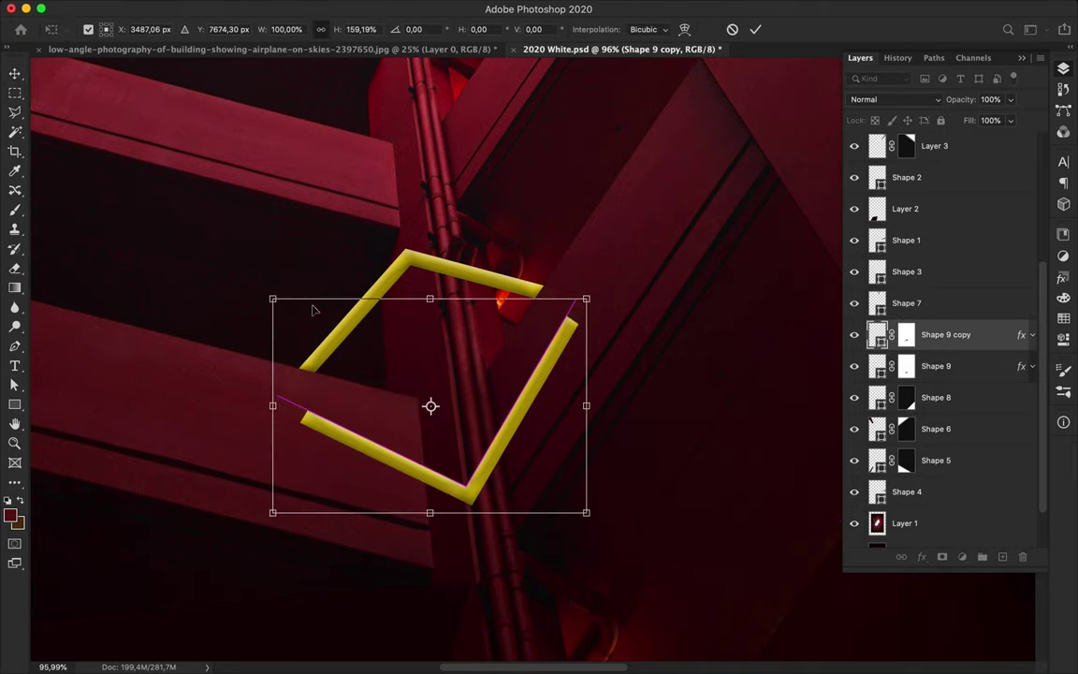
pyautogui.moveTo(581, 496); pyautogui.dragTo(548, 382)
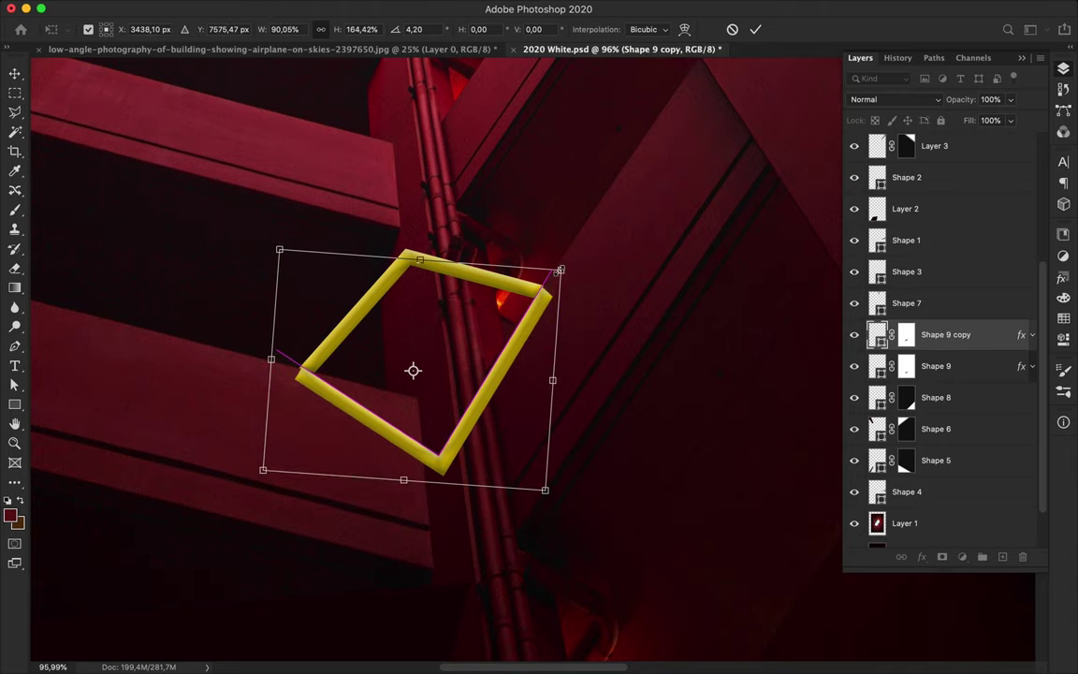
pyautogui.press('Return')
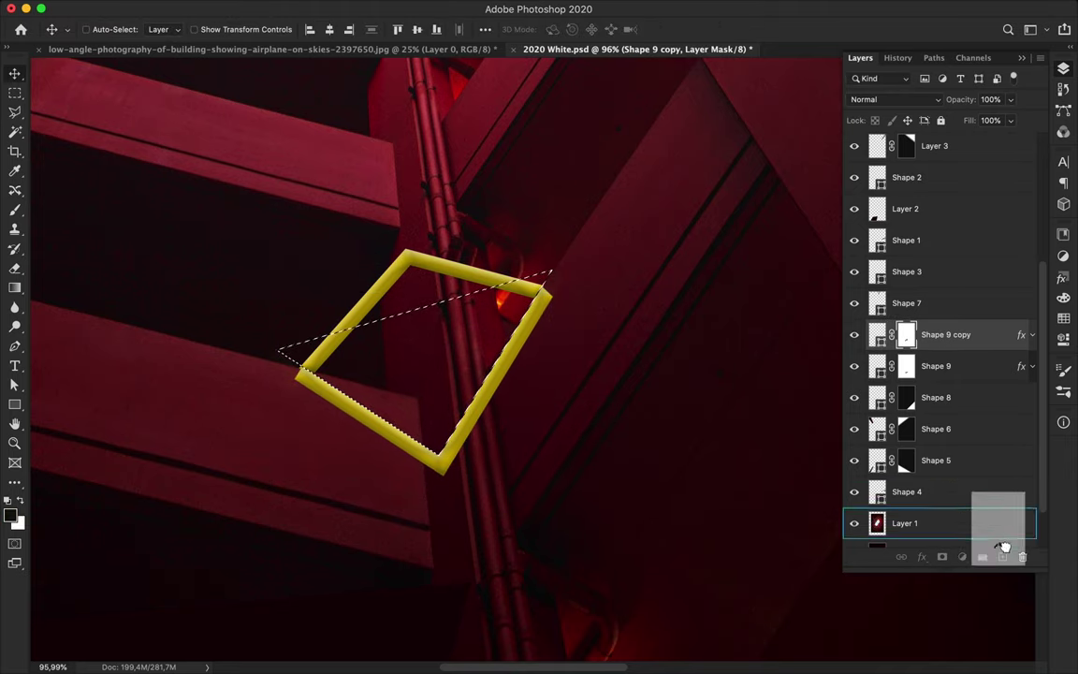
# Delete the copy's mask, rasterize Shape 9 copy and paint its frame dark.
pyautogui.moveTo(1003, 546); pyautogui.dragTo(1023, 557)
pyautogui.rightClick(877, 313)
pyautogui.click(805, 244)
pyautogui.press('b')
pyautogui.moveTo(280, 365); pyautogui.dragTo(552, 281)
pyautogui.rightClick(987, 320)
pyautogui.click(814, 395)
pyautogui.keyDown('alt'); pyautogui.click(481, 445); pyautogui.keyUp('alt')
pyautogui.moveTo(300, 374); pyautogui.dragTo(552, 280)
pyautogui.hotkey('ctrl', 'd')
# Resize the dark shape, then clear it, leaving an empty Layer 4.
pyautogui.press('m')
pyautogui.press('v')
pyautogui.hotkey('ctrl', 't')
pyautogui.moveTo(416, 493); pyautogui.dragTo(417, 553)
pyautogui.moveTo(265, 397)
pyautogui.mouseDown()
pyautogui.moveTo(293, 406)
pyautogui.moveTo(426, 248)
pyautogui.mouseUp()
pyautogui.press('Return')
pyautogui.press('l')
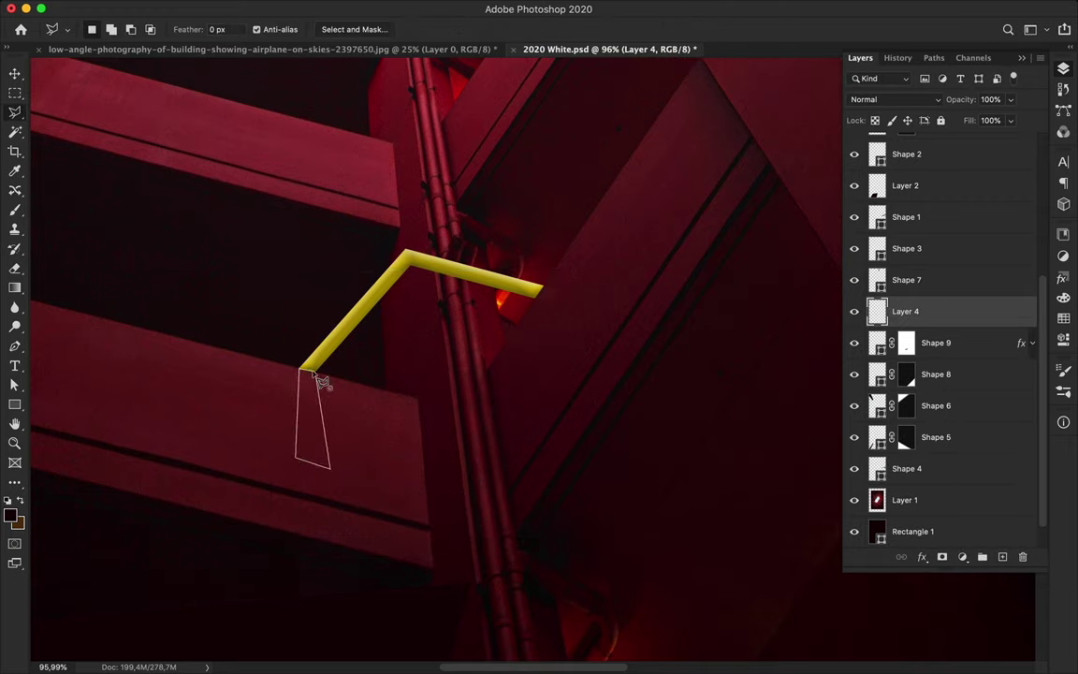
# Fill the strip under the beam end with a fading dark red gradient.
pyautogui.click(300, 371)
pyautogui.press('g')
pyautogui.click(93, 29)
pyautogui.doubleClick(863, 422)
pyautogui.moveTo(829, 100); pyautogui.dragTo(741, 121)
pyautogui.click(629, 89)
pyautogui.doubleClick(777, 442)
pyautogui.click(629, 89)
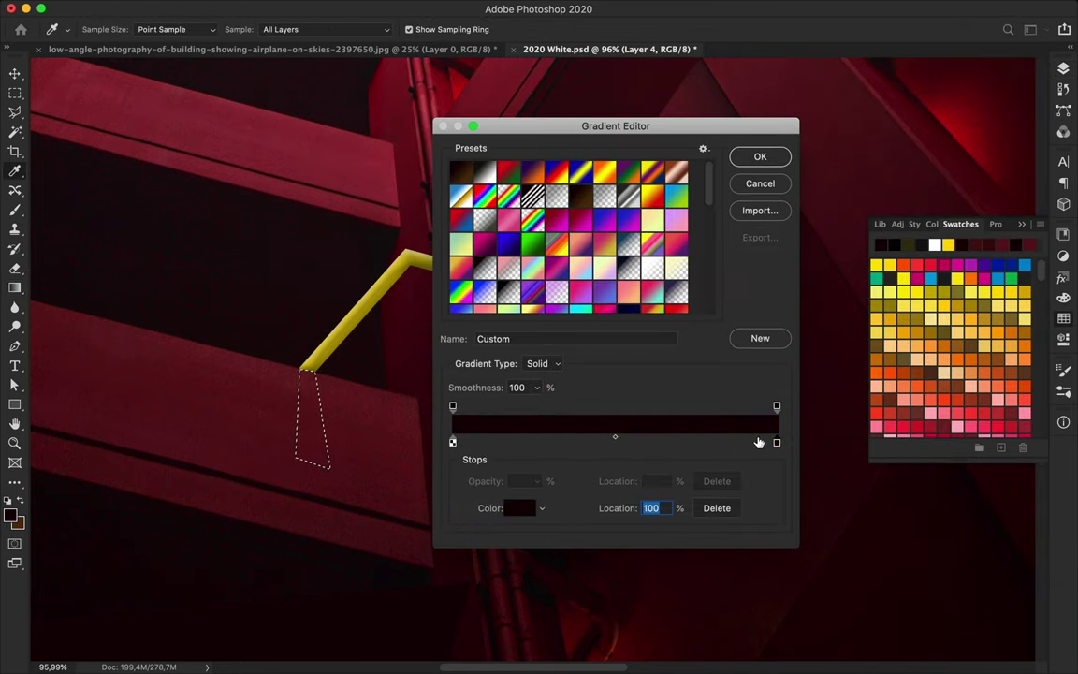
pyautogui.click(756, 157)
pyautogui.moveTo(307, 374); pyautogui.dragTo(309, 463)
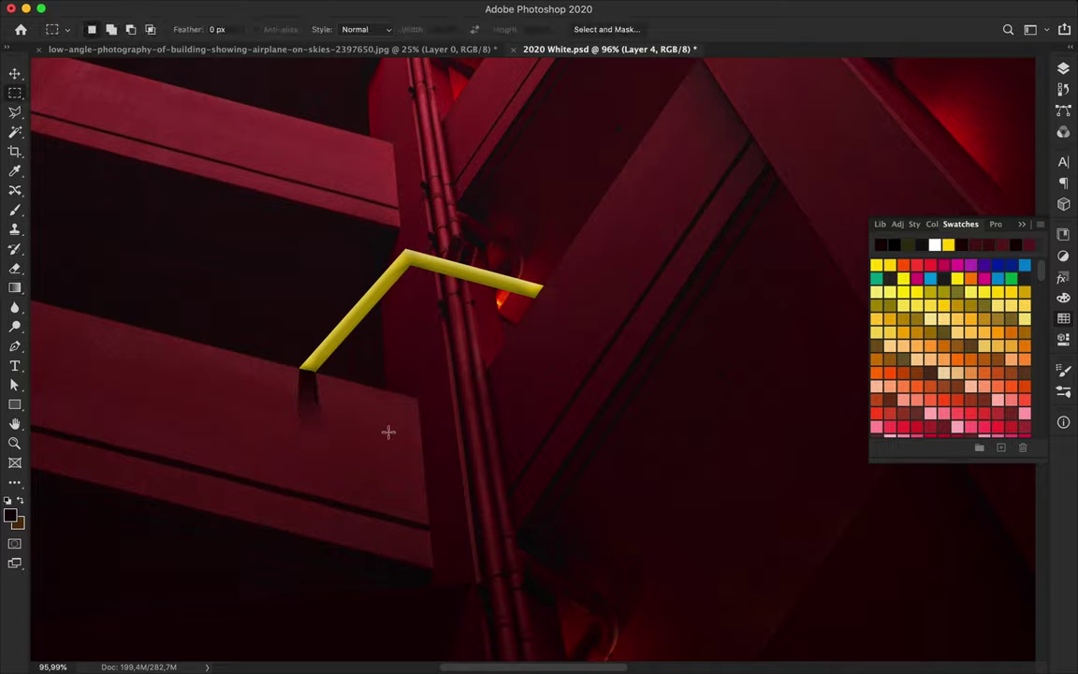
pyautogui.scroll(3, 308, 392)
# Deselect the dark strip and soften it with a Gaussian Blur.
pyautogui.hotkey('ctrl', 't')
pyautogui.press('Return')
pyautogui.press('v')
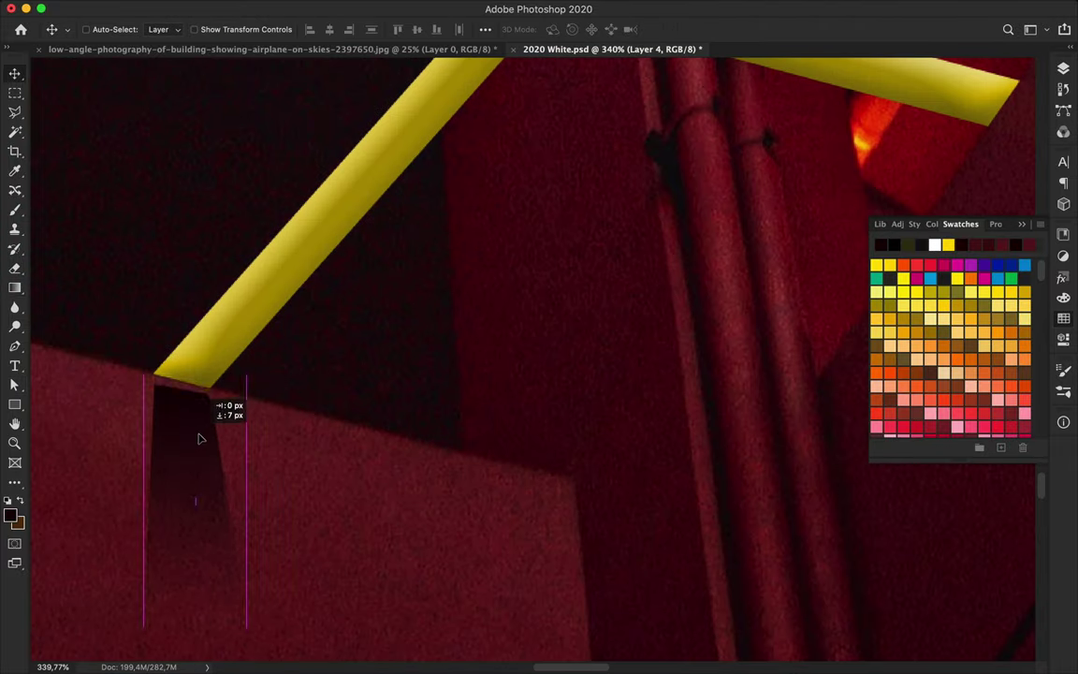
pyautogui.hotkey('ctrl', 't')
pyautogui.press('Return')
pyautogui.press('F7')
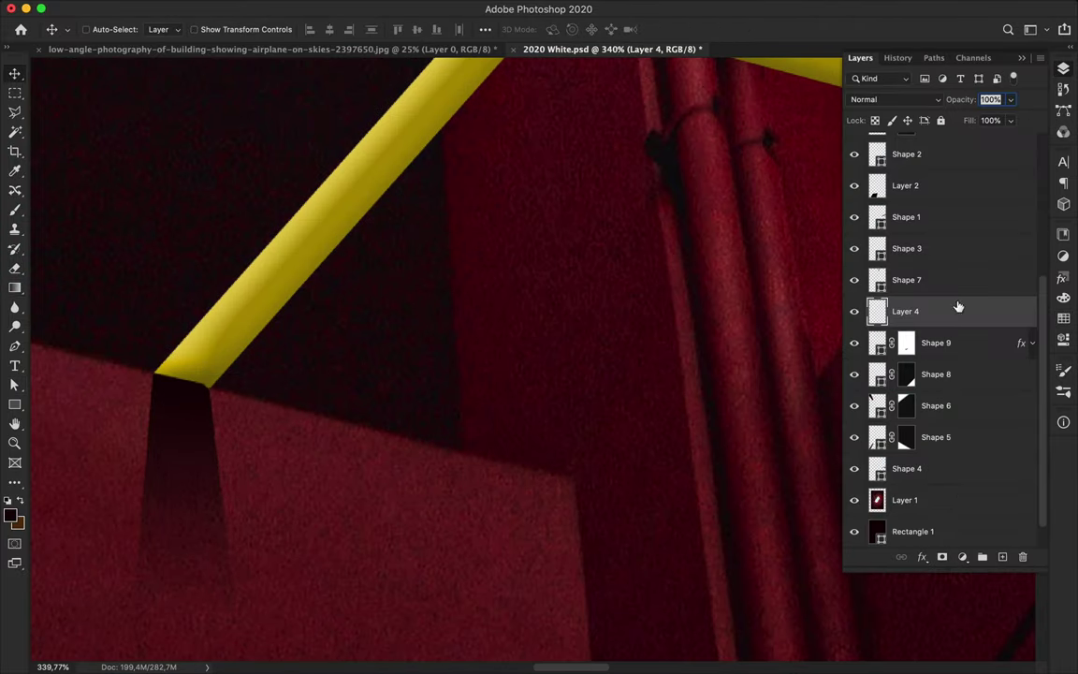
pyautogui.scroll(-2, 379, 412)
pyautogui.click(350, 8)
pyautogui.click(609, 239)
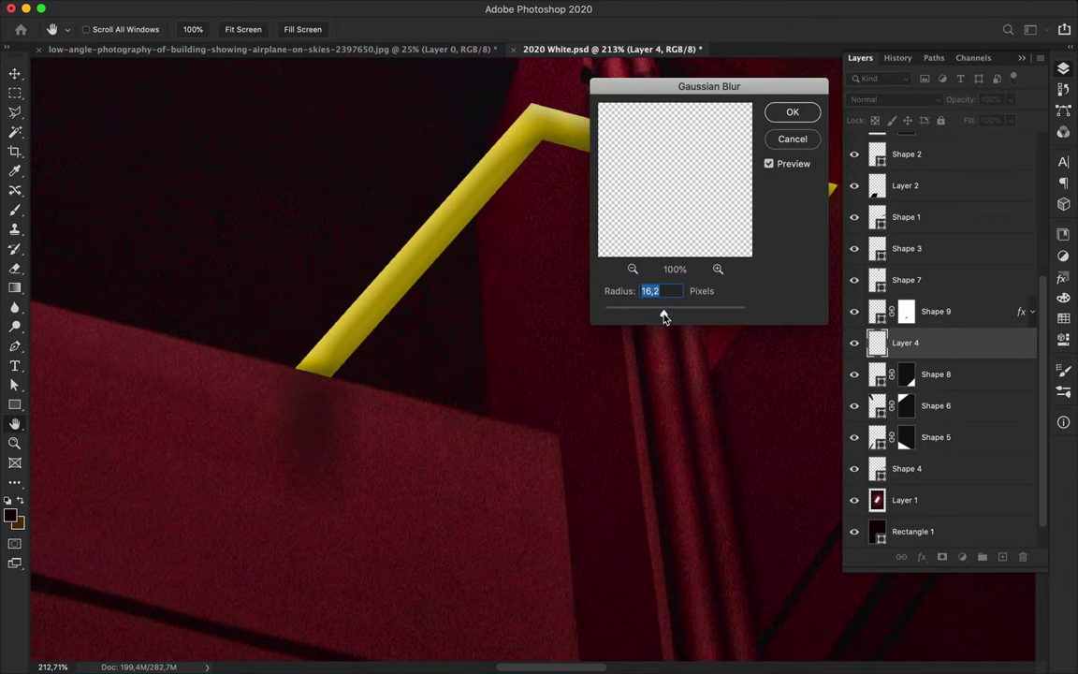
pyautogui.press('Return')
# Place the blurred shadow under the beam's right end, stretched longer and slightly skewed.
pyautogui.hscroll(5, 612, 337)
pyautogui.moveTo(154, 449); pyautogui.dragTo(613, 337)
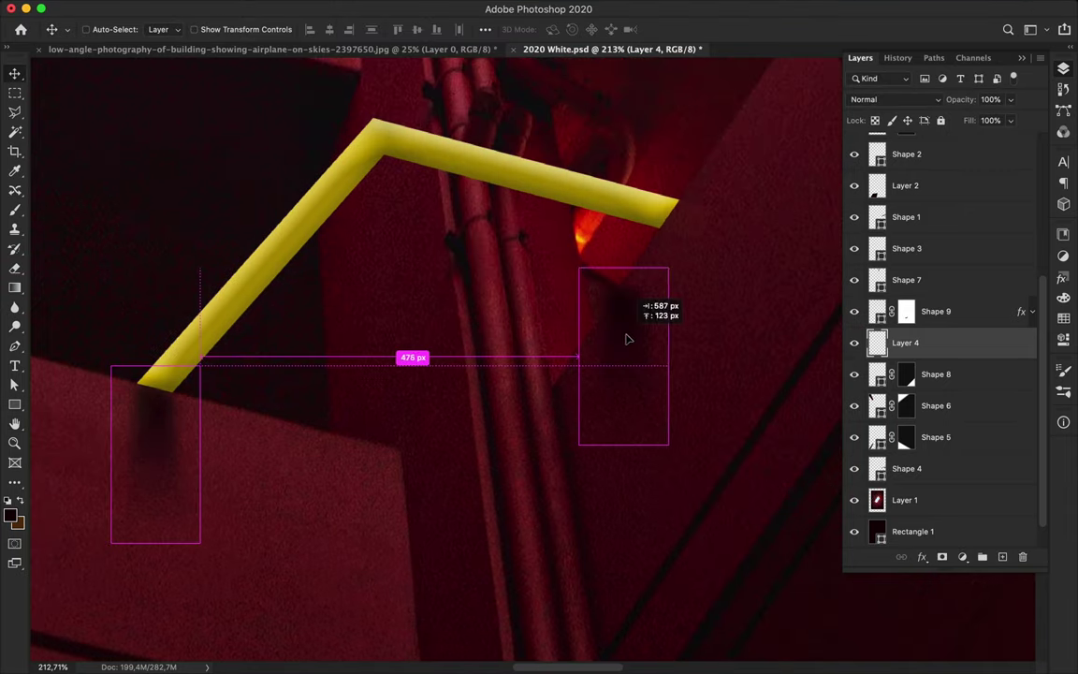
pyautogui.hotkey('ctrl', 't')
pyautogui.moveTo(157, 542); pyautogui.dragTo(161, 384)
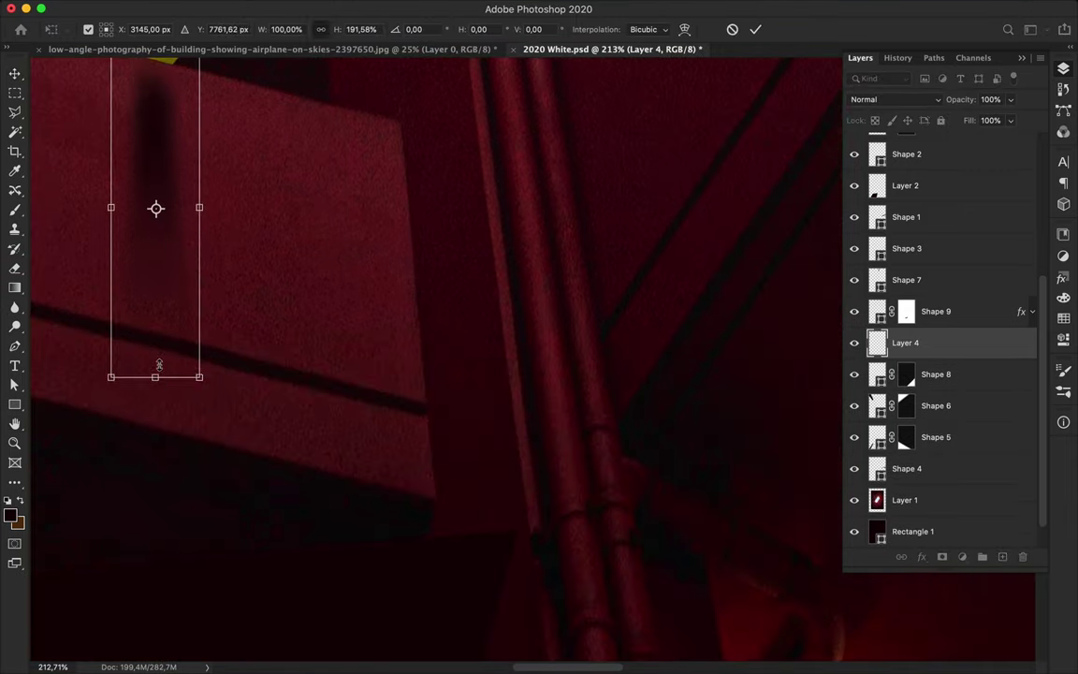
pyautogui.scroll(-2, 161, 281)
pyautogui.press('Return')
pyautogui.hotkey('ctrl', 't')
pyautogui.rightClick(265, 277)
pyautogui.click(281, 341)
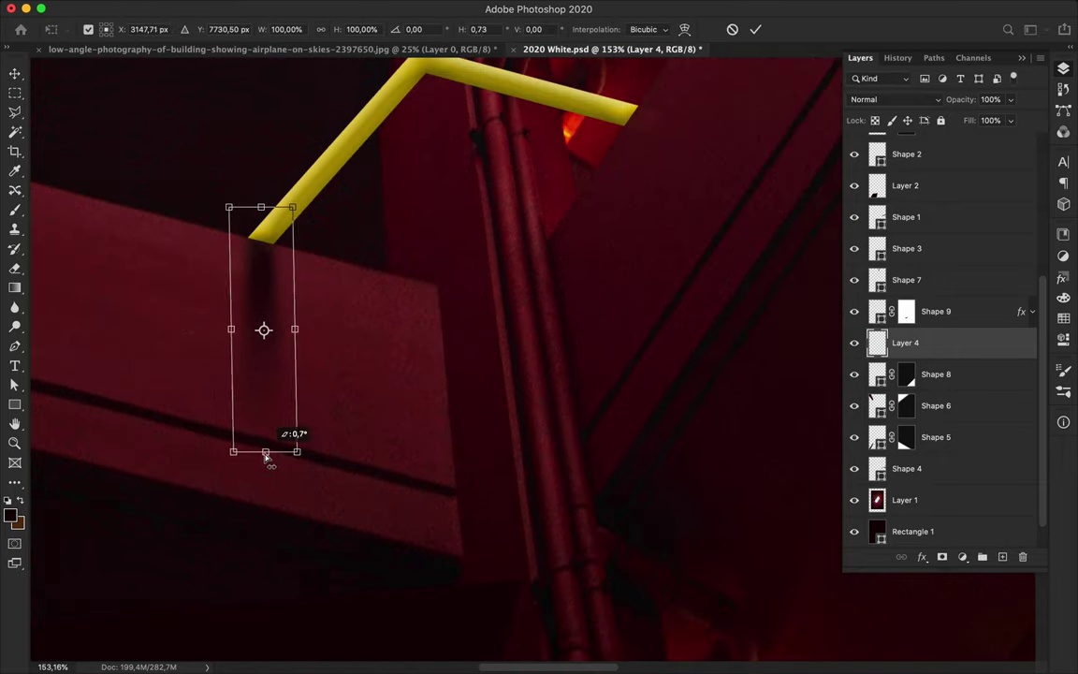
pyautogui.press('Return')
# Fade the shadow by lowering its layer fill.
pyautogui.hotkey('ctrl', '0')
pyautogui.scroll(-1, 520, 342)
pyautogui.scroll(5, 496, 380)
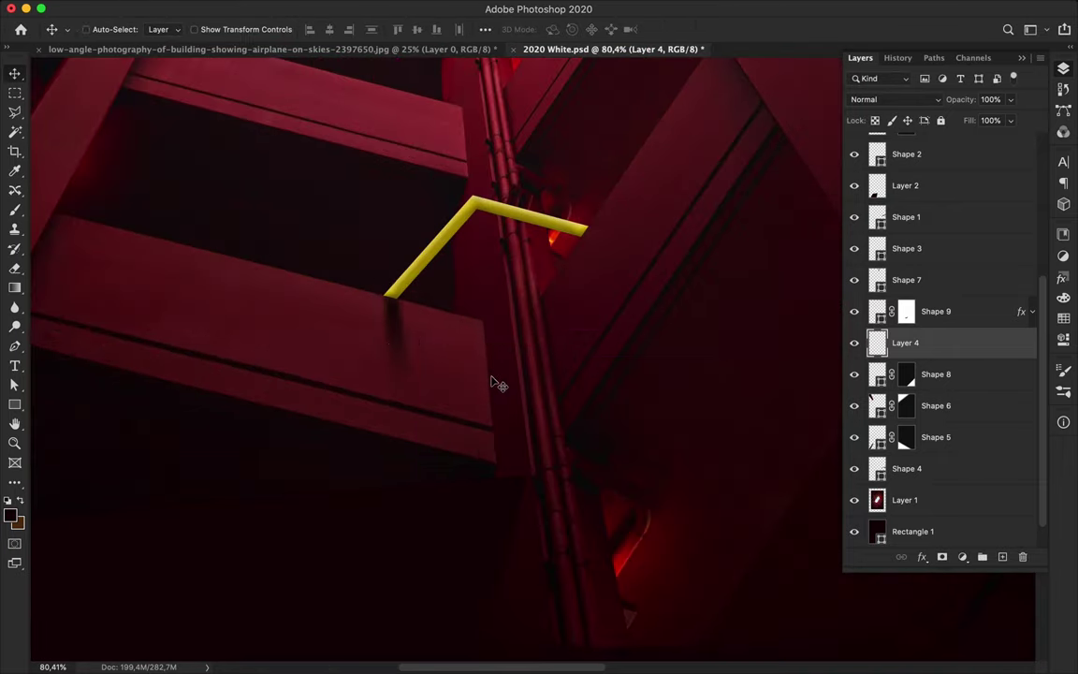
pyautogui.scroll(-3, 465, 380)
pyautogui.scroll(3, 535, 362)
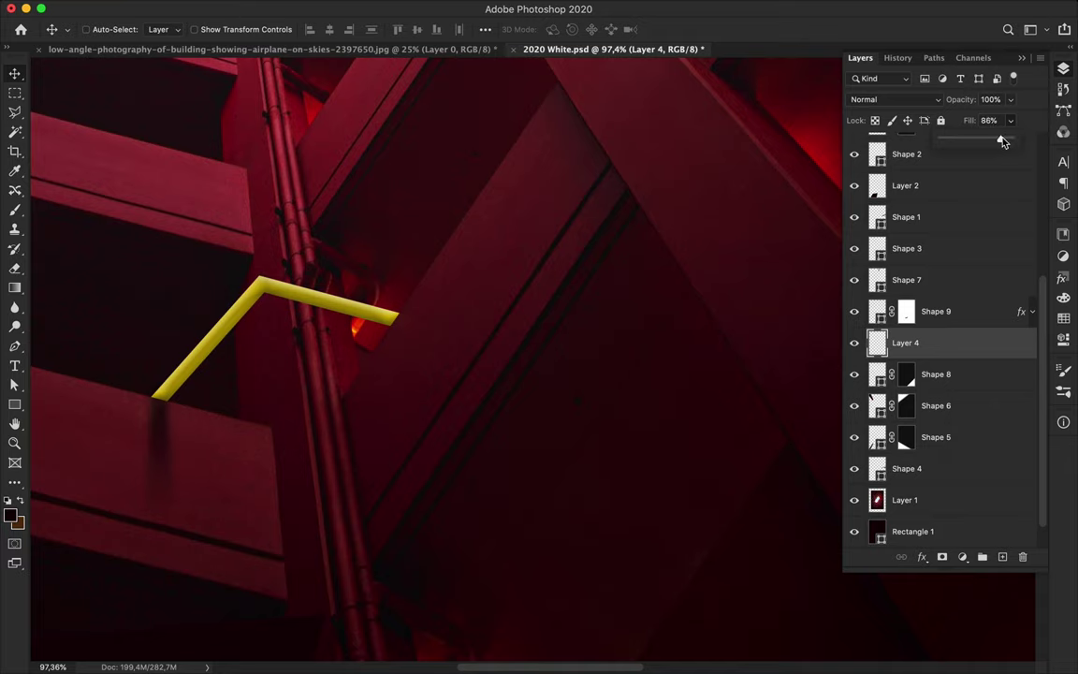
pyautogui.moveTo(392, 406); pyautogui.dragTo(401, 366)
pyautogui.scroll(2, 401, 366)
# Duplicate the shadow and place the copy beneath the other beam end.
pyautogui.hotkey('ctrl', 't')
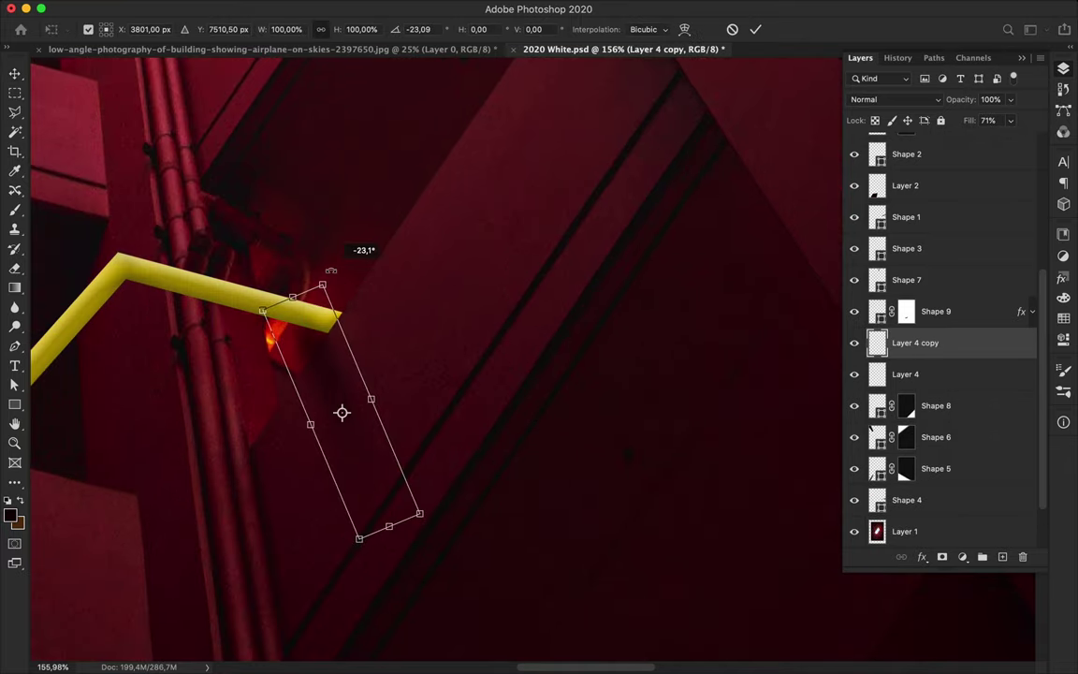
pyautogui.press('Return')
pyautogui.scroll(-3, 497, 347)
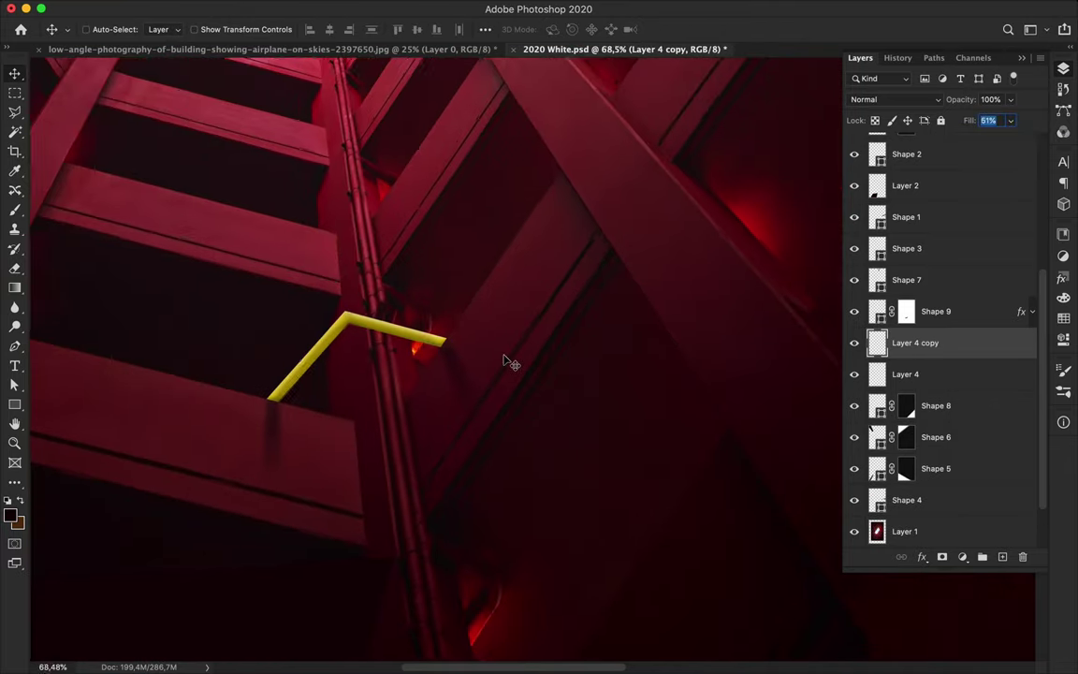
pyautogui.scroll(1, 487, 365)
pyautogui.hotkey('ctrl', 't')
pyautogui.press('Return')
pyautogui.scroll(4, 465, 389)
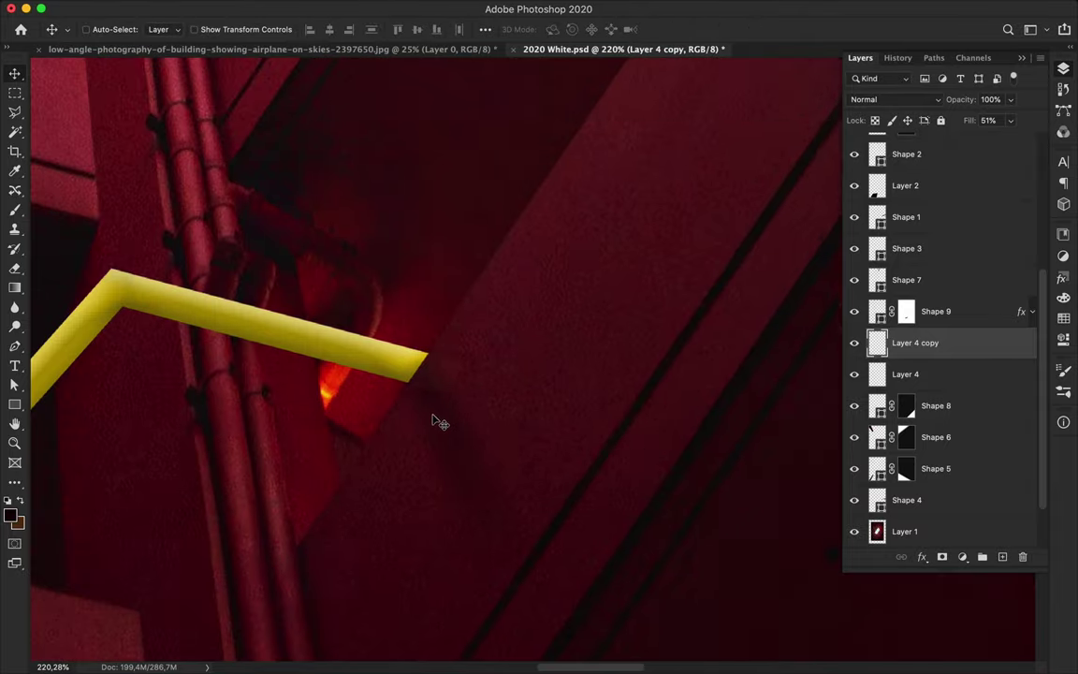
pyautogui.scroll(-4, 435, 416)
pyautogui.scroll(-5, 435, 414)
# Save the 2020 White.psd poster document with Ctrl+S.
pyautogui.hotkey('ctrl', 's')
pyautogui.scroll(1, 539, 362)
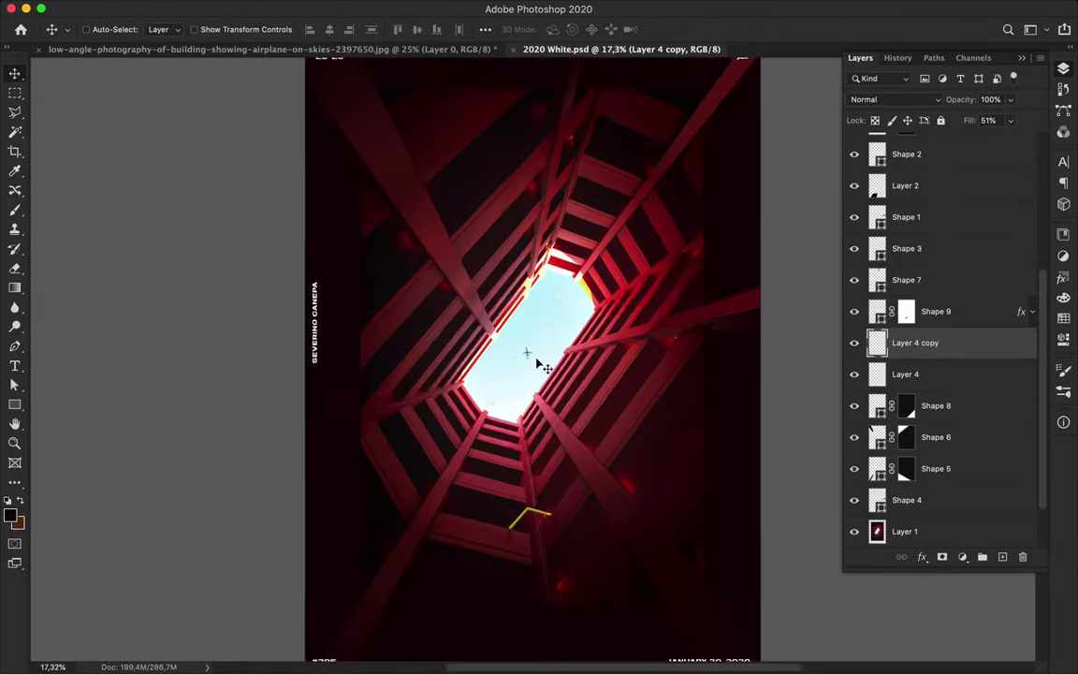
pyautogui.scroll(1, 542, 363)
# Add a PHOTOGRAPH text layer, enlarge it, colour it green and move it up.
pyautogui.press('t')
pyautogui.click(541, 312)
pyautogui.write('PHOTOGRAPH')
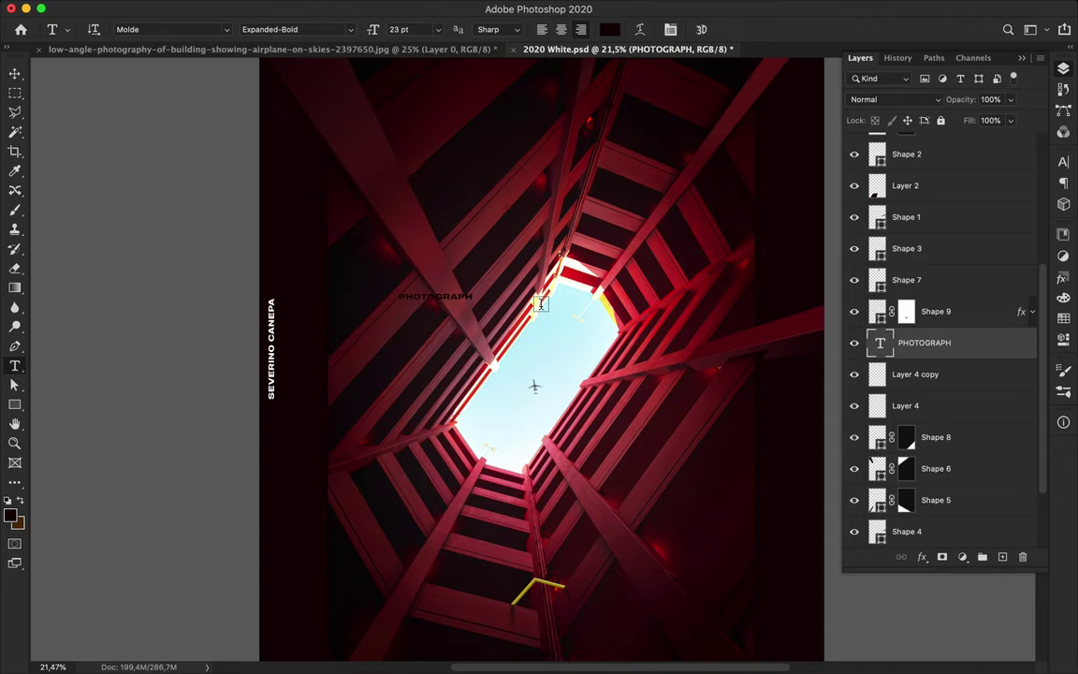
pyautogui.hotkey('ctrl', 't')
pyautogui.moveTo(473, 297); pyautogui.dragTo(562, 300)
pyautogui.press('Return')
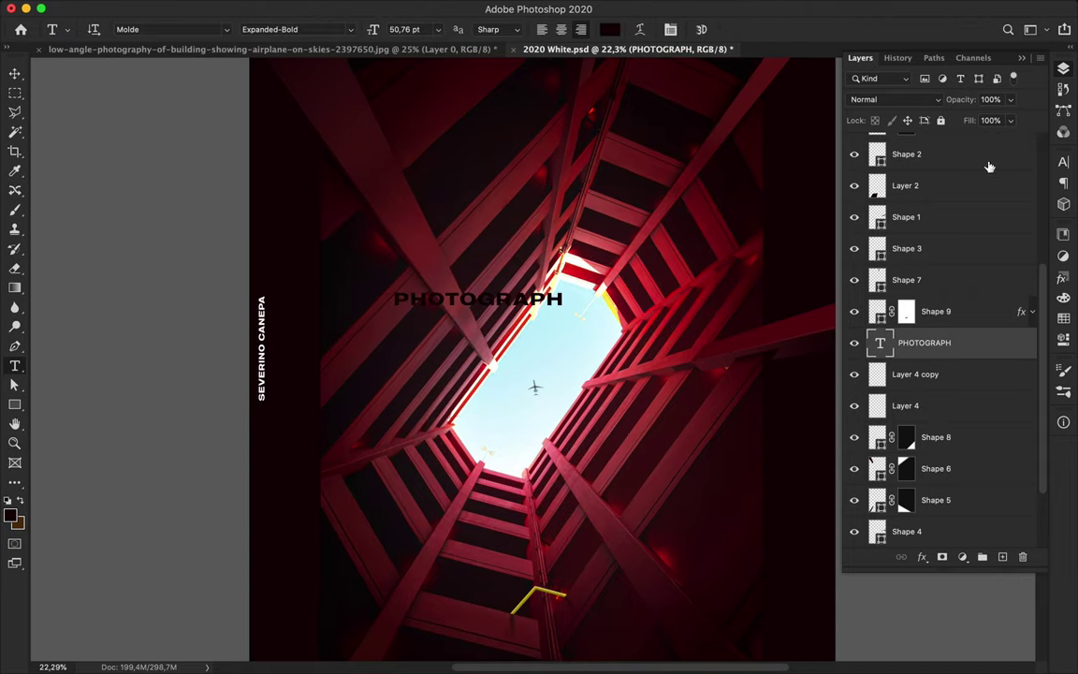
pyautogui.click(609, 29)
pyautogui.moveTo(498, 281); pyautogui.dragTo(498, 216)
pyautogui.click(467, 207)
pyautogui.click(631, 94)
pyautogui.press('v')
pyautogui.moveTo(517, 291)
pyautogui.mouseDown()
pyautogui.moveTo(466, 295)
pyautogui.moveTo(576, 133)
pyautogui.mouseUp()
# Set the title font to Schwager Sans Bold and rotate it about 15 degrees.
pyautogui.click(1064, 161)
pyautogui.click(903, 175)
pyautogui.click(969, 175)
pyautogui.click(645, 231)
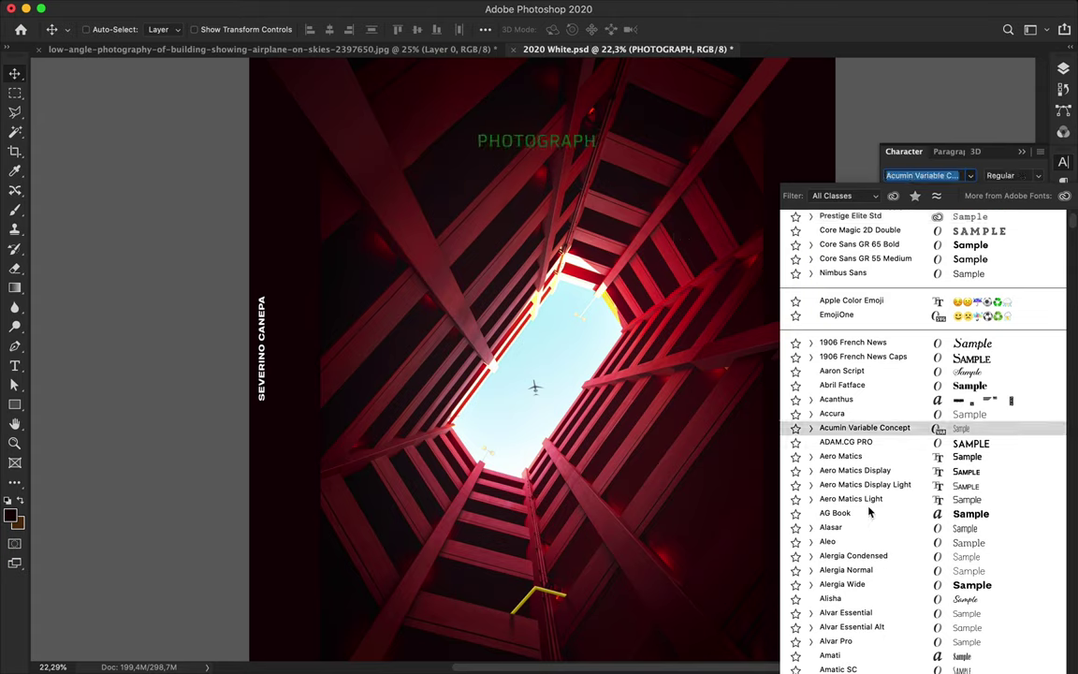
pyautogui.write('Schwager Sans')
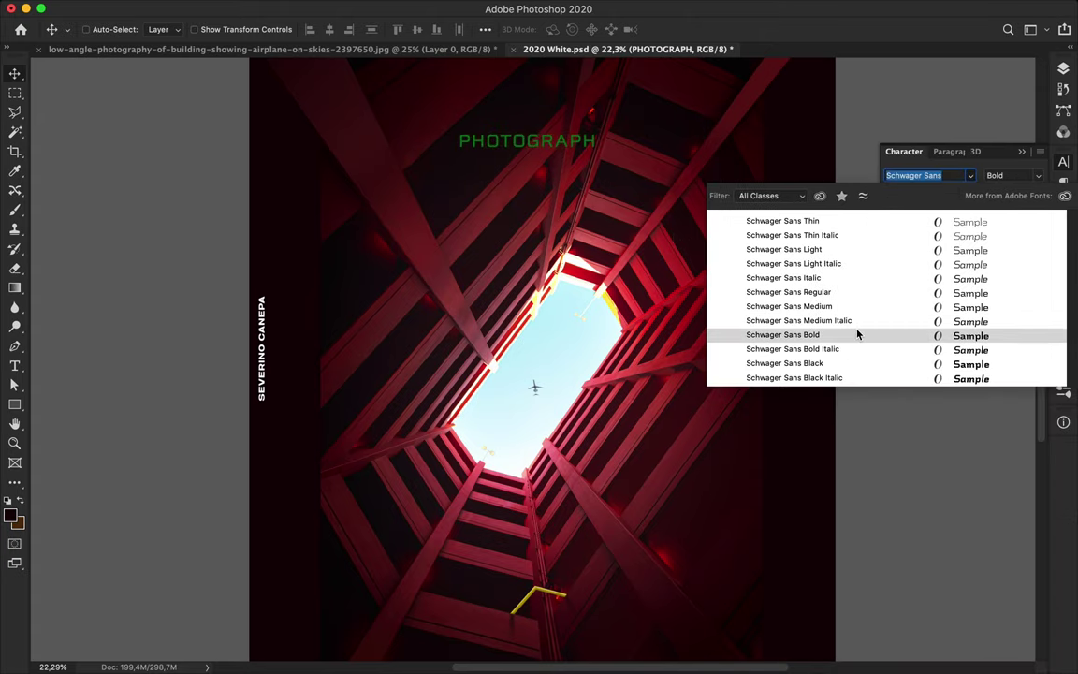
pyautogui.click(857, 335)
pyautogui.hotkey('ctrl', 't')
pyautogui.moveTo(616, 183); pyautogui.dragTo(621, 205)
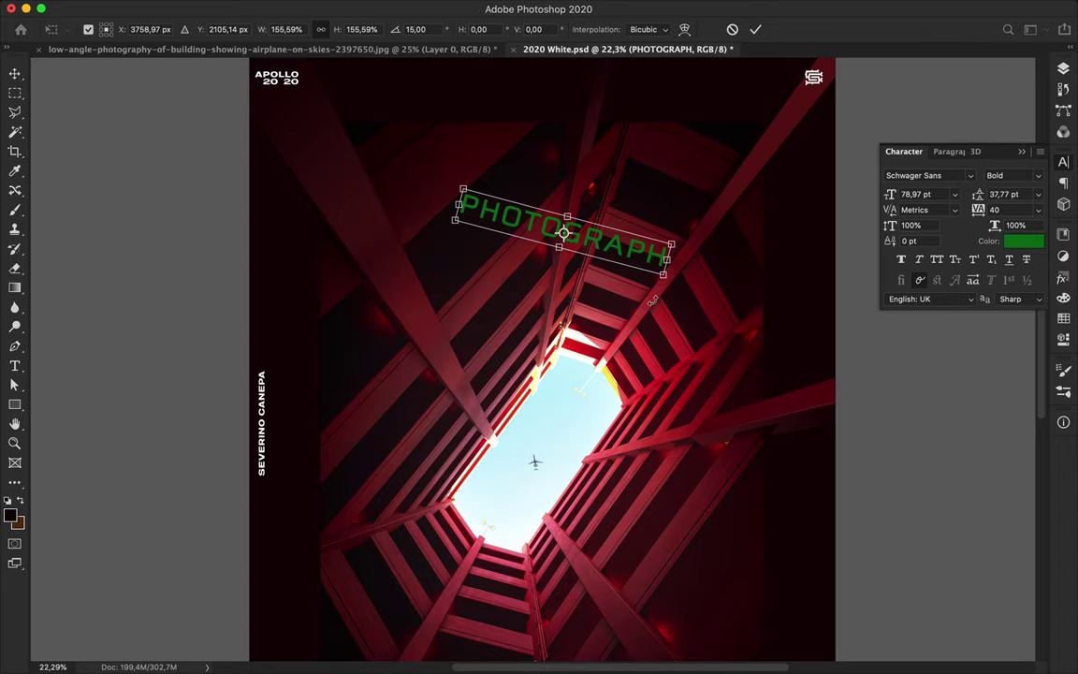
pyautogui.press('Return')
pyautogui.scroll(3, 641, 271)
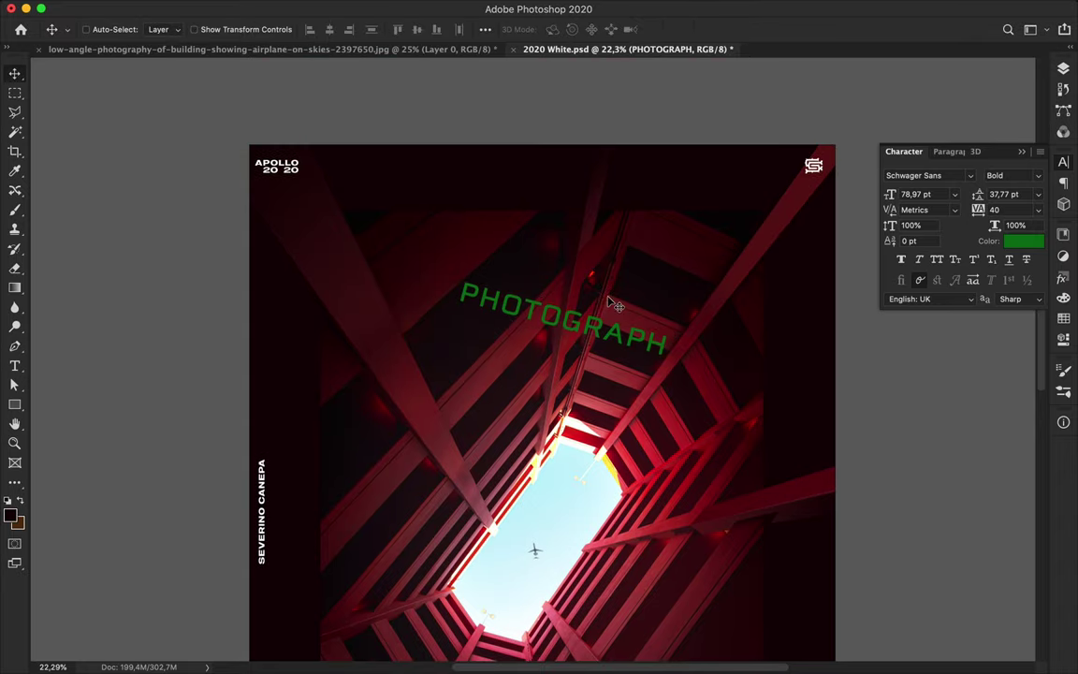
pyautogui.moveTo(613, 303); pyautogui.dragTo(613, 199)
# Switch the title font to Molde Compressed-Black and enlarge the text.
pyautogui.click(970, 175)
pyautogui.write('Aero Matics')
pyautogui.scroll(-10, 842, 552)
pyautogui.scroll(-10, 830, 561)
pyautogui.write('Molde')
pyautogui.press('Return')
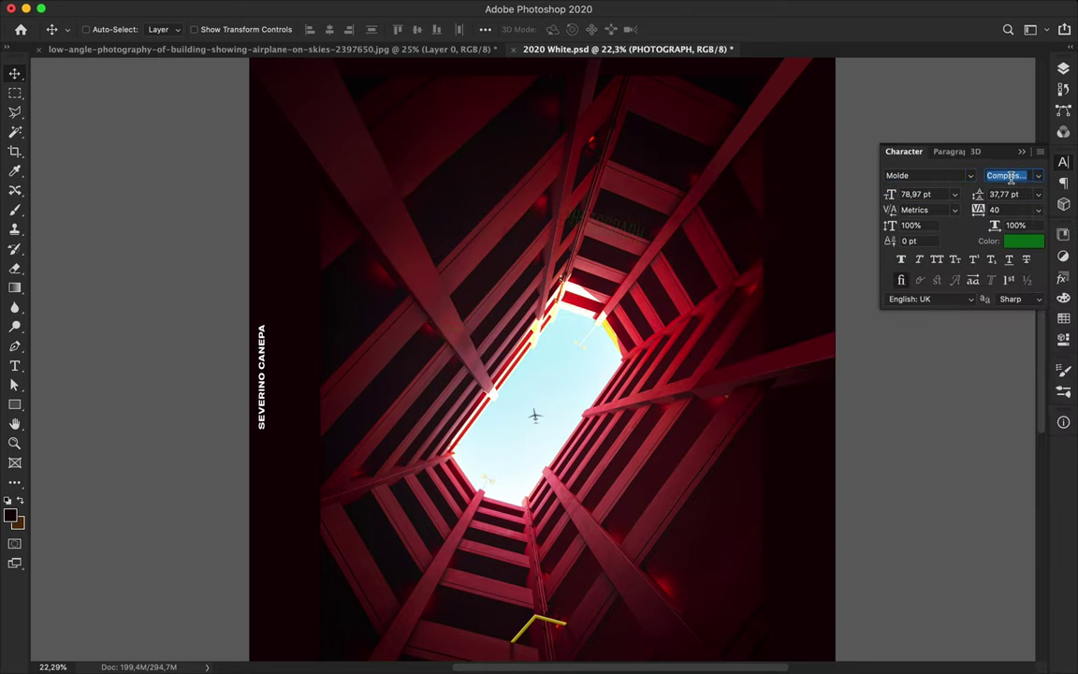
pyautogui.hotkey('ctrl', 't')
pyautogui.moveTo(499, 202); pyautogui.dragTo(606, 236)
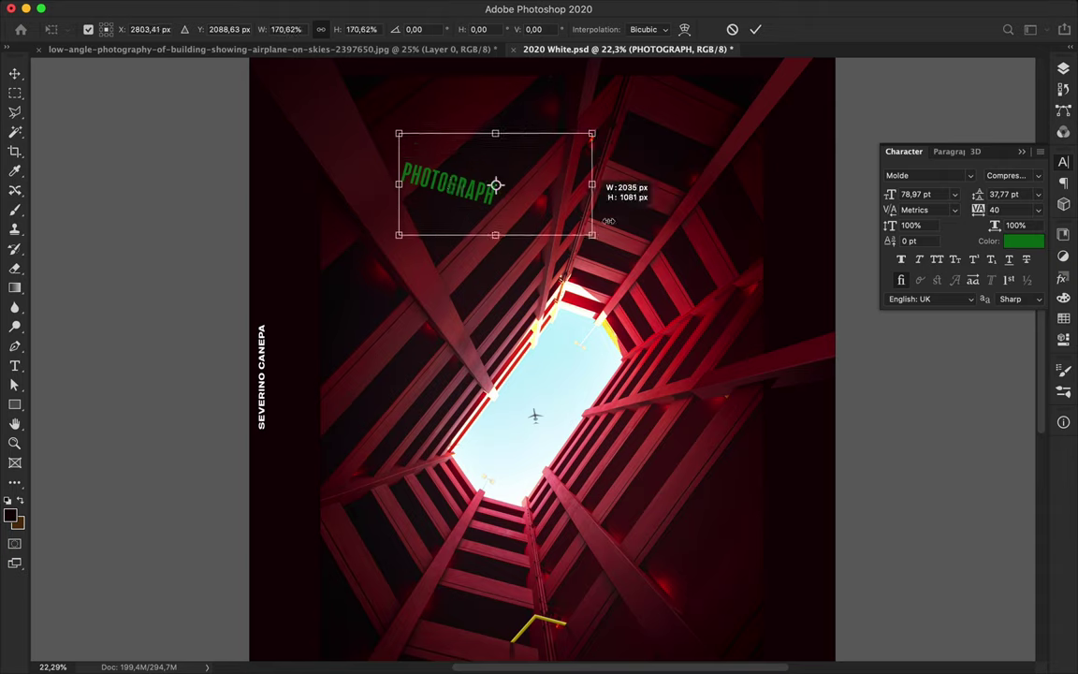
pyautogui.press('Return')
# Trim the title to PHOTO and rotate it diagonally along the beam.
pyautogui.press('t')
pyautogui.moveTo(505, 187); pyautogui.dragTo(634, 209)
pyautogui.press('BackSpace')
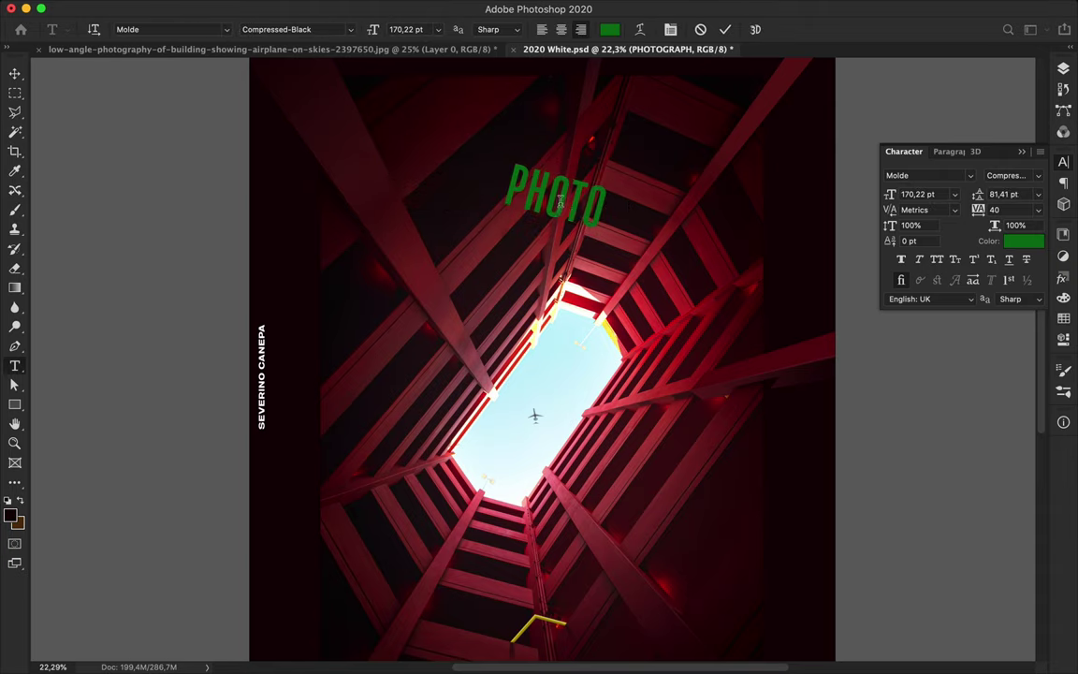
pyautogui.hotkey('ctrl', 't')
pyautogui.moveTo(555, 199); pyautogui.dragTo(599, 453)
pyautogui.moveTo(538, 412); pyautogui.dragTo(601, 470)
pyautogui.press('Return')
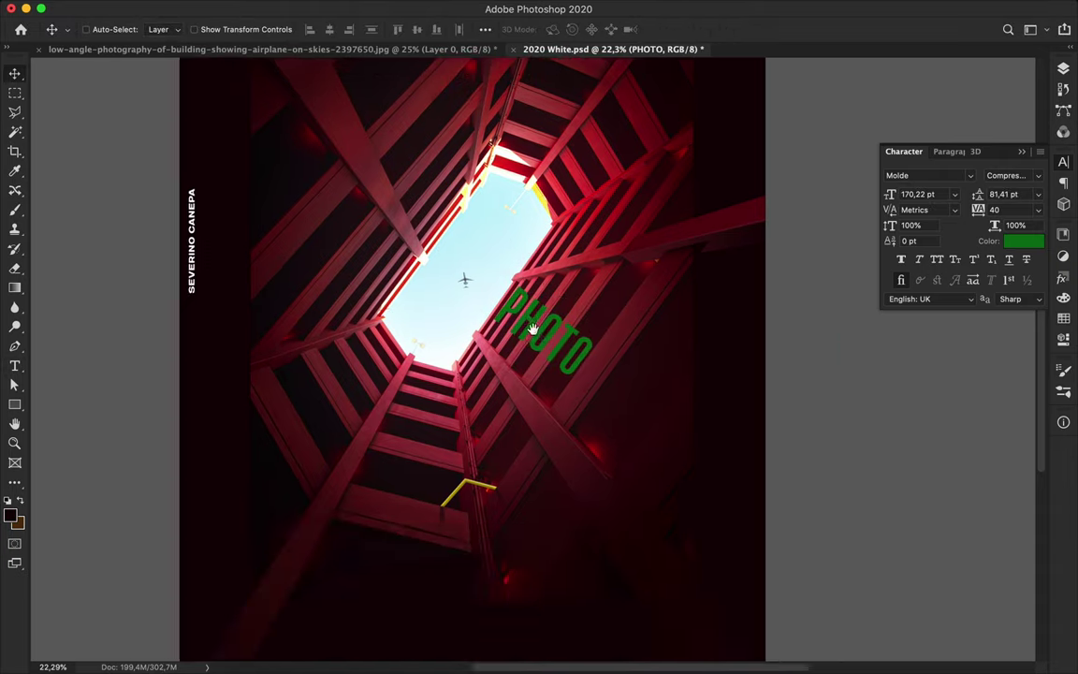
# Colour PHOTO light cyan and move it down along the beam.
pyautogui.scroll(5, 599, 468)
pyautogui.doubleClick(482, 243)
pyautogui.click(609, 29)
pyautogui.click(266, 224)
pyautogui.click(647, 94)
pyautogui.click(15, 93)
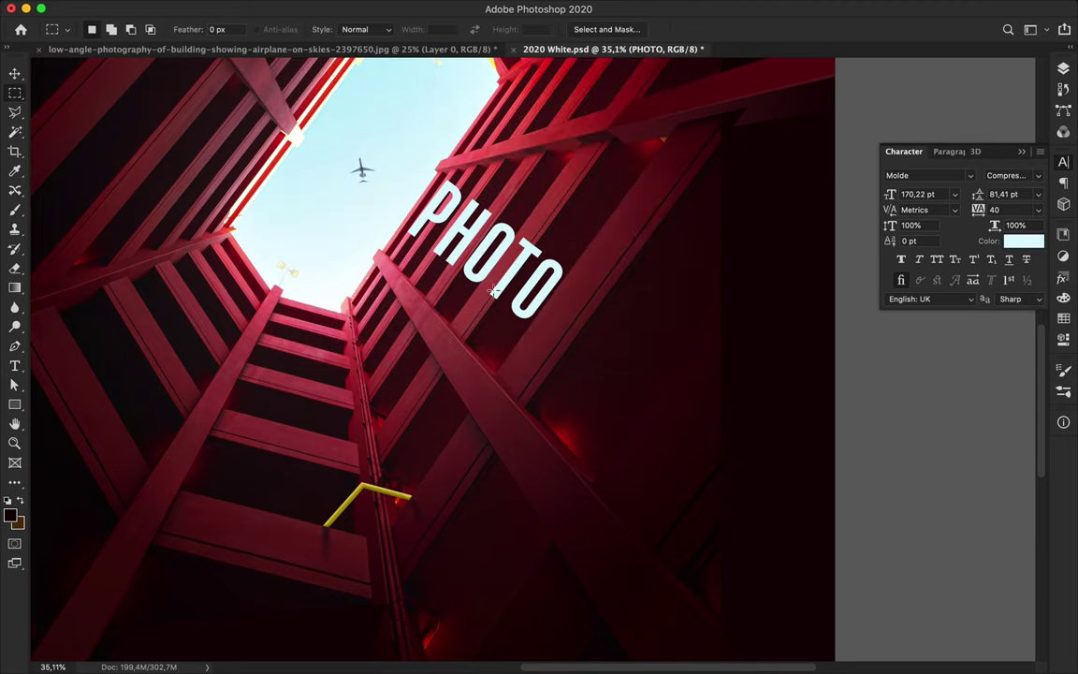
pyautogui.press('v')
pyautogui.moveTo(498, 265); pyautogui.dragTo(526, 279)
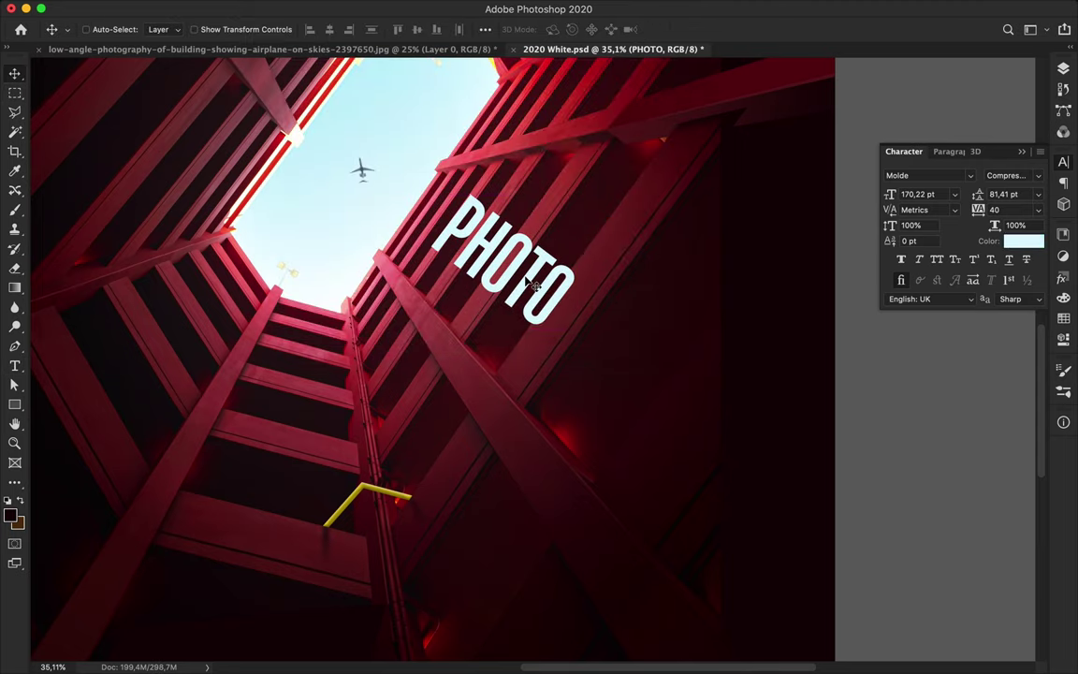
# Extend the title to PHOTOGRAPHE and rotate it to follow the beam.
pyautogui.doubleClick(532, 285)
pyautogui.write('GRAPHE')
pyautogui.press('Escape')
pyautogui.moveTo(532, 285); pyautogui.dragTo(441, 374)
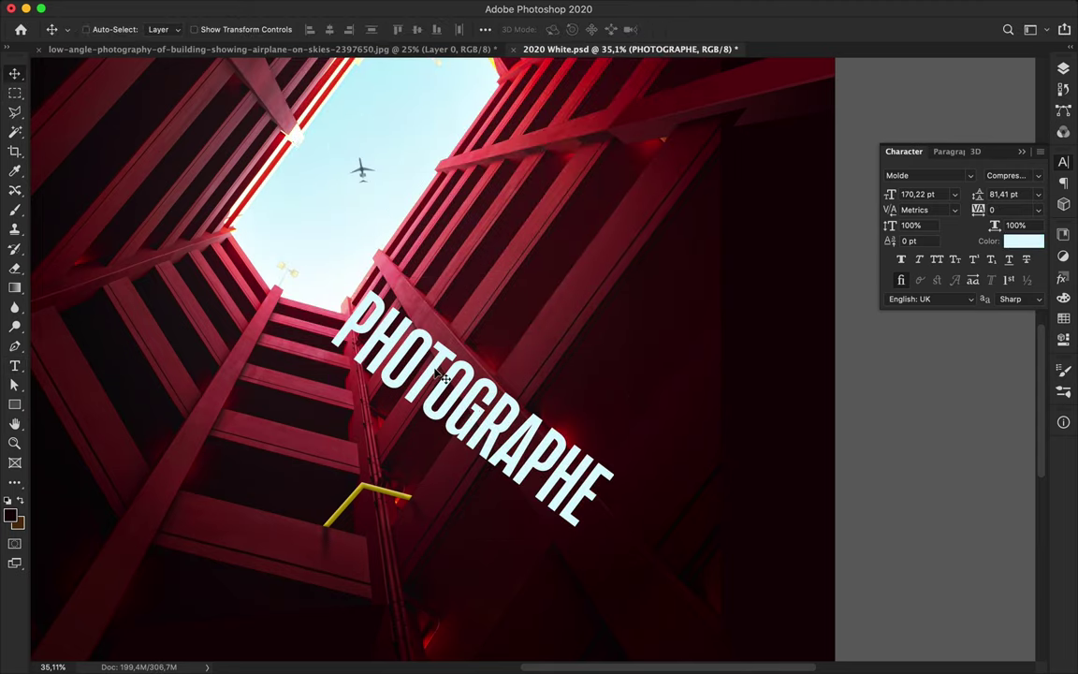
pyautogui.hotkey('ctrl', 't')
pyautogui.moveTo(379, 244); pyautogui.dragTo(372, 233)
pyautogui.moveTo(553, 380); pyautogui.dragTo(581, 393)
pyautogui.press('Return')
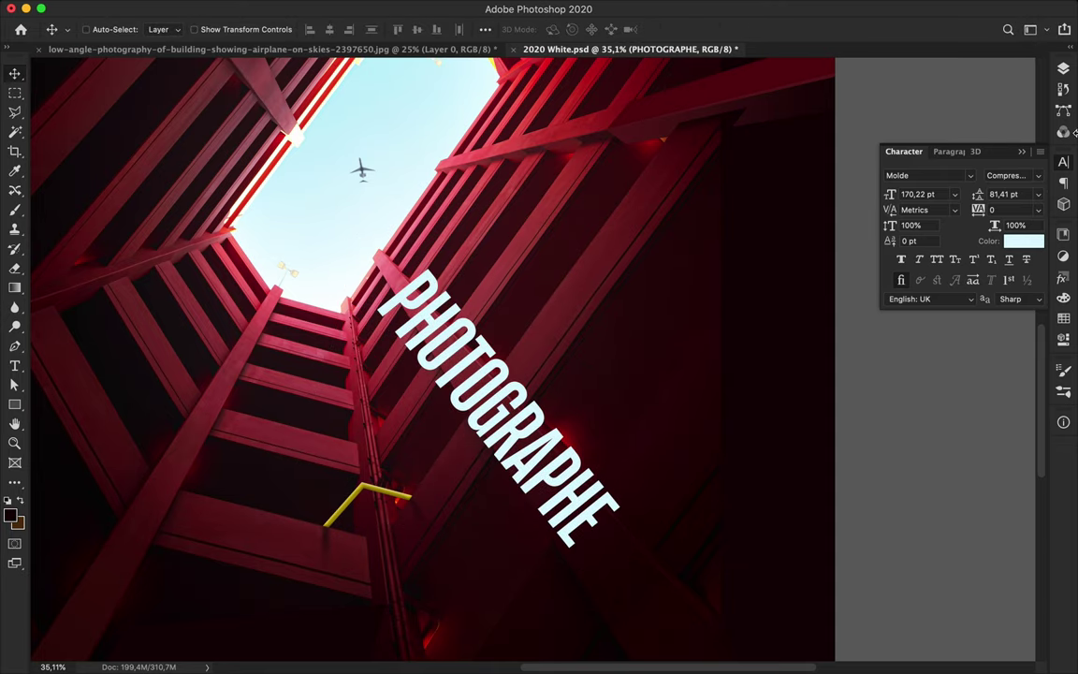
# Start a perspective transform on the PHOTOGRAPHE text layer.
pyautogui.click(1063, 69)
pyautogui.rightClick(899, 344)
pyautogui.press('Escape')
pyautogui.hotkey('ctrl', 't')
pyautogui.rightClick(505, 378)
# Undo the perspective attempt, then enlarge PHOTOGRAPH and move it lower on the beam.
pyautogui.click(552, 456)
pyautogui.moveTo(379, 211); pyautogui.dragTo(439, 269)
pyautogui.press('Escape')
pyautogui.hotkey('ctrl', 'z')
pyautogui.hotkey('ctrl', 'z')
pyautogui.hotkey('ctrl', 'z')
pyautogui.hotkey('ctrl', 'z')
pyautogui.hotkey('ctrl', 'z')
pyautogui.hotkey('ctrl', 't')
pyautogui.moveTo(443, 333); pyautogui.dragTo(678, 361)
pyautogui.press('Return')
pyautogui.moveTo(618, 329); pyautogui.dragTo(552, 440)
# Convert the PHOTOGRAPH text layer to a Smart Object.
pyautogui.hotkey('ctrl', 't')
pyautogui.rightClick(491, 352)
pyautogui.press('Escape')
pyautogui.press('Escape')
pyautogui.rightClick(921, 342)
pyautogui.click(865, 517)
# Skew PHOTOGRAPH diagonally along the beam, widening its bottom end.
pyautogui.hotkey('ctrl', 't')
pyautogui.rightClick(473, 415)
pyautogui.click(517, 508)
pyautogui.moveTo(613, 468)
pyautogui.mouseDown()
pyautogui.moveTo(606, 496)
pyautogui.moveTo(698, 602)
pyautogui.mouseUp()
pyautogui.scroll(-5, 655, 604)
pyautogui.moveTo(702, 412)
pyautogui.mouseDown()
pyautogui.moveTo(723, 408)
pyautogui.moveTo(663, 427)
pyautogui.moveTo(657, 412)
pyautogui.mouseUp()
pyautogui.press('Return')
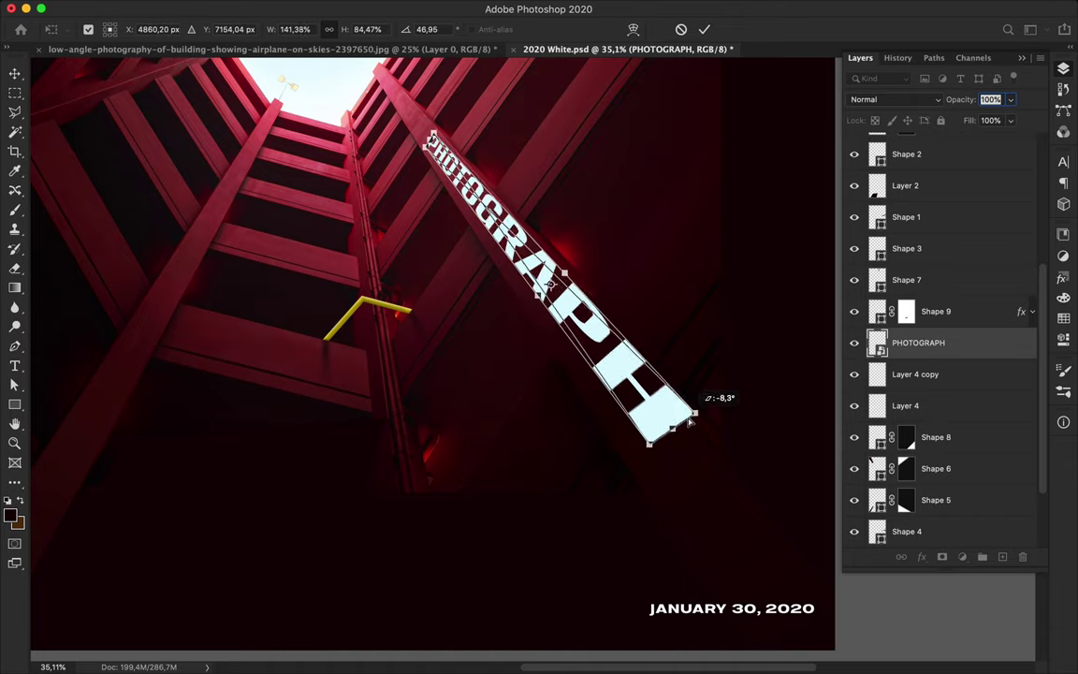
# Refine PHOTOGRAPH's distortion and skew one corner slightly to fit the beam.
pyautogui.hotkey('ctrl', 't')
pyautogui.press('Escape')
pyautogui.hotkey('ctrl', 't')
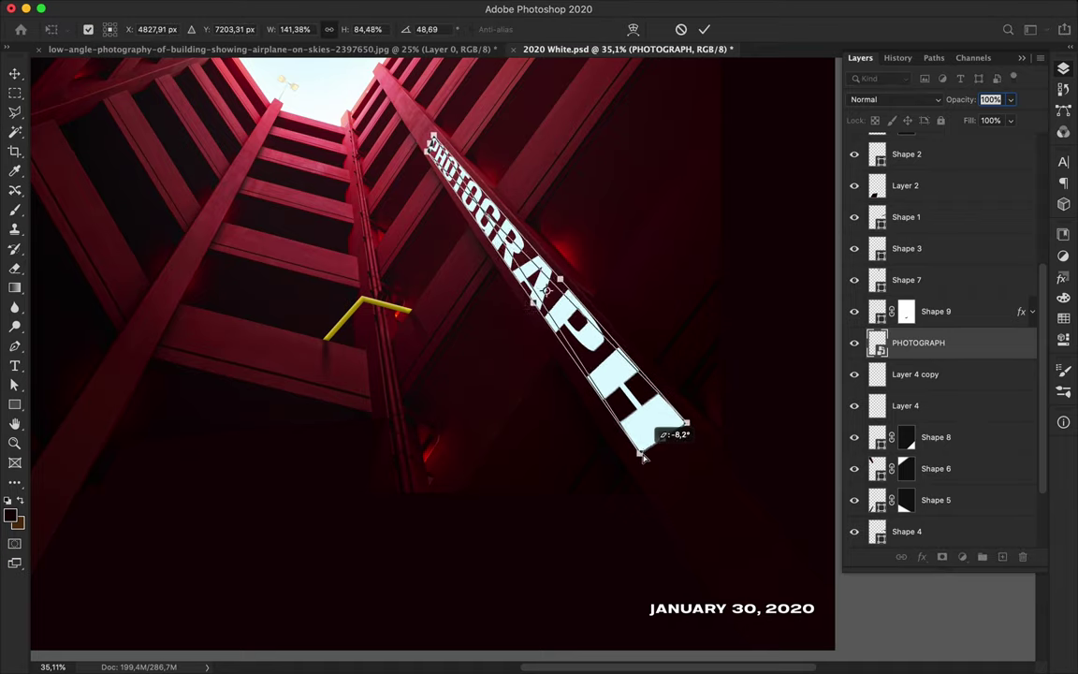
pyautogui.press('Return')
pyautogui.hotkey('ctrl', 't')
pyautogui.rightClick(561, 342)
pyautogui.click(604, 412)
pyautogui.moveTo(690, 431); pyautogui.dragTo(688, 424)
pyautogui.press('Return')
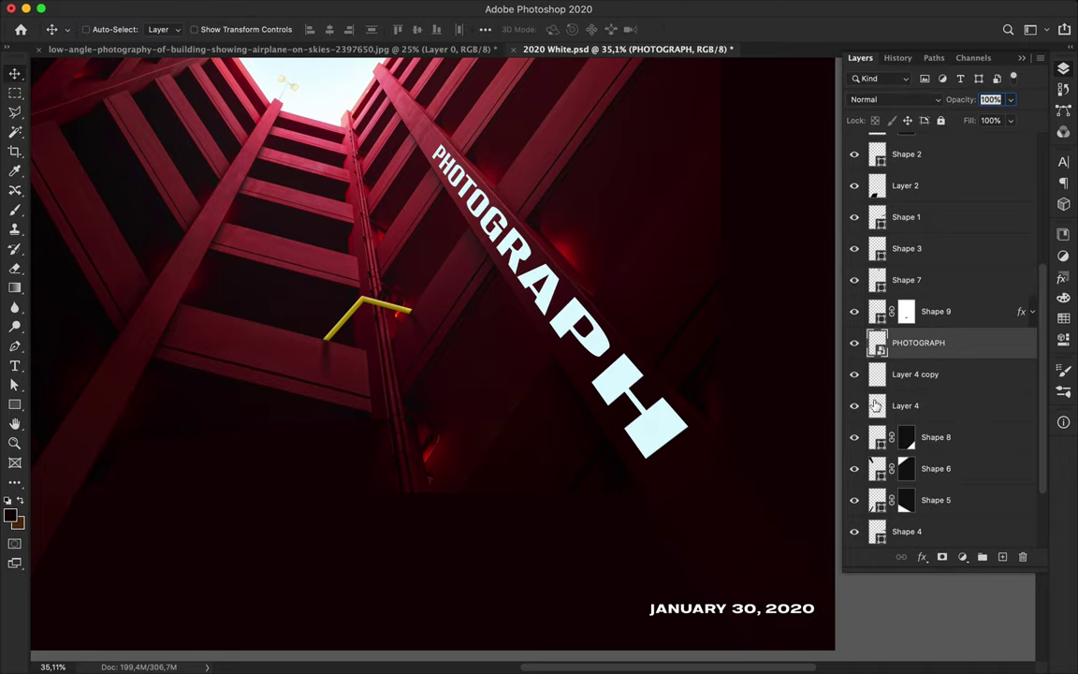
# Add an empty gradient layer above PHOTOGRAPH and free-distort PHOTOGRAPH's bottom corners.
pyautogui.click(1002, 557)
pyautogui.press('g')
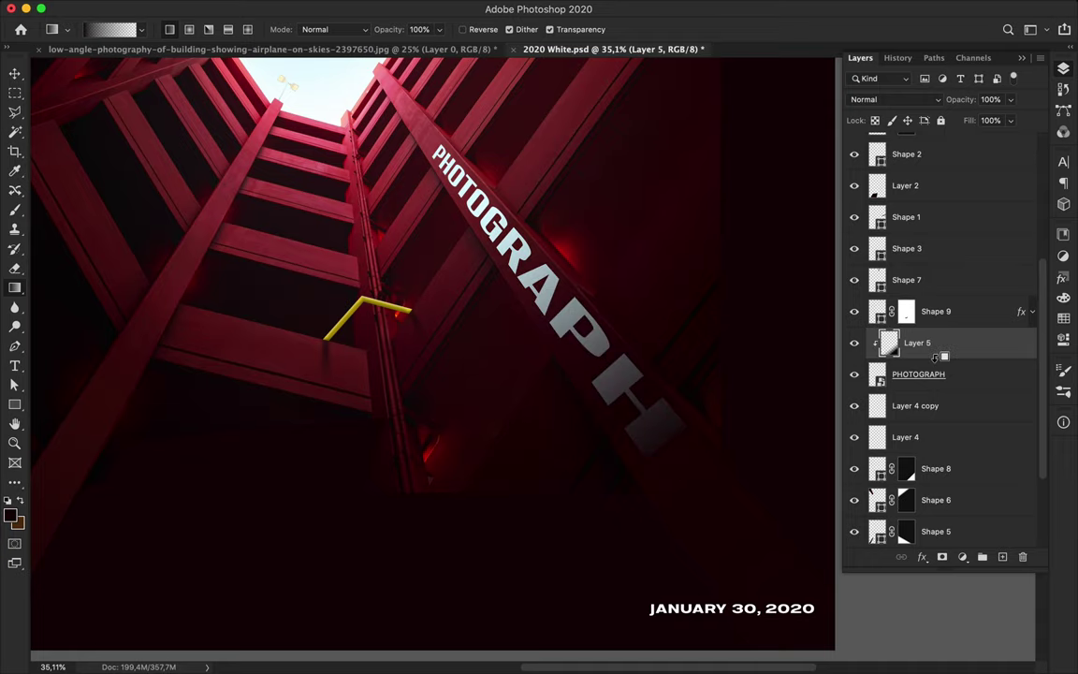
pyautogui.click(918, 375)
pyautogui.hotkey('ctrl', 't')
pyautogui.rightClick(660, 427)
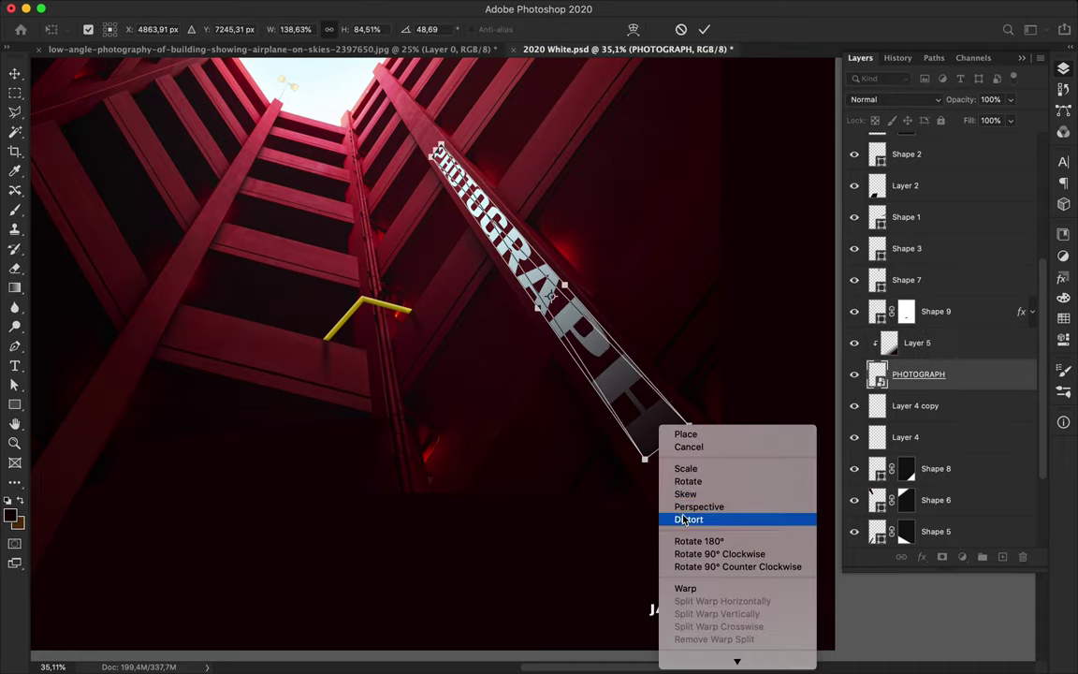
pyautogui.click(684, 520)
pyautogui.moveTo(645, 459); pyautogui.dragTo(640, 475)
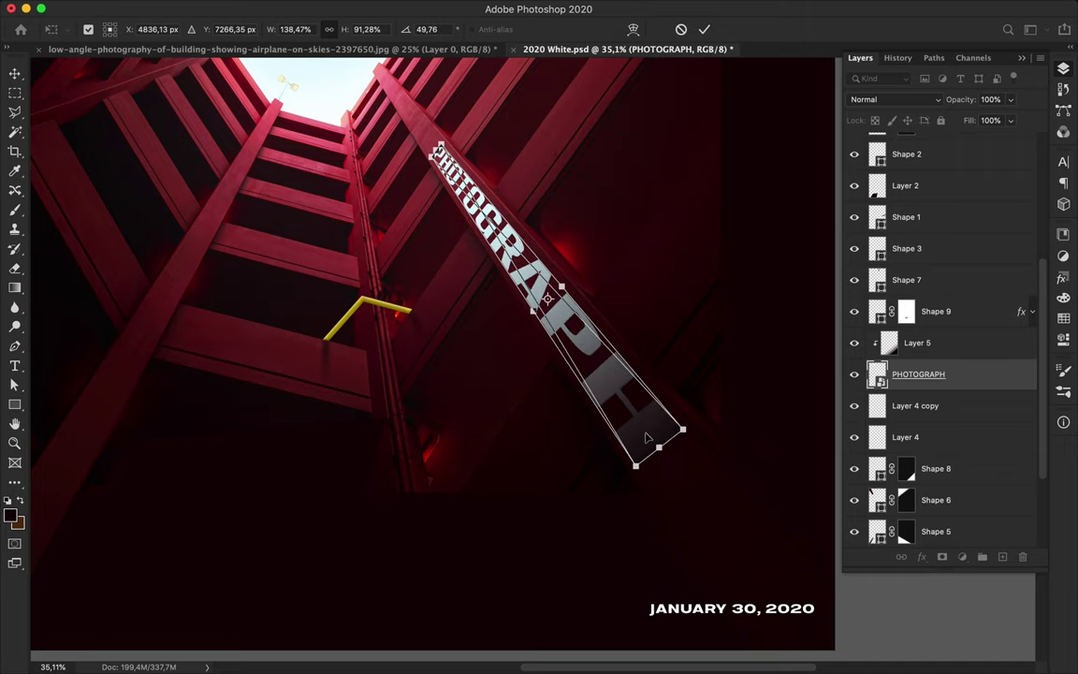
pyautogui.press('Return')
# Warp PHOTOGRAPH and reshape its lower corner along the beam.
pyautogui.press('g')
pyautogui.press('v')
pyautogui.hotkey('ctrl', 't')
pyautogui.rightClick(638, 404)
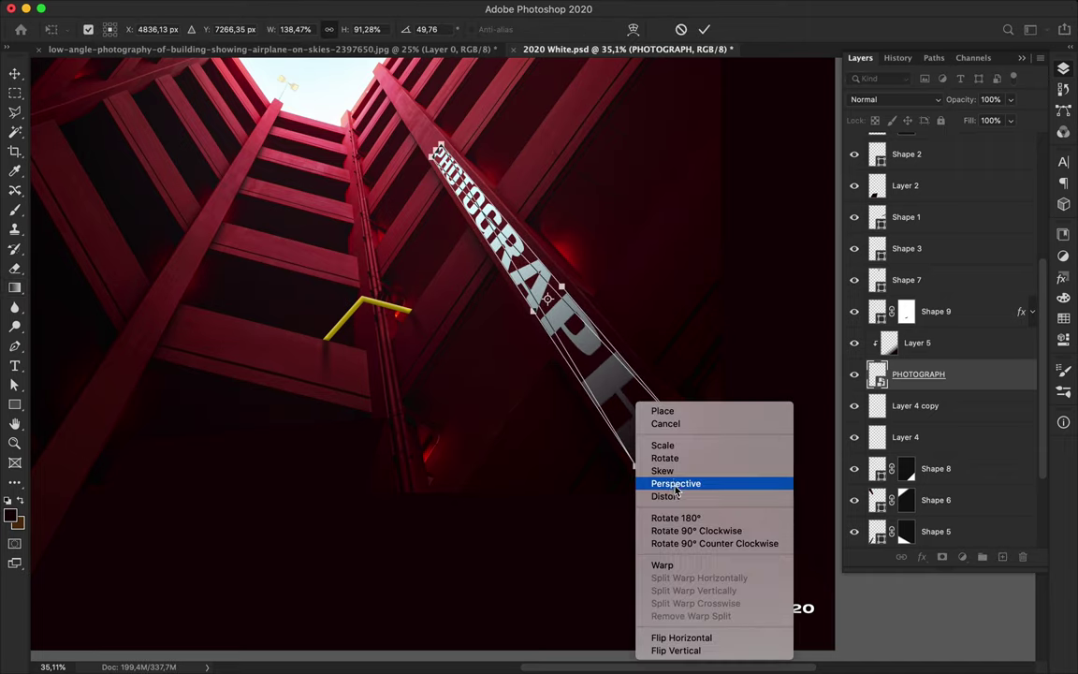
pyautogui.click(661, 564)
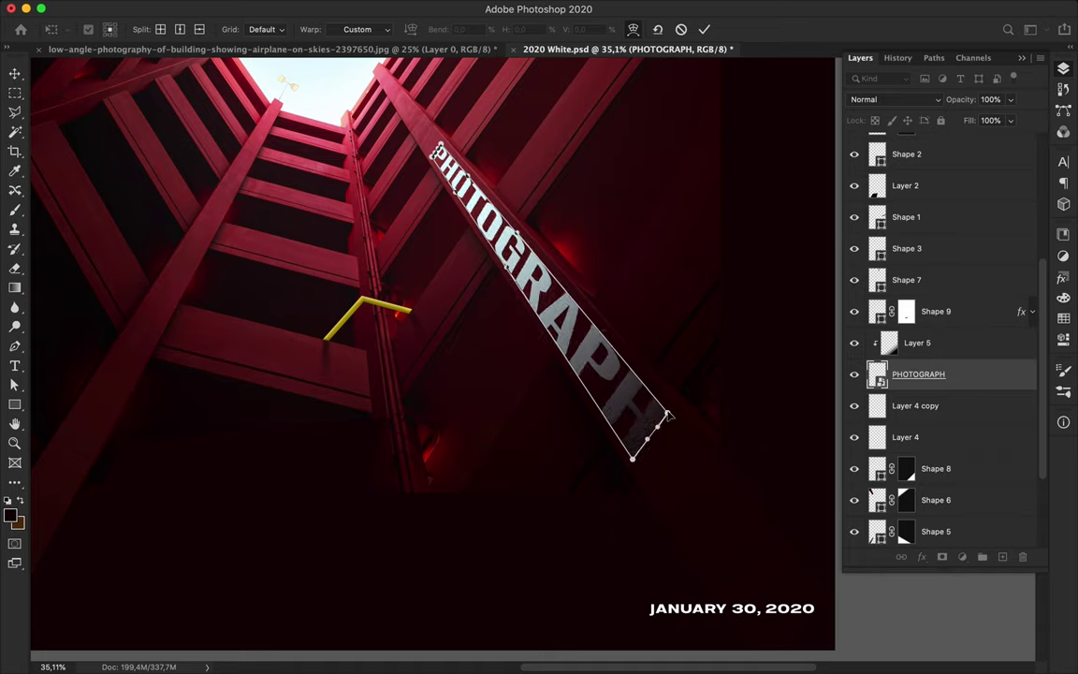
pyautogui.press('Return')
pyautogui.hotkey('ctrl', 't')
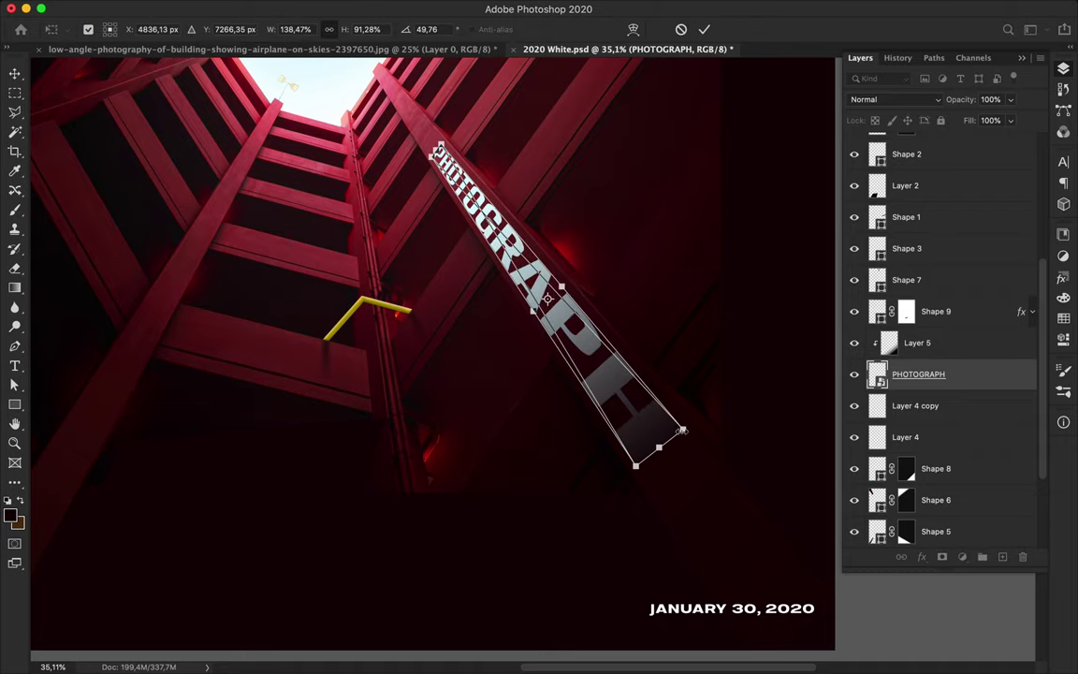
pyautogui.moveTo(680, 428); pyautogui.dragTo(665, 405)
pyautogui.press('Return')
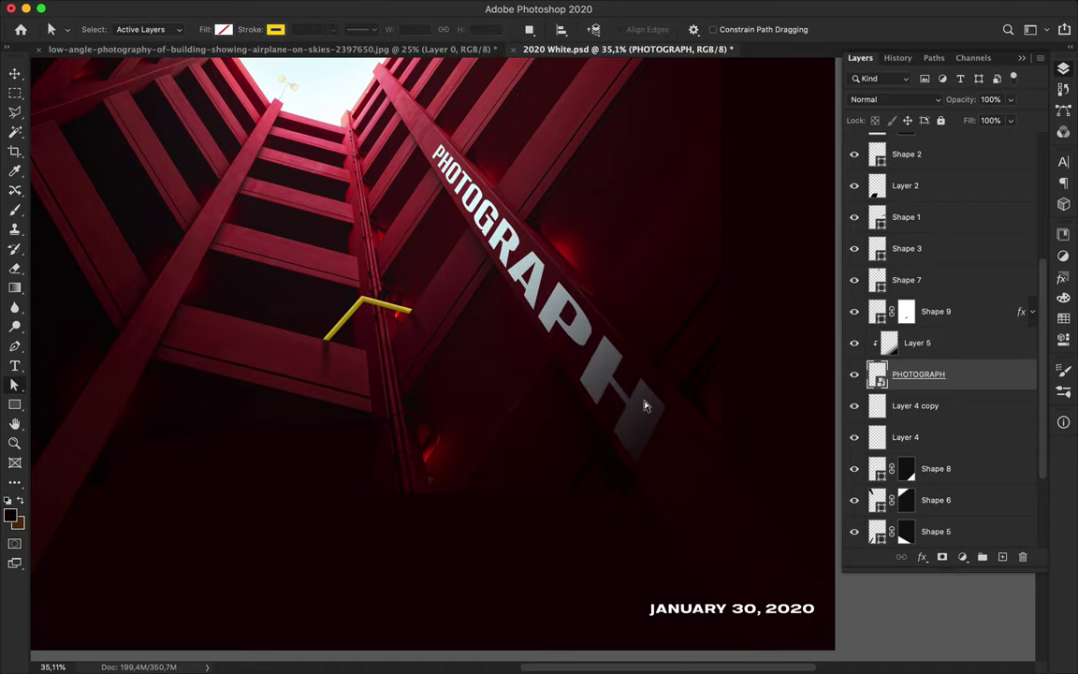
# Try warping the gradient layer, cancel it, and place a new text box on the left beam.
pyautogui.scroll(-2, 553, 176)
pyautogui.hotkey('alt', ']')
pyautogui.hotkey('ctrl', 't')
pyautogui.scroll(-2, 764, 327)
pyautogui.click(684, 29)
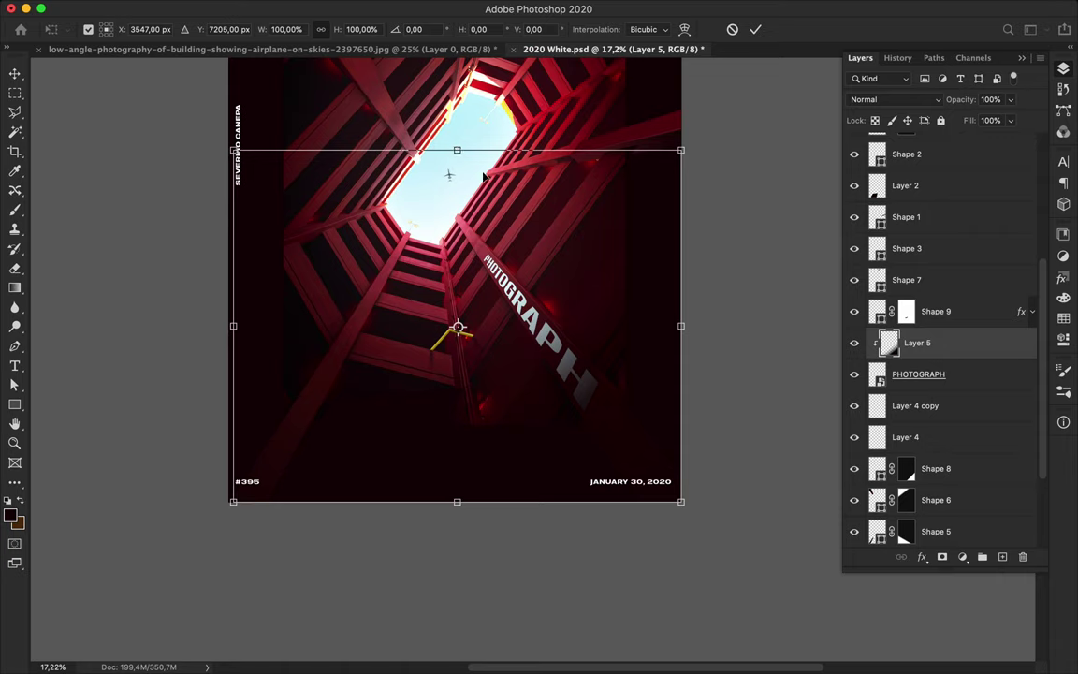
pyautogui.moveTo(680, 150); pyautogui.dragTo(630, 103)
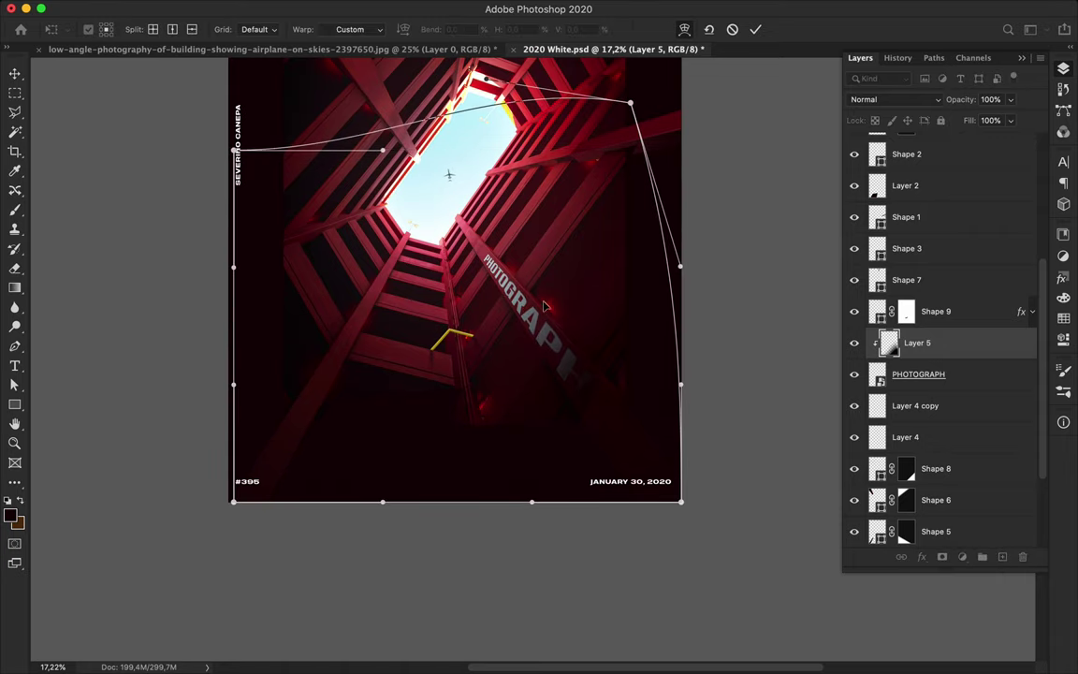
pyautogui.press('Escape')
pyautogui.scroll(3, 468, 202)
pyautogui.press('t')
pyautogui.click(299, 400)
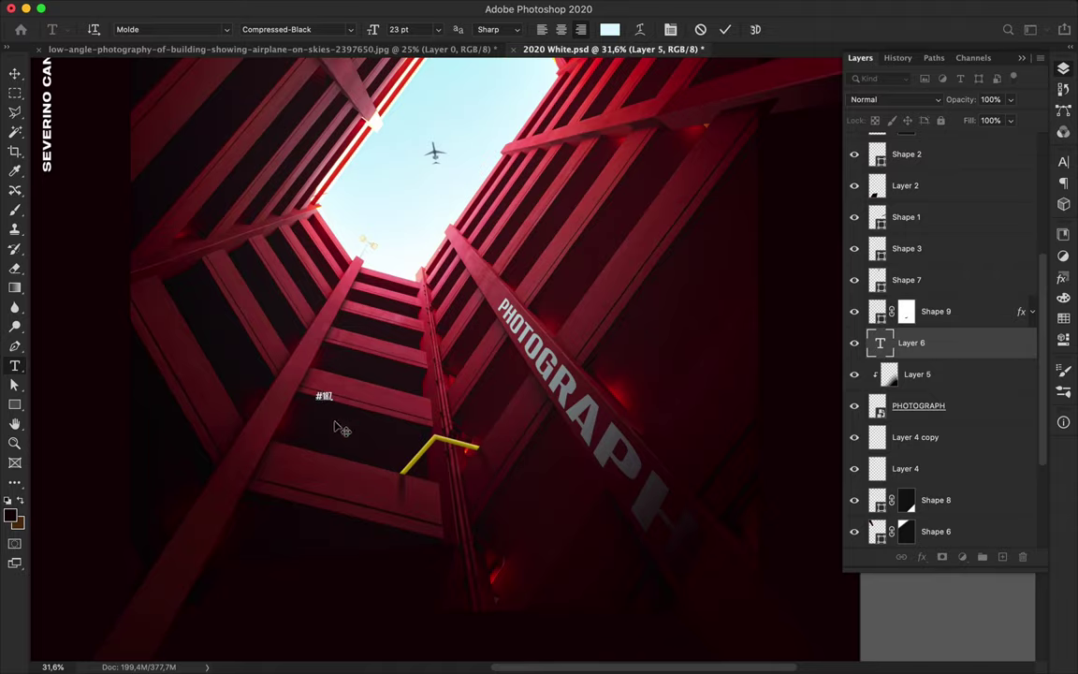
# Commit the #187 text and enlarge it on the beam.
pyautogui.hotkey('ctrl', 'Return')
pyautogui.scroll(3, 525, 362)
pyautogui.hotkey('ctrl', 't')
pyautogui.press('Return')
pyautogui.moveTo(136, 412)
pyautogui.mouseDown()
pyautogui.moveTo(159, 432)
pyautogui.moveTo(218, 414)
pyautogui.mouseUp()
pyautogui.rightClick(218, 414)
pyautogui.rightClick(898, 342)
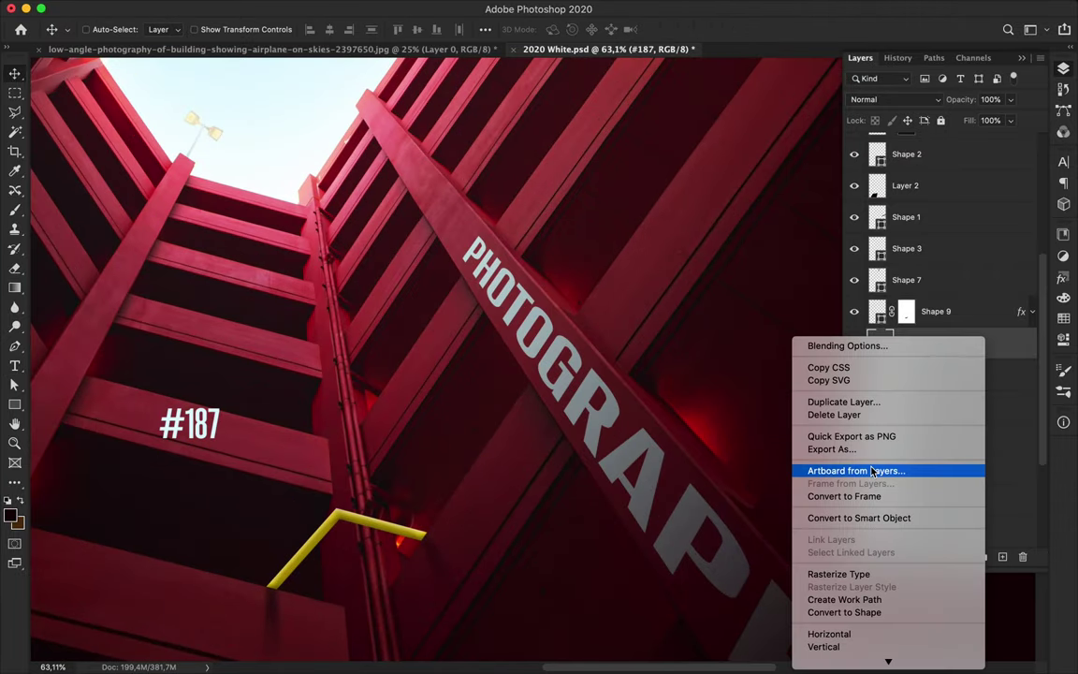
pyautogui.press('Escape')
# Tilt #187 in perspective so it follows the beam's angle.
pyautogui.scroll(5, 168, 373)
pyautogui.hotkey('ctrl', 't')
pyautogui.rightClick(389, 489)
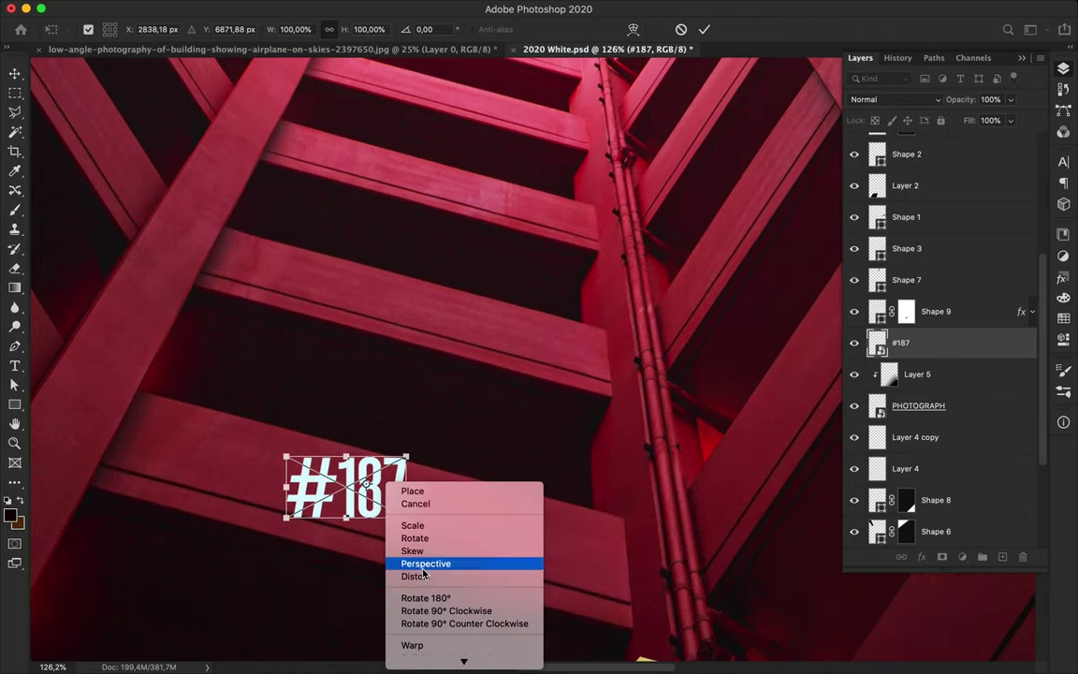
pyautogui.click(412, 551)
pyautogui.moveTo(408, 457)
pyautogui.mouseDown()
pyautogui.moveTo(290, 483)
pyautogui.moveTo(413, 508)
pyautogui.mouseUp()
pyautogui.moveTo(302, 460); pyautogui.dragTo(300, 443)
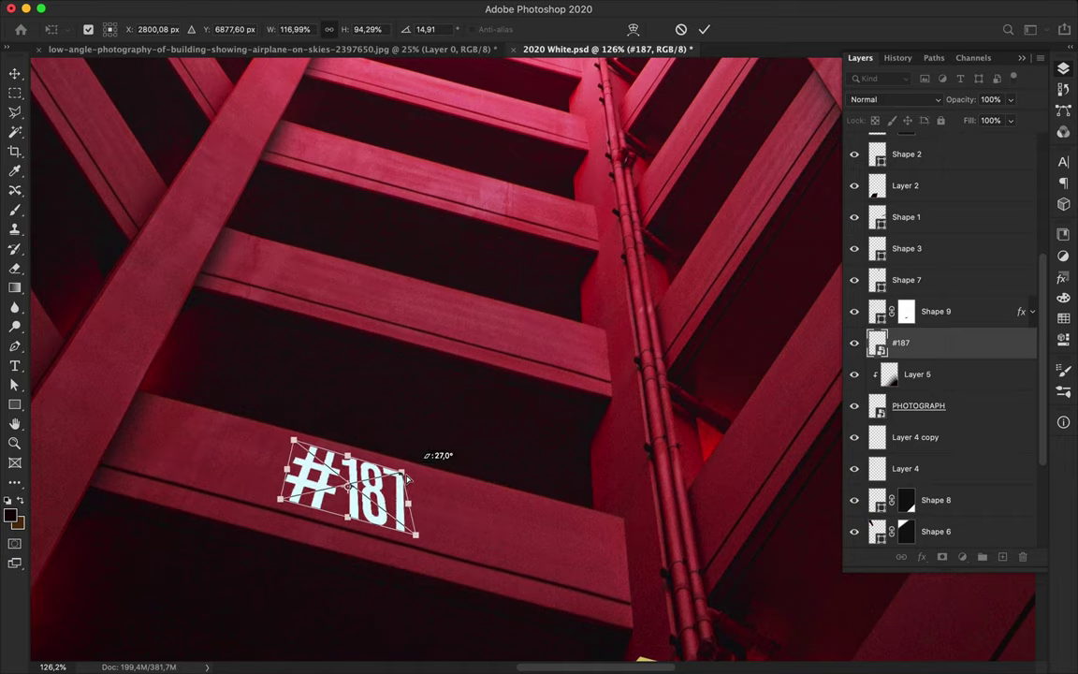
pyautogui.press('Return')
# Fine-tune the #187 transform twice more to match the beam.
pyautogui.rightClick(408, 527)
pyautogui.hotkey('ctrl', 't')
pyautogui.rightClick(373, 489)
pyautogui.click(440, 582)
pyautogui.press('Return')
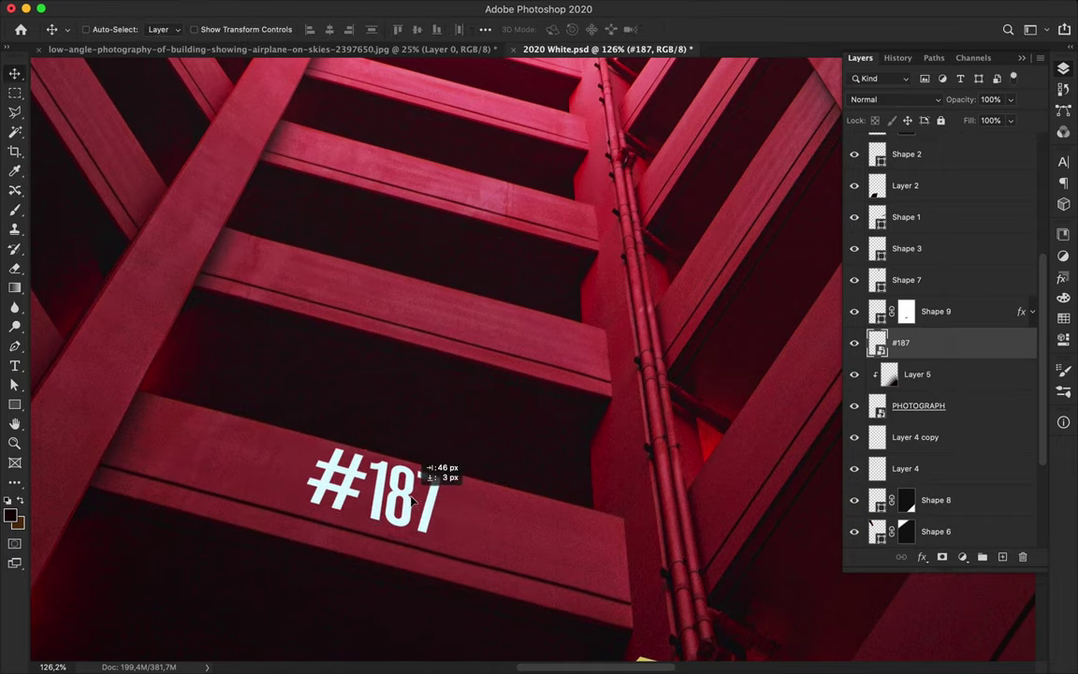
pyautogui.scroll(-3, 468, 426)
pyautogui.scroll(2, 468, 426)
pyautogui.hotkey('ctrl', 't')
pyautogui.rightClick(417, 444)
pyautogui.click(479, 551)
pyautogui.press('Return')
pyautogui.scroll(-4, 488, 524)
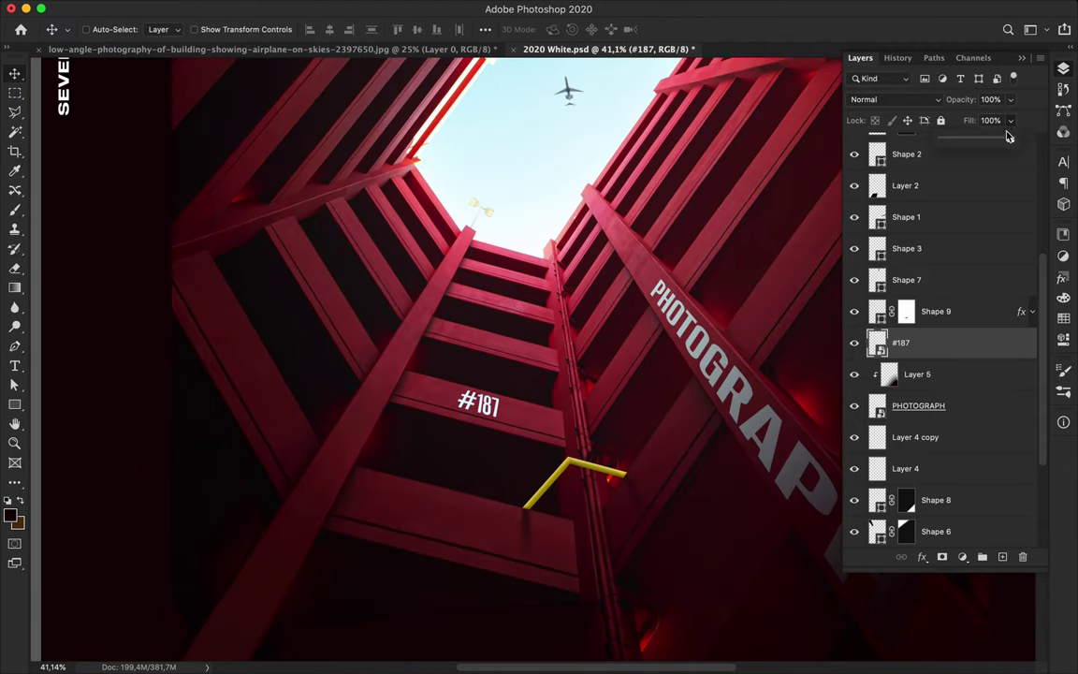
# Alt-drag a copy of gradient Layer 5 above #187.
pyautogui.click(735, 384)
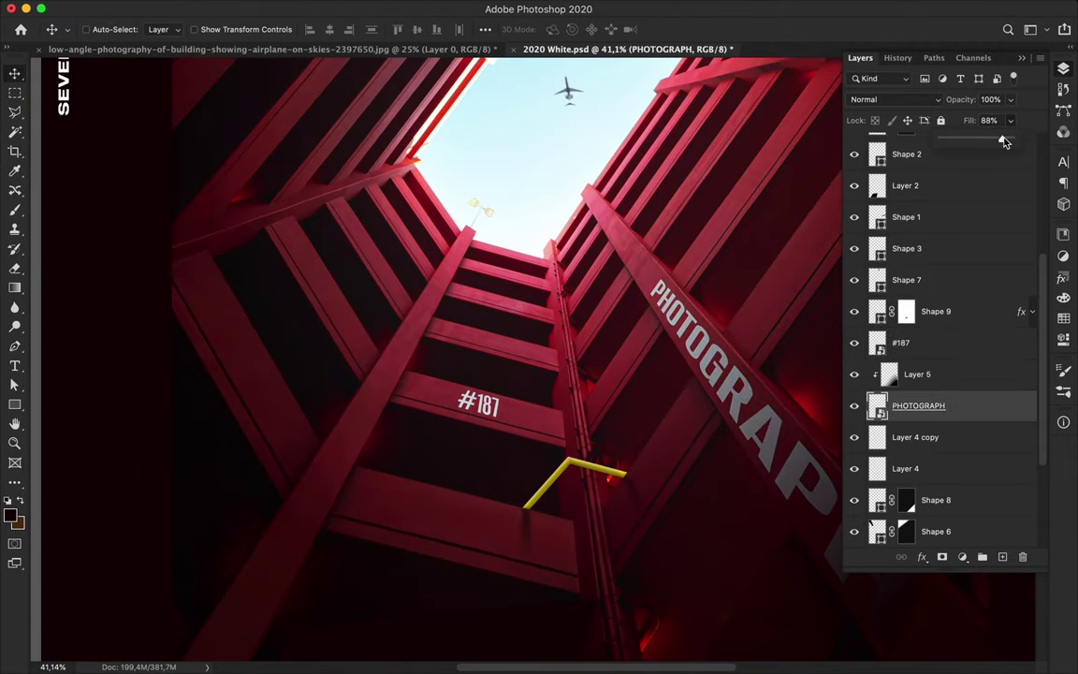
pyautogui.click(943, 379)
pyautogui.moveTo(943, 379); pyautogui.dragTo(939, 350)
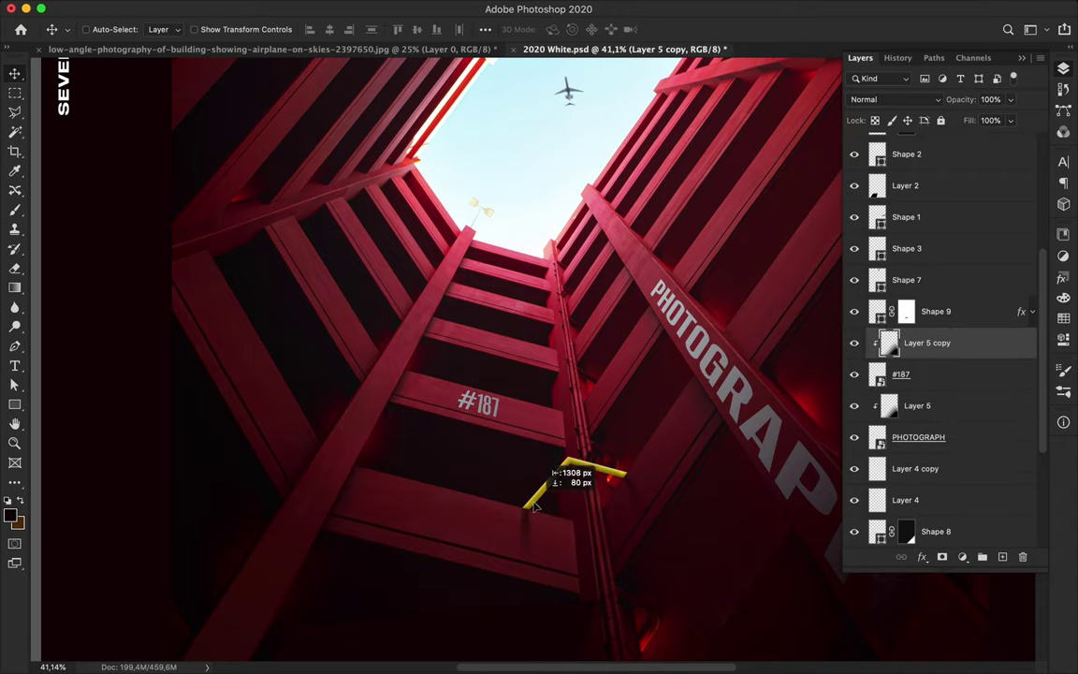
# Duplicate PHOTOGRAPH, apply Add Noise to the copy, and place it above the original.
pyautogui.click(968, 440)
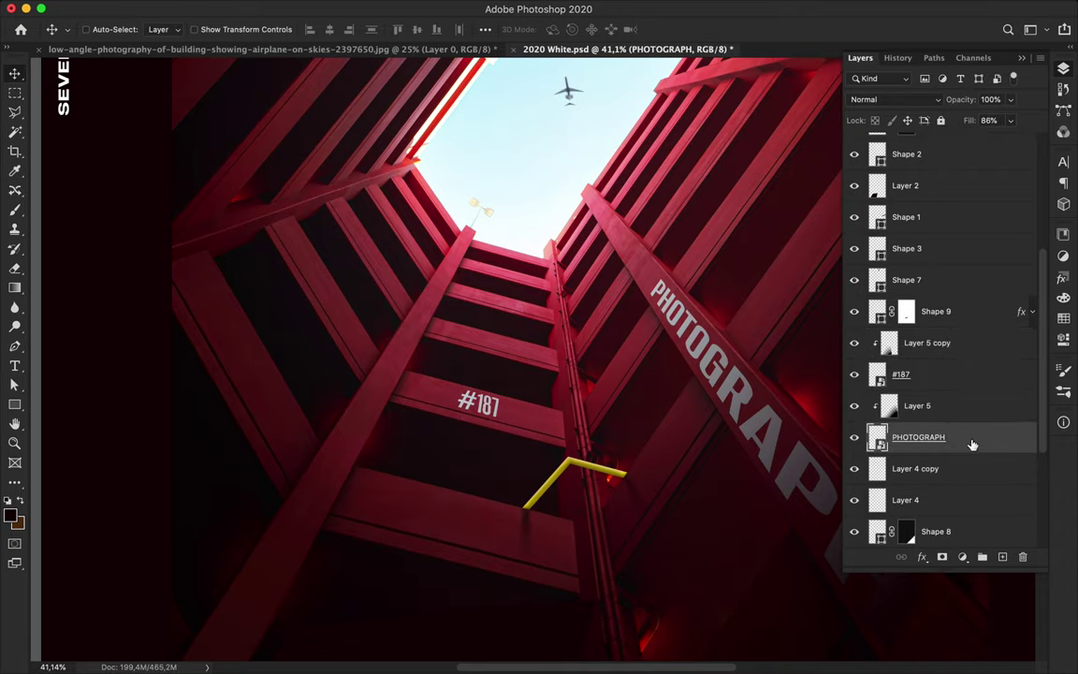
pyautogui.moveTo(972, 445); pyautogui.dragTo(972, 453)
pyautogui.click(384, 7)
pyautogui.click(604, 231)
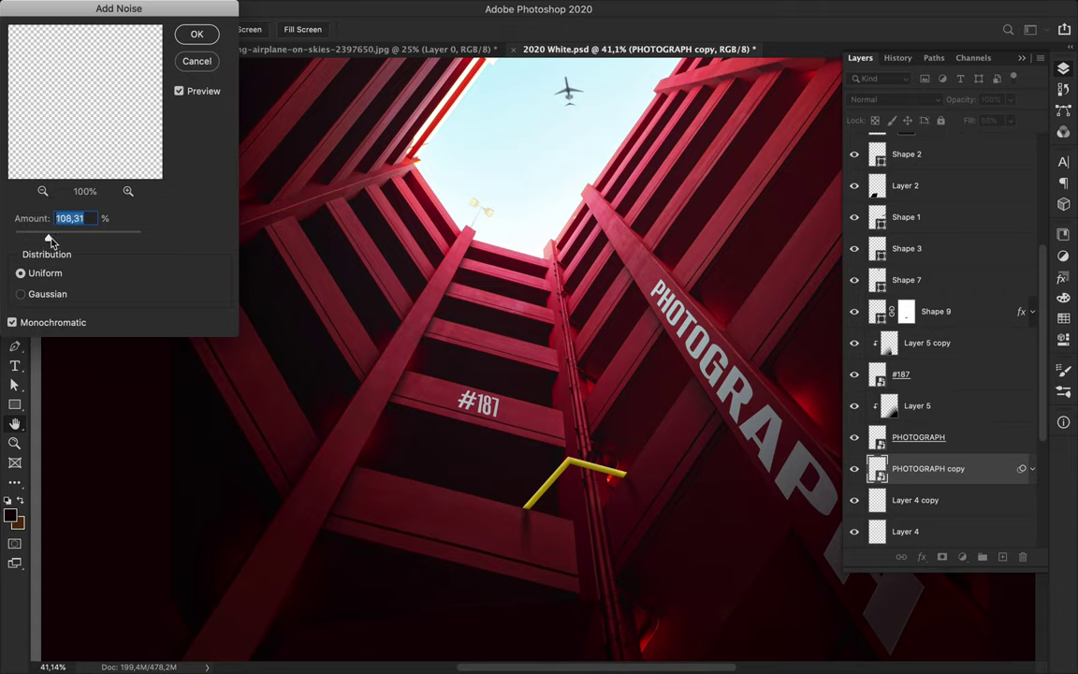
pyautogui.click(196, 40)
pyautogui.moveTo(926, 471); pyautogui.dragTo(932, 446)
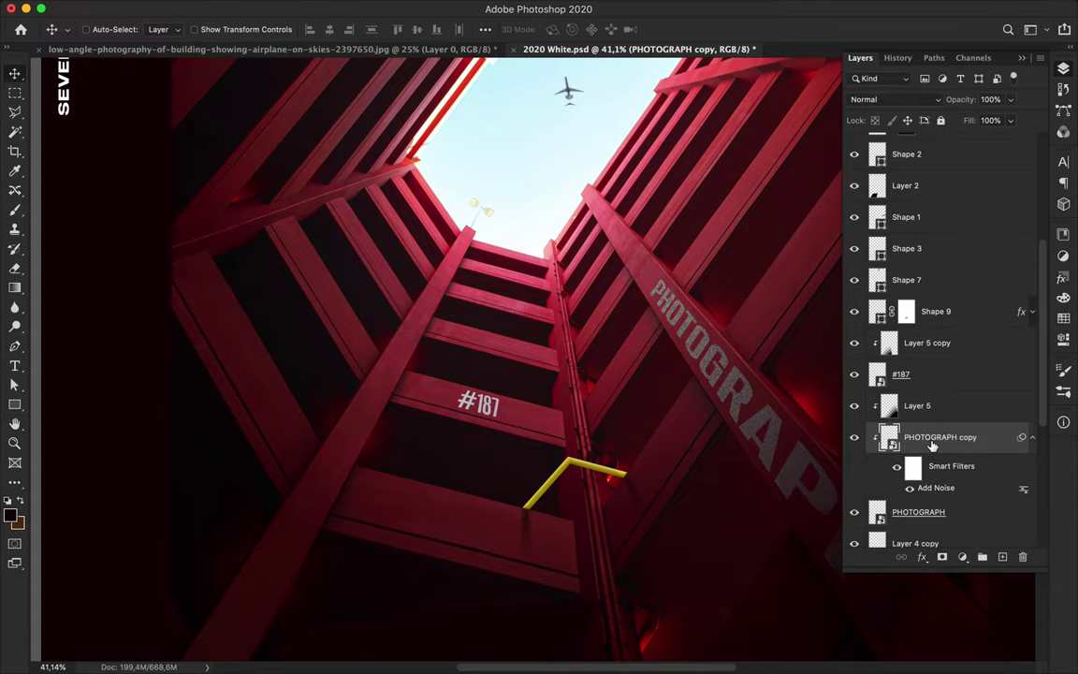
# Set the noisy PHOTOGRAPH copy to Overlay blending.
pyautogui.click(894, 99)
pyautogui.click(809, 236)
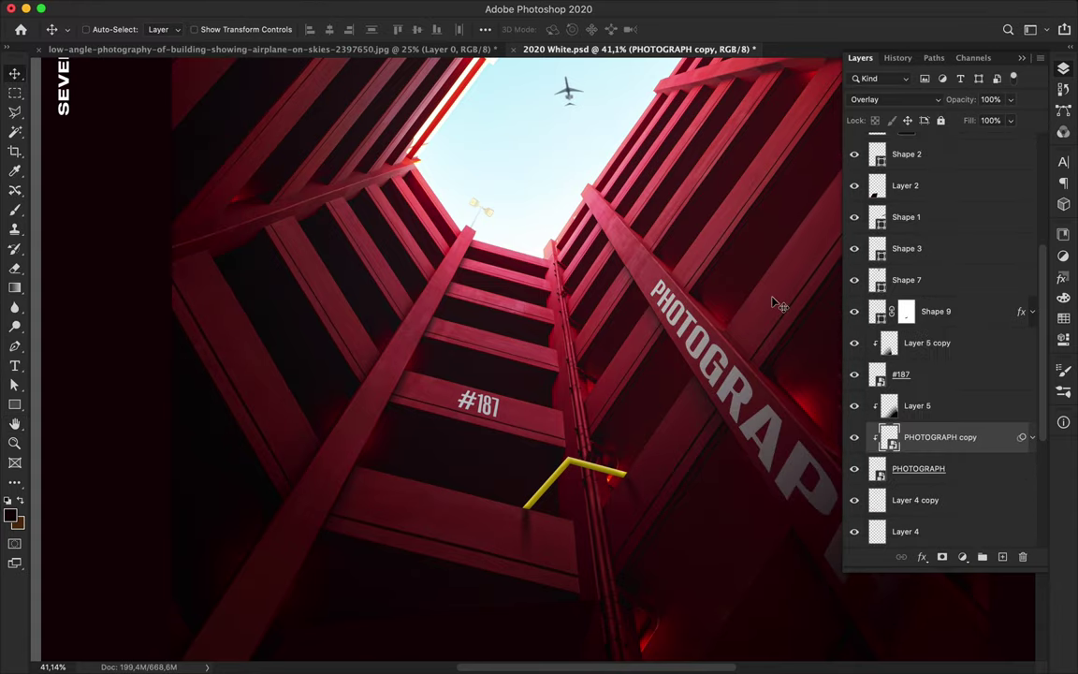
pyautogui.scroll(10, 774, 303)
pyautogui.click(894, 99)
pyautogui.click(1013, 125)
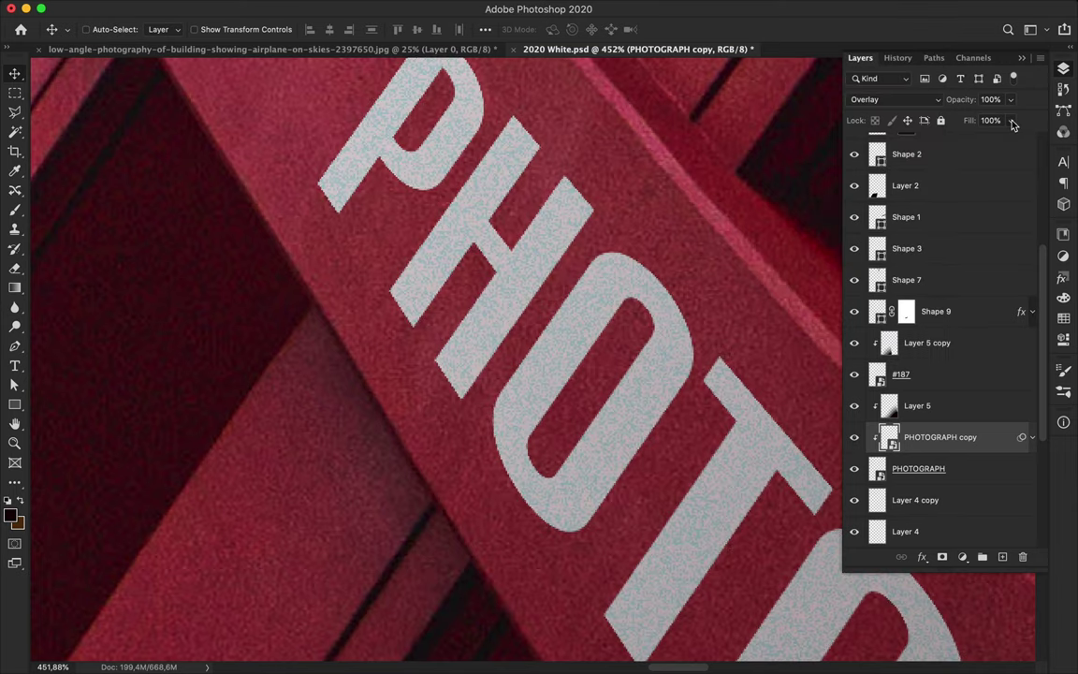
pyautogui.scroll(-5, 518, 349)
pyautogui.scroll(-3, 501, 501)
# Duplicate #187, add noise, and set the copy to Overlay at 6% fill.
pyautogui.moveTo(945, 374); pyautogui.dragTo(971, 373)
pyautogui.click(482, 7)
pyautogui.click(373, 27)
pyautogui.click(894, 99)
pyautogui.click(810, 236)
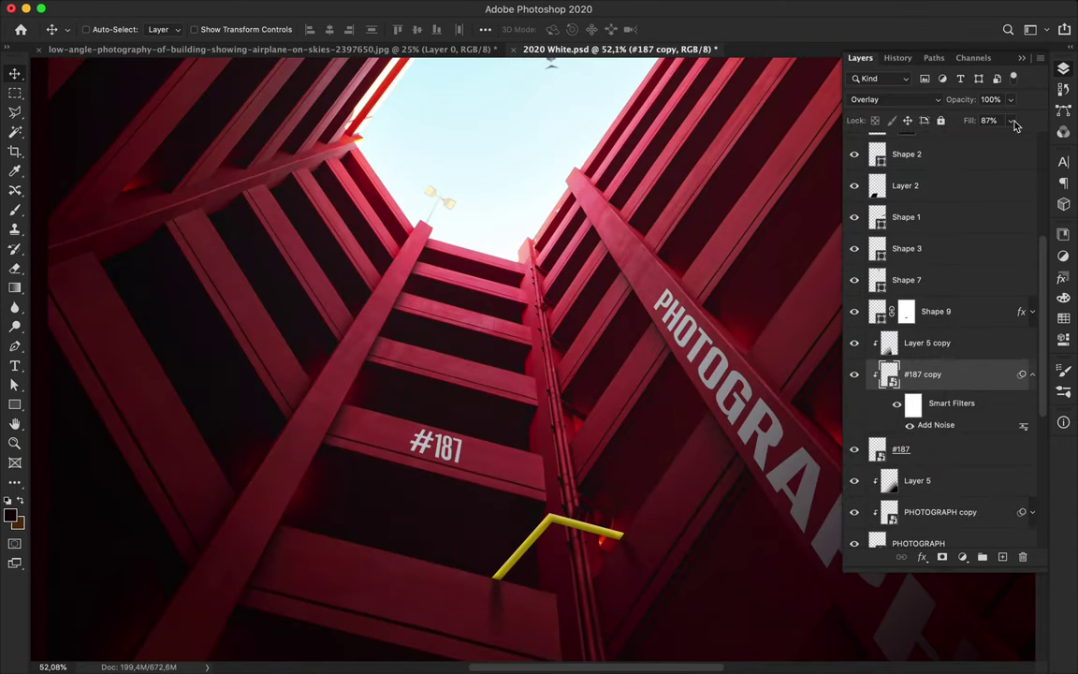
pyautogui.scroll(-2, 662, 329)
pyautogui.scroll(-2, 643, 344)
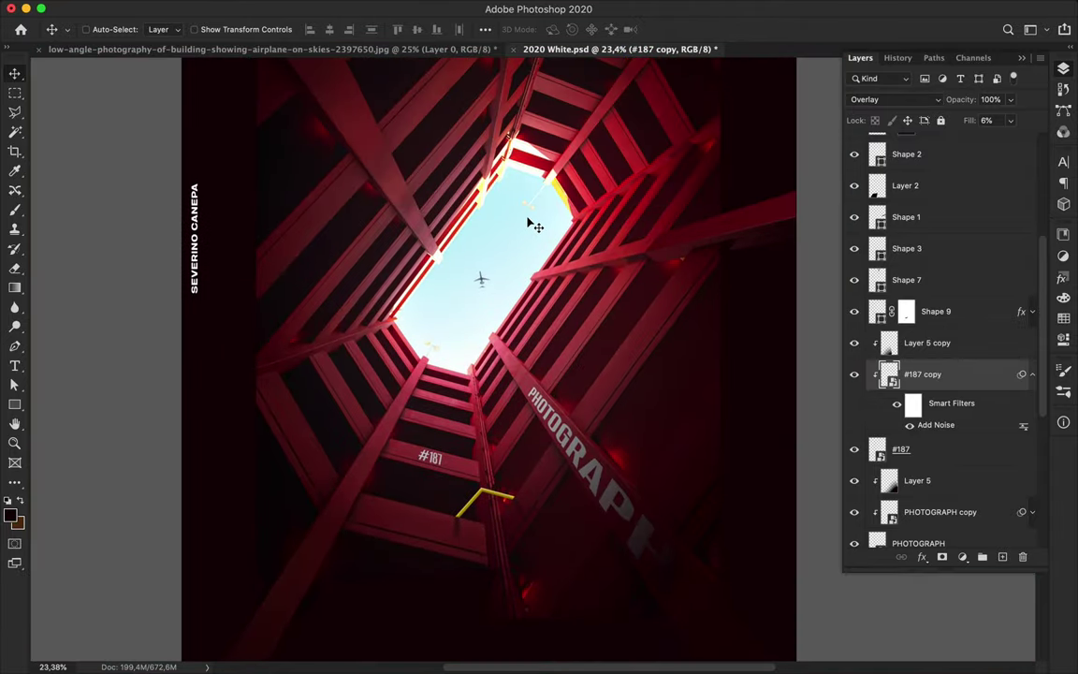
pyautogui.scroll(-2, 532, 225)
pyautogui.scroll(-3, 481, 270)
pyautogui.scroll(2, 405, 173)
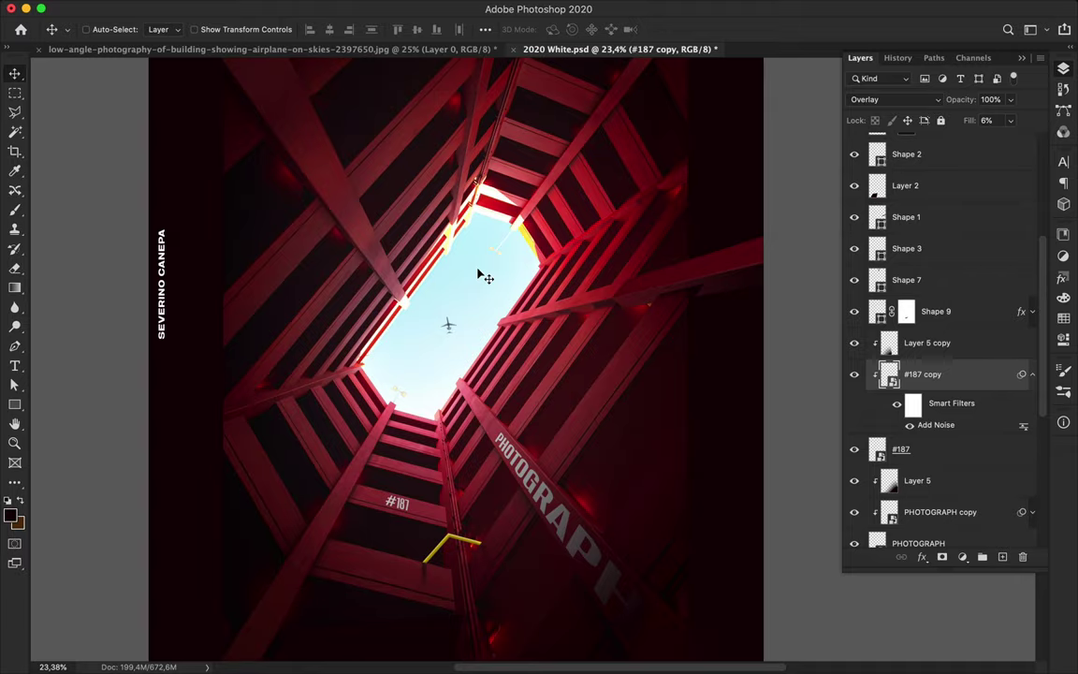
pyautogui.scroll(2, 481, 274)
pyautogui.scroll(2, 396, 273)
pyautogui.scroll(2, 350, 375)
# Over Layer 1, set up a Pen shape with no fill and a solid cream-yellow stroke.
pyautogui.scroll(2, 302, 447)
pyautogui.keyDown('ctrl'); pyautogui.click(302, 446); pyautogui.keyUp('ctrl')
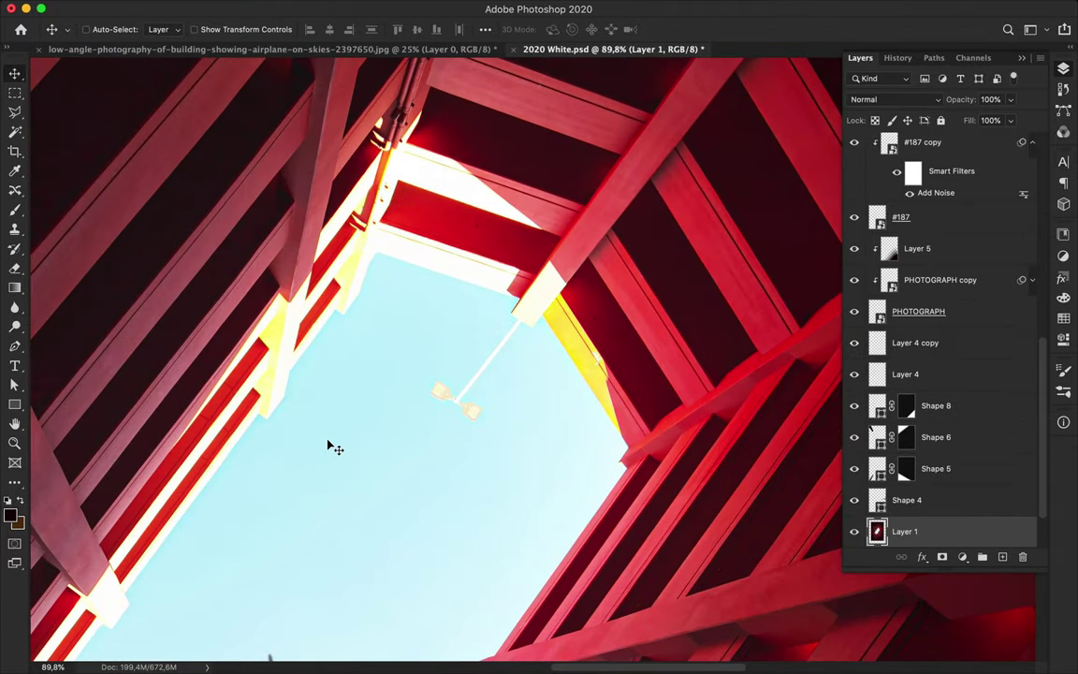
pyautogui.press('p')
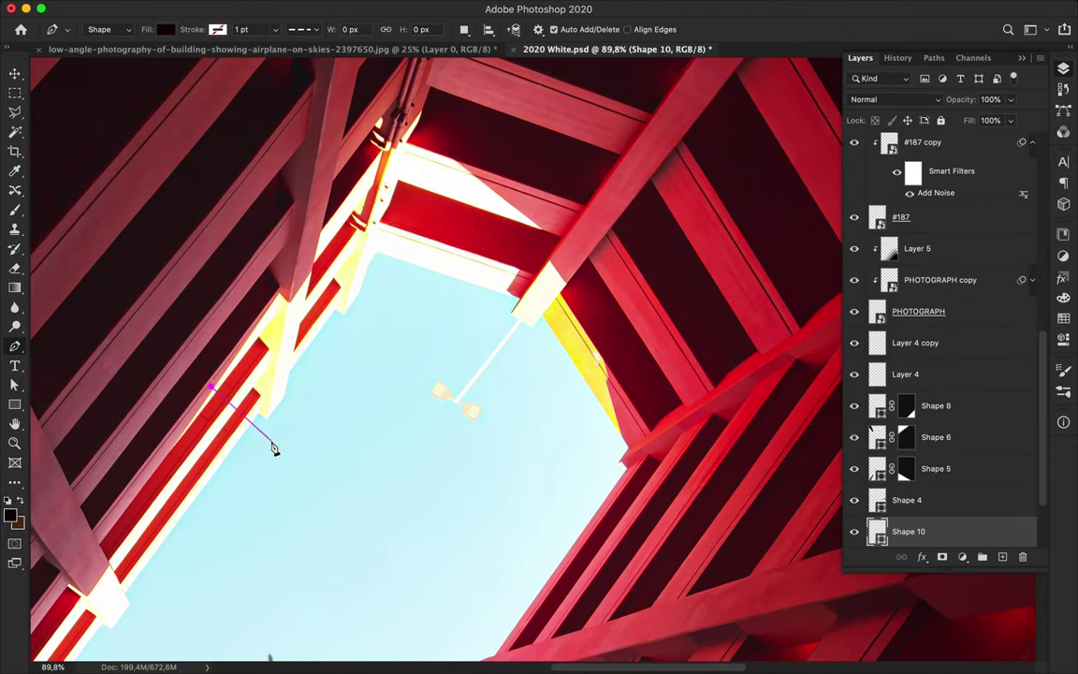
pyautogui.press('a')
pyautogui.click(223, 29)
pyautogui.click(313, 58)
pyautogui.click(646, 95)
pyautogui.click(136, 58)
pyautogui.click(275, 29)
pyautogui.click(182, 110)
pyautogui.click(374, 29)
pyautogui.click(356, 78)
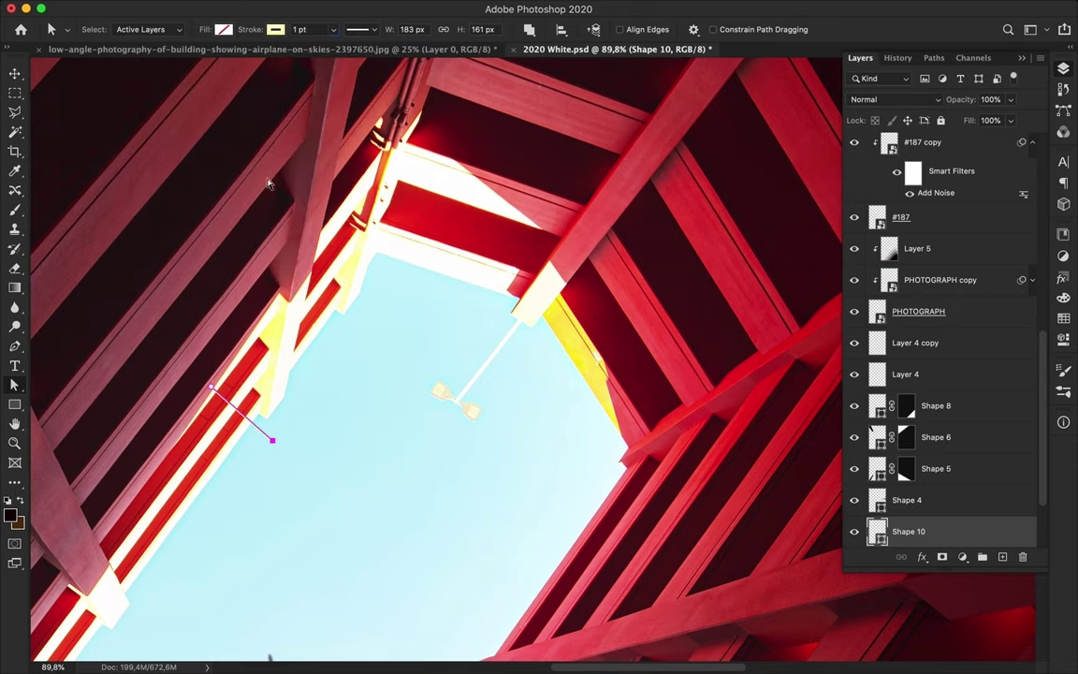
pyautogui.scroll(3, 221, 409)
pyautogui.scroll(2, 429, 404)
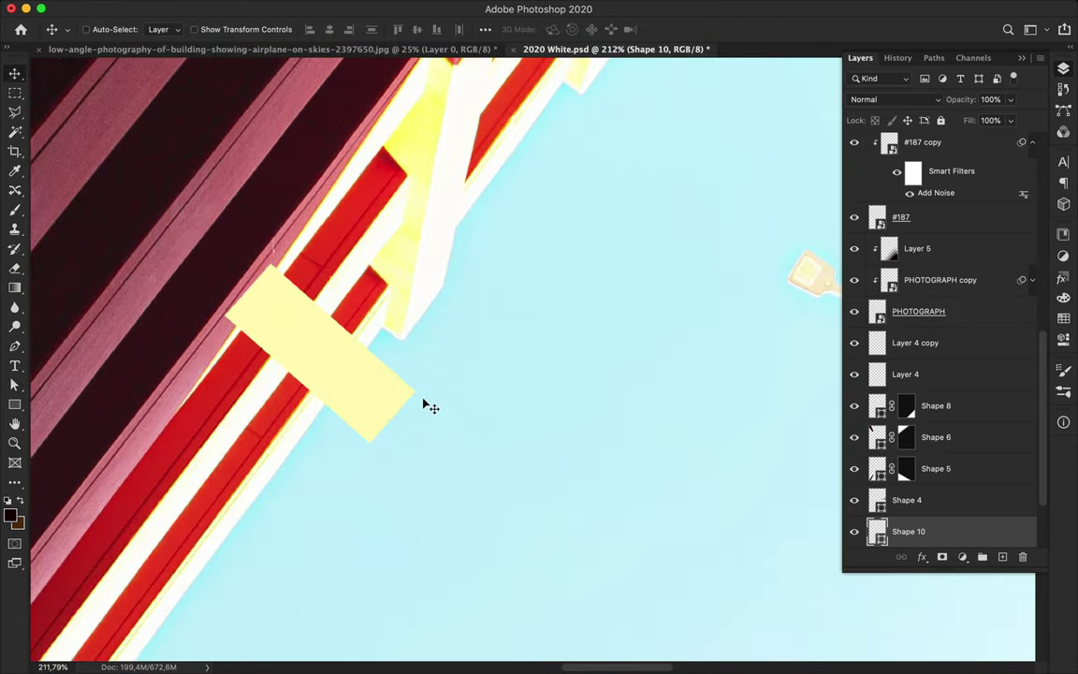
# Rasterize the new shape layer and cut part of it away with a straight-edged selection.
pyautogui.rightClick(961, 487)
pyautogui.click(819, 245)
pyautogui.hotkey('ctrl', 't')
pyautogui.press('Escape')
pyautogui.press('l')
pyautogui.doubleClick(429, 450)
pyautogui.press('Delete')
pyautogui.press('Return')
pyautogui.rightClick(730, 288)
pyautogui.click(543, 348)
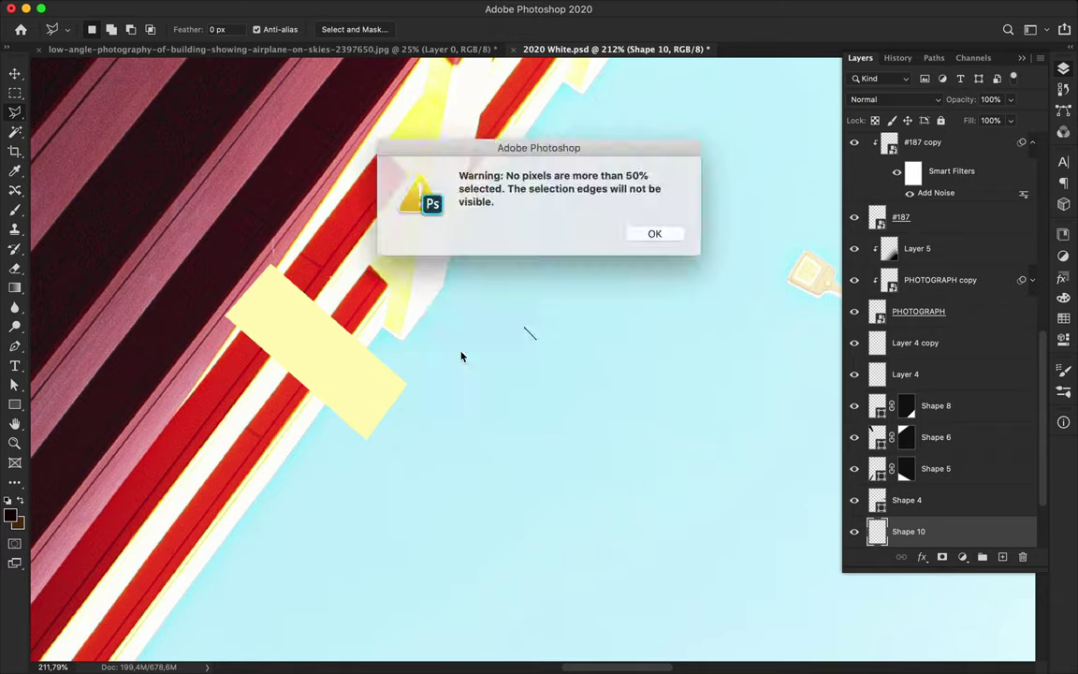
pyautogui.scroll(2, 313, 284)
# Mask out the block's outer corner with a Polygonal Lasso selection, cancelling the bevel style.
pyautogui.click(260, 323)
pyautogui.click(257, 344)
pyautogui.press('b')
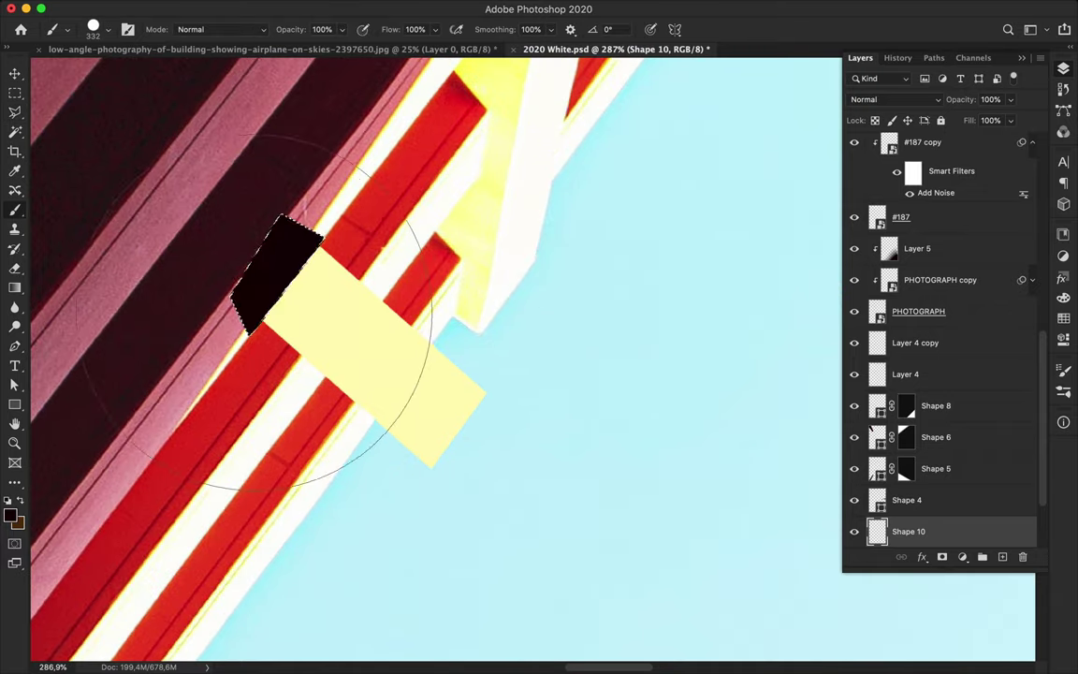
pyautogui.press('v')
pyautogui.scroll(-3, 555, 435)
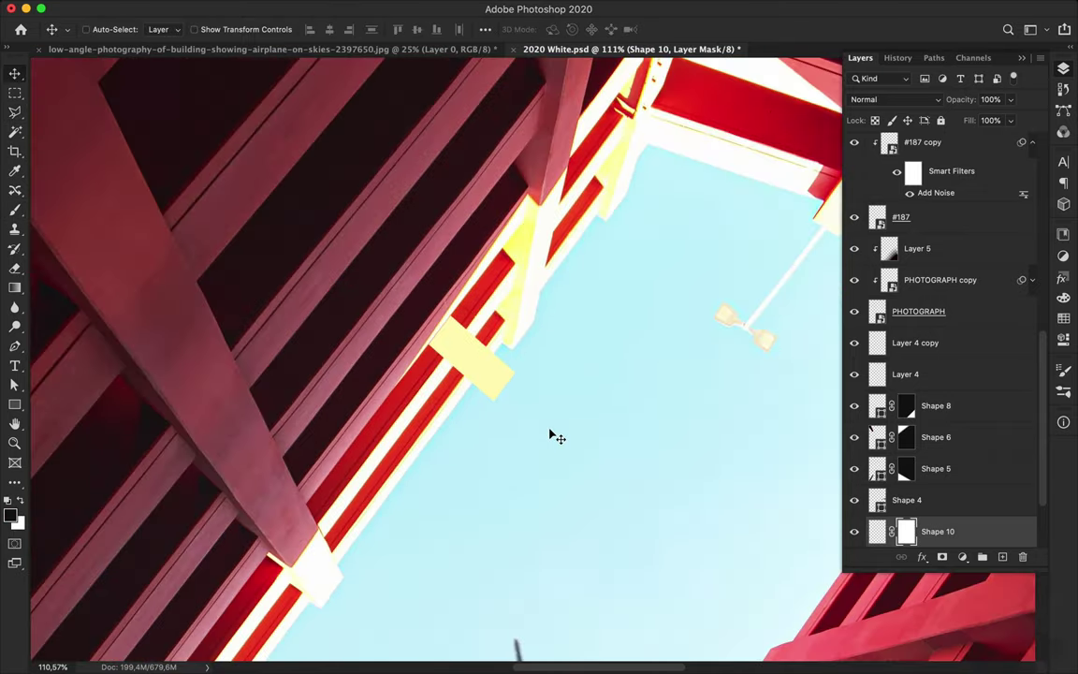
pyautogui.scroll(-3, 555, 438)
pyautogui.scroll(1, 478, 301)
pyautogui.scroll(1, 479, 301)
pyautogui.scroll(3, 478, 301)
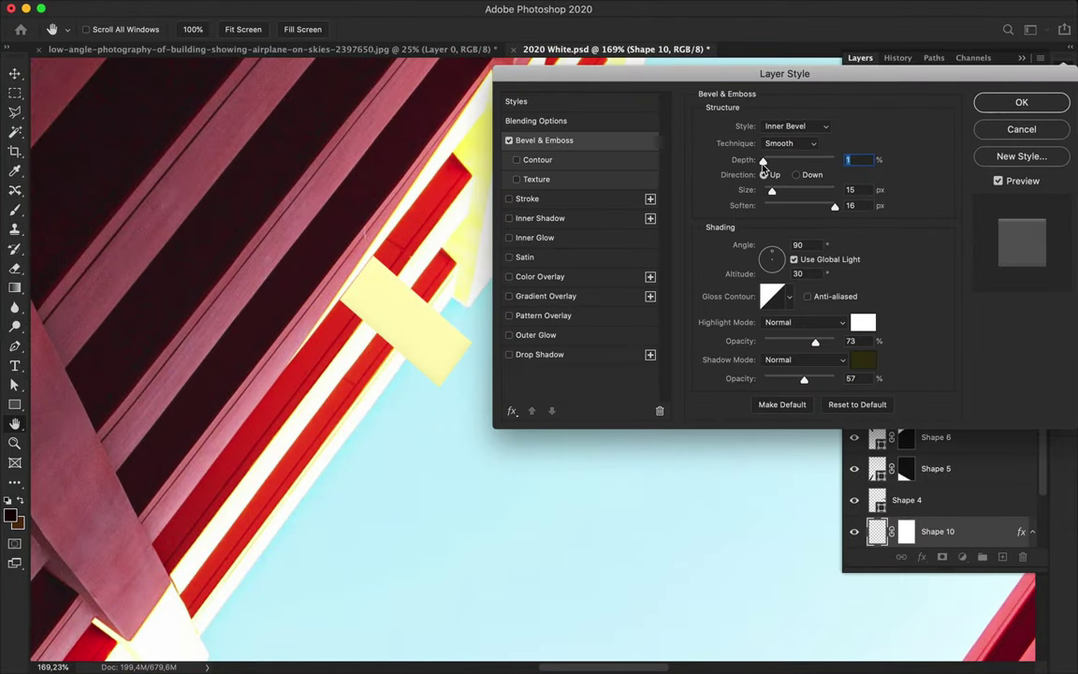
pyautogui.press('Escape')
pyautogui.scroll(-1, 428, 337)
# Fill the block with red sampled from the image.
pyautogui.press('i')
pyautogui.press('b')
pyautogui.hotkey('alt', 'BackSpace')
pyautogui.press('v')
pyautogui.scroll(-2, 510, 392)
pyautogui.scroll(4, 510, 391)
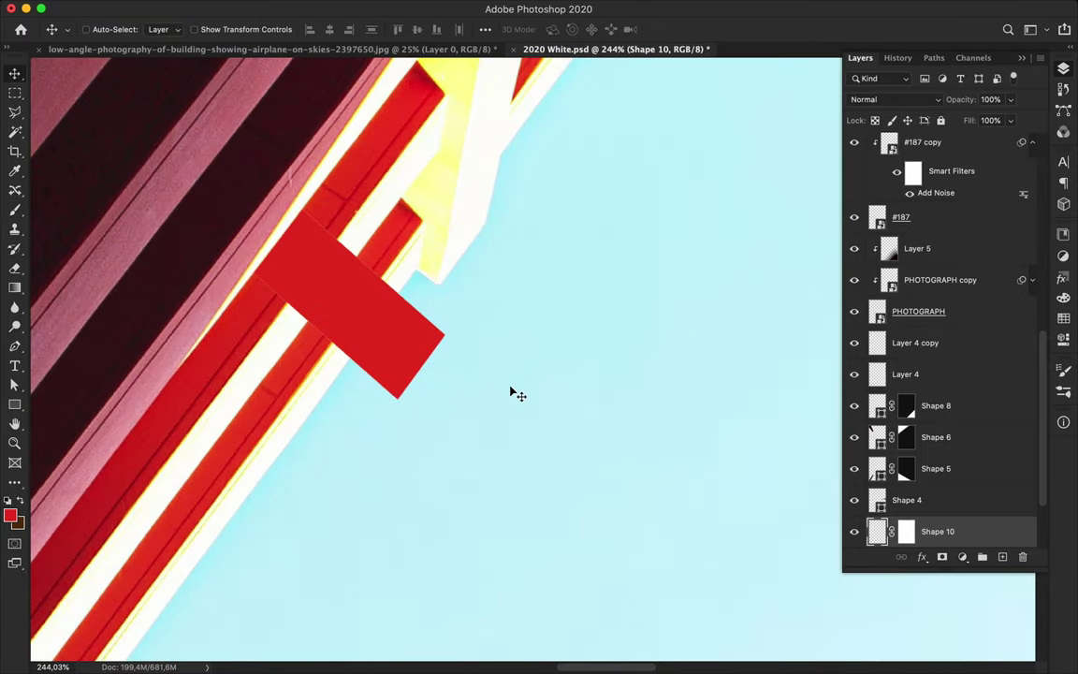
# Set the brush to pale yellow at 27 px.
pyautogui.press('b')
pyautogui.keyDown('alt'); pyautogui.click(481, 199); pyautogui.keyUp('alt')
pyautogui.rightClick(436, 261)
pyautogui.moveTo(535, 294); pyautogui.dragTo(520, 294)
pyautogui.press('Return')
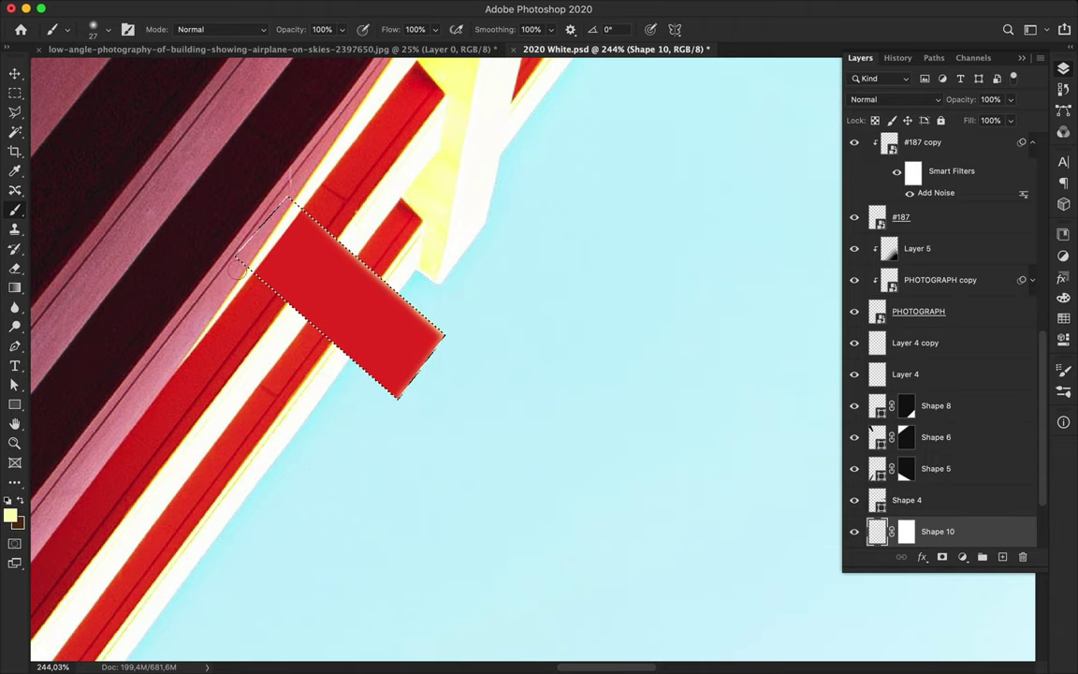
pyautogui.press('v')
pyautogui.scroll(-2, 580, 393)
pyautogui.scroll(-1, 594, 365)
pyautogui.scroll(-1, 592, 381)
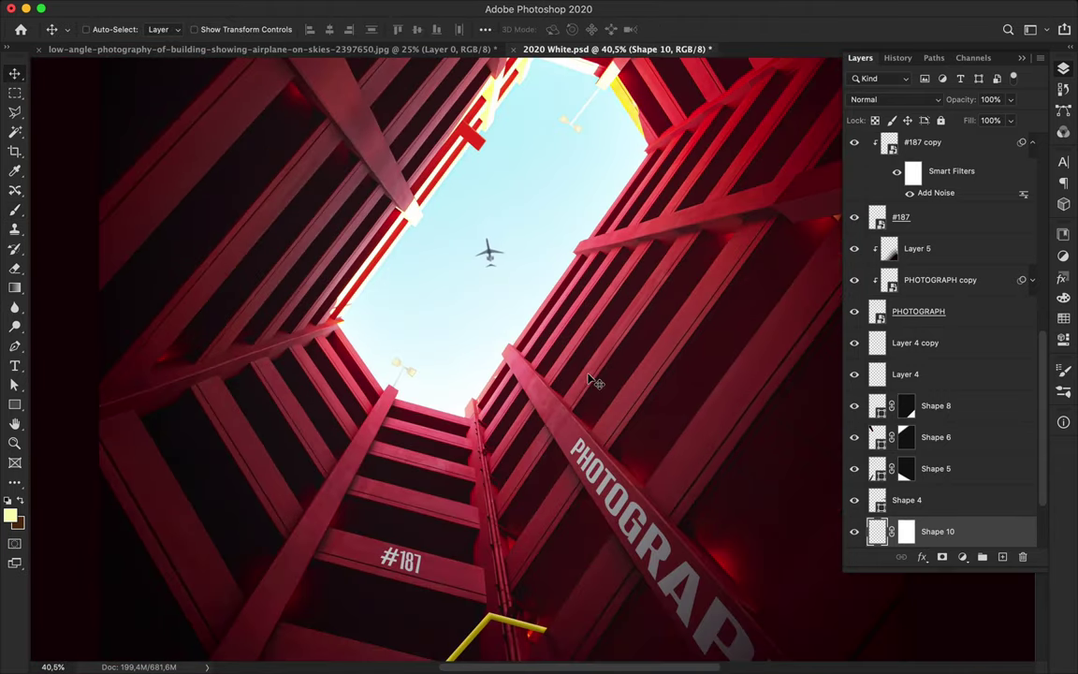
# Sample red from the building wall, then the beam's dark red, as the foreground colour.
pyautogui.scroll(-1, 591, 381)
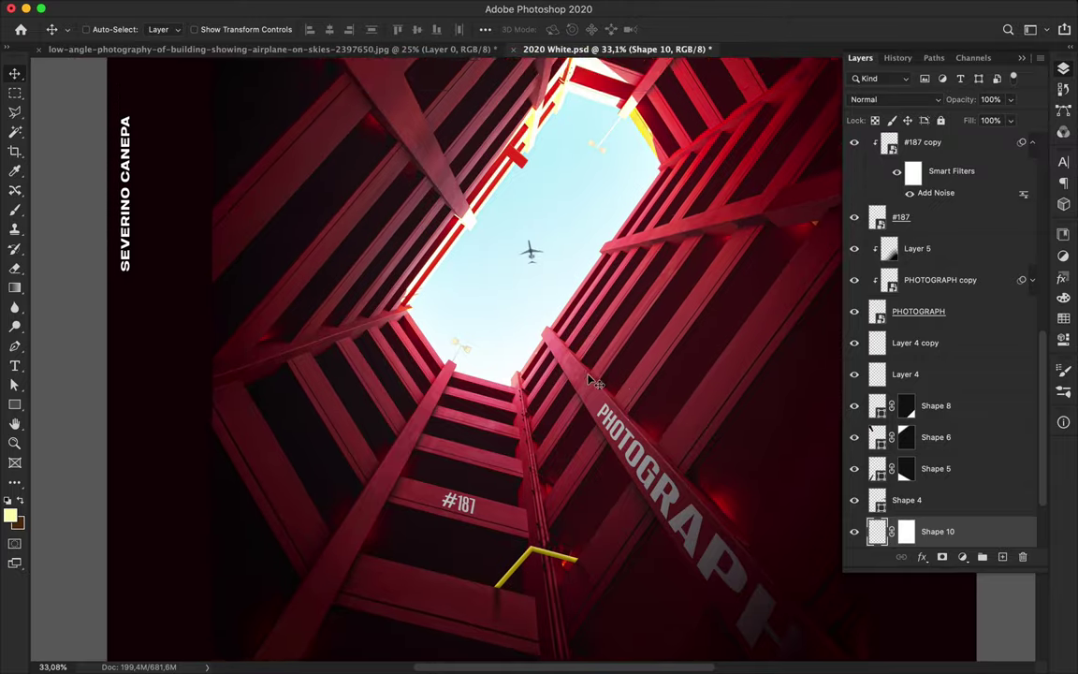
pyautogui.scroll(5, 592, 381)
pyautogui.hscroll(5, 591, 381)
pyautogui.scroll(3, 477, 431)
pyautogui.press('p')
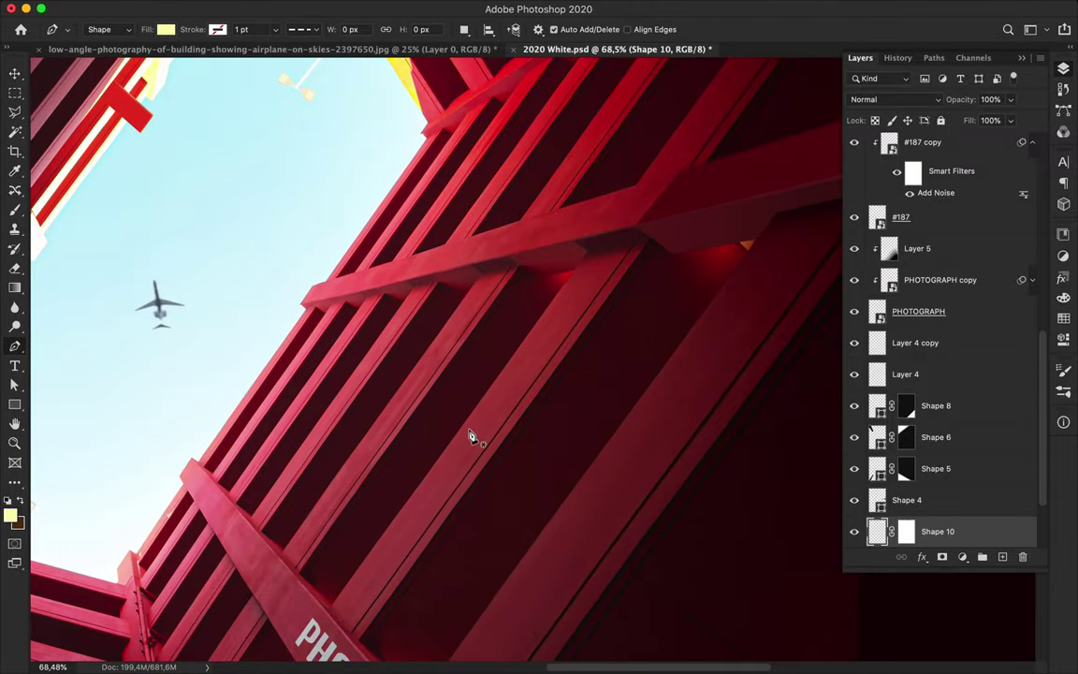
pyautogui.scroll(-2, 301, 375)
pyautogui.press('i')
pyautogui.click(409, 578)
pyautogui.click(719, 146)
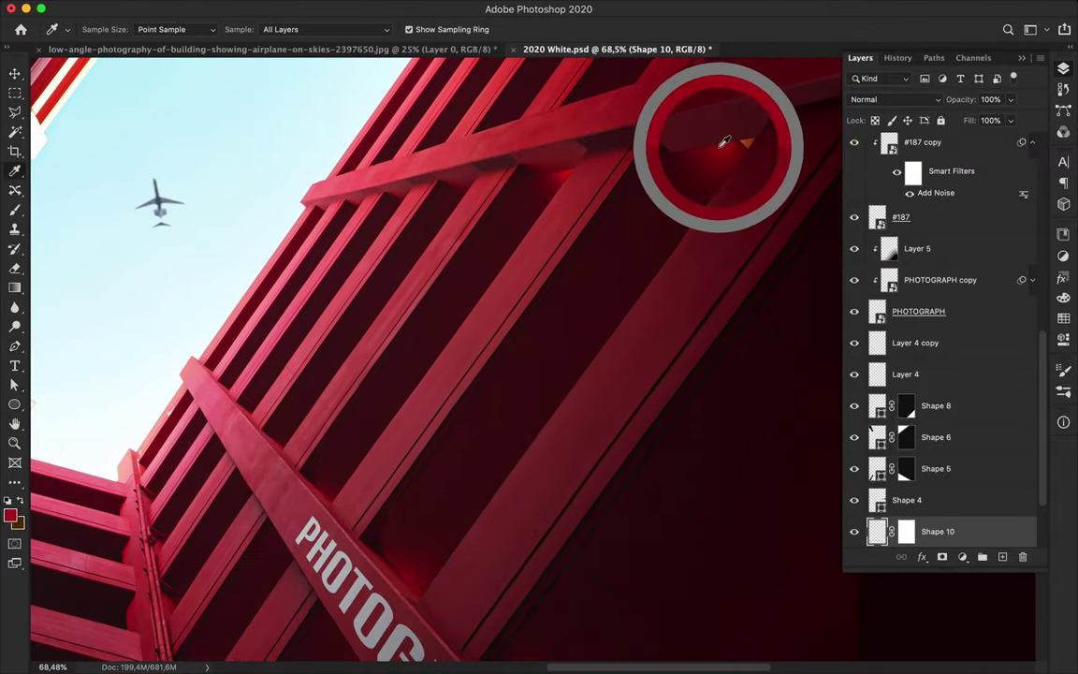
pyautogui.scroll(1, 582, 228)
pyautogui.hscroll(1, 582, 227)
pyautogui.scroll(2, 576, 358)
pyautogui.hscroll(1, 577, 359)
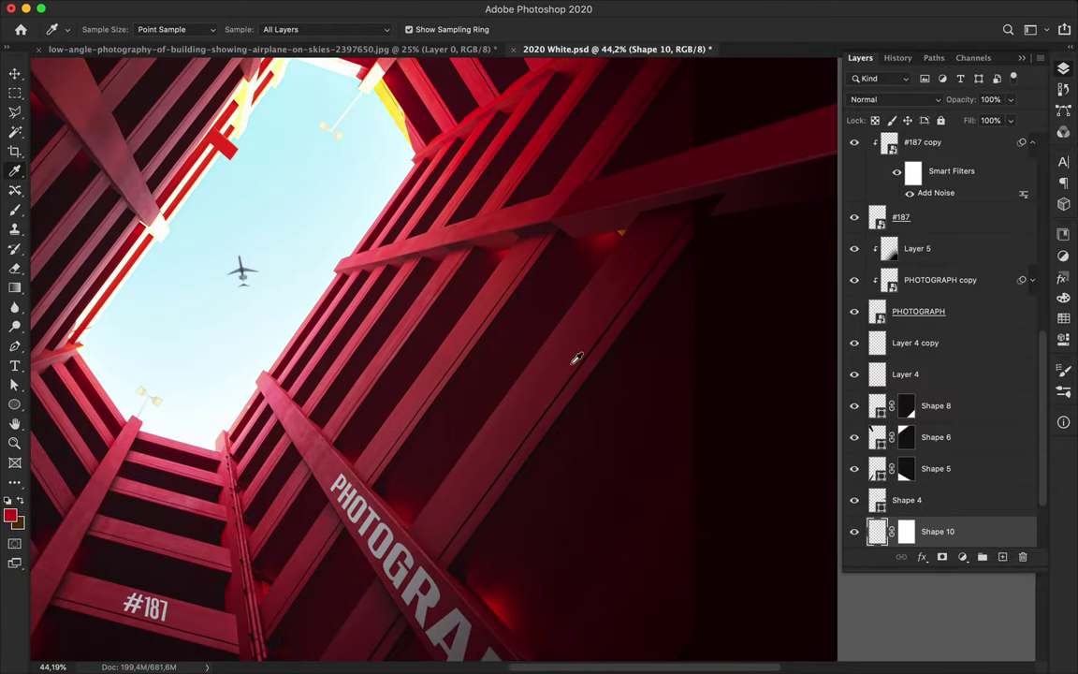
# Draw a red circle on the building wall and move it into place.
pyautogui.press('u')
pyautogui.moveTo(496, 401)
pyautogui.mouseDown()
pyautogui.moveTo(785, 585)
pyautogui.moveTo(698, 595)
pyautogui.mouseUp()
pyautogui.press('v')
pyautogui.moveTo(589, 493); pyautogui.dragTo(570, 447)
# Skew, stretch and rotate the circle about 39° into a slanted ellipse, then add a mask.
pyautogui.hotkey('ctrl', 't')
pyautogui.rightClick(611, 391)
pyautogui.click(645, 459)
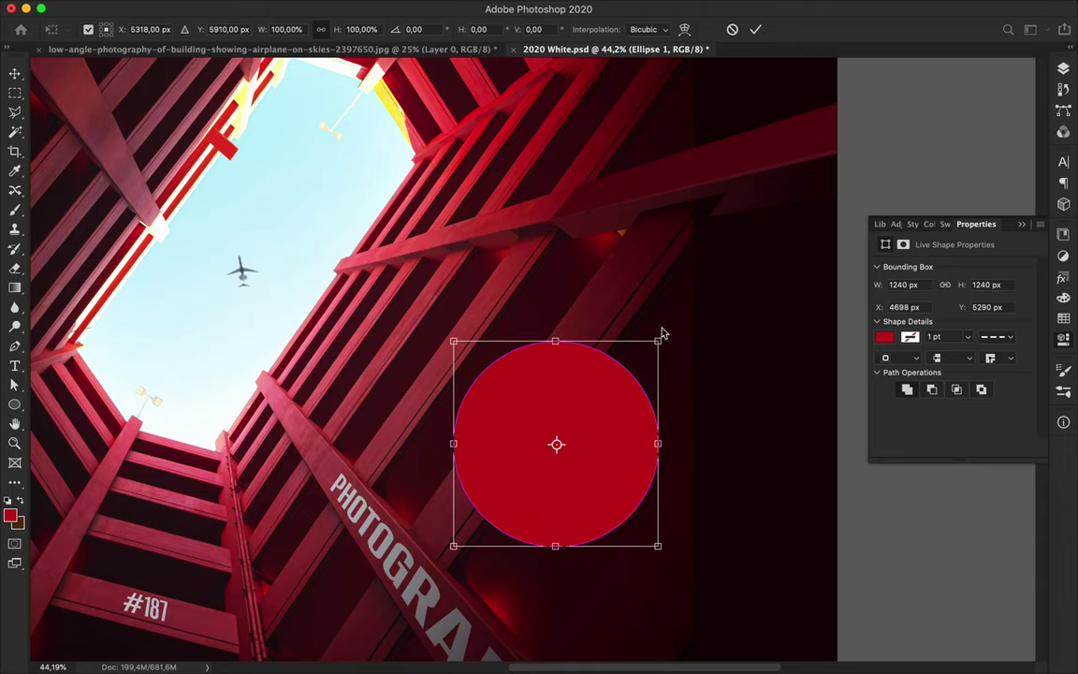
pyautogui.moveTo(556, 552)
pyautogui.mouseDown()
pyautogui.moveTo(655, 393)
pyautogui.moveTo(430, 440)
pyautogui.mouseUp()
pyautogui.moveTo(533, 412); pyautogui.dragTo(562, 379)
pyautogui.moveTo(681, 245)
pyautogui.mouseDown()
pyautogui.moveTo(698, 361)
pyautogui.moveTo(602, 416)
pyautogui.mouseUp()
pyautogui.moveTo(684, 383); pyautogui.dragTo(715, 307)
pyautogui.hotkey('ctrl', 'z')
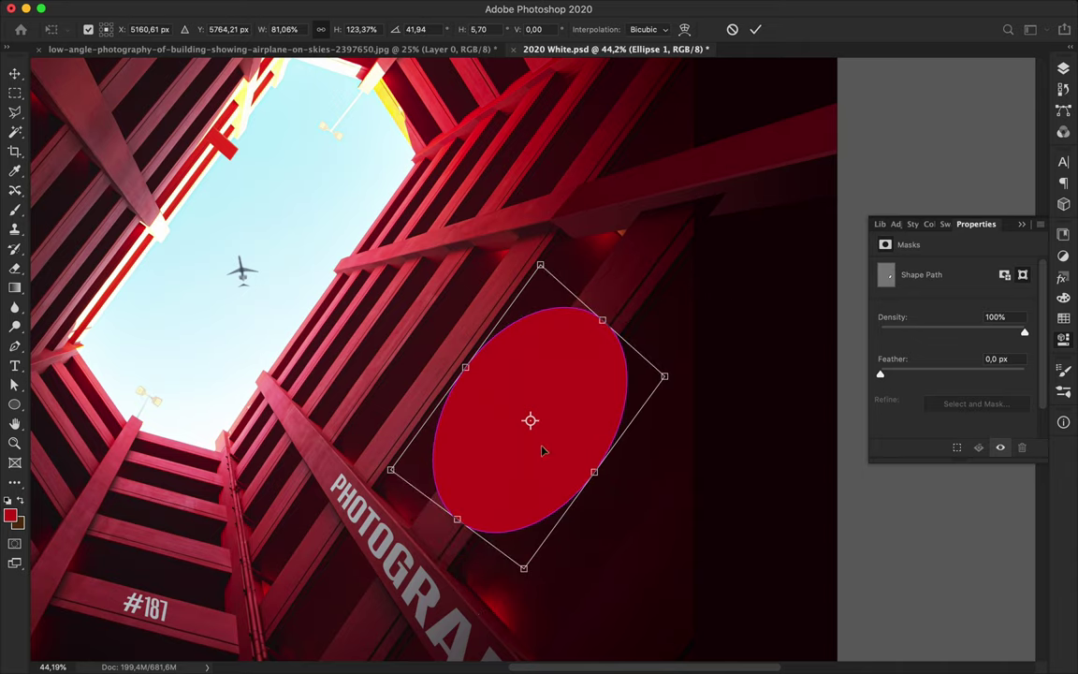
pyautogui.press('Return')
pyautogui.click(1063, 68)
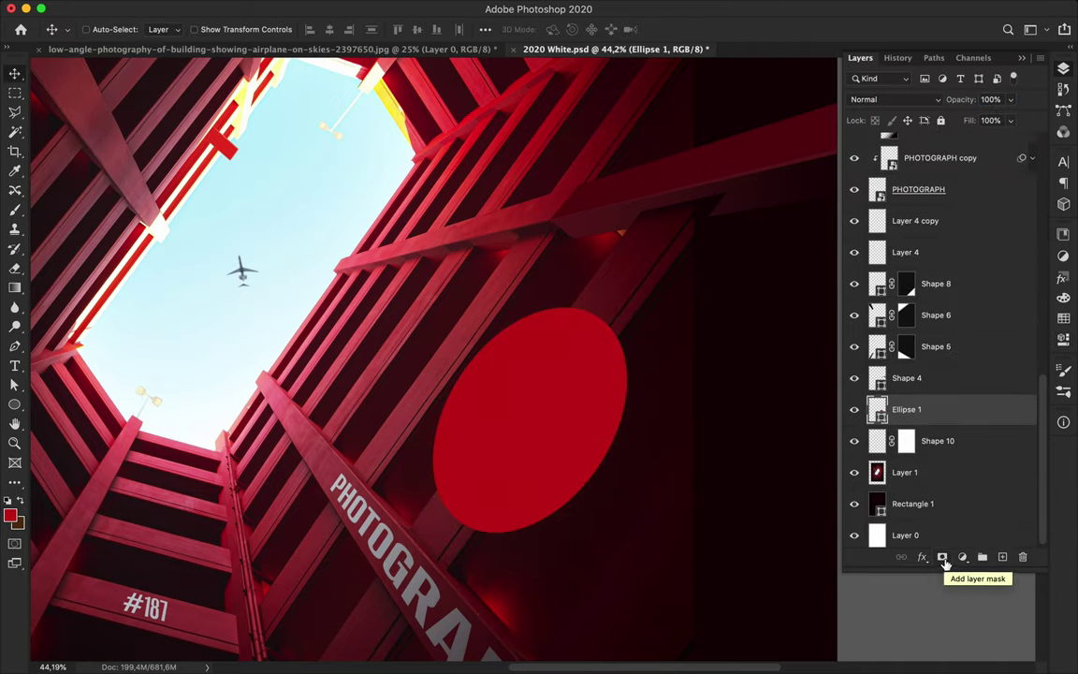
# Outline the beam area over the ellipse with a Polygonal Lasso selection.
pyautogui.scroll(5, 409, 460)
pyautogui.click(351, 496)
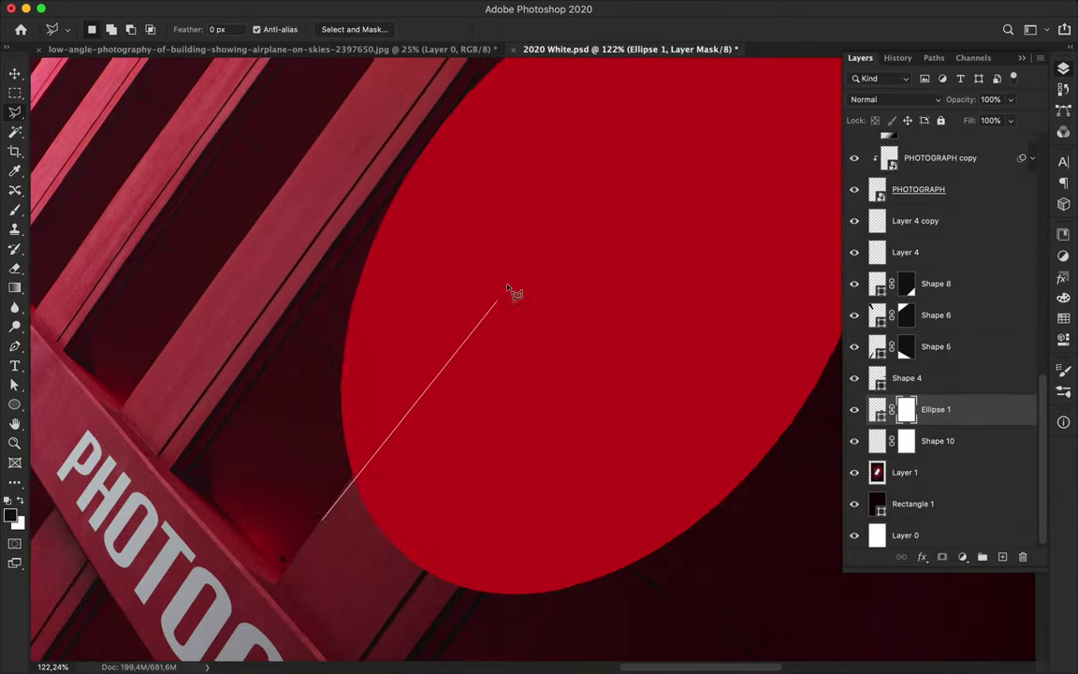
pyautogui.click(577, 173)
pyautogui.scroll(2, 235, 535)
pyautogui.doubleClick(145, 445)
pyautogui.scroll(2, 280, 484)
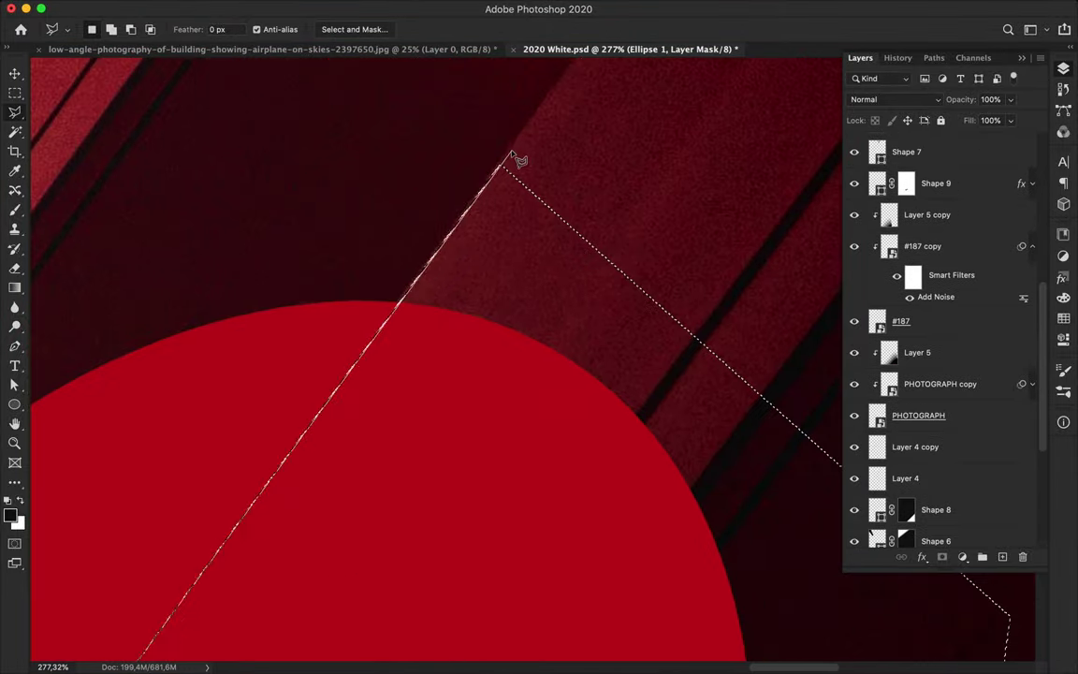
pyautogui.click(518, 156)
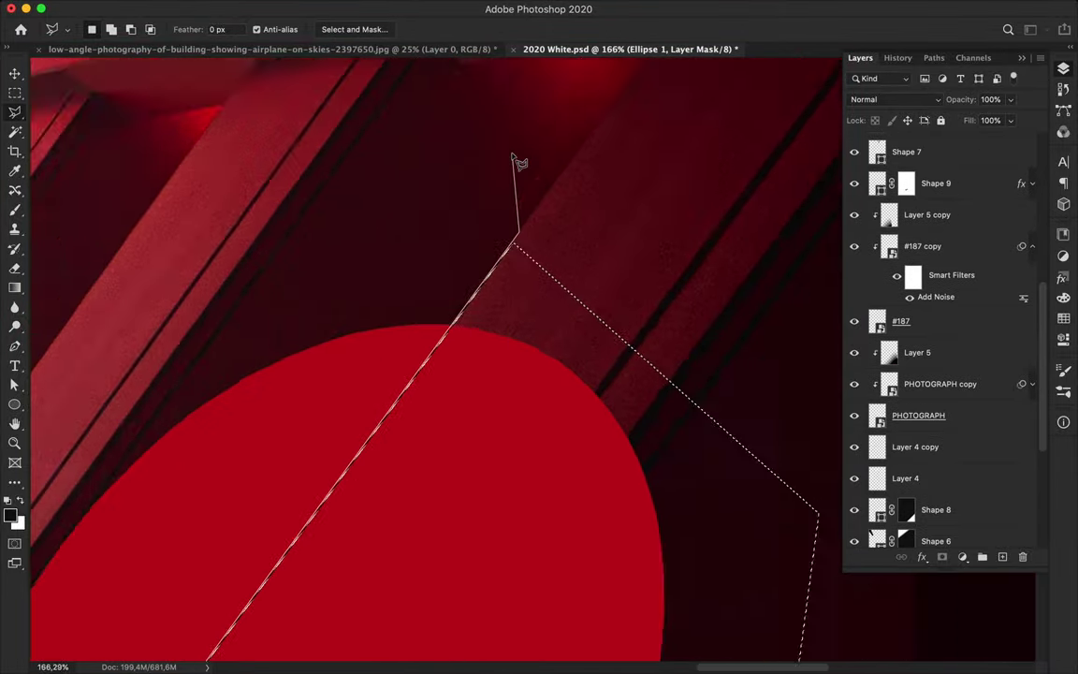
pyautogui.scroll(-2, 294, 464)
pyautogui.click(293, 463)
pyautogui.hscroll(-5, 293, 462)
pyautogui.click(293, 460)
pyautogui.click(251, 248)
pyautogui.scroll(-2, 251, 248)
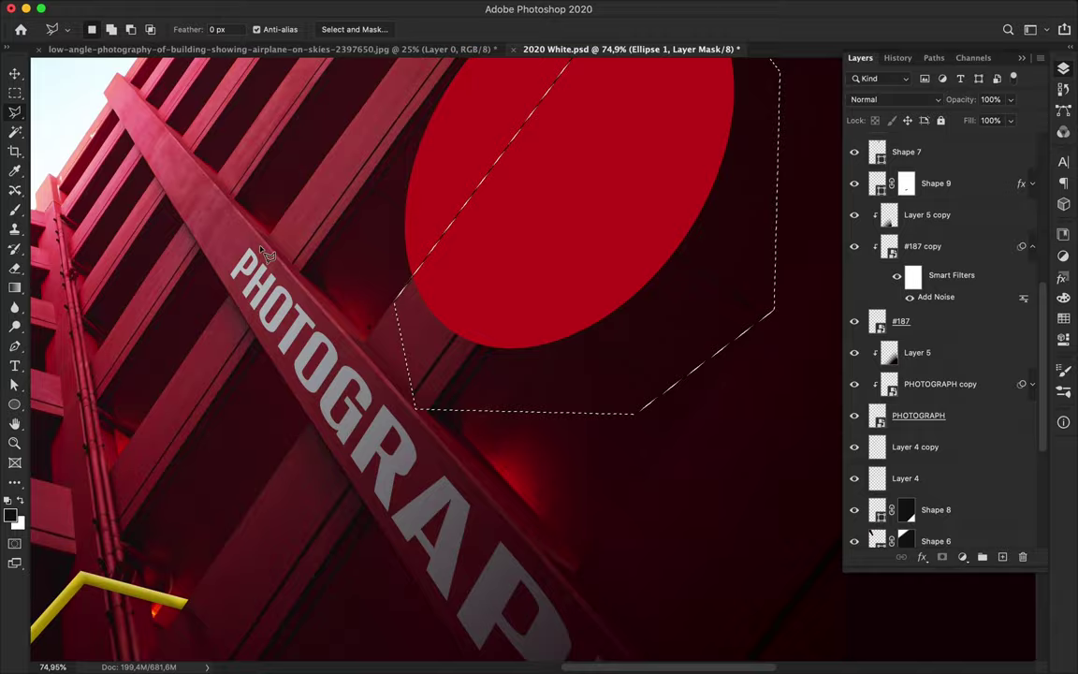
pyautogui.scroll(-2, 914, 284)
pyautogui.scroll(-4, 959, 536)
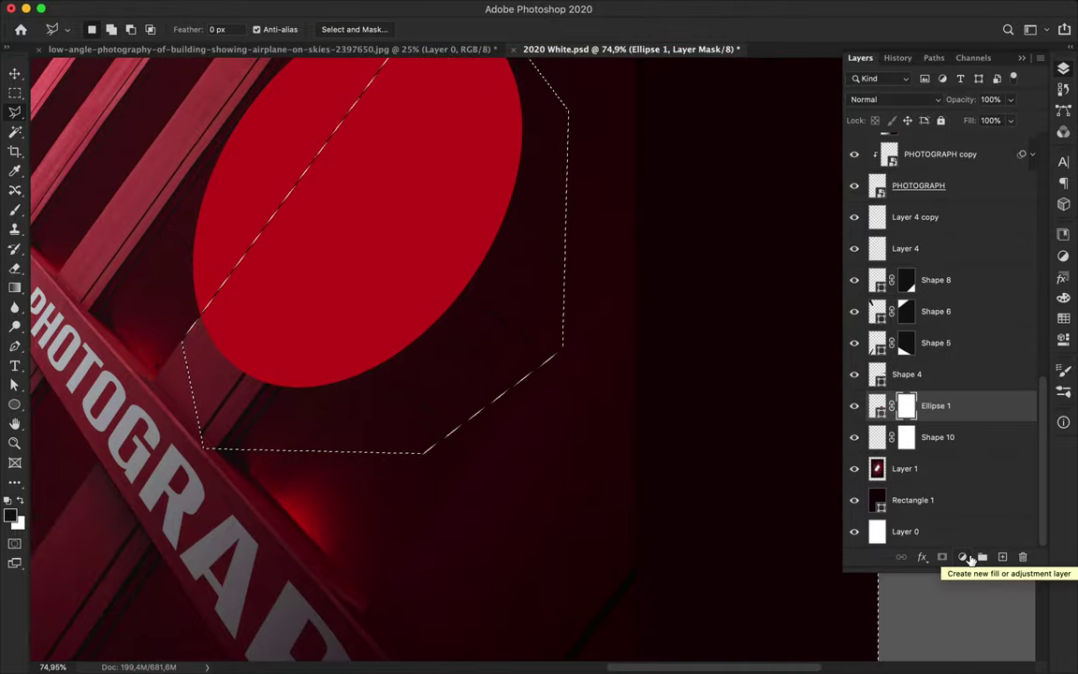
# Paint the mask with a 284 px brush to hide the ellipse inside the beam.
pyautogui.press('b')
pyautogui.rightClick(617, 334)
pyautogui.write('284')
pyautogui.press('Return')
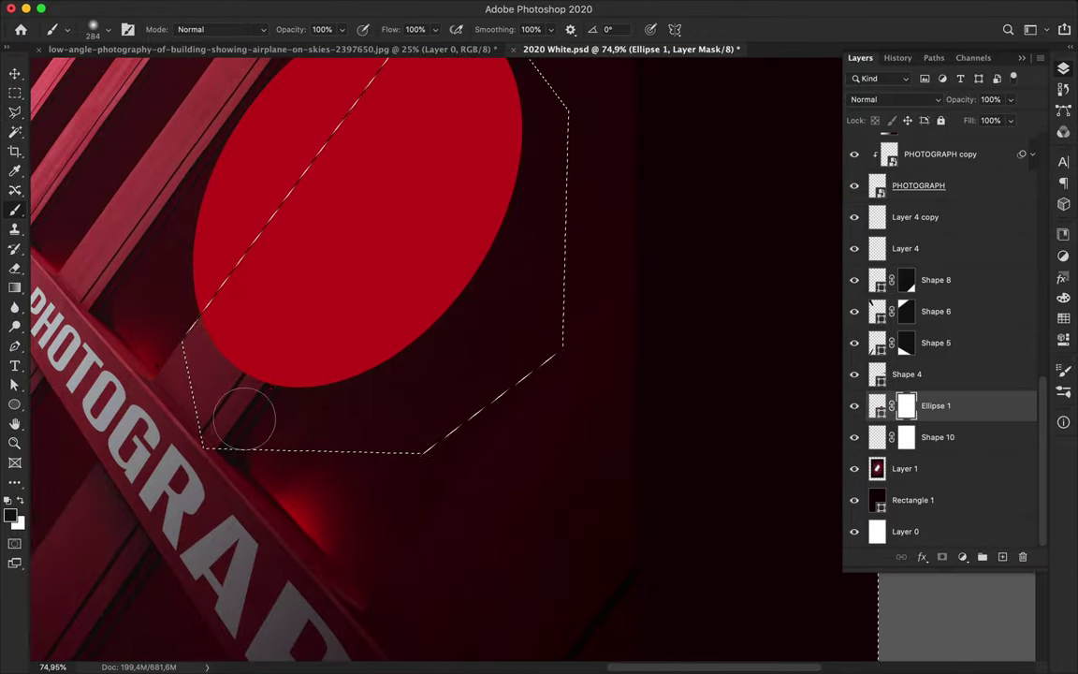
pyautogui.moveTo(241, 412); pyautogui.dragTo(133, 461)
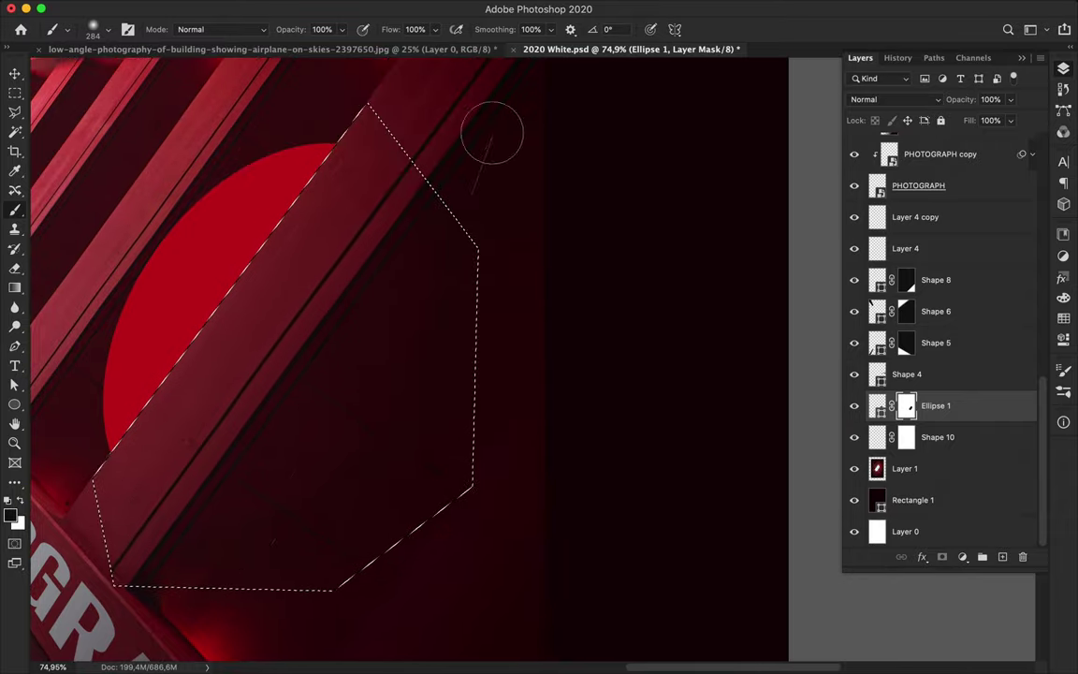
pyautogui.scroll(-3, 493, 166)
pyautogui.hotkey('ctrl', 'd')
# Nudge the ellipse right and down, then fill another beam selection into its mask.
pyautogui.hotkey('ctrl', '2')
pyautogui.press('v')
pyautogui.moveTo(328, 298)
pyautogui.mouseDown()
pyautogui.moveTo(330, 317)
pyautogui.moveTo(416, 351)
pyautogui.mouseUp()
pyautogui.scroll(-3, 343, 329)
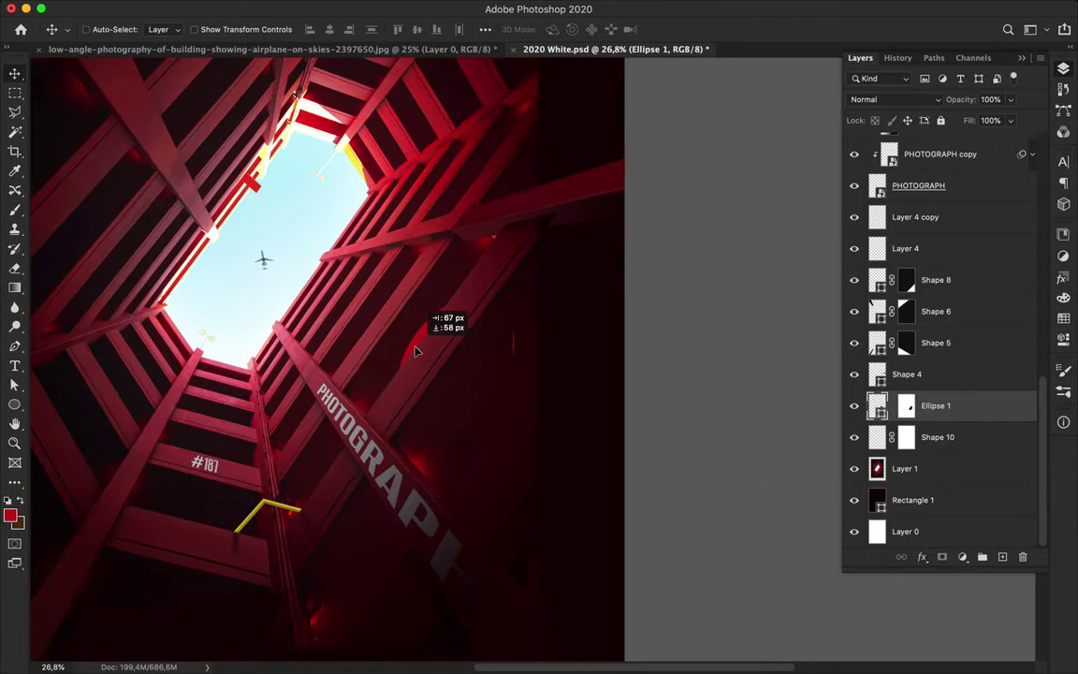
pyautogui.press('l')
pyautogui.click(394, 450)
pyautogui.press('b')
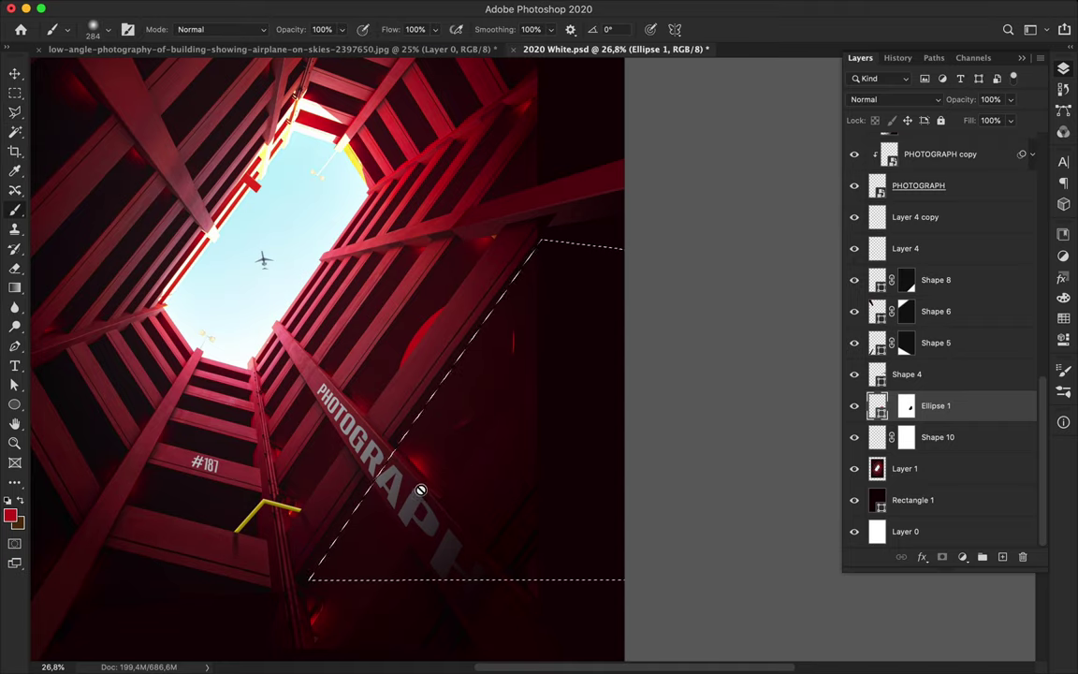
pyautogui.hotkey('alt', 'BackSpace')
pyautogui.hotkey('ctrl', 'd')
# Duplicate the ellipse layer as a smart object and start a Gaussian Blur at 61.9 px radius.
pyautogui.press('m')
pyautogui.hotkey('ctrl', 'j')
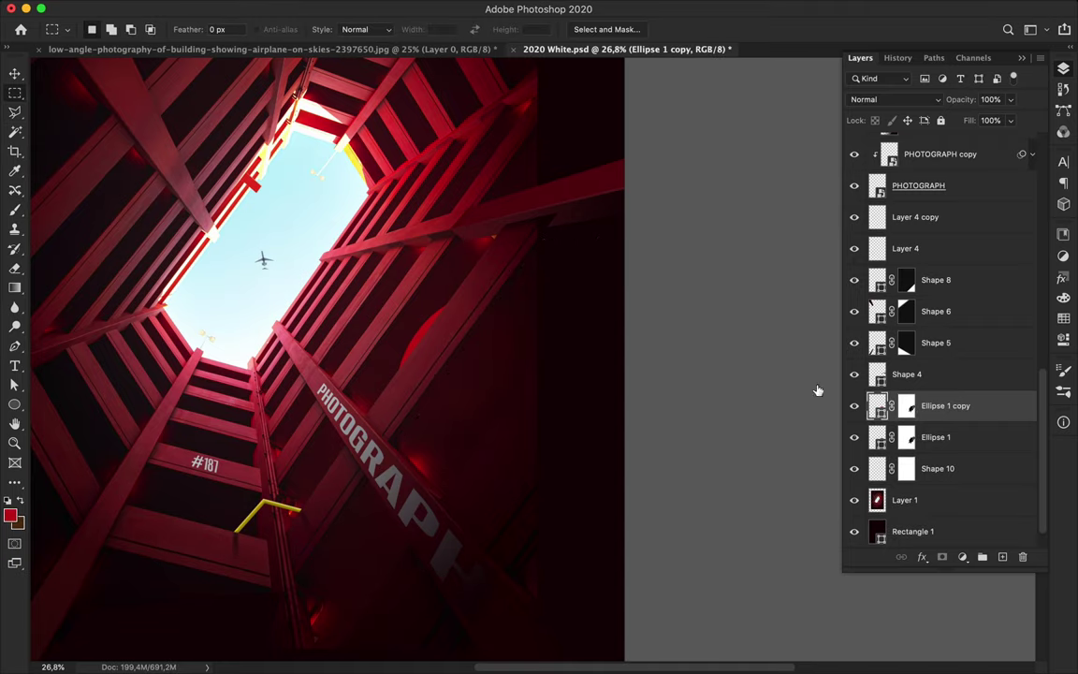
pyautogui.click(350, 8)
pyautogui.click(361, 48)
pyautogui.press('Return')
pyautogui.click(350, 8)
pyautogui.click(608, 242)
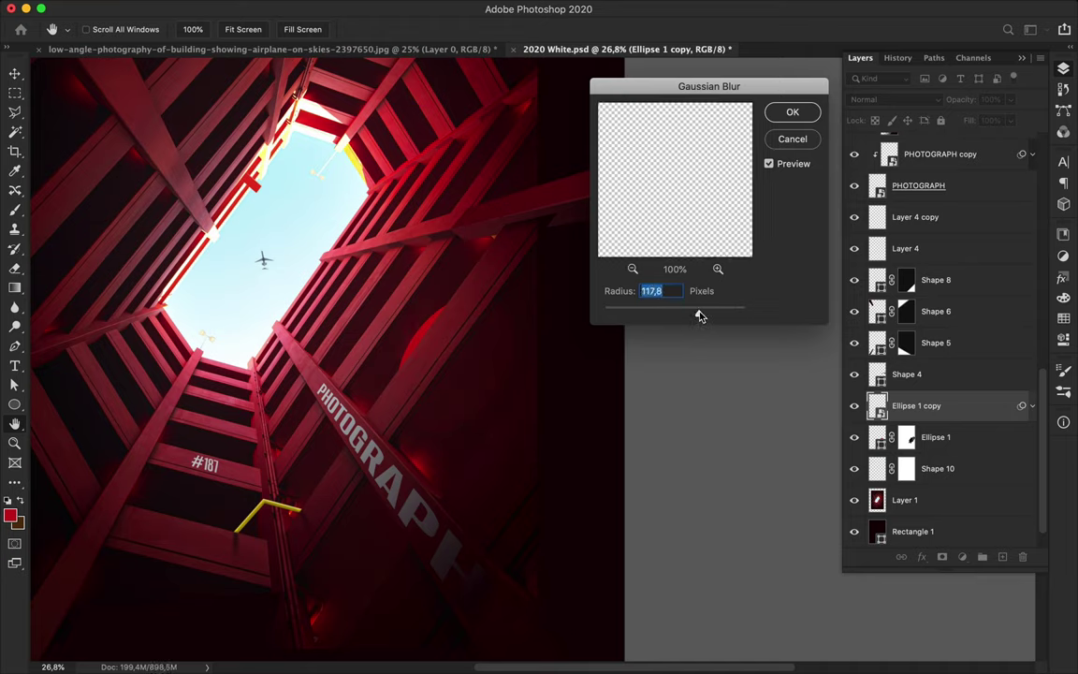
# Apply a 61.9 px Gaussian Blur to the ellipse copy, then hide it.
pyautogui.click(786, 114)
pyautogui.press('v')
pyautogui.hscroll(-3, 602, 413)
pyautogui.scroll(-2, 552, 299)
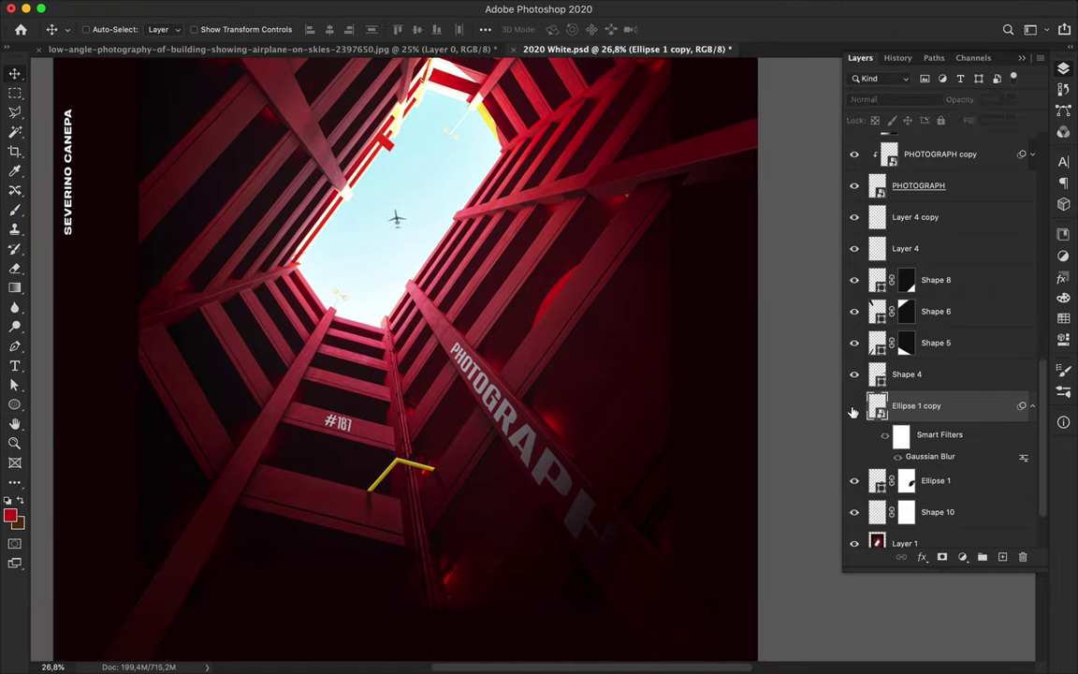
pyautogui.click(853, 411)
pyautogui.scroll(-2, 853, 412)
# Load the ellipse shape as a selection and mask the blurred ellipse copy with it.
pyautogui.keyDown('super'); pyautogui.click(877, 406); pyautogui.keyUp('super')
pyautogui.press('b')
pyautogui.click(108, 29)
pyautogui.click(546, 371)
pyautogui.hotkey('alt', ']')
pyautogui.click(943, 557)
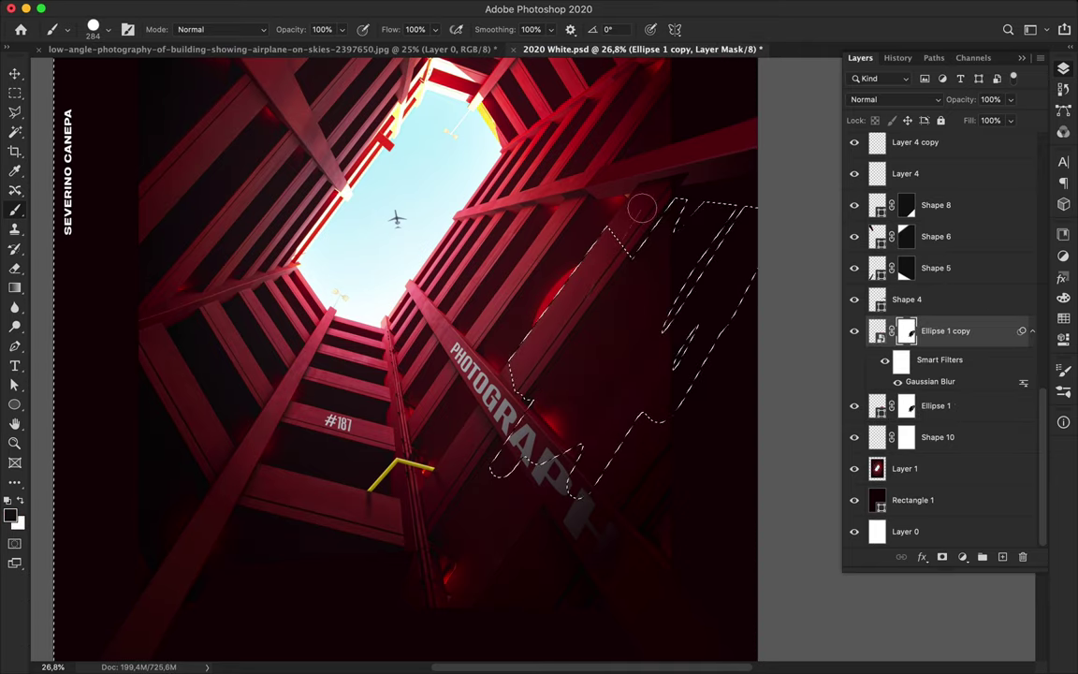
pyautogui.scroll(4, 658, 328)
# Dismiss the hidden-layer alert and clear the selection.
pyautogui.press('e')
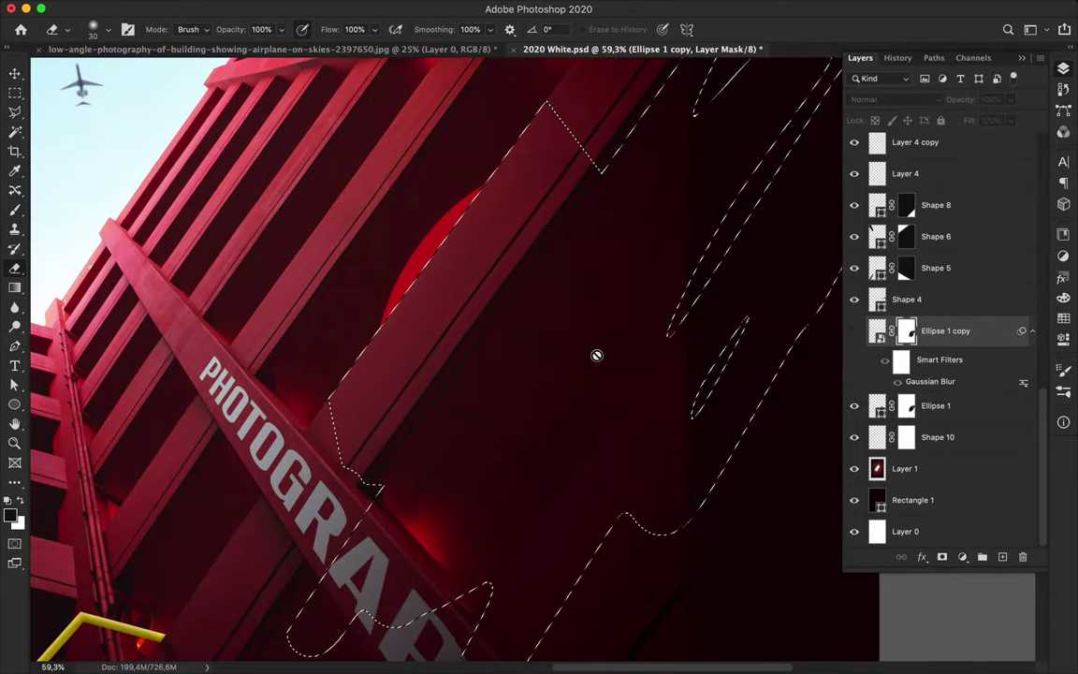
pyautogui.scroll(-2, 597, 355)
pyautogui.press('b')
pyautogui.click(577, 353)
pyautogui.press('Return')
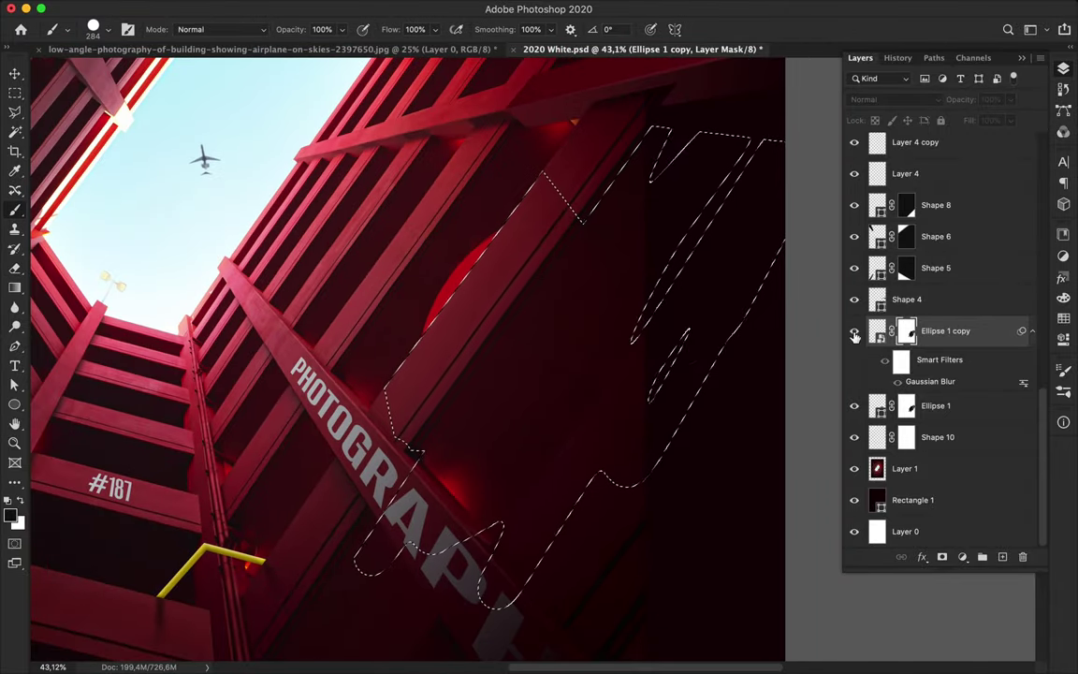
pyautogui.press('v')
pyautogui.press('l')
pyautogui.hotkey('ctrl', 'd')
pyautogui.press('v')
# Load the ellipse copy mask on Layer 1, set the eraser to 316, and hide the original ellipse.
pyautogui.click(984, 480)
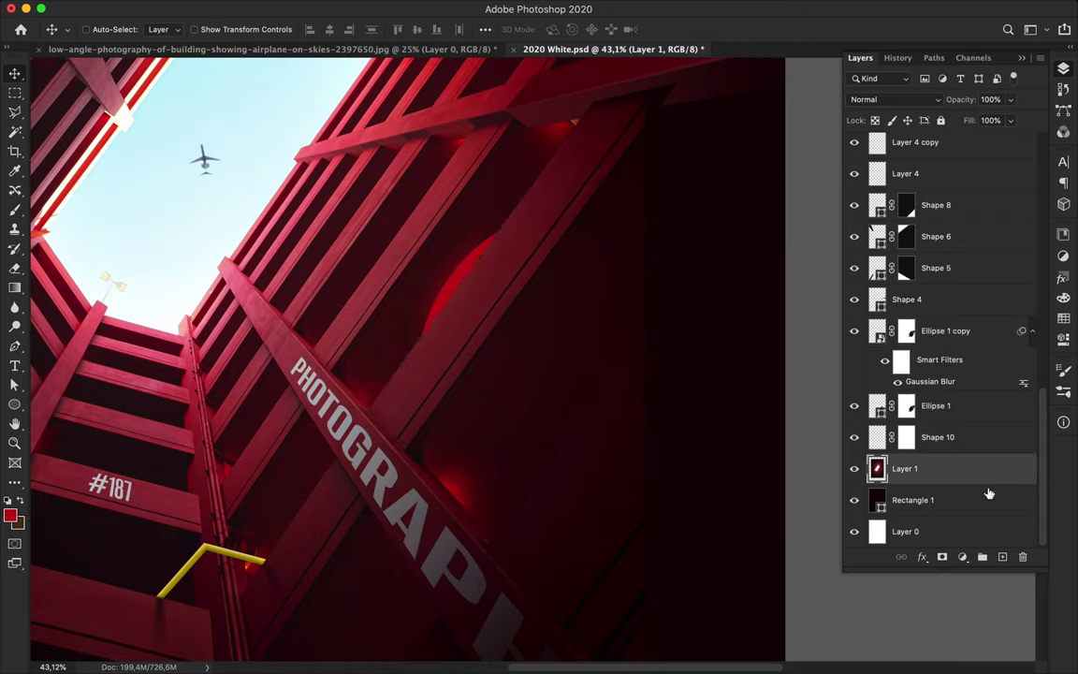
pyautogui.keyDown('ctrl'); pyautogui.click(906, 330); pyautogui.keyUp('ctrl')
pyautogui.press('e')
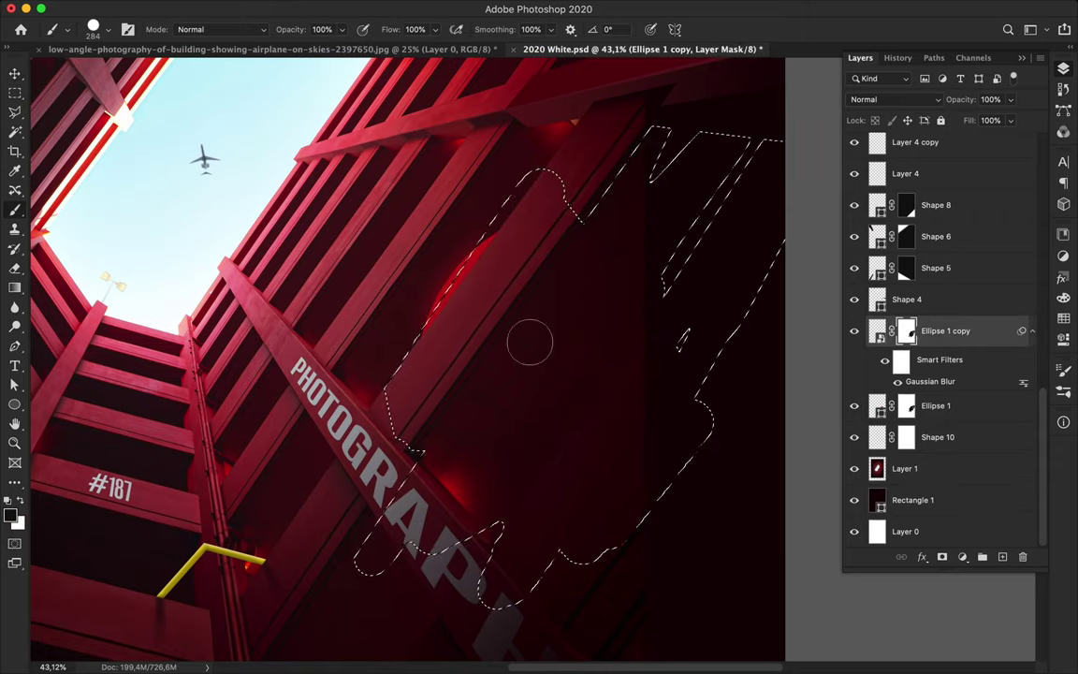
pyautogui.rightClick(577, 311)
pyautogui.doubleClick(689, 485)
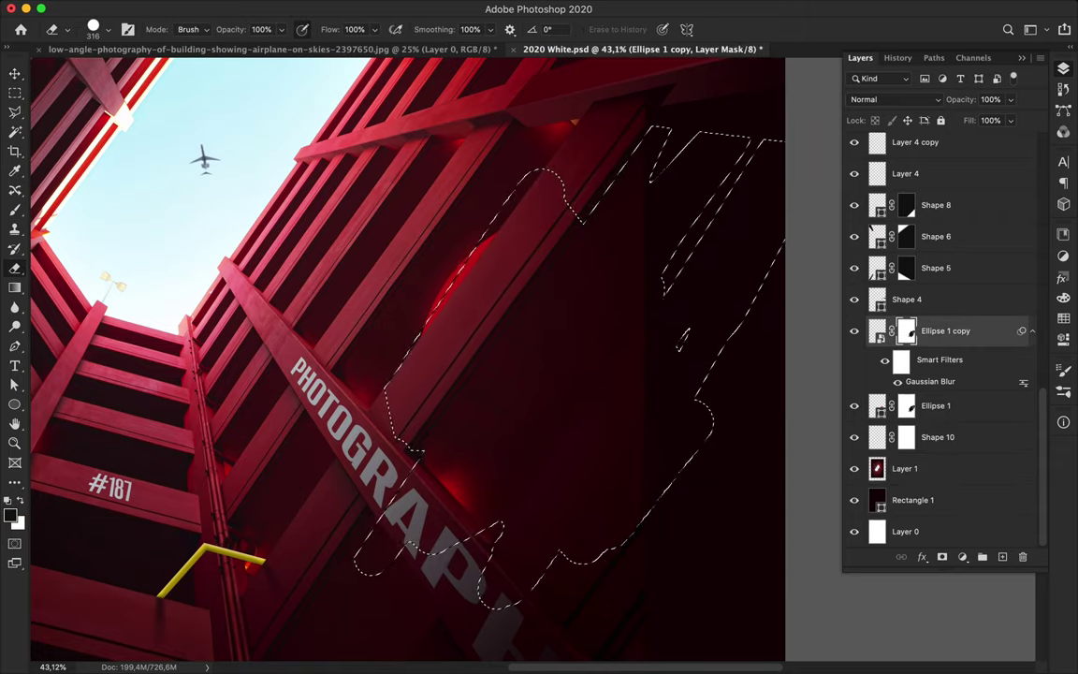
pyautogui.press('v')
pyautogui.scroll(-3, 533, 359)
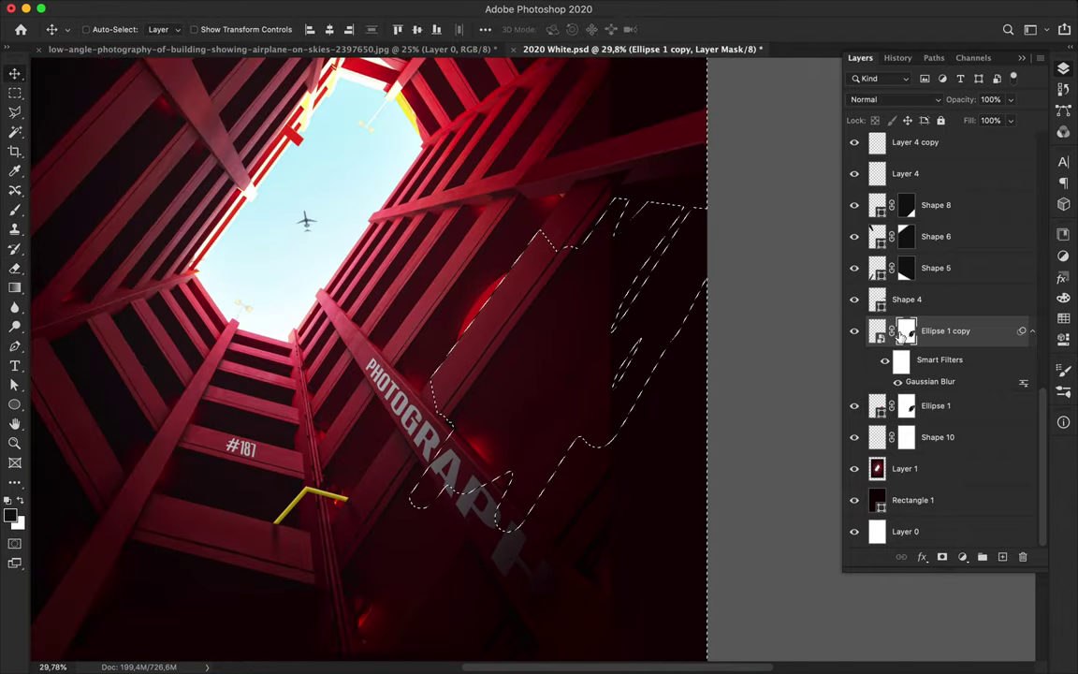
pyautogui.click(853, 405)
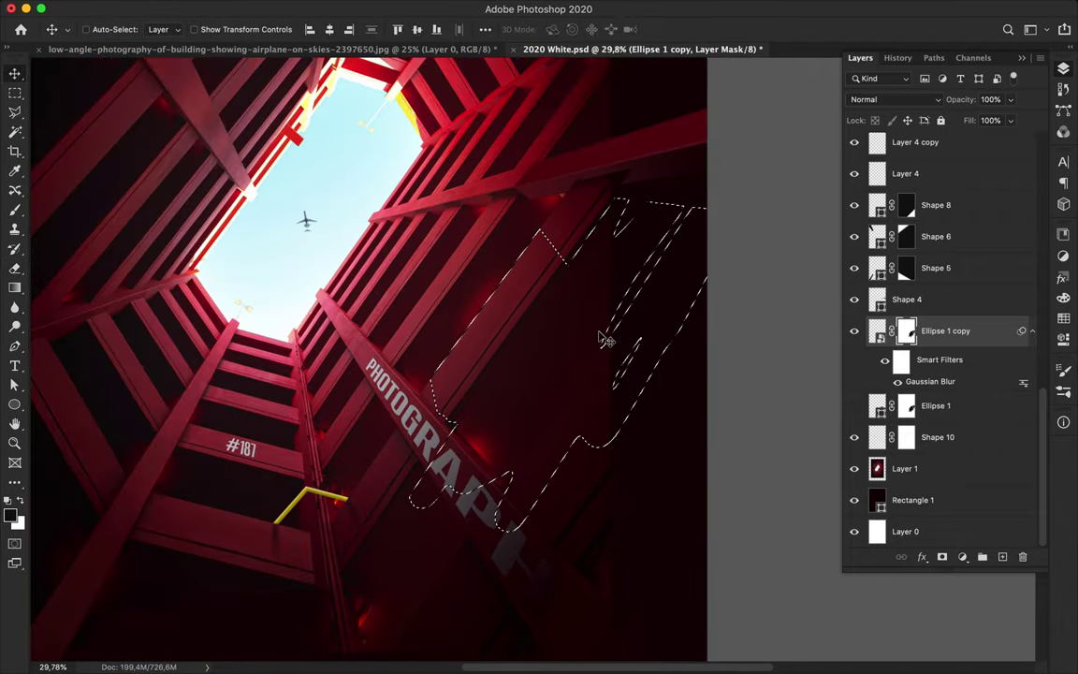
pyautogui.scroll(5, 481, 309)
pyautogui.scroll(-3, 510, 339)
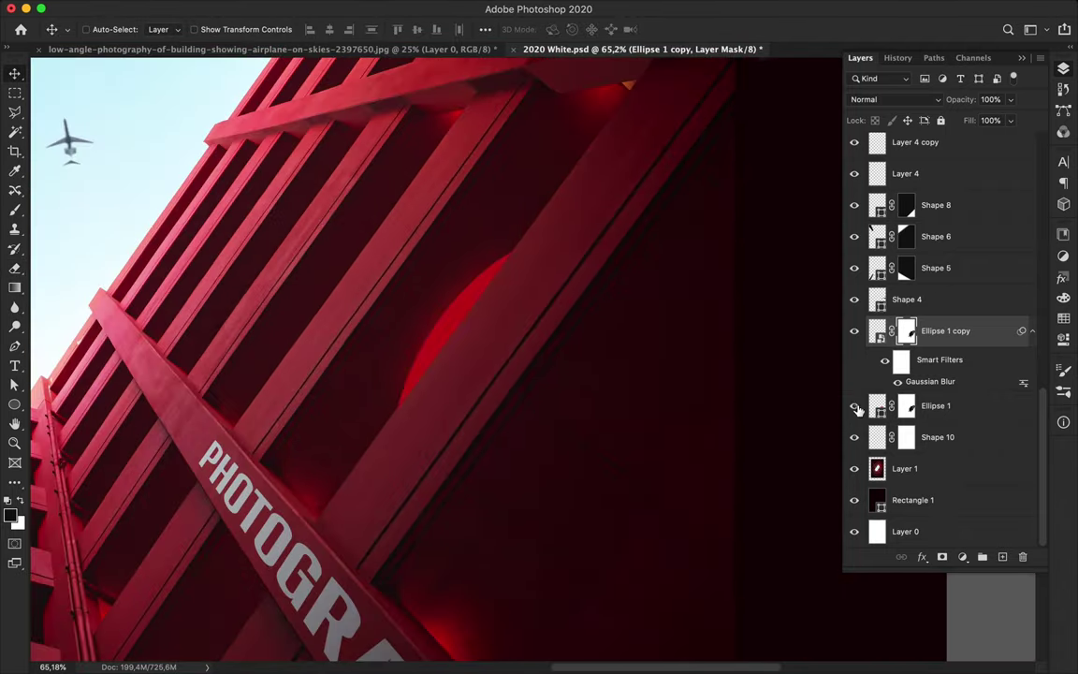
# Show the original ellipse and erase its mask to reveal more red glow beside the beam.
pyautogui.click(853, 405)
pyautogui.keyDown('ctrl'); pyautogui.click(906, 406); pyautogui.keyUp('ctrl')
pyautogui.press('e')
pyautogui.moveTo(652, 278)
pyautogui.mouseDown()
pyautogui.moveTo(512, 584)
pyautogui.moveTo(494, 456)
pyautogui.moveTo(654, 288)
pyautogui.moveTo(580, 361)
pyautogui.mouseUp()
pyautogui.press('x')
pyautogui.hotkey('ctrl', 'd')
# Target the ellipse copy's mask and pick a soft round brush.
pyautogui.click(906, 331)
pyautogui.hotkey('ctrl', 'd')
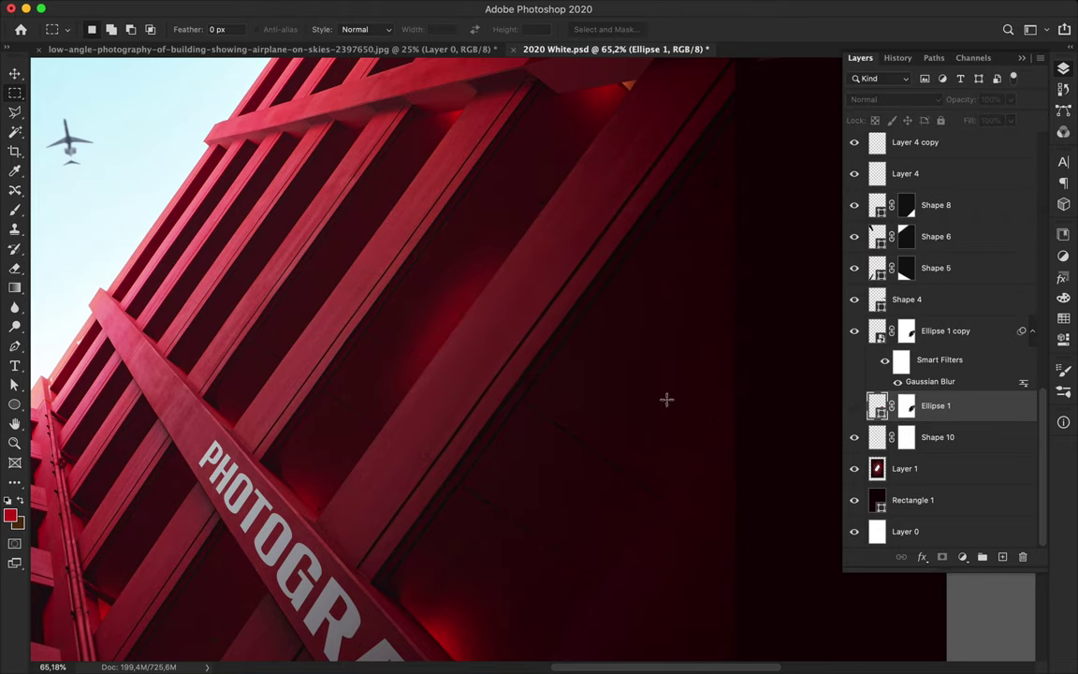
pyautogui.scroll(5, 425, 286)
pyautogui.rightClick(319, 422)
pyautogui.press(',')
pyautogui.press('w')
pyautogui.press('l')
pyautogui.scroll(3, 547, 91)
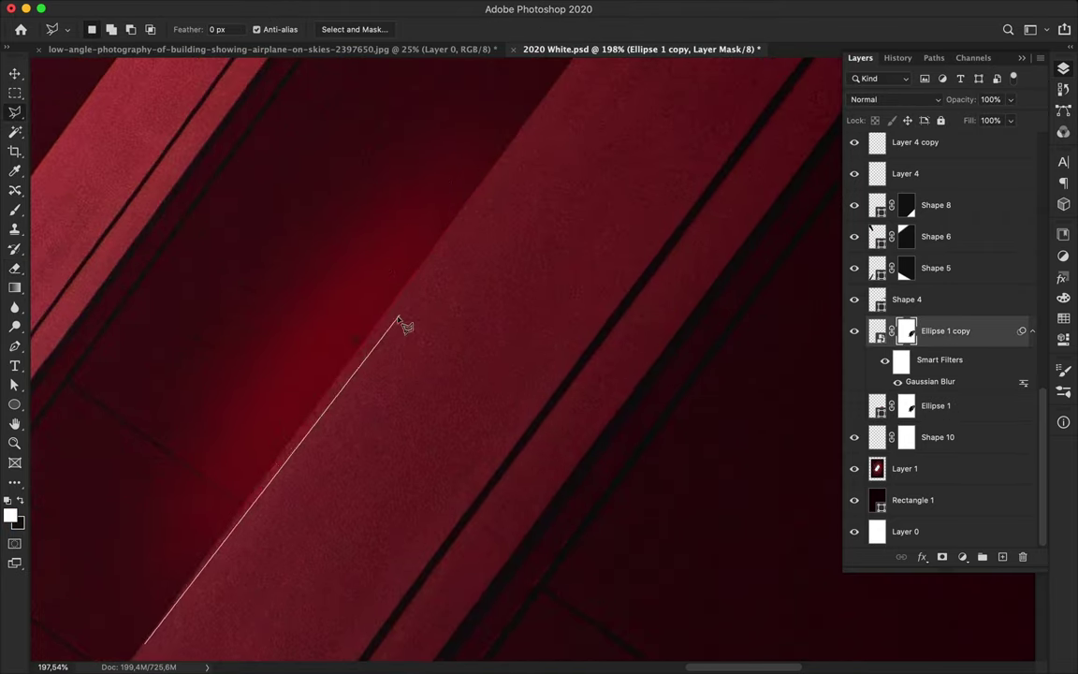
# Lasso the beam edge and fill that area on the copy's mask to keep the beam clean.
pyautogui.press('b')
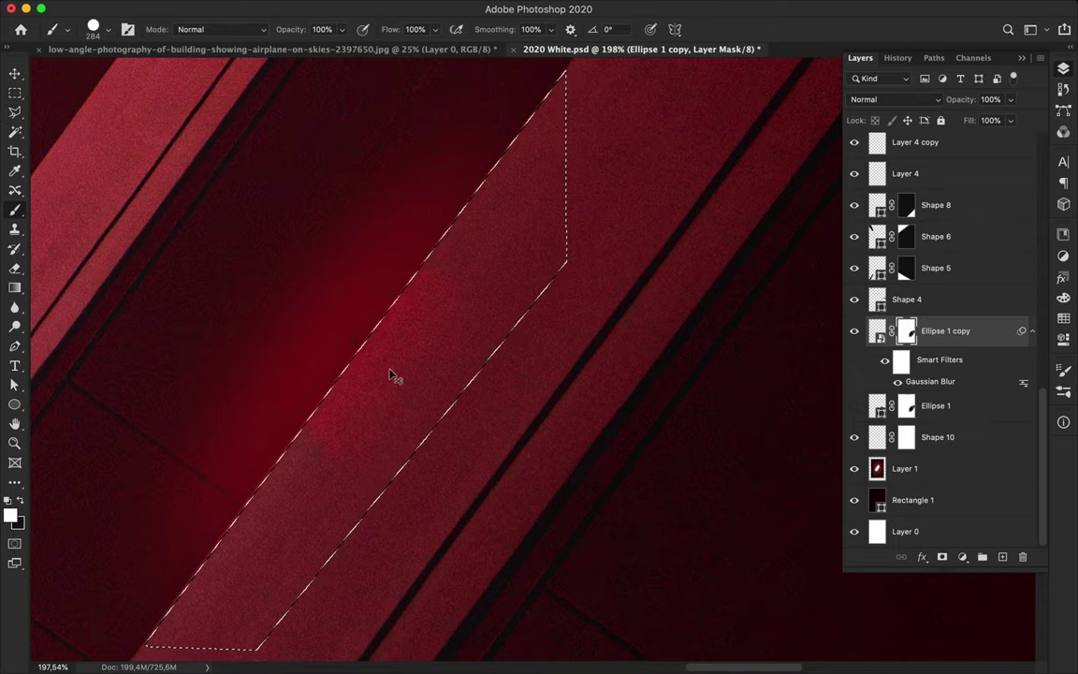
pyautogui.press('m')
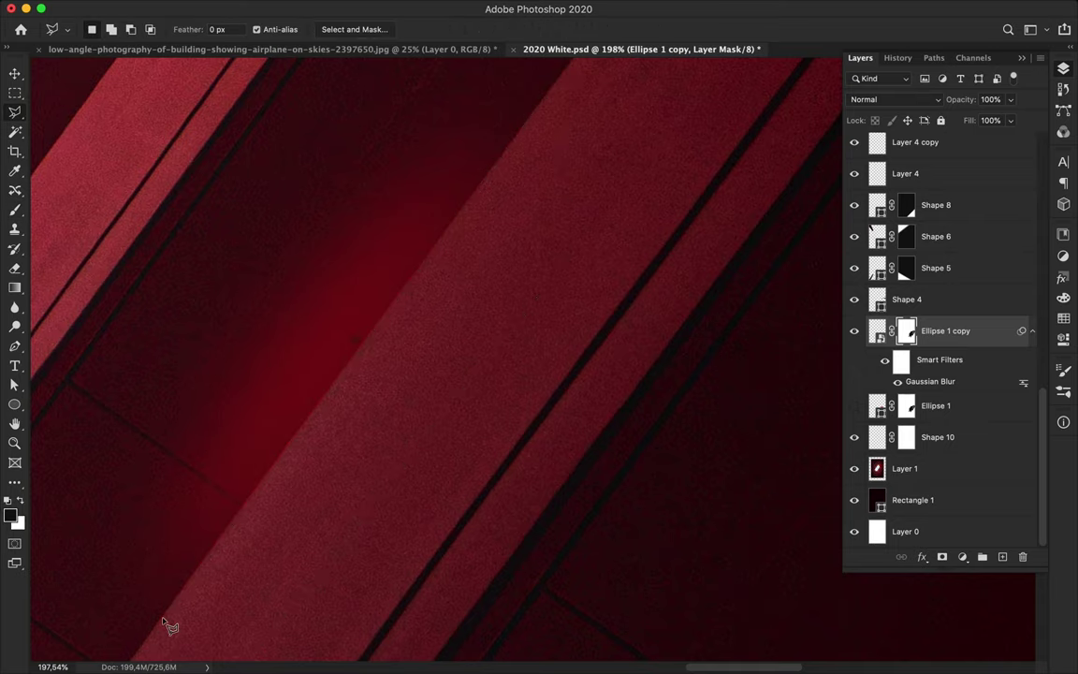
pyautogui.click(465, 231)
pyautogui.click(493, 401)
pyautogui.press('Return')
pyautogui.press('b')
pyautogui.hotkey('ctrl', 'd')
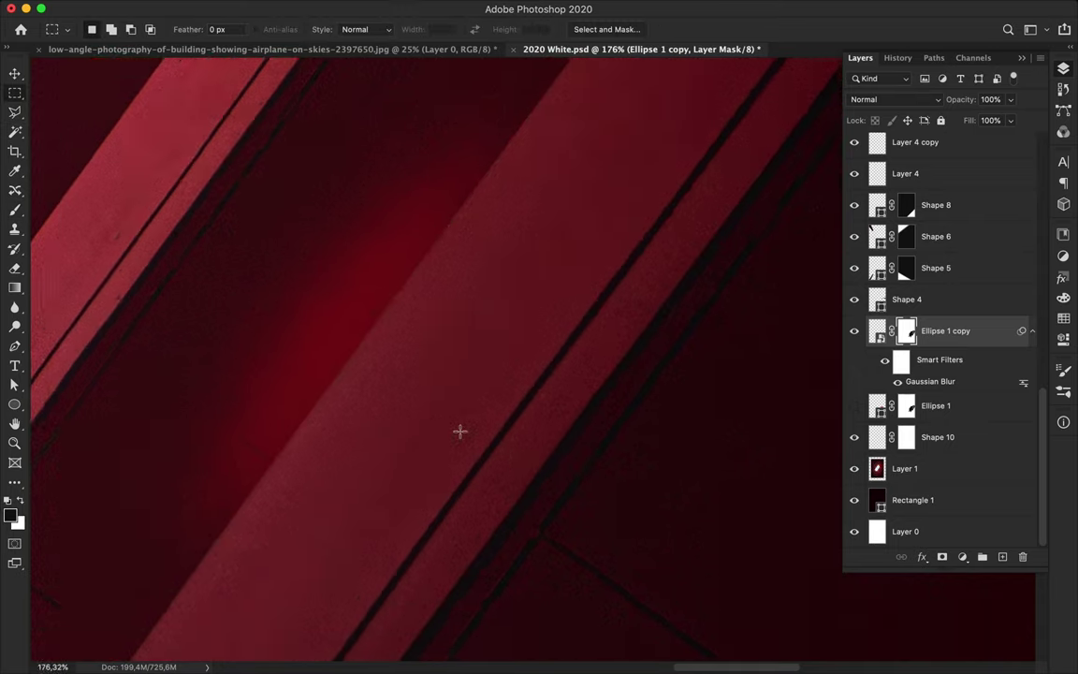
# Duplicate the blurred ellipse copy to create Ellipse 1 copy 2.
pyautogui.press('v')
pyautogui.moveTo(973, 333); pyautogui.dragTo(945, 398)
pyautogui.click(962, 557)
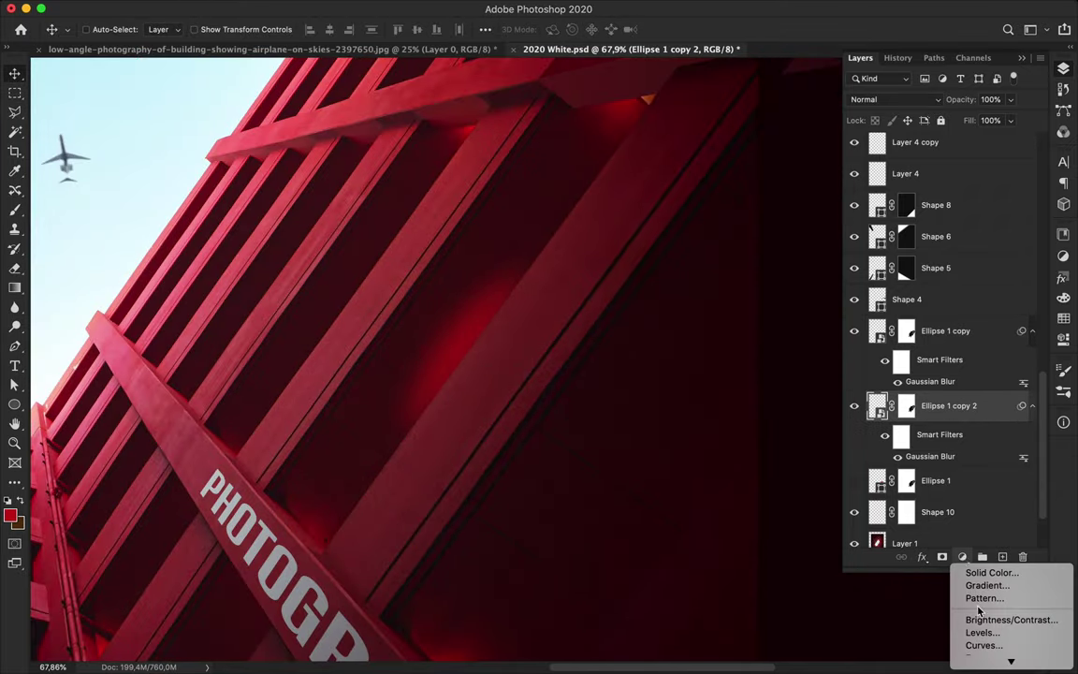
# Add a Hue/Saturation adjustment at Saturation -100, clipped to the glow ellipse.
pyautogui.click(1003, 637)
pyautogui.moveTo(953, 356); pyautogui.dragTo(840, 363)
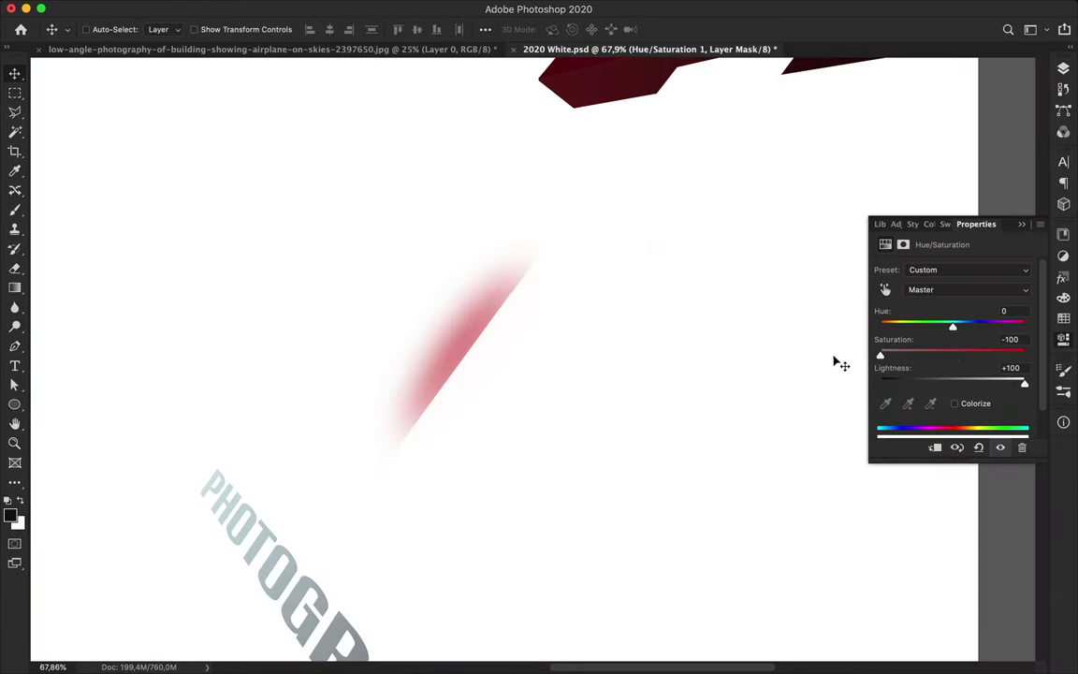
pyautogui.click(1063, 68)
pyautogui.keyDown('alt'); pyautogui.click(867, 421); pyautogui.keyUp('alt')
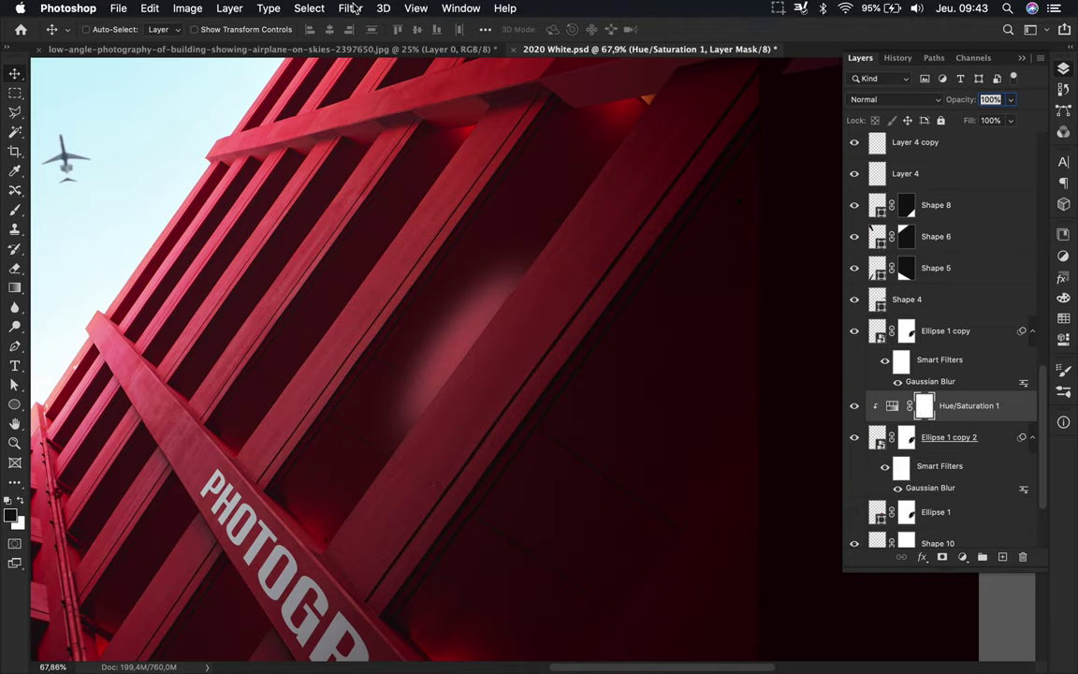
# Delete the Hue/Saturation adjustment and set Ellipse 1 copy 2 to Linear Dodge (Add).
pyautogui.click(889, 99)
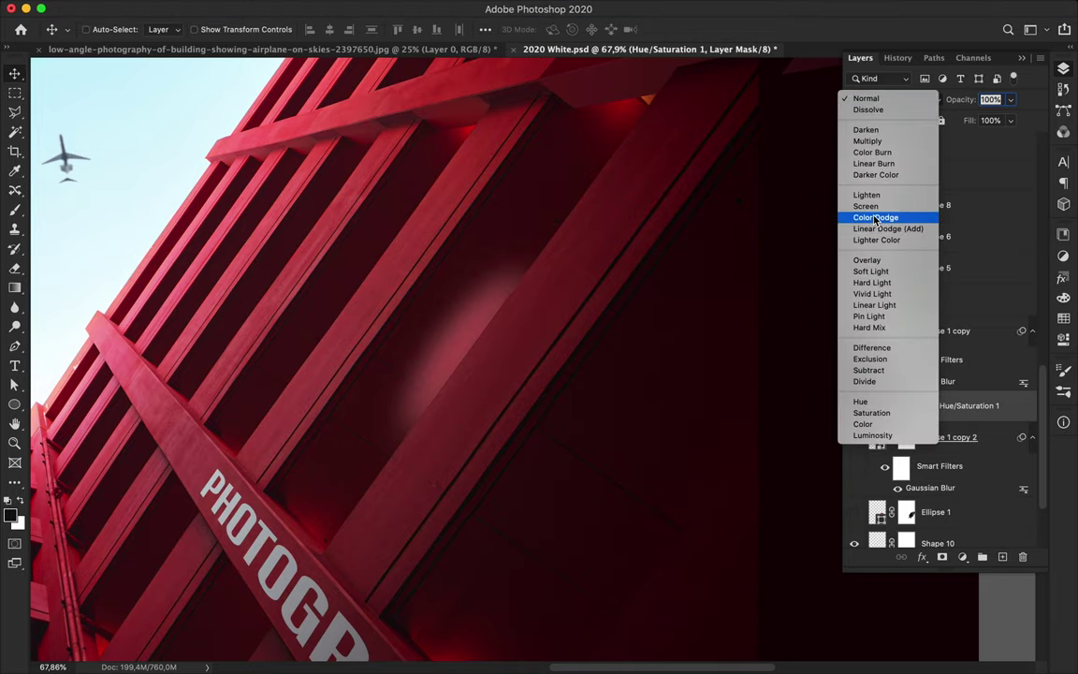
pyautogui.press('Escape')
pyautogui.press('Delete')
pyautogui.click(906, 101)
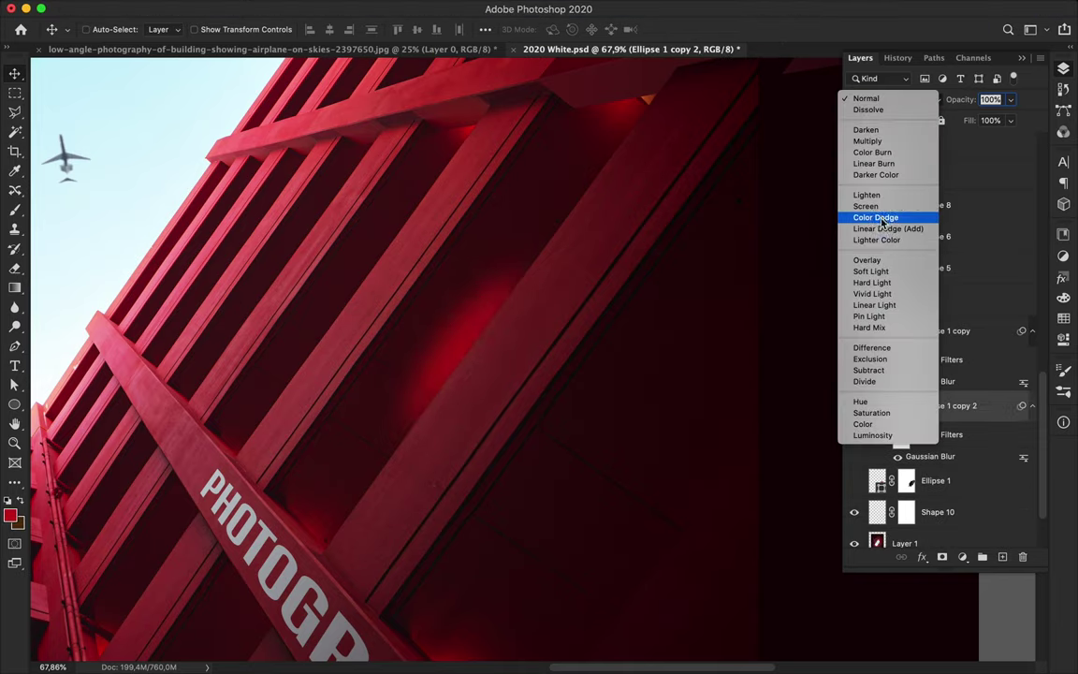
pyautogui.click(884, 229)
pyautogui.scroll(-5, 602, 368)
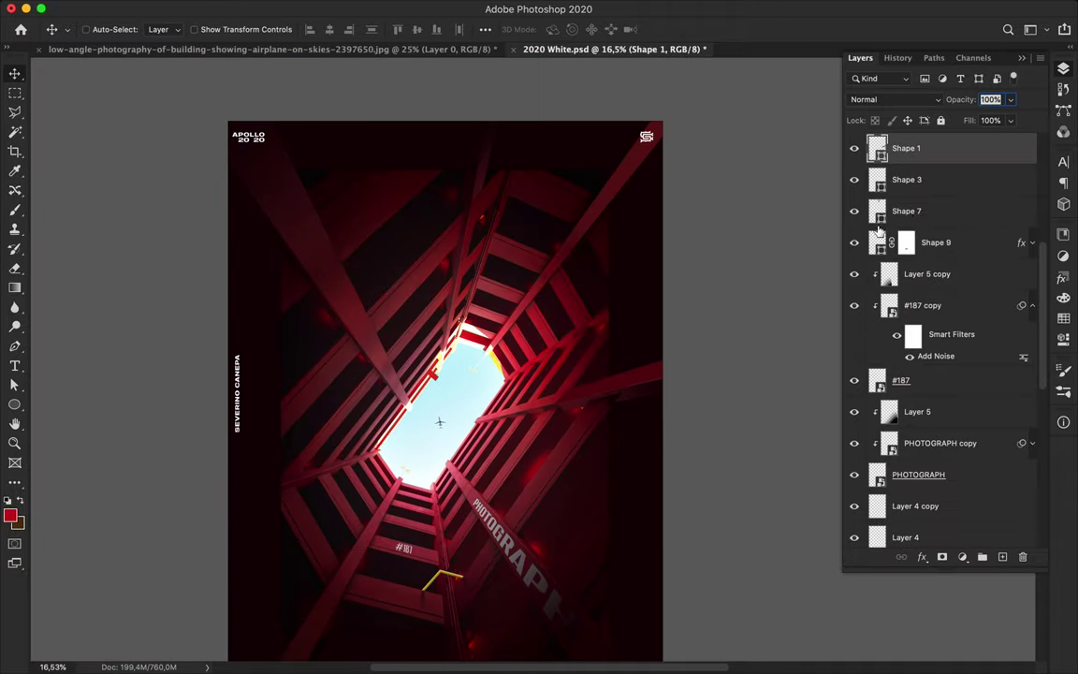
# Group the Shape 1, 3 and 4 beams into Group 1.
pyautogui.moveTo(854, 148); pyautogui.dragTo(854, 164)
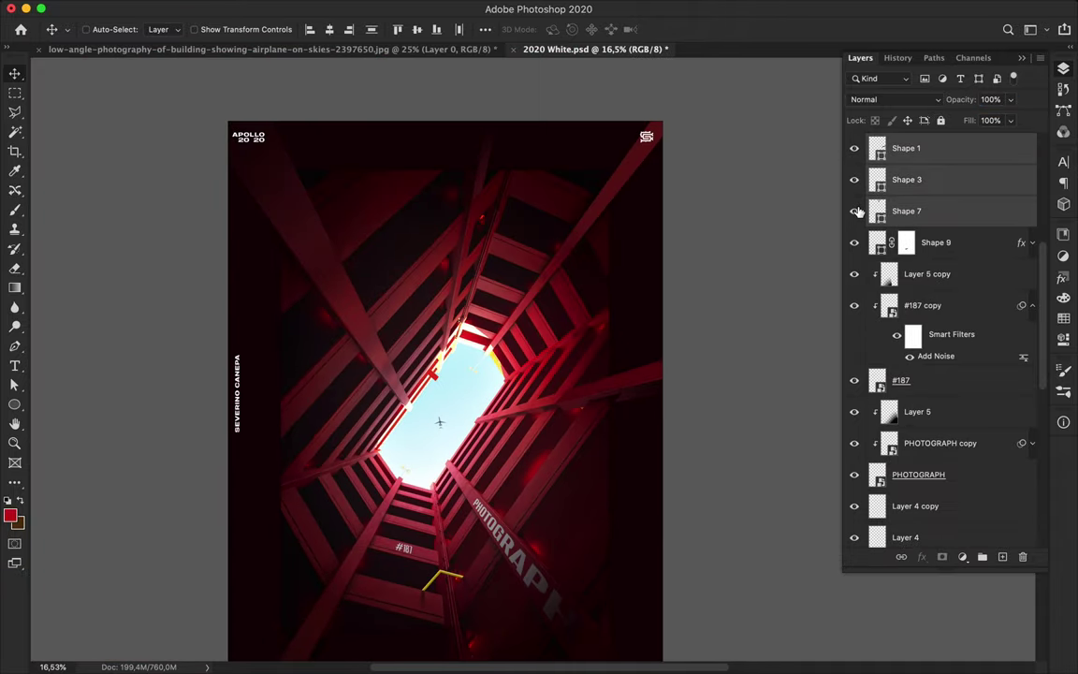
pyautogui.scroll(-10, 858, 211)
pyautogui.moveTo(906, 530)
pyautogui.mouseDown()
pyautogui.moveTo(859, 342)
pyautogui.moveTo(877, 338)
pyautogui.moveTo(854, 305)
pyautogui.mouseUp()
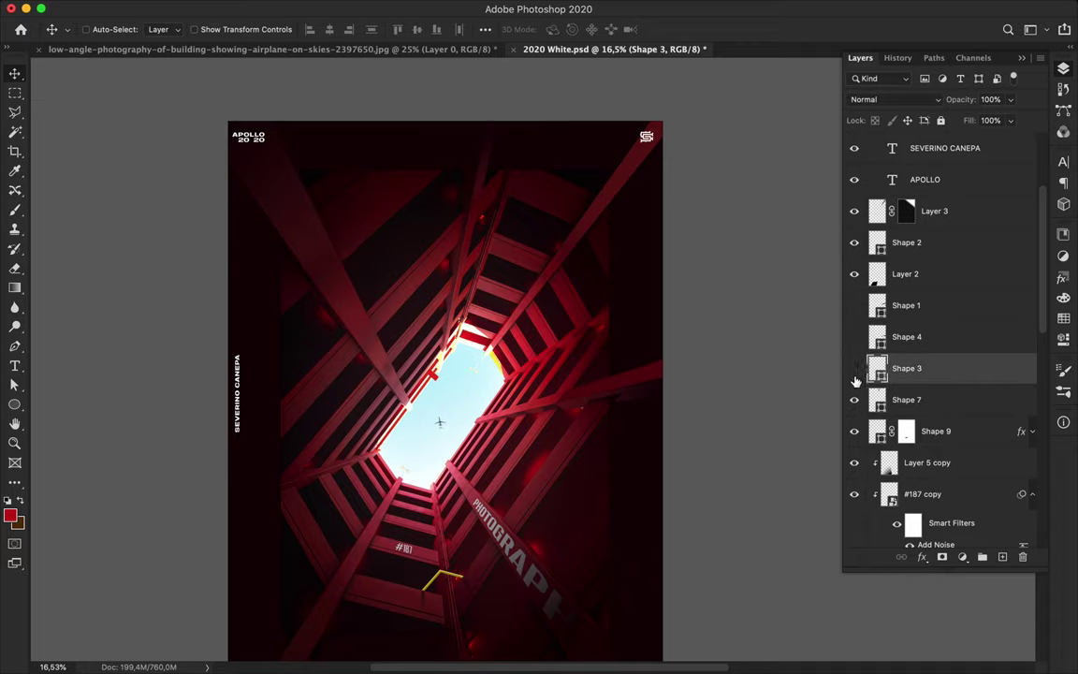
pyautogui.keyDown('shift'); pyautogui.click(905, 305); pyautogui.keyUp('shift')
pyautogui.hotkey('ctrl', 'g')
# Add a black-to-white gradient mask fading Group 1 out toward the right.
pyautogui.click(942, 557)
pyautogui.press('g')
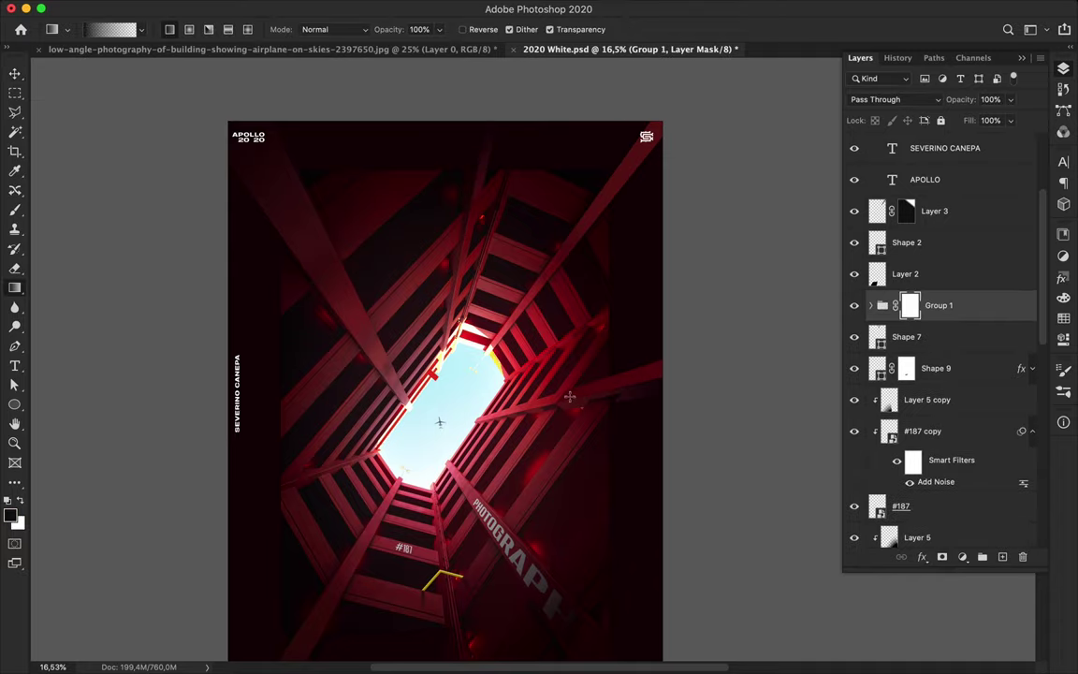
pyautogui.moveTo(562, 405); pyautogui.dragTo(473, 438)
pyautogui.scroll(5, 474, 438)
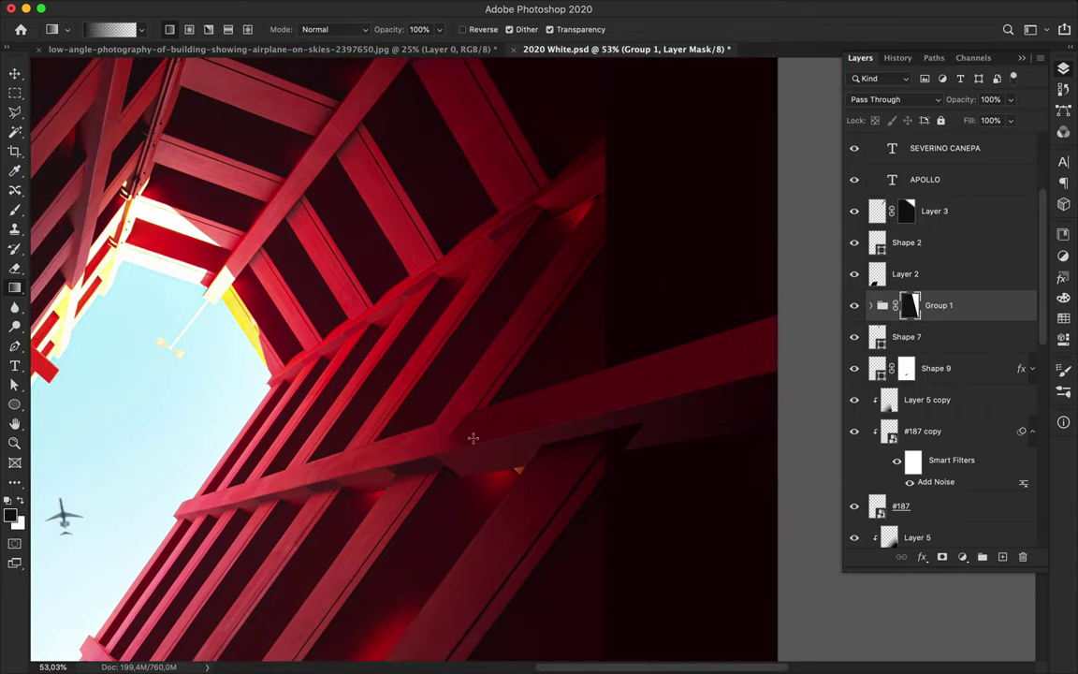
pyautogui.scroll(-3, 553, 374)
pyautogui.scroll(-3, 551, 385)
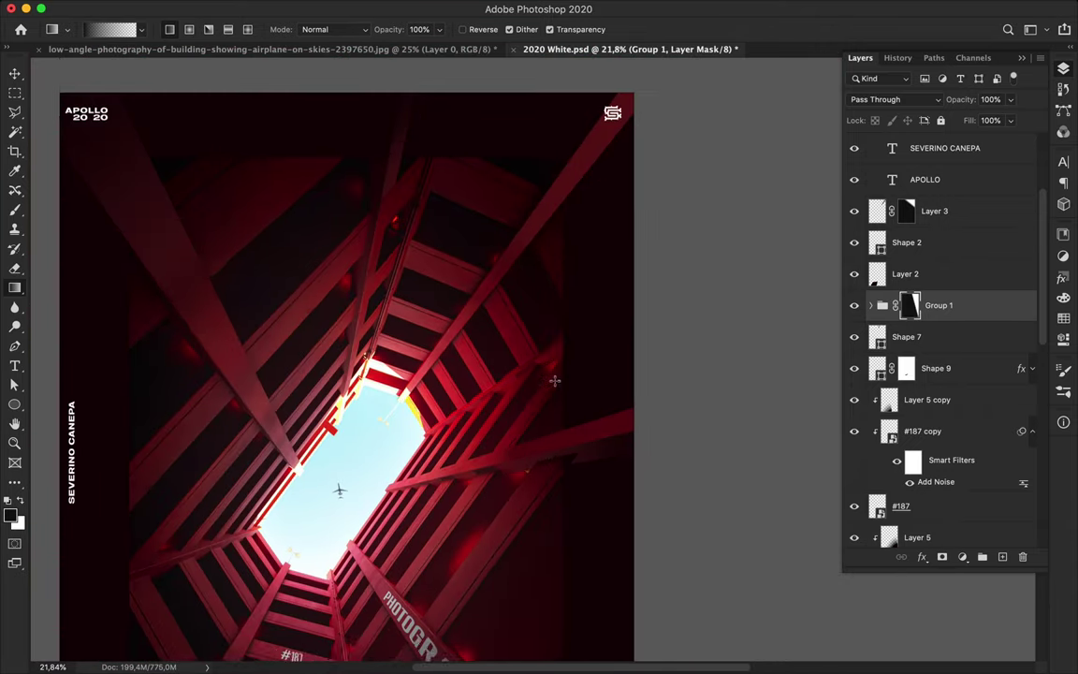
# Shift Layer 3's light overlay at the upper right.
pyautogui.press('v')
pyautogui.click(564, 252)
pyautogui.press('a')
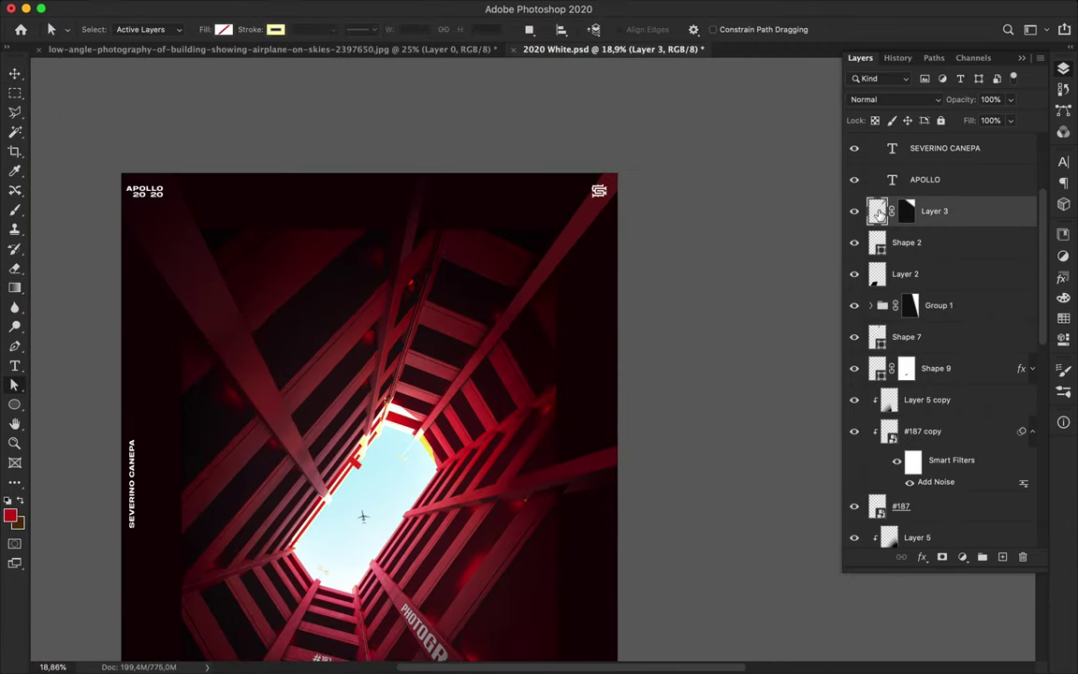
pyautogui.moveTo(579, 271); pyautogui.dragTo(520, 255)
# Inspect Layer 3's mask and style settings, then clear the mask selection.
pyautogui.press('v')
pyautogui.keyDown('alt'); pyautogui.click(904, 212); pyautogui.keyUp('alt')
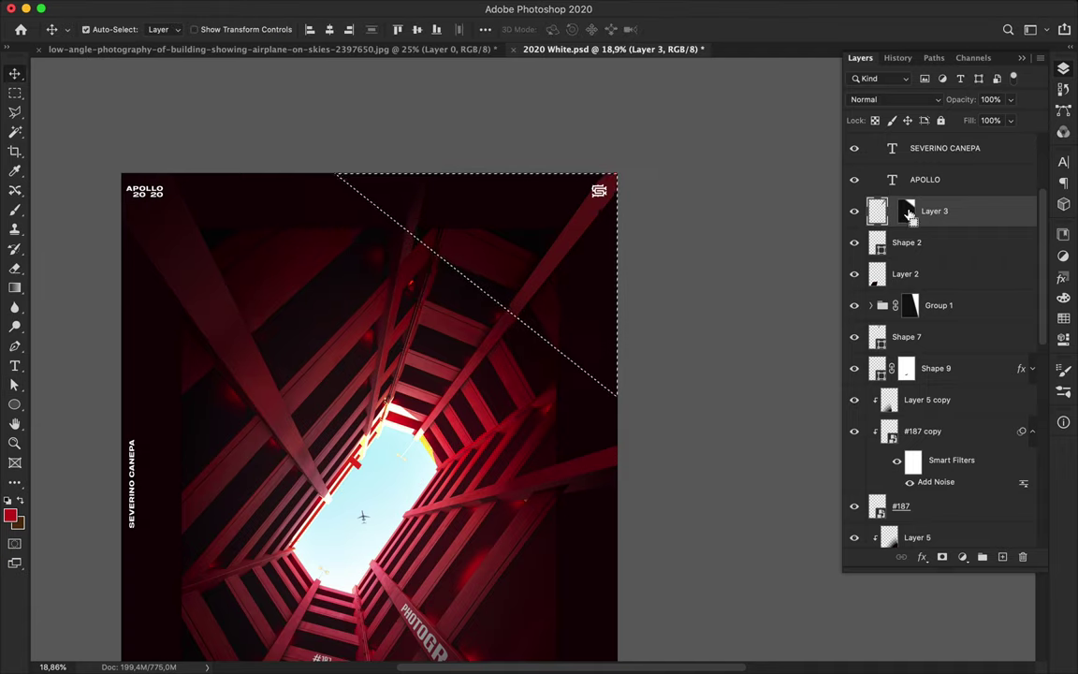
pyautogui.keyDown('alt'); pyautogui.click(907, 213); pyautogui.keyUp('alt')
pyautogui.doubleClick(908, 213)
pyautogui.press('Escape')
pyautogui.hotkey('ctrl', 'd')
pyautogui.press('a')
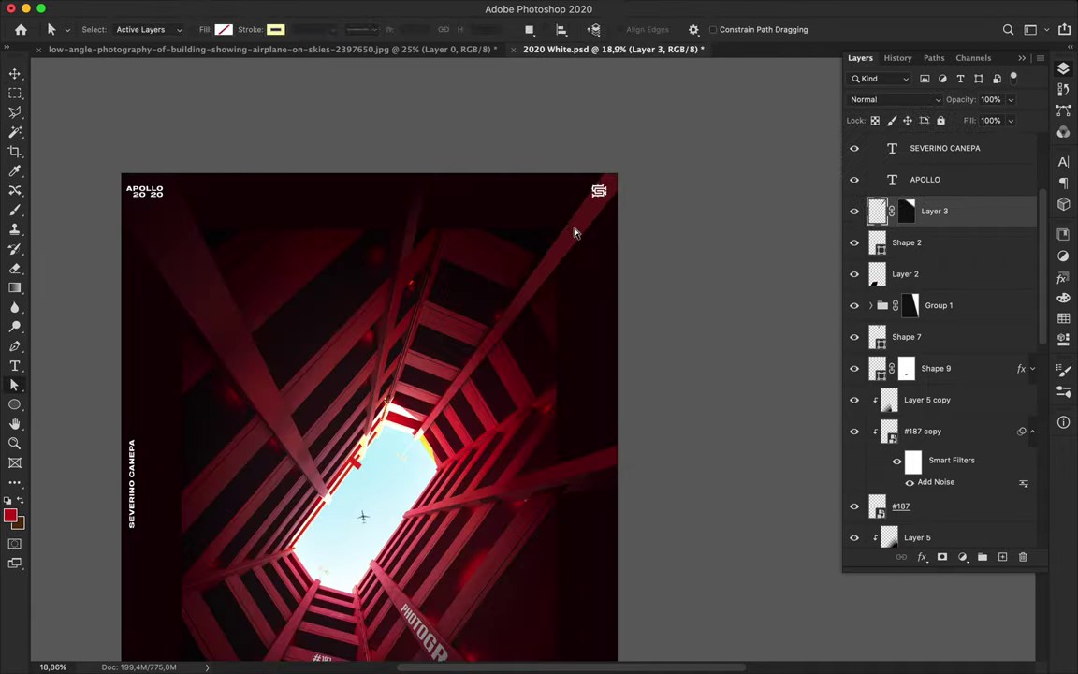
# Make the gradient red-to-dark-red with a brown right stop.
pyautogui.press('g')
pyautogui.click(107, 29)
pyautogui.doubleClick(776, 442)
pyautogui.click(625, 92)
pyautogui.click(777, 155)
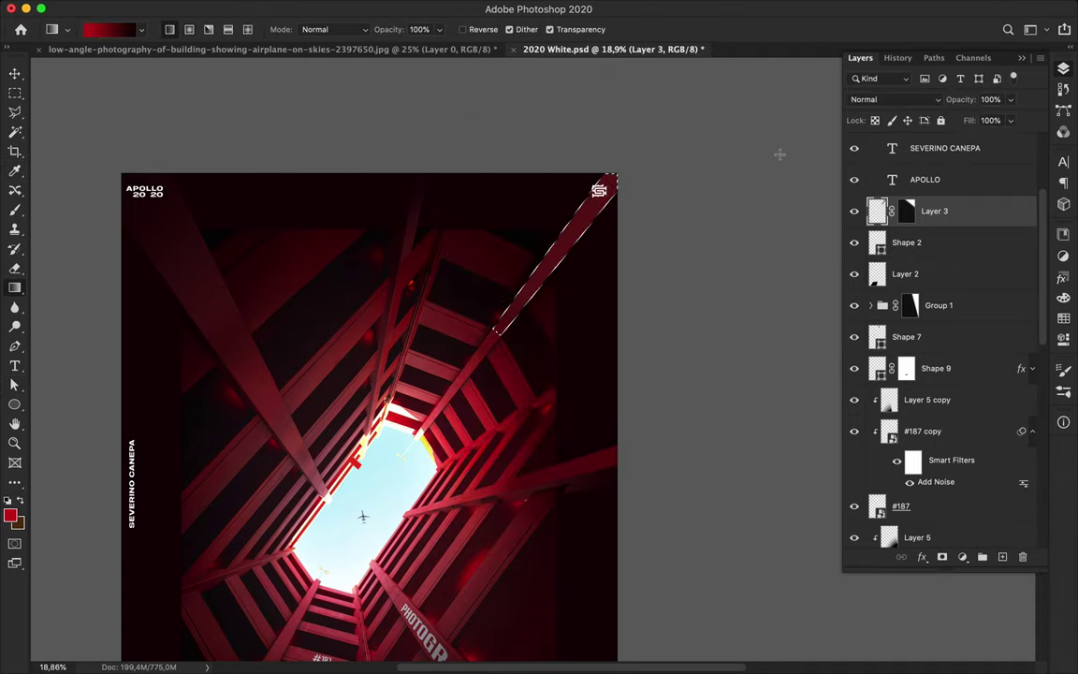
pyautogui.press('m')
pyautogui.press('v')
pyautogui.scroll(-2, 638, 328)
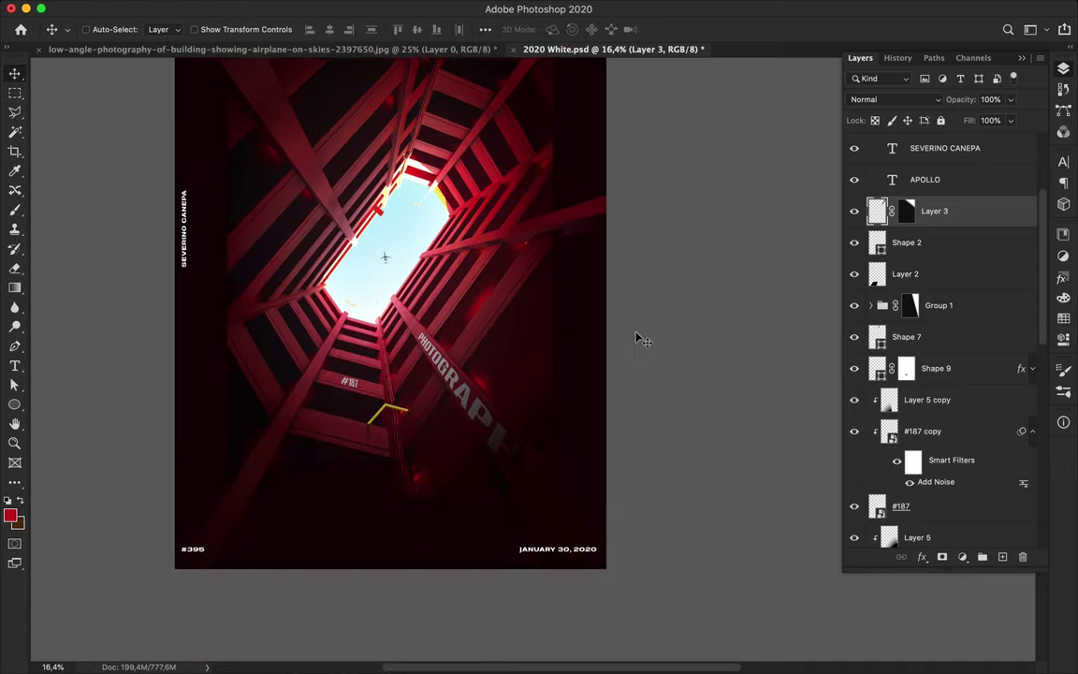
# Lasso the airplane in the building photo's sky and copy it onto its own layer.
pyautogui.scroll(3, 640, 337)
pyautogui.keyDown('super'); pyautogui.click(378, 380); pyautogui.keyUp('super')
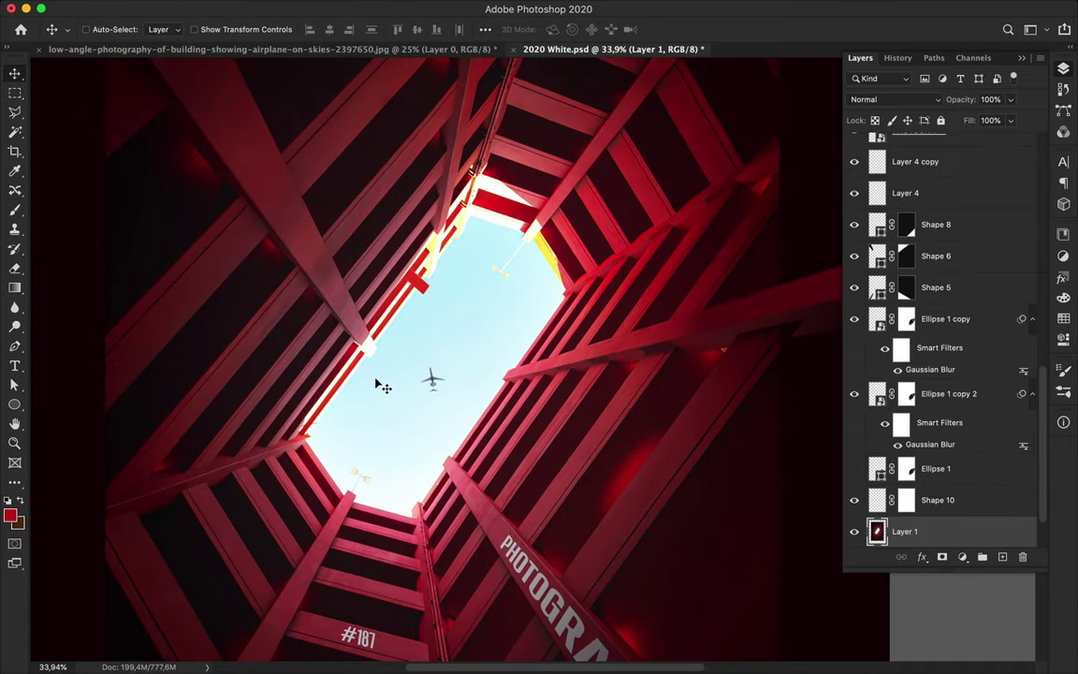
pyautogui.press('l')
pyautogui.hotkey('ctrl', 'j')
pyautogui.press('v')
pyautogui.moveTo(435, 374); pyautogui.dragTo(449, 343)
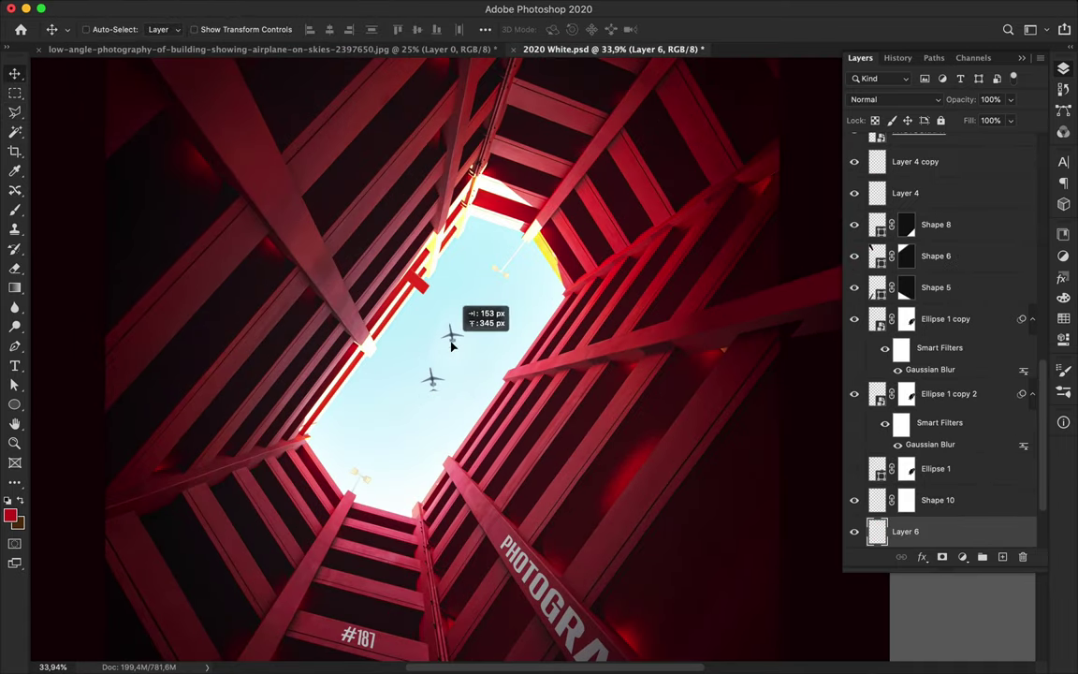
# Set the airplane layer's blend mode to Darker Color.
pyautogui.press('e')
pyautogui.scroll(3, 445, 337)
pyautogui.rightClick(407, 277)
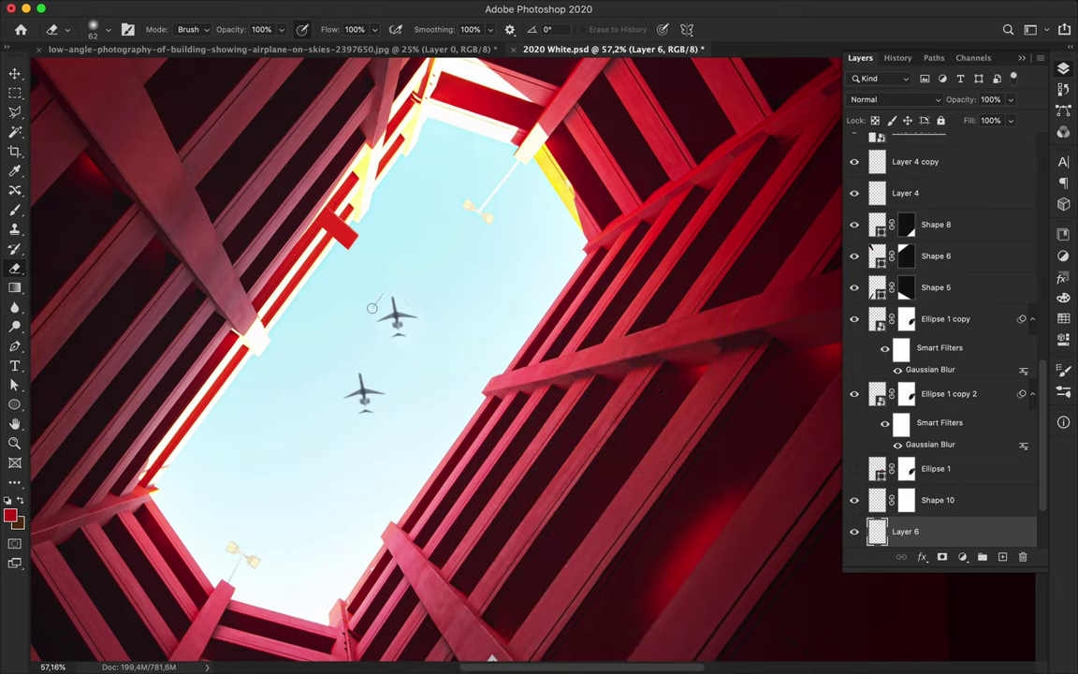
pyautogui.click(894, 99)
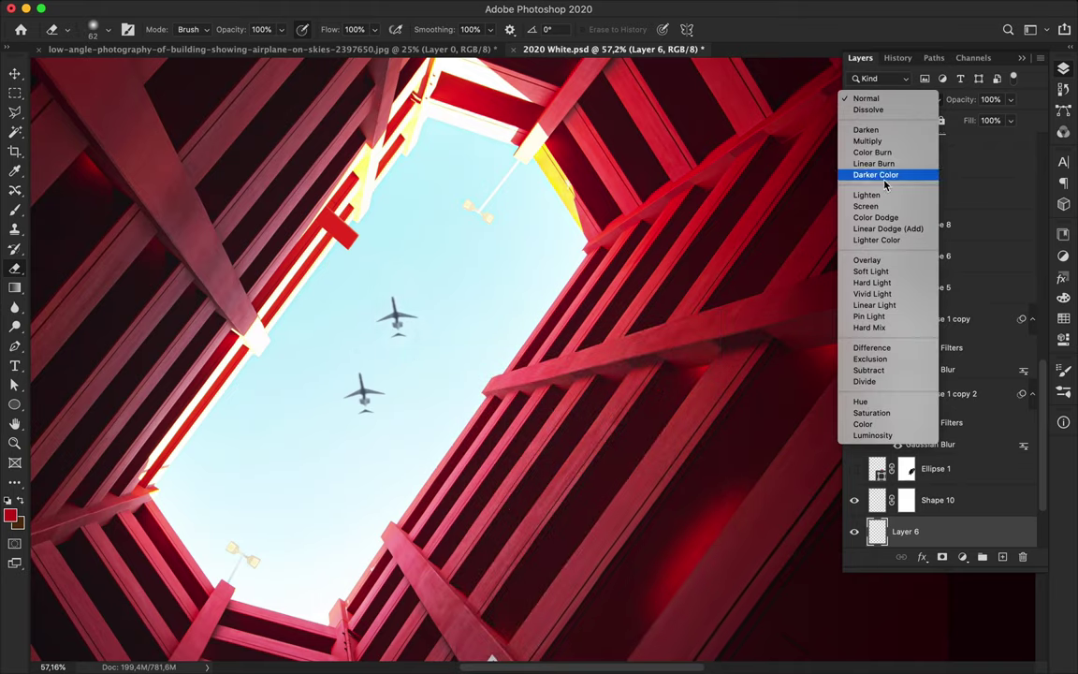
pyautogui.click(884, 177)
# Place a plane copy higher in the sky, rotated about -130 degrees.
pyautogui.press('v')
pyautogui.moveTo(389, 351); pyautogui.dragTo(435, 298)
pyautogui.hotkey('ctrl', 't')
pyautogui.moveTo(361, 170); pyautogui.dragTo(389, 433)
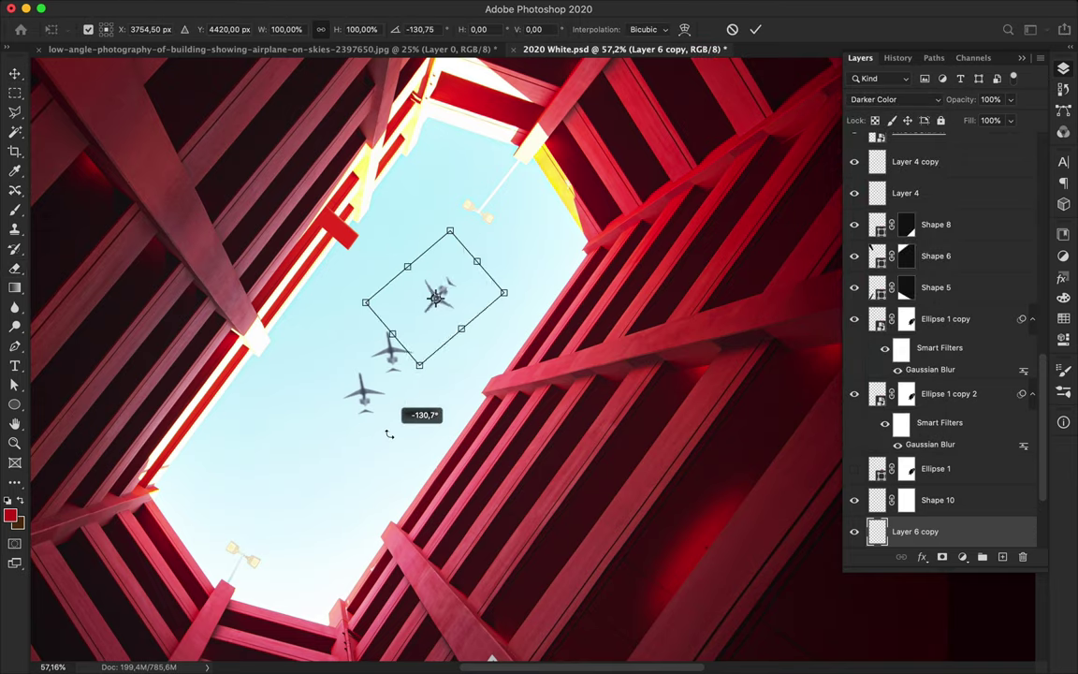
pyautogui.press('Return')
# Add a second plane copy down-left and rotate it.
pyautogui.moveTo(438, 271); pyautogui.dragTo(307, 481)
pyautogui.hotkey('ctrl', 't')
pyautogui.moveTo(346, 440); pyautogui.dragTo(416, 491)
pyautogui.press('Return')
# Add a third plane copy in the sky, moved into place and rotated.
pyautogui.moveTo(440, 309); pyautogui.dragTo(441, 311)
pyautogui.moveTo(409, 347); pyautogui.dragTo(253, 414)
pyautogui.hotkey('ctrl', 't')
pyautogui.moveTo(309, 393); pyautogui.dragTo(282, 426)
pyautogui.press('Return')
# Select and erase the part of a plane copy overlapping the beam edge.
pyautogui.scroll(2, 208, 419)
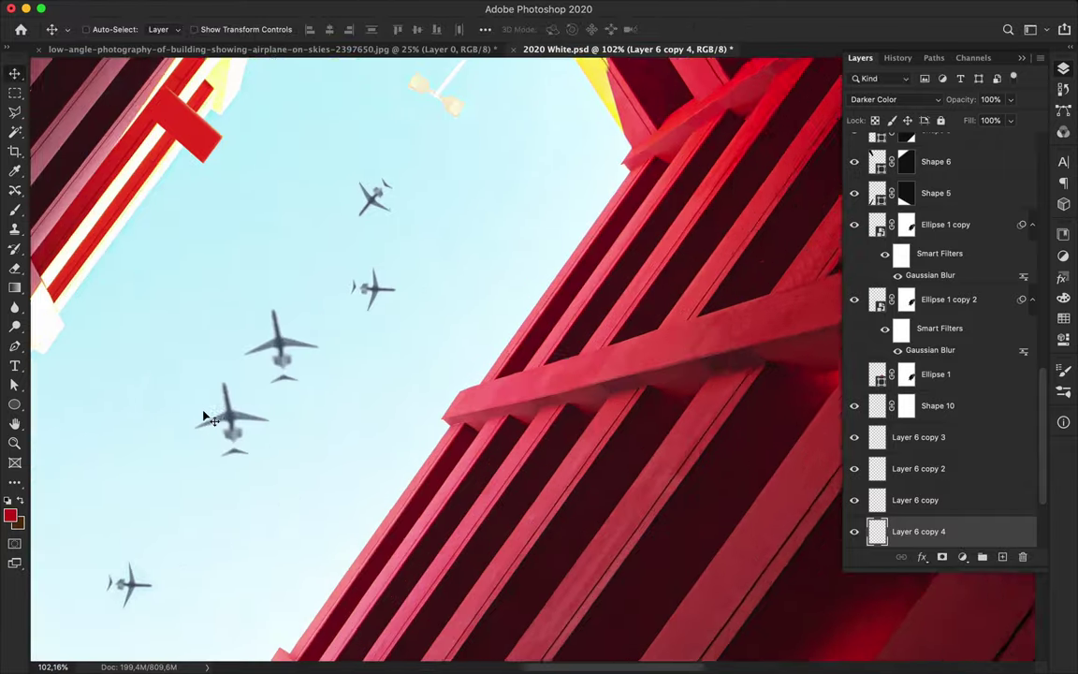
pyautogui.press('e')
pyautogui.scroll(2, 208, 419)
pyautogui.press('v')
pyautogui.scroll(2, 285, 452)
pyautogui.scroll(2, 239, 503)
pyautogui.press('l')
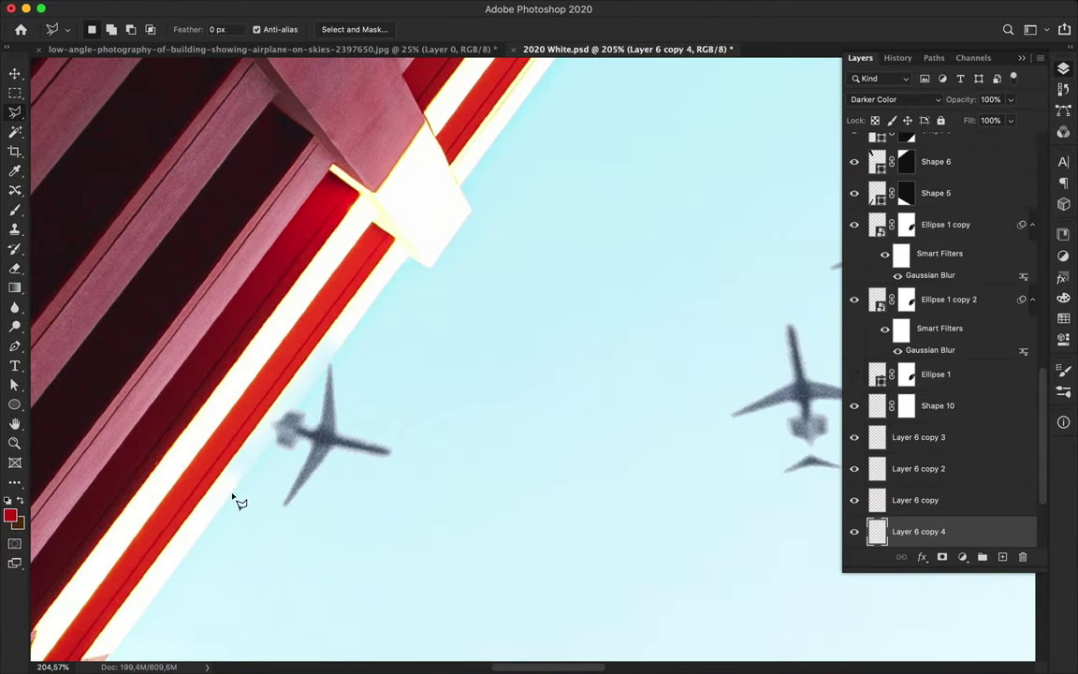
pyautogui.click(235, 494)
pyautogui.press('e')
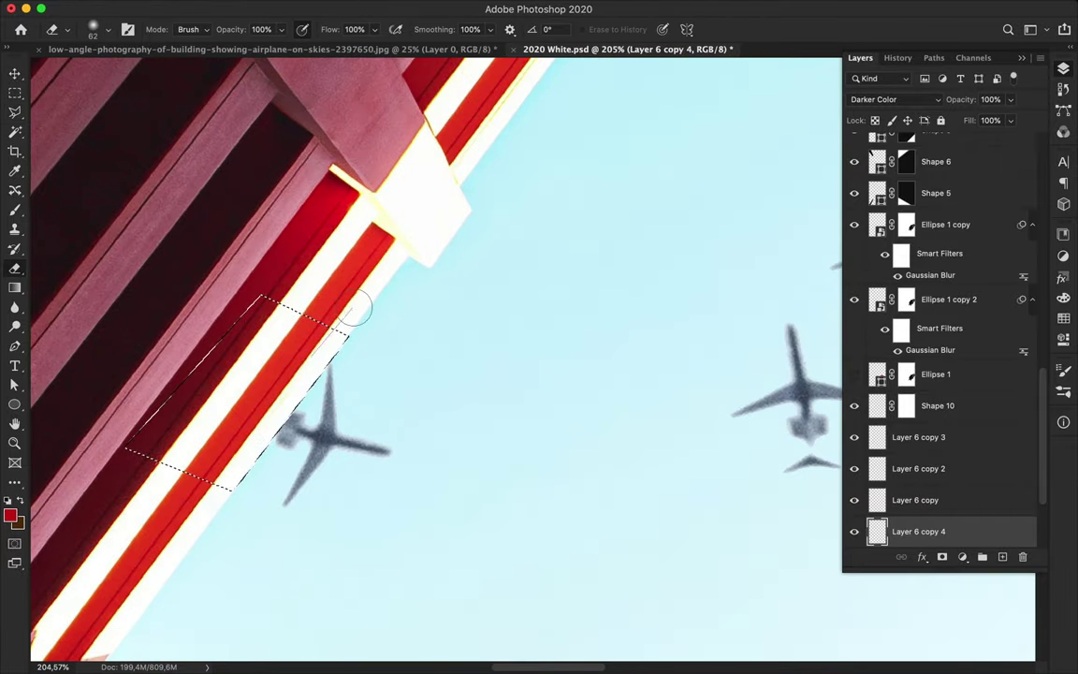
pyautogui.scroll(-3, 365, 290)
pyautogui.press('v')
pyautogui.scroll(-2, 505, 329)
# Move a plane copy to the upper right and shrink it.
pyautogui.hotkey('ctrl', 't')
pyautogui.moveTo(405, 241)
pyautogui.mouseDown()
pyautogui.moveTo(475, 293)
pyautogui.moveTo(328, 479)
pyautogui.moveTo(308, 481)
pyautogui.moveTo(625, 236)
pyautogui.mouseUp()
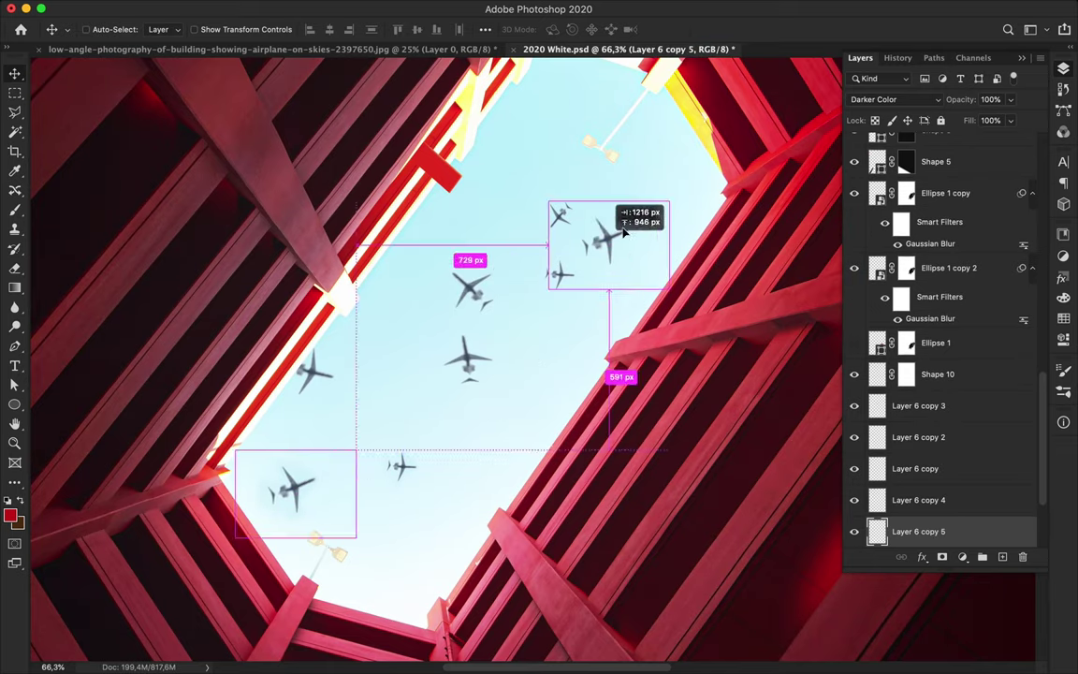
pyautogui.hotkey('ctrl', 't')
pyautogui.moveTo(669, 289)
pyautogui.mouseDown()
pyautogui.moveTo(655, 231)
pyautogui.moveTo(543, 402)
pyautogui.mouseUp()
pyautogui.press('Return')
# Place two more rotated plane copies lower in the sky.
pyautogui.hotkey('ctrl', 't')
pyautogui.moveTo(511, 365); pyautogui.dragTo(569, 368)
pyautogui.press('Return')
pyautogui.moveTo(539, 407); pyautogui.dragTo(414, 564)
# Set the Eraser brush size to 17 px.
pyautogui.scroll(3, 289, 517)
pyautogui.scroll(2, 289, 518)
pyautogui.press('e')
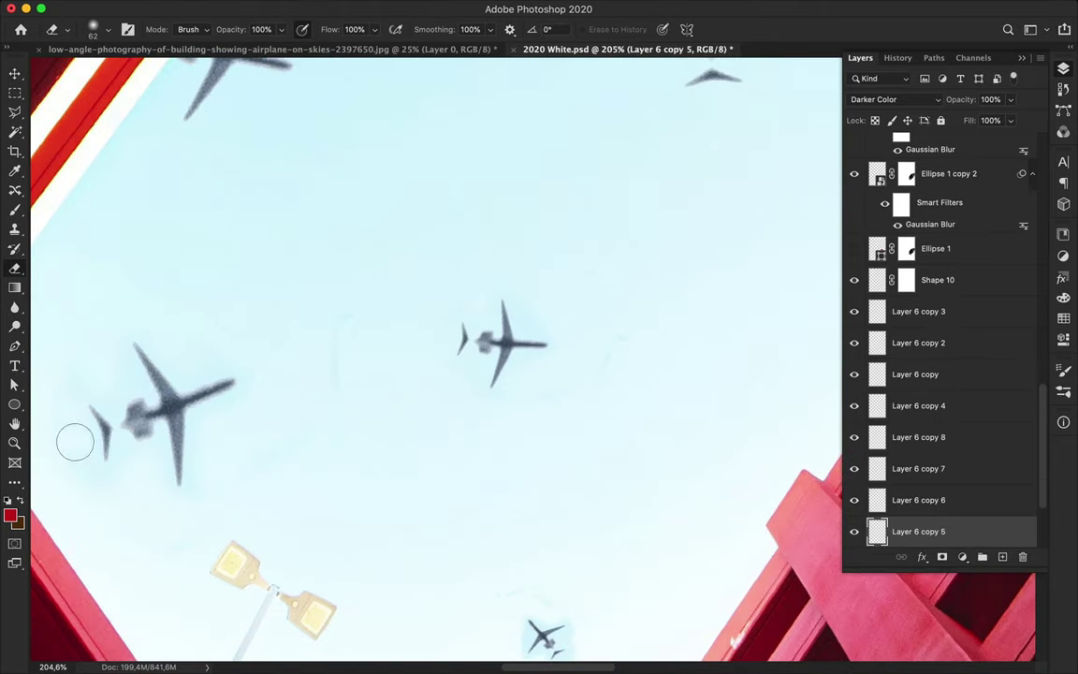
pyautogui.rightClick(134, 477)
pyautogui.write('17')
pyautogui.press('Return')
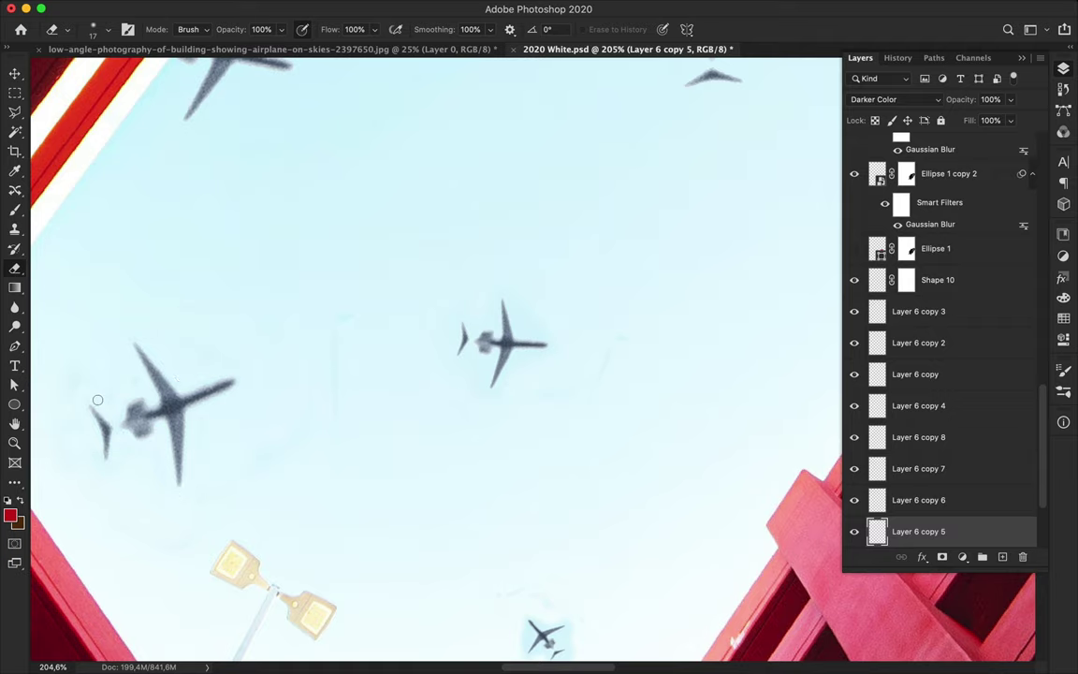
# Move a plane to a new position in the sky.
pyautogui.scroll(-5, 95, 453)
pyautogui.press('v')
pyautogui.moveTo(464, 530); pyautogui.dragTo(422, 547)
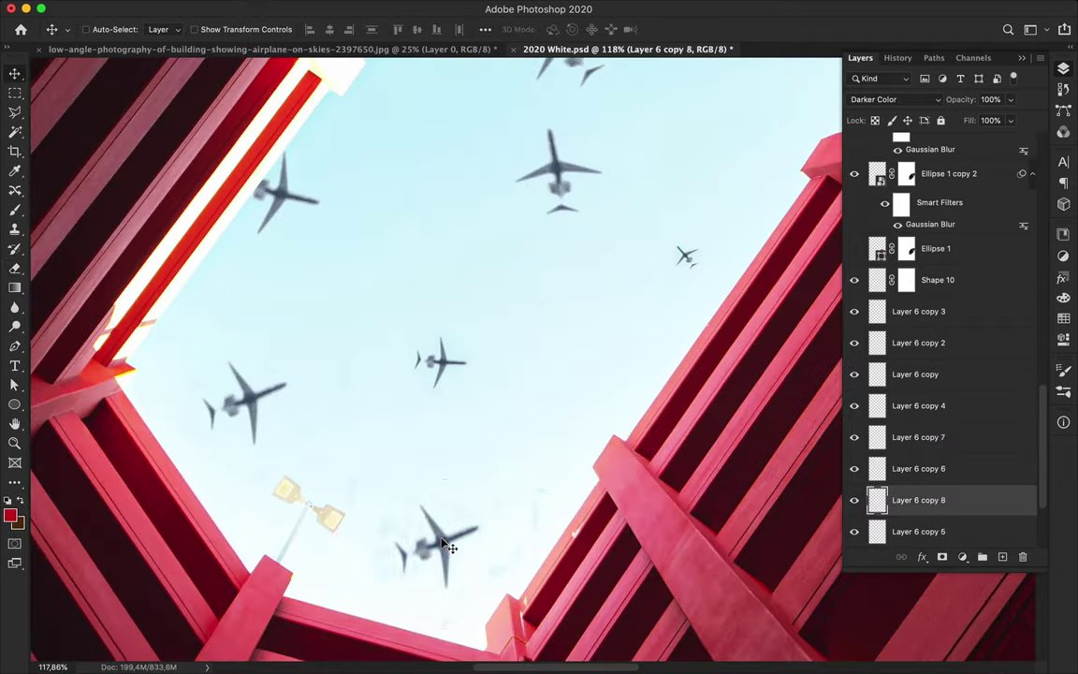
pyautogui.hotkey('ctrl', 't')
pyautogui.press('Return')
# Erase stray plane edges with the Eraser, sized 73 and then 23.
pyautogui.press('e')
pyautogui.scroll(3, 340, 425)
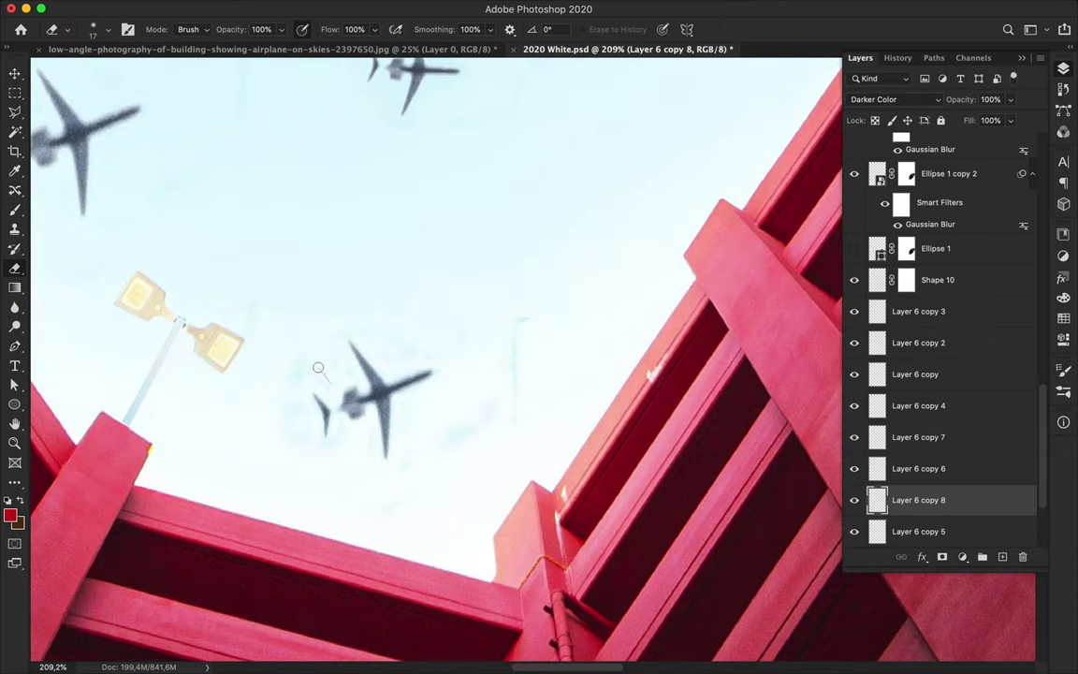
pyautogui.rightClick(275, 332)
pyautogui.moveTo(281, 316); pyautogui.dragTo(534, 321)
pyautogui.rightClick(325, 348)
pyautogui.moveTo(393, 335); pyautogui.dragTo(374, 334)
pyautogui.scroll(1, 532, 347)
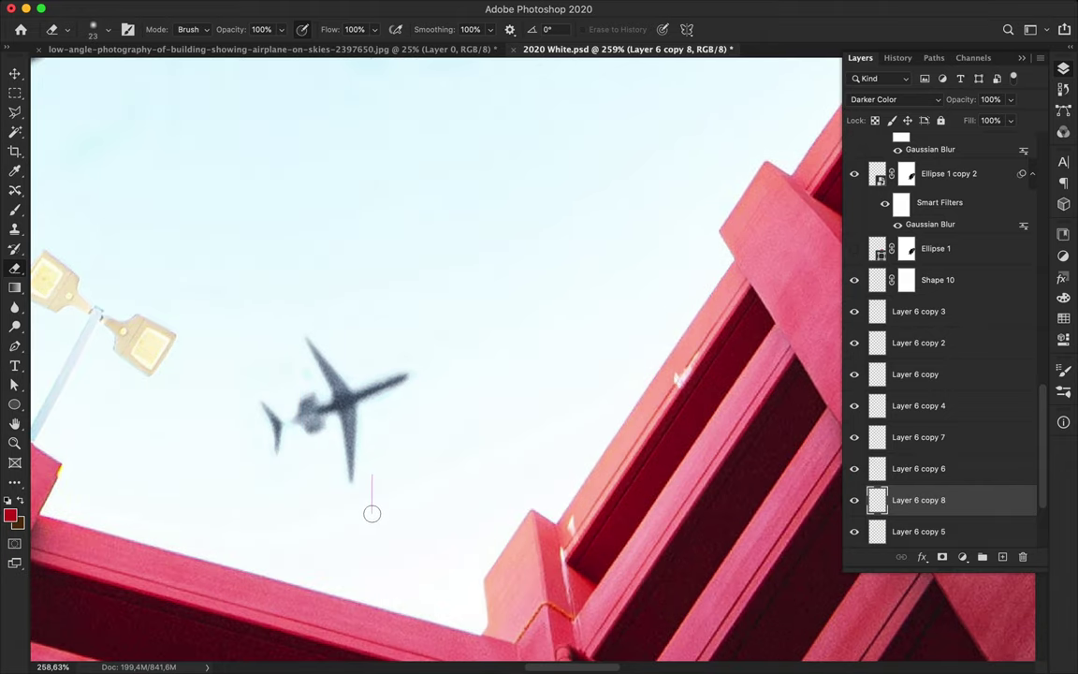
pyautogui.scroll(-3, 285, 397)
# Alt-drag a copy of a plane, shrink it and place it in the upper-left sky.
pyautogui.press('v')
pyautogui.moveTo(265, 233); pyautogui.dragTo(281, 217)
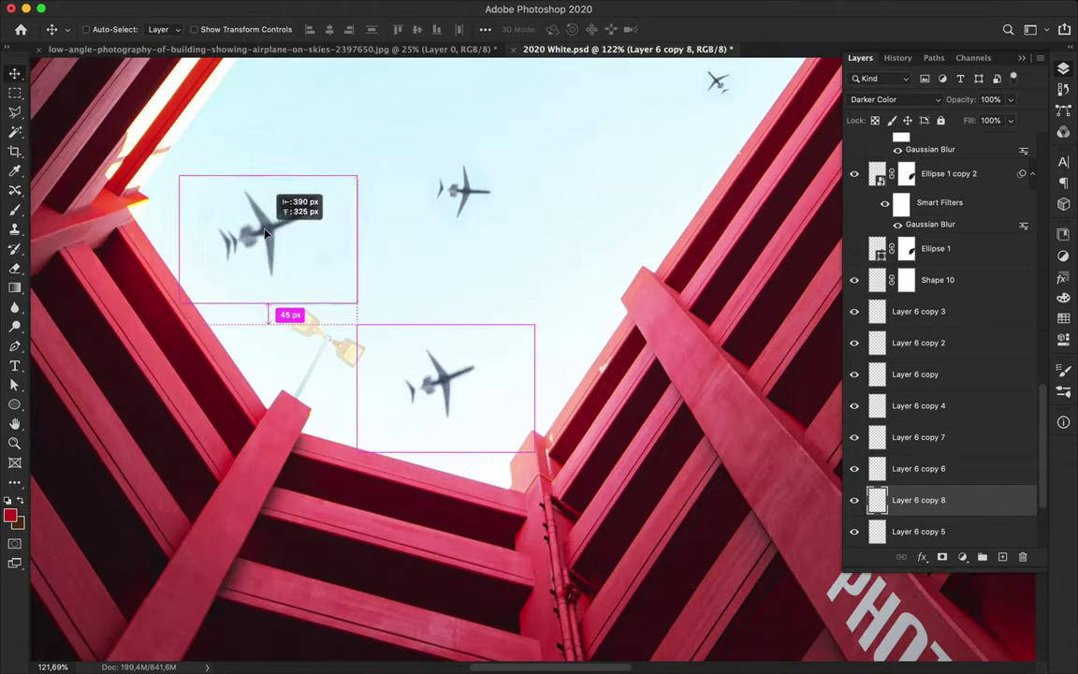
pyautogui.hotkey('ctrl', 't')
pyautogui.moveTo(362, 236); pyautogui.dragTo(400, 240)
pyautogui.moveTo(257, 229); pyautogui.dragTo(292, 236)
pyautogui.press('Return')
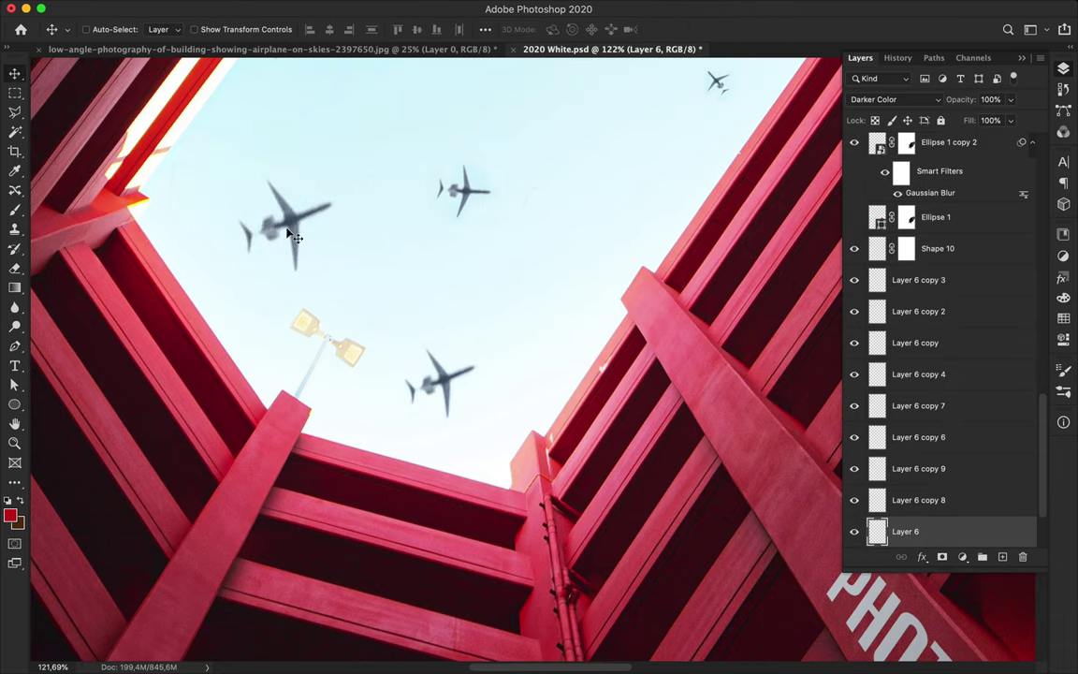
pyautogui.scroll(-2, 307, 246)
pyautogui.scroll(3, 307, 245)
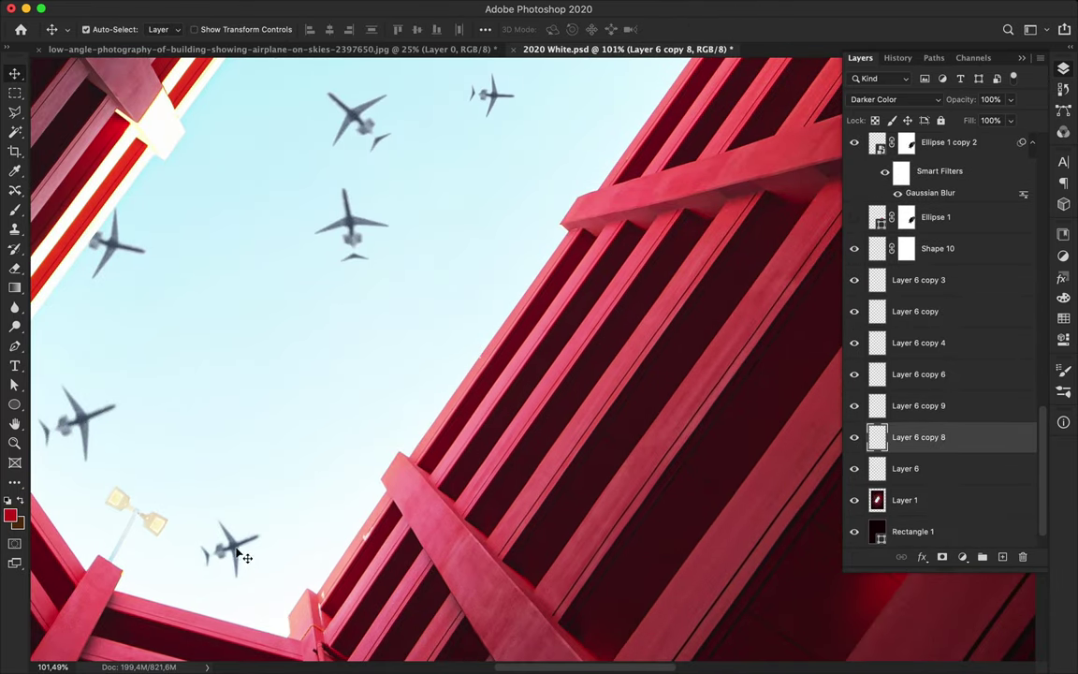
# Duplicate the plane twice, moving the first copy lower in the sky.
pyautogui.hotkey('ctrl', 'j')
pyautogui.hotkey('ctrl', 't')
pyautogui.press('Return')
pyautogui.moveTo(412, 337); pyautogui.dragTo(412, 374)
pyautogui.hotkey('ctrl', 'j')
pyautogui.hotkey('ctrl', 't')
pyautogui.press('Return')
# Shift the newest plane copy up and right within the sky.
pyautogui.scroll(-3, 473, 284)
pyautogui.scroll(-5, 473, 283)
pyautogui.scroll(5, 524, 412)
pyautogui.hotkey('ctrl', 't')
pyautogui.moveTo(524, 412)
pyautogui.mouseDown()
pyautogui.moveTo(515, 435)
pyautogui.moveTo(582, 174)
pyautogui.moveTo(585, 117)
pyautogui.mouseUp()
pyautogui.press('Return')
# Add more plane copies, including a Layer 6 copy 8 duplicate moved higher.
pyautogui.hotkey('ctrl', 'j')
pyautogui.hotkey('ctrl', 't')
pyautogui.press('Return')
pyautogui.keyDown('ctrl'); pyautogui.click(457, 526); pyautogui.keyUp('ctrl')
pyautogui.hotkey('ctrl', 'j')
pyautogui.hotkey('ctrl', 't')
pyautogui.moveTo(456, 519)
pyautogui.mouseDown()
pyautogui.moveTo(448, 379)
pyautogui.moveTo(473, 284)
pyautogui.mouseUp()
pyautogui.press('Return')
pyautogui.hotkey('ctrl', 'j')
pyautogui.hotkey('ctrl', 't')
pyautogui.press('Return')
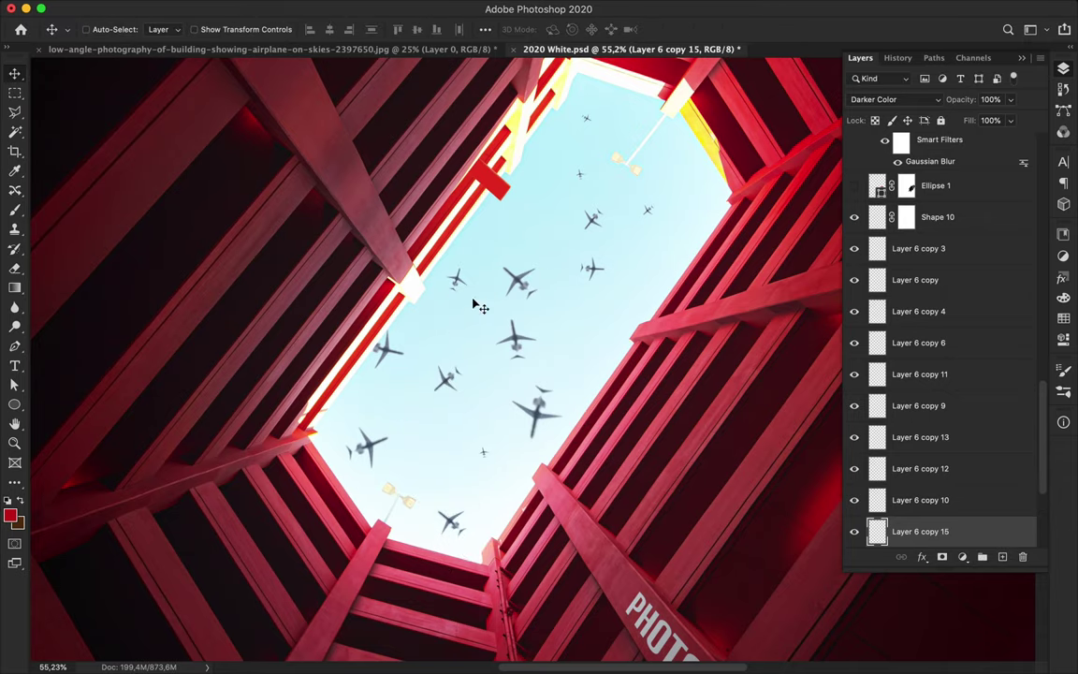
# Skew the top edge of the yellow bent line (Shape 9) upward.
pyautogui.scroll(-2, 652, 219)
pyautogui.scroll(-3, 655, 221)
pyautogui.scroll(-5, 655, 221)
pyautogui.scroll(6, 655, 221)
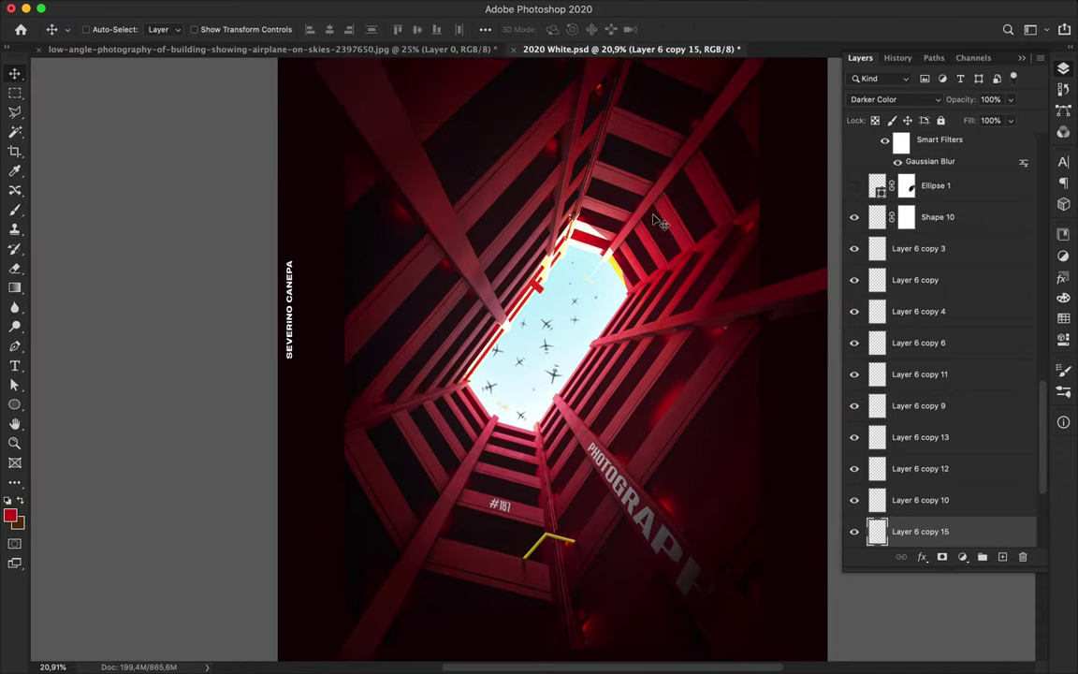
pyautogui.scroll(3, 655, 221)
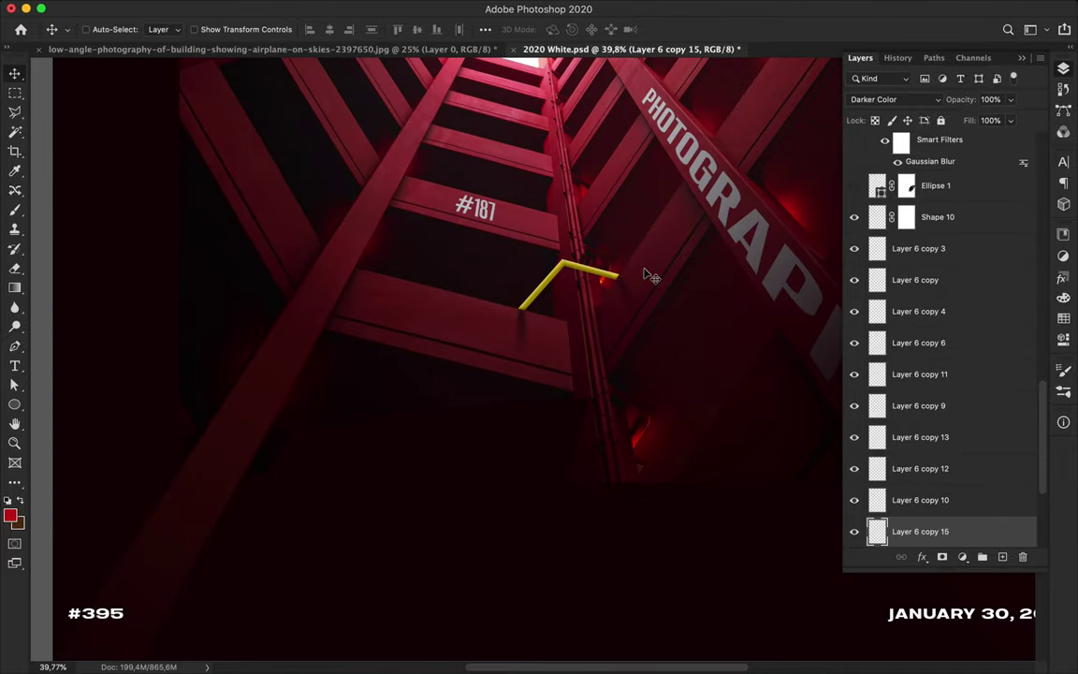
pyautogui.click(571, 272)
pyautogui.hotkey('ctrl', 't')
pyautogui.rightClick(552, 279)
pyautogui.click(589, 359)
pyautogui.moveTo(566, 259); pyautogui.dragTo(569, 211)
pyautogui.press('Return')
# Set up the Ellipse tool with no fill and yellow as the colour.
pyautogui.scroll(10, 531, 254)
pyautogui.scroll(1, 531, 254)
pyautogui.scroll(1, 531, 253)
pyautogui.press('u')
pyautogui.click(165, 29)
pyautogui.press('Escape')
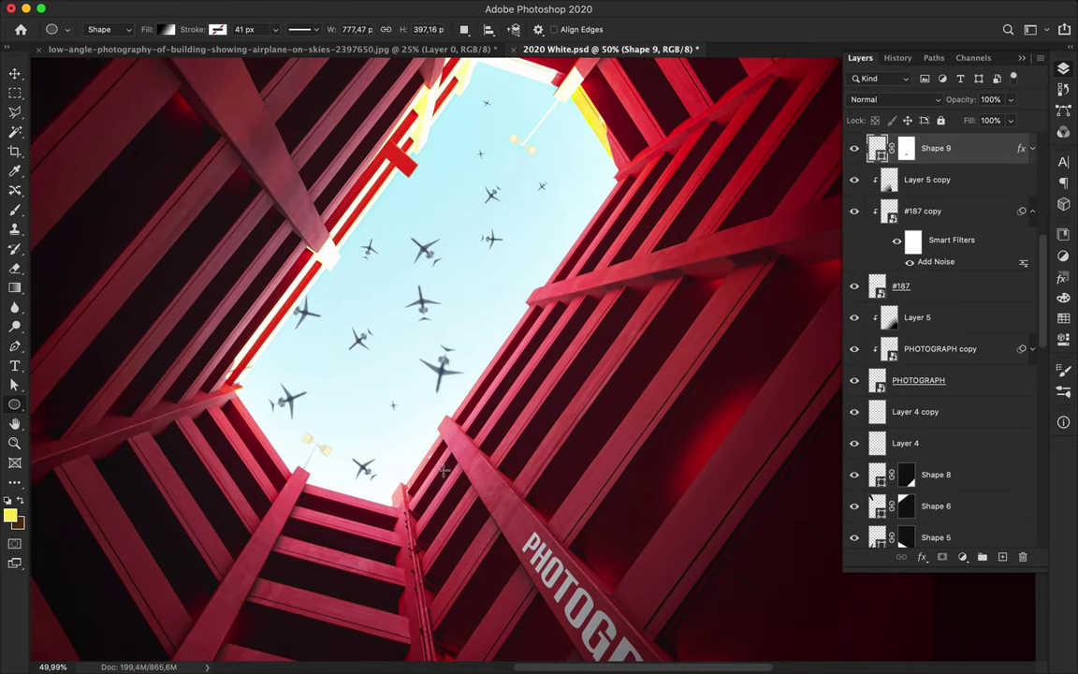
pyautogui.click(215, 29)
# Draw a first yellow ring on the beam with a 7 px outline.
pyautogui.moveTo(490, 427); pyautogui.dragTo(510, 439)
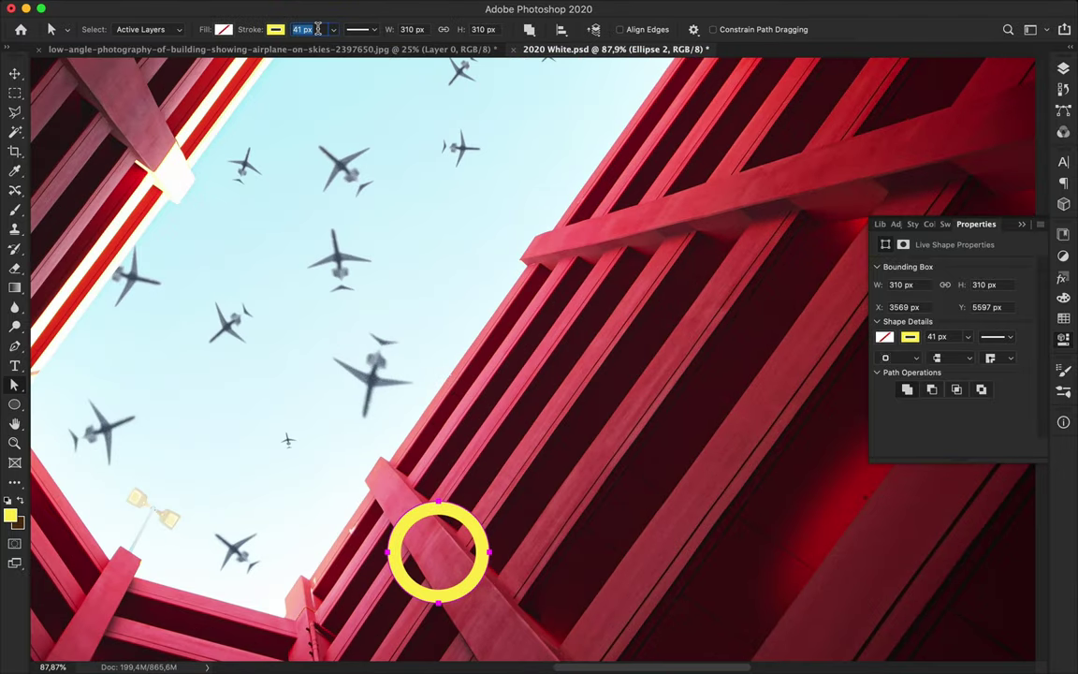
pyautogui.write('7')
pyautogui.press('Return')
pyautogui.scroll(-5, 450, 524)
pyautogui.click(1064, 68)
pyautogui.rightClick(954, 152)
pyautogui.press('Escape')
# Stretch, tilt and shrink the first ring, then delete it to start over.
pyautogui.hotkey('ctrl', 't')
pyautogui.moveTo(488, 382); pyautogui.dragTo(481, 308)
pyautogui.moveTo(534, 378); pyautogui.dragTo(432, 384)
pyautogui.moveTo(500, 398)
pyautogui.mouseDown()
pyautogui.moveTo(511, 401)
pyautogui.moveTo(465, 339)
pyautogui.mouseUp()
pyautogui.press('Escape')
pyautogui.hotkey('ctrl', 't')
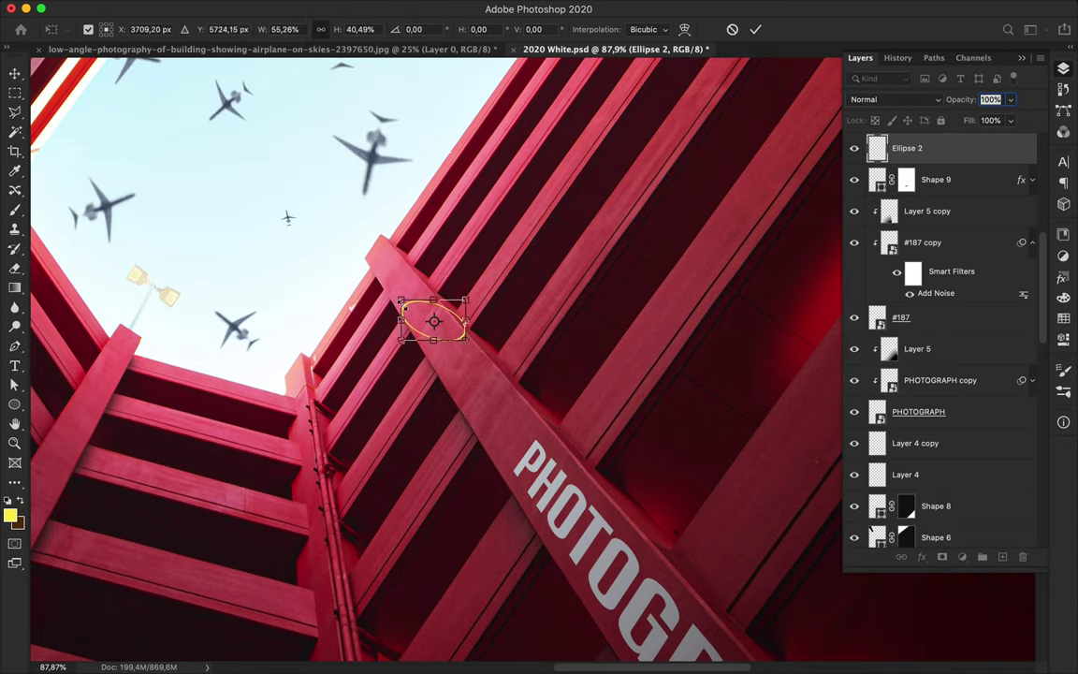
pyautogui.moveTo(401, 298); pyautogui.dragTo(415, 309)
pyautogui.press('Return')
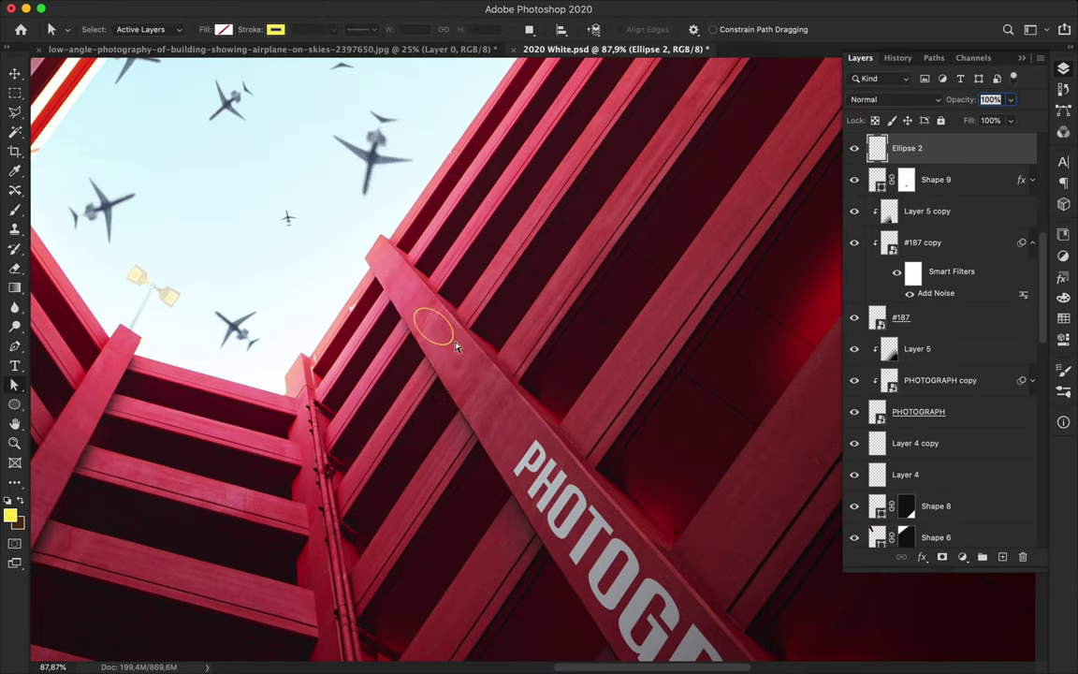
pyautogui.press('Delete')
# Draw a new circular ring on the beam with an 11 px yellow stroke.
pyautogui.click(14, 406)
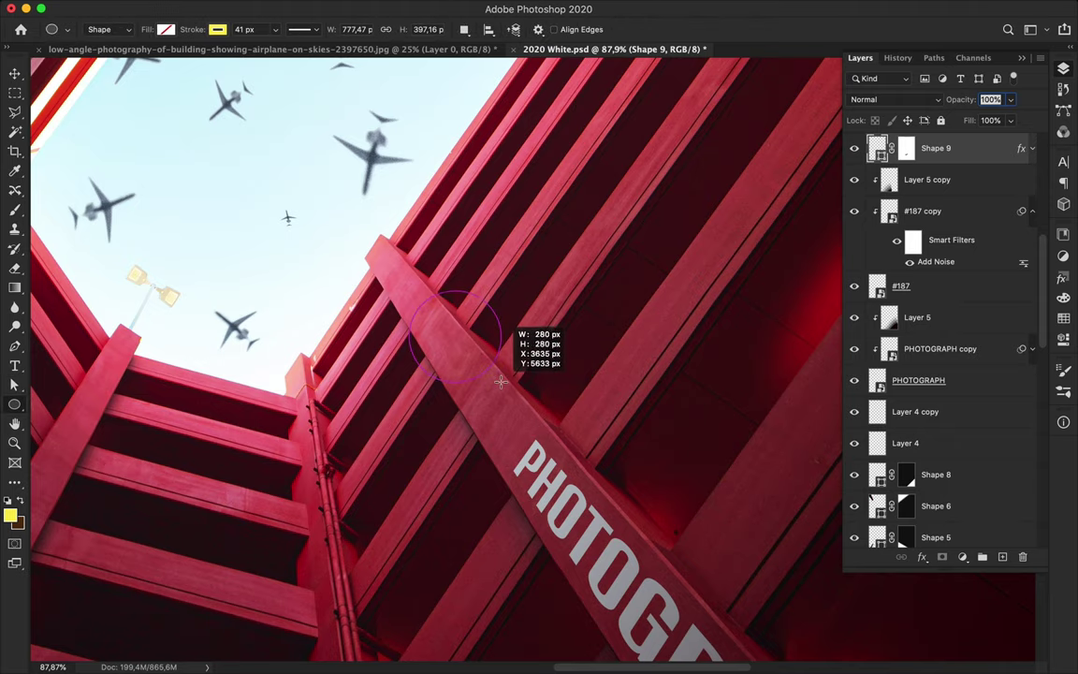
pyautogui.moveTo(500, 379); pyautogui.dragTo(498, 378)
pyautogui.write('11')
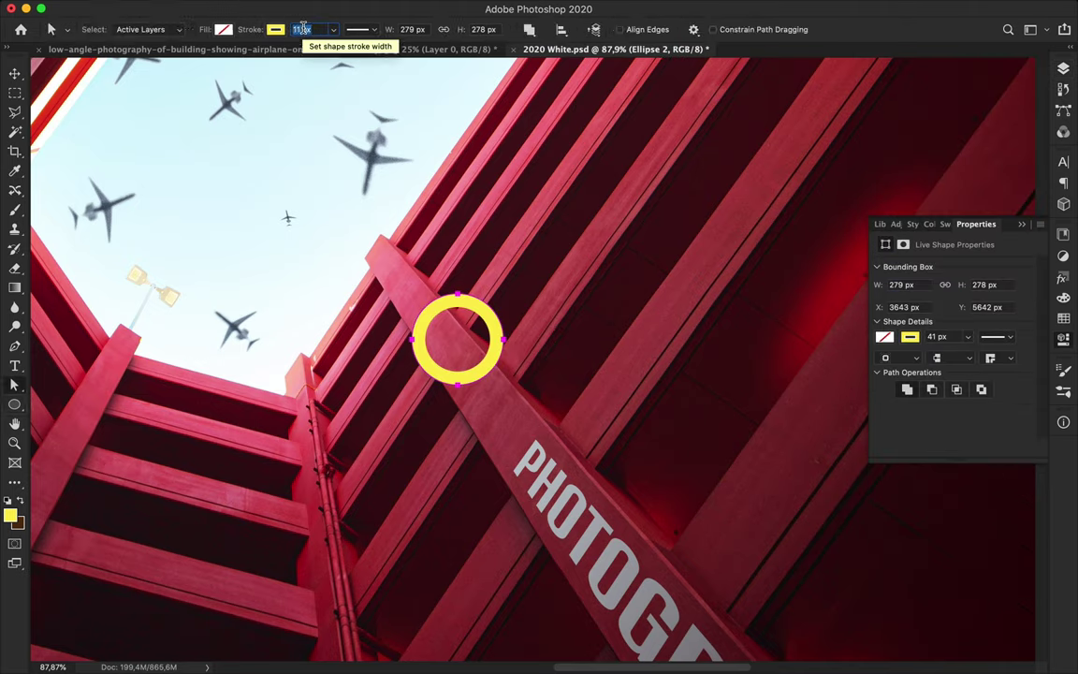
pyautogui.press('Return')
# Distort the ring with Perspective into a slanted oval around the beam.
pyautogui.press('v')
pyautogui.hotkey('ctrl', 't')
pyautogui.rightClick(486, 372)
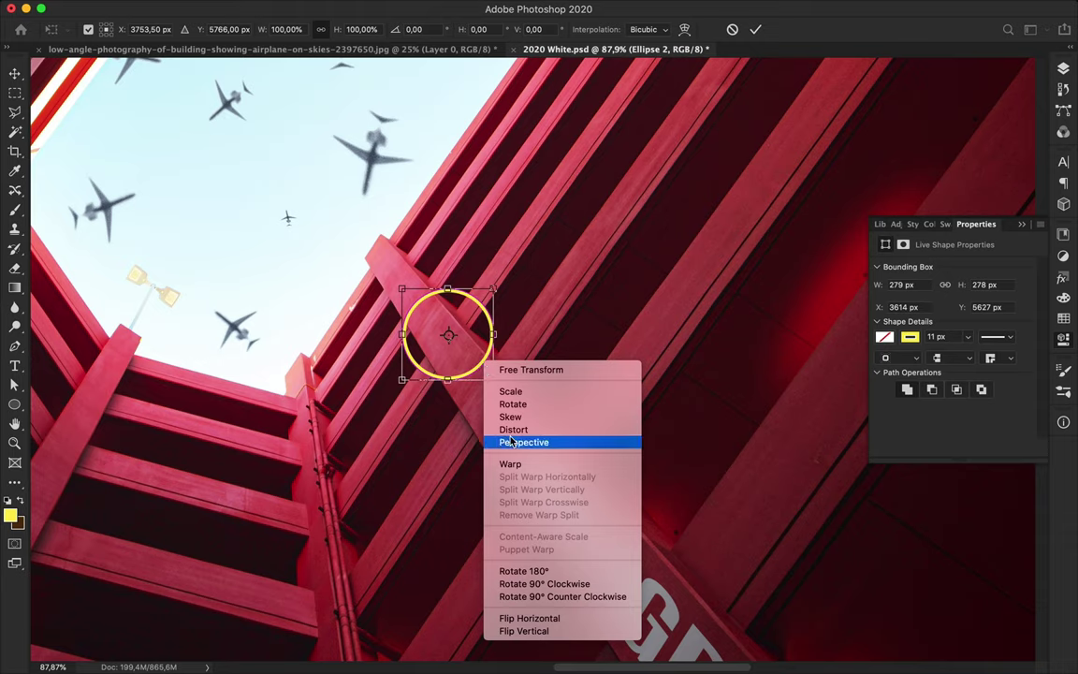
pyautogui.click(505, 443)
pyautogui.moveTo(494, 378); pyautogui.dragTo(473, 343)
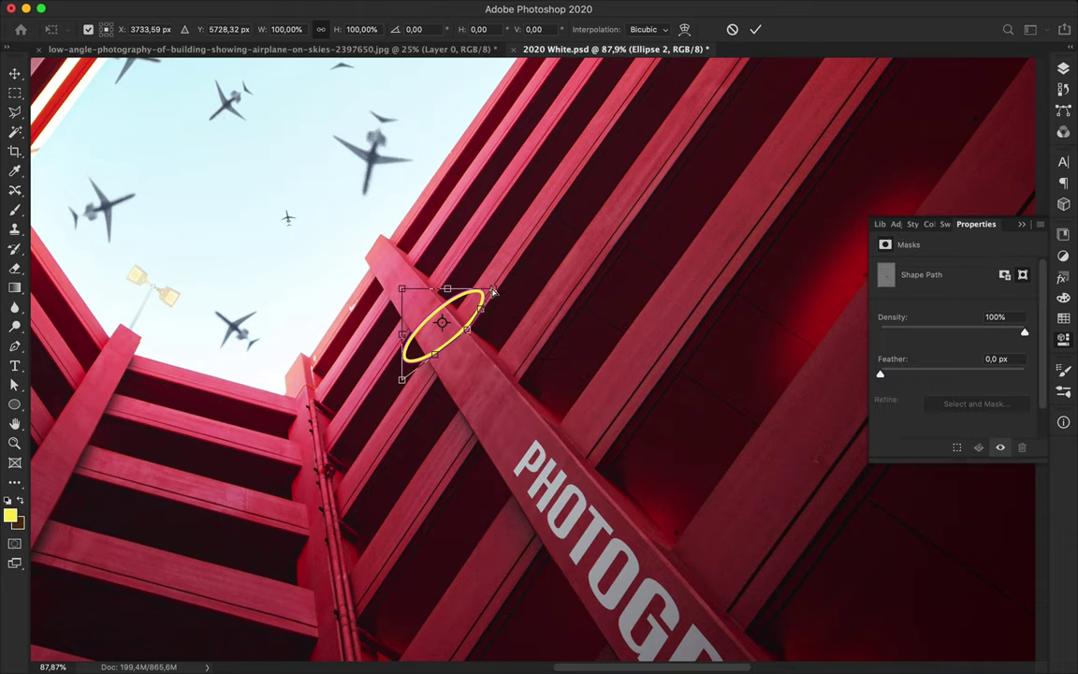
pyautogui.press('Return')
pyautogui.hotkey('ctrl', 't')
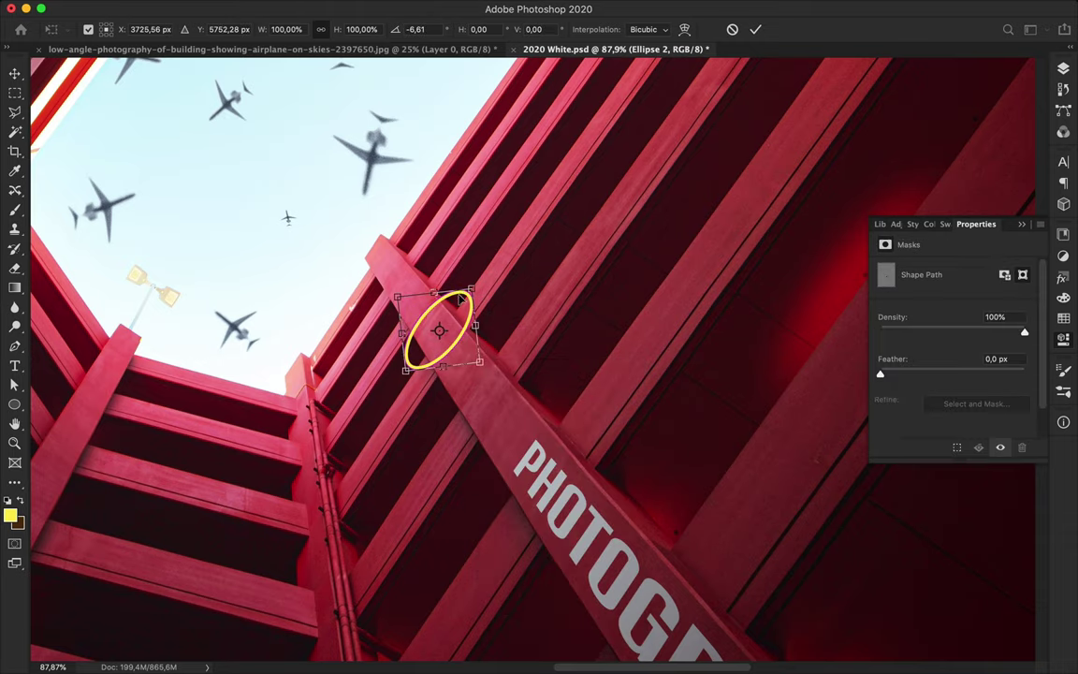
pyautogui.press('Return')
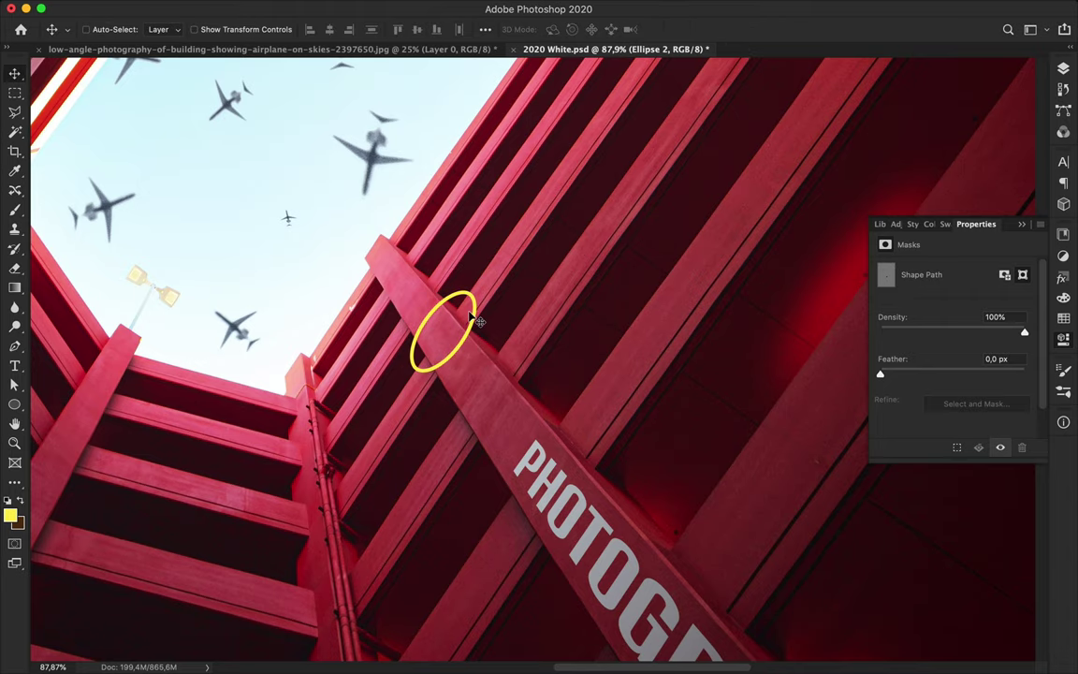
pyautogui.press('l')
pyautogui.scroll(2, 474, 315)
pyautogui.scroll(3, 473, 316)
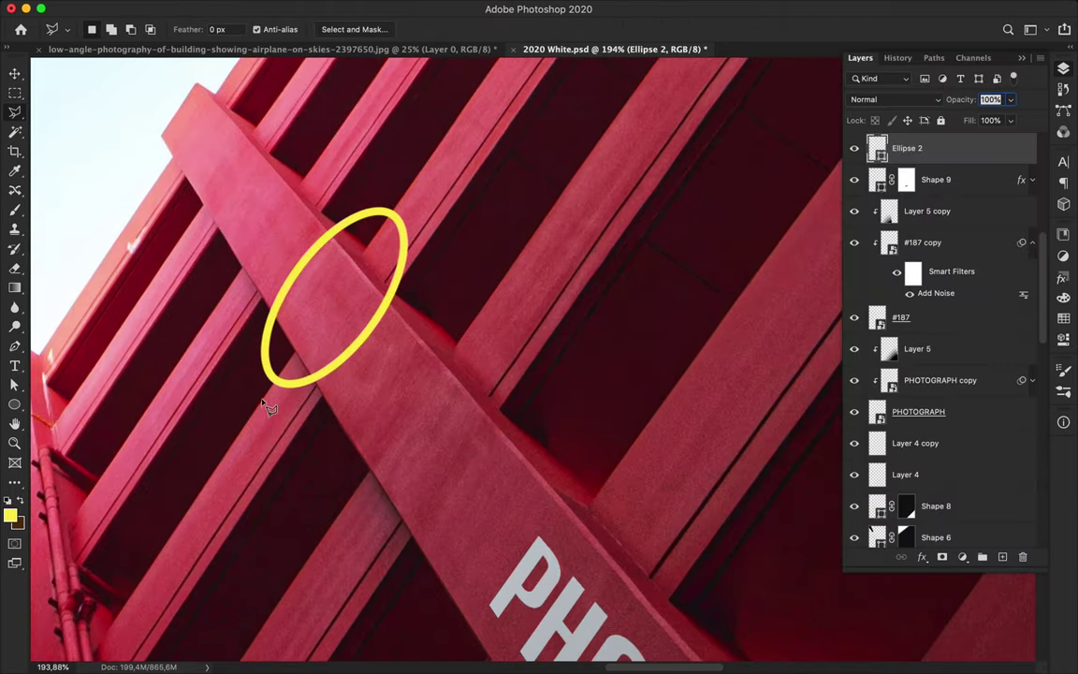
# Select the ring's front part over the beam and hide it with a layer mask.
pyautogui.scroll(3, 313, 416)
pyautogui.click(313, 416)
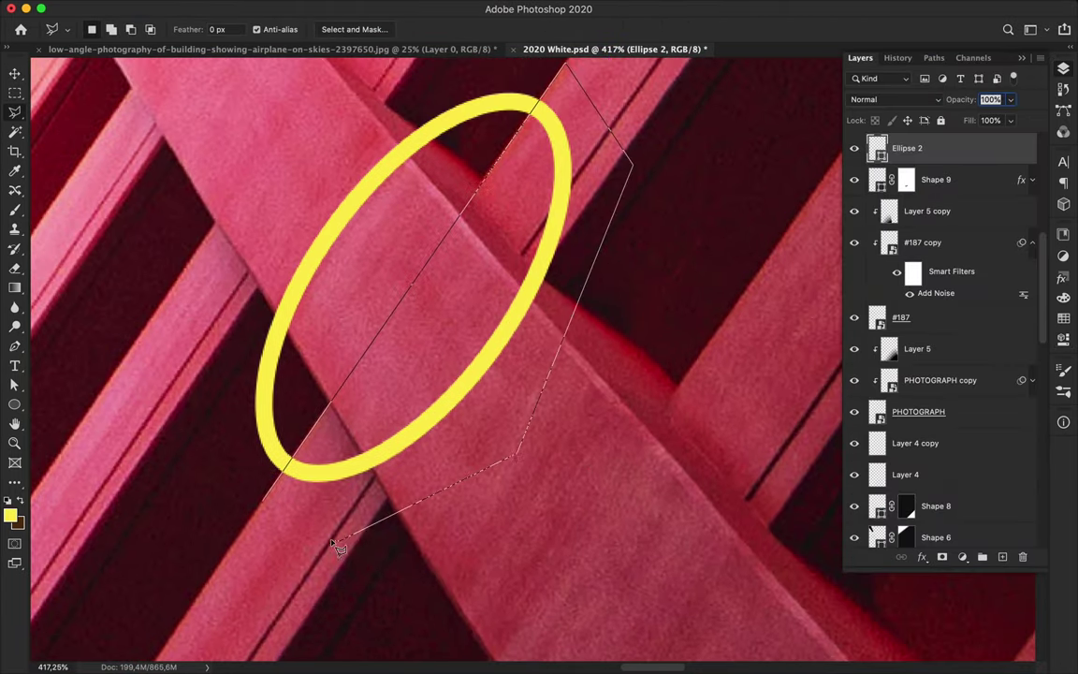
pyautogui.click(343, 543)
pyautogui.scroll(-2, 373, 475)
pyautogui.press('b')
pyautogui.click(534, 481)
pyautogui.press('Escape')
pyautogui.keyDown('alt'); pyautogui.click(942, 557); pyautogui.keyUp('alt')
pyautogui.hotkey('ctrl', 'z')
pyautogui.hotkey('ctrl', 'shift', 'z')
pyautogui.scroll(-1, 443, 327)
# Nudge the ring down-left and paste the copied bevel and satin layer style onto it.
pyautogui.press('v')
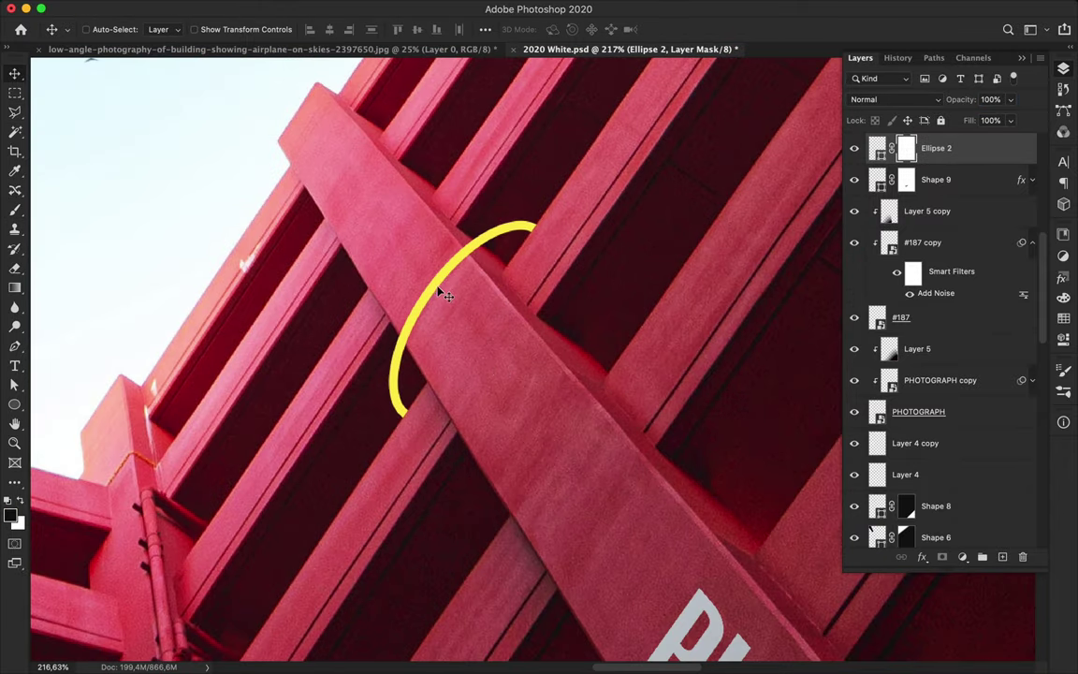
pyautogui.moveTo(440, 289); pyautogui.dragTo(432, 297)
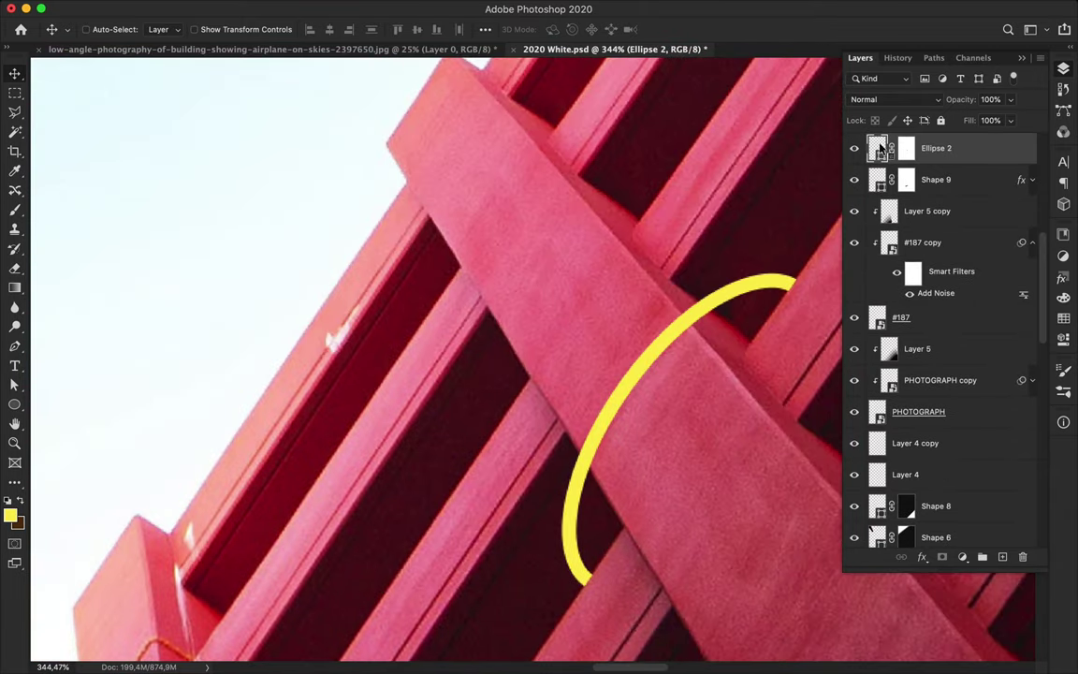
pyautogui.rightClick(914, 151)
pyautogui.click(796, 375)
pyautogui.doubleClick(927, 198)
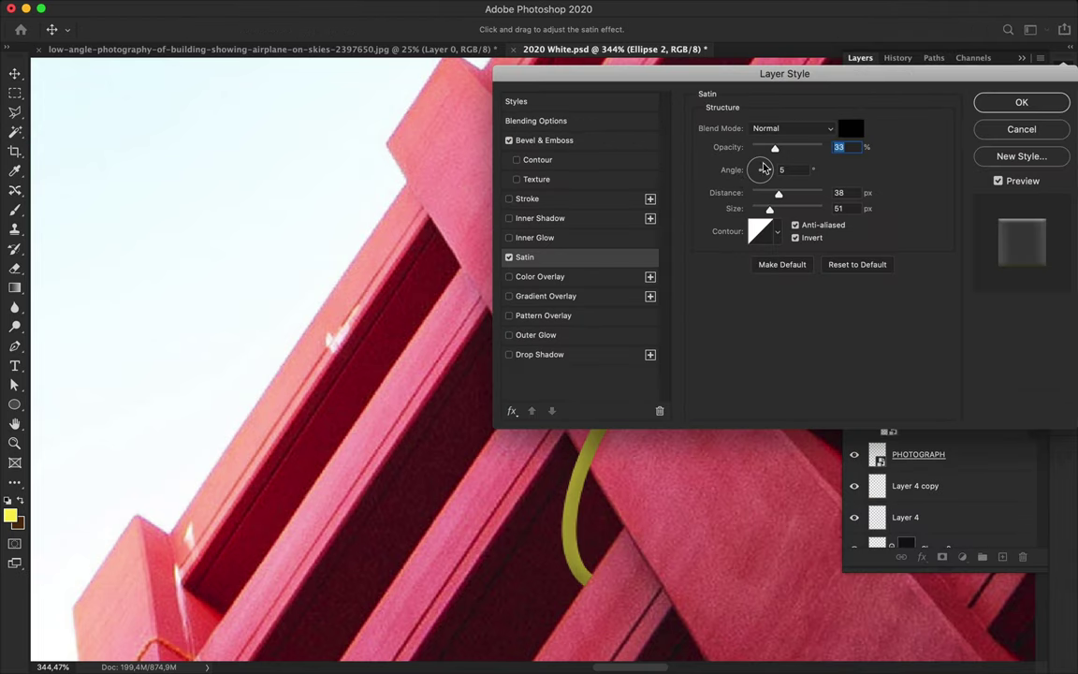
# Lower the Satin opacity, then duplicate the ring slightly offset as Ellipse 2 copy.
pyautogui.moveTo(789, 148); pyautogui.dragTo(758, 149)
pyautogui.click(544, 139)
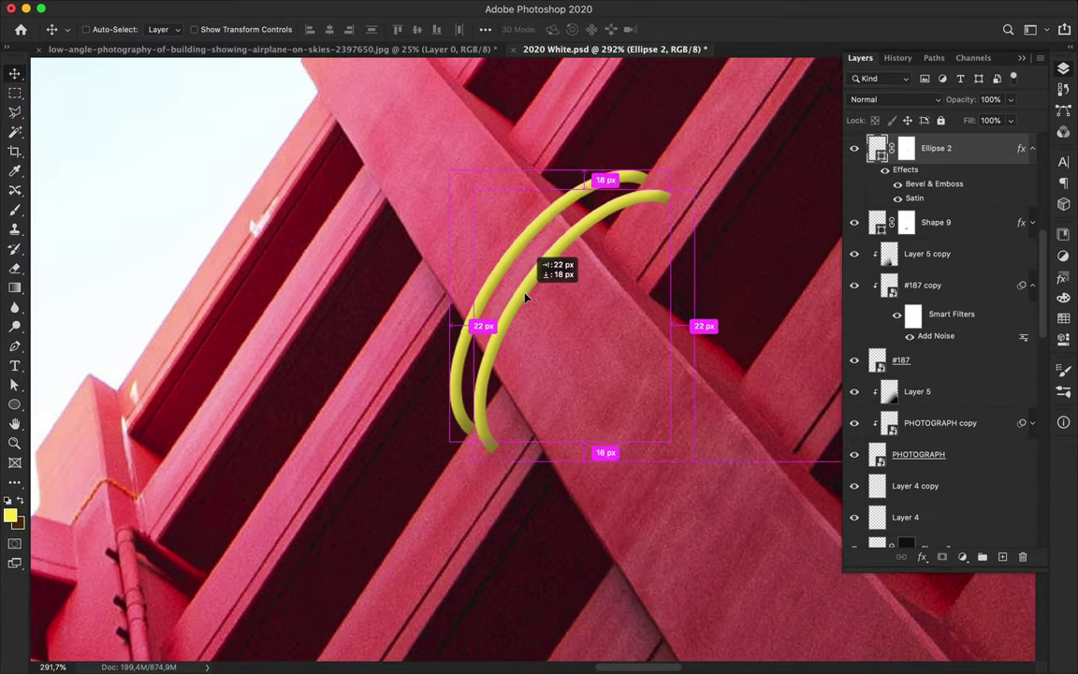
pyautogui.moveTo(526, 302); pyautogui.dragTo(549, 324)
pyautogui.click(904, 171)
pyautogui.keyDown('shift'); pyautogui.click(906, 141); pyautogui.keyUp('shift')
pyautogui.click(945, 202)
pyautogui.rightClick(977, 207)
pyautogui.press('Escape')
pyautogui.click(1032, 202)
pyautogui.keyDown('ctrl'); pyautogui.click(878, 202); pyautogui.keyUp('ctrl')
# Paint the copied ring dark brown and shift it down and right.
pyautogui.press('b')
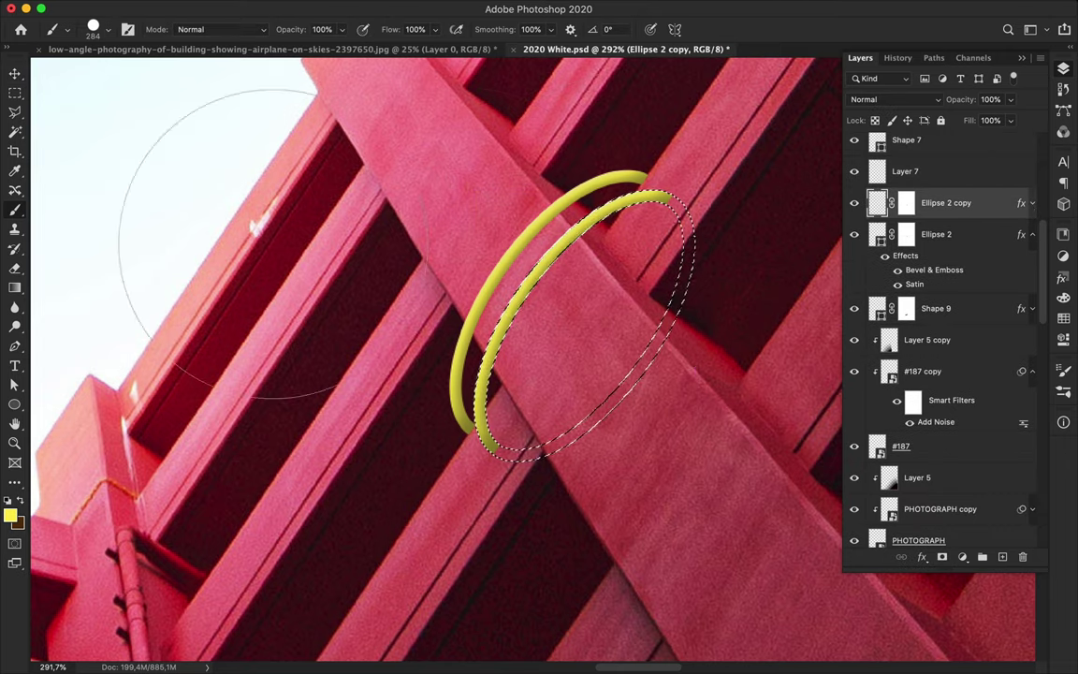
pyautogui.press('x')
pyautogui.moveTo(510, 412); pyautogui.dragTo(645, 234)
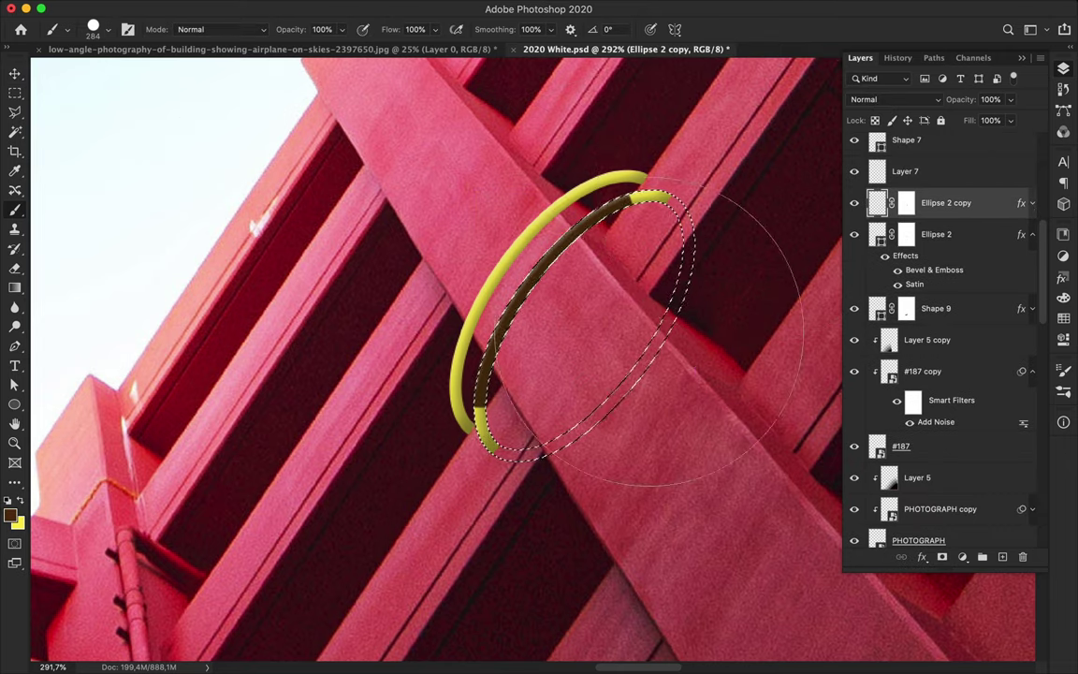
pyautogui.hotkey('ctrl', 'd')
pyautogui.press('v')
pyautogui.moveTo(527, 302); pyautogui.dragTo(535, 313)
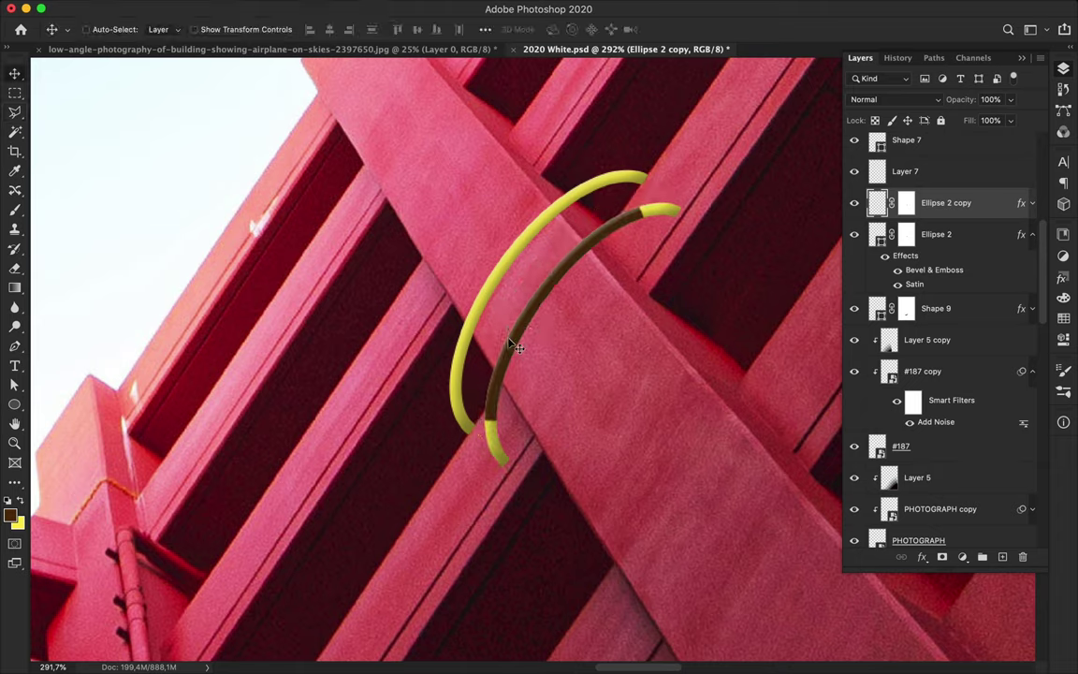
# Apply a Gaussian Blur to the brown ring copy to soften the shadow.
pyautogui.press('l')
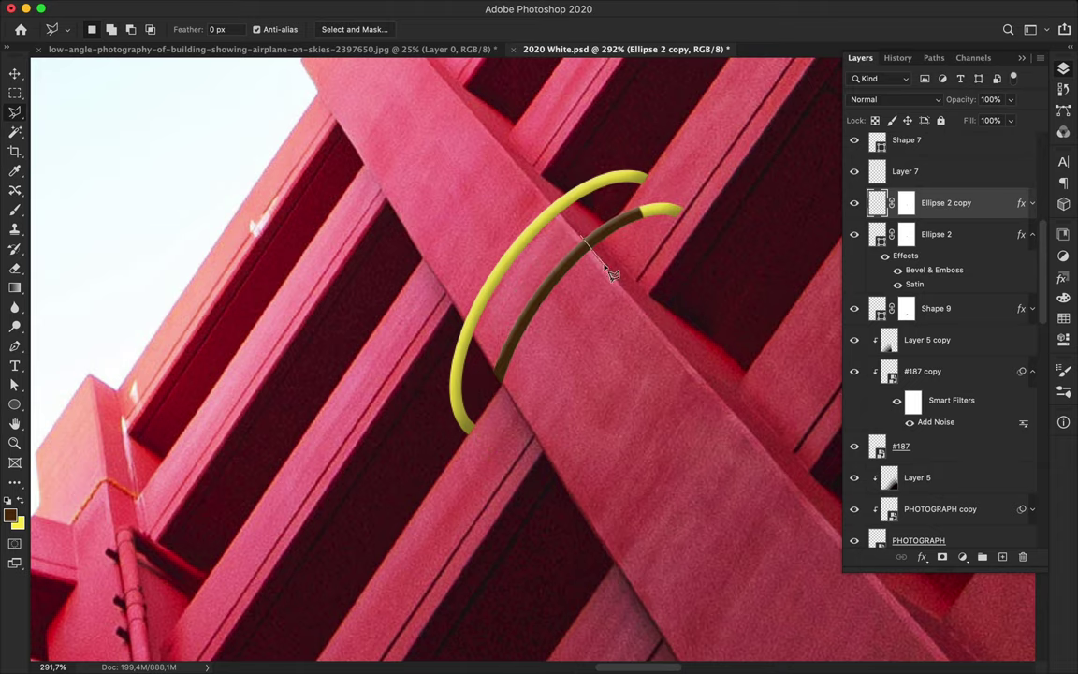
pyautogui.hotkey('ctrl', 'd')
pyautogui.press('v')
pyautogui.click(350, 8)
pyautogui.moveTo(375, 200)
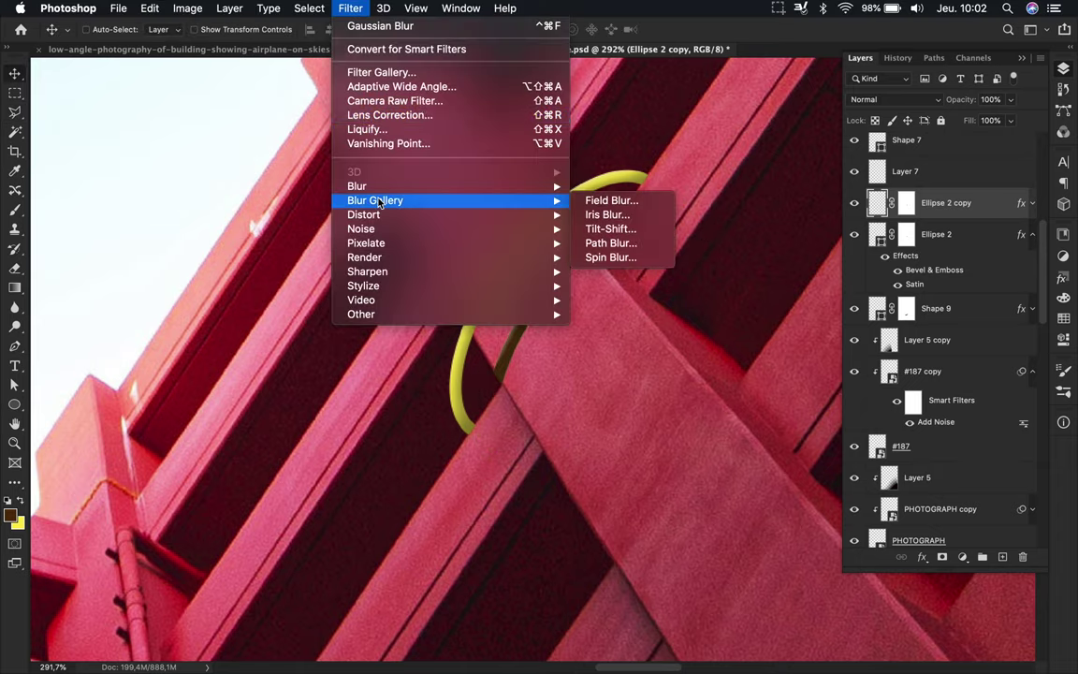
pyautogui.click(621, 244)
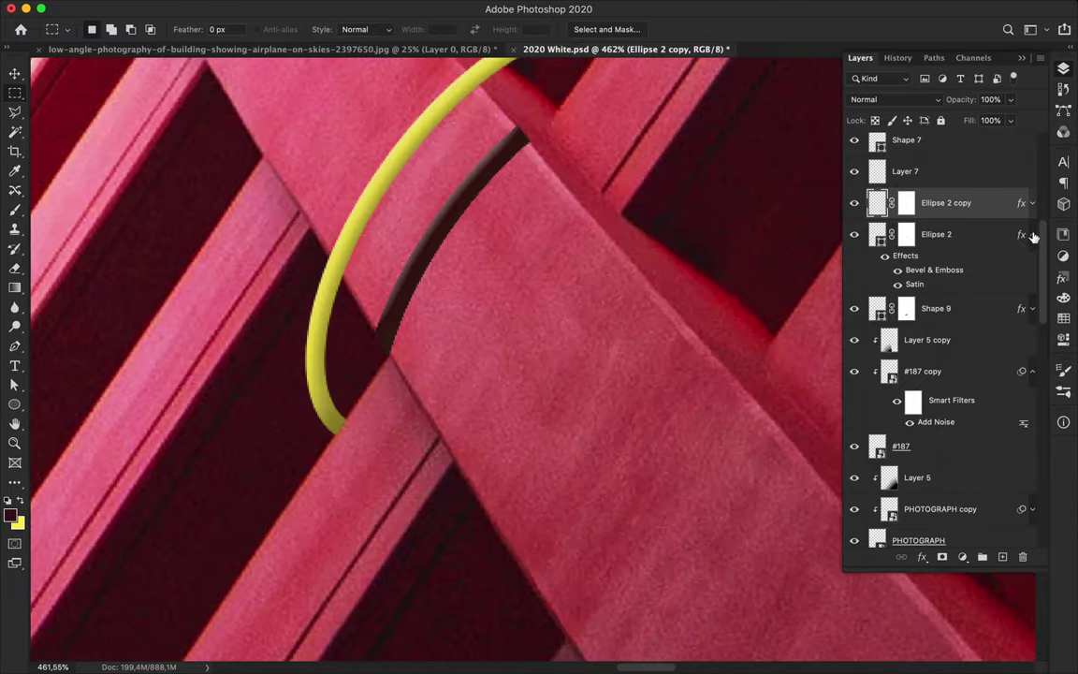
# Clear the dark ring copy's layer style, Gaussian-blur it, and move the shadow into place.
pyautogui.rightClick(987, 204)
pyautogui.click(880, 386)
pyautogui.click(351, 9)
pyautogui.click(351, 9)
pyautogui.moveTo(357, 186)
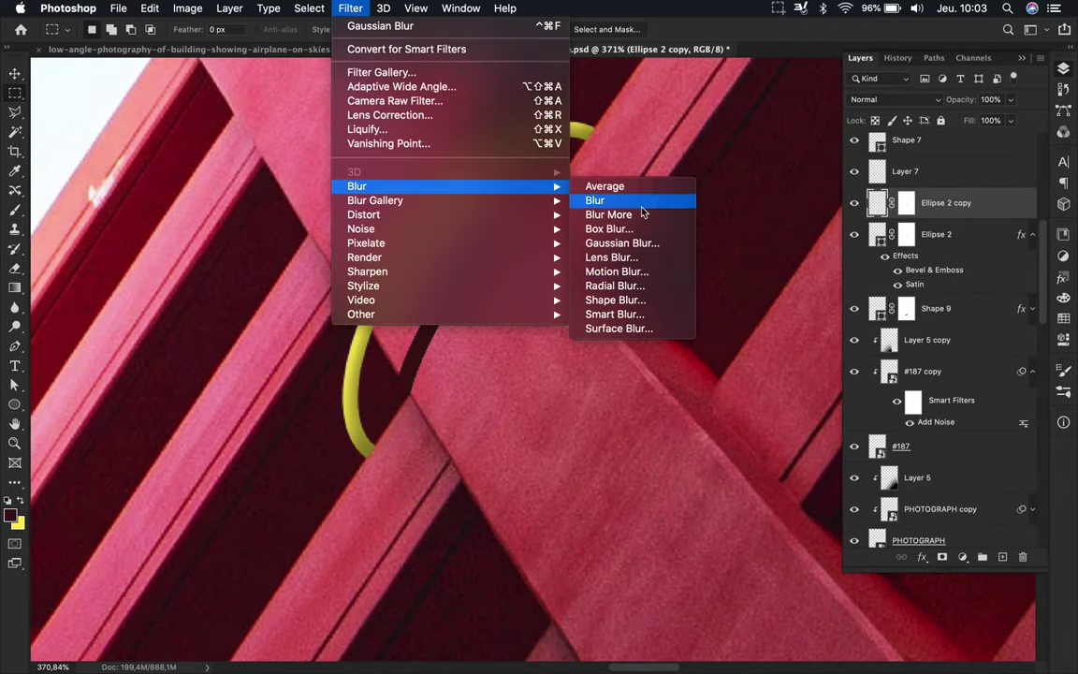
pyautogui.click(608, 243)
pyautogui.moveTo(641, 315); pyautogui.dragTo(653, 311)
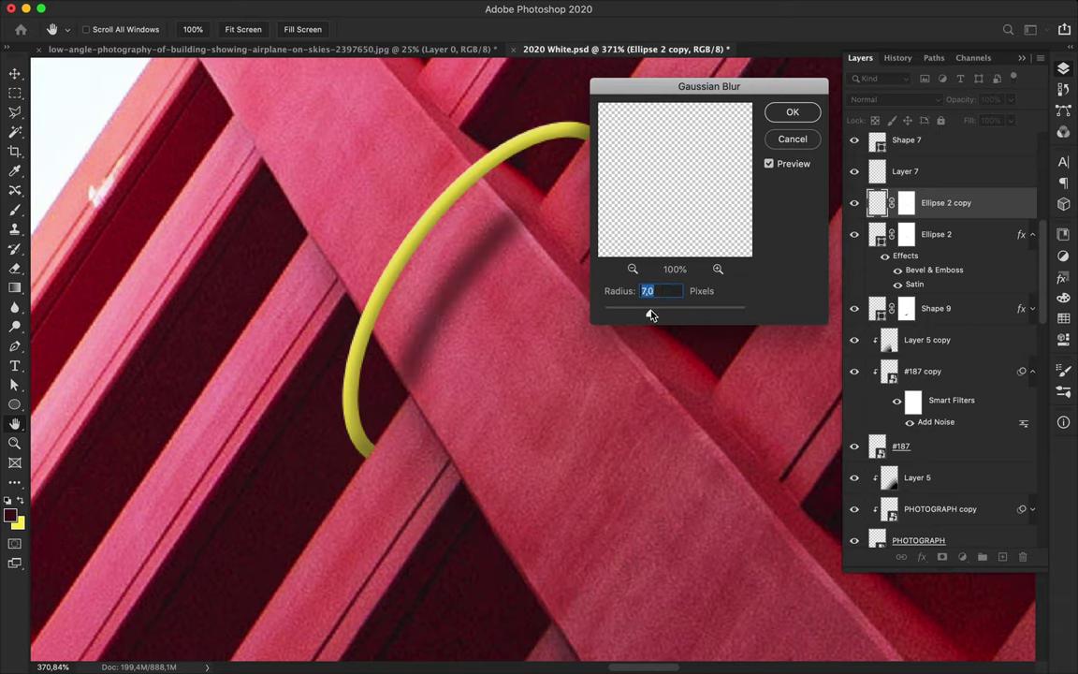
pyautogui.press('Return')
pyautogui.moveTo(469, 284); pyautogui.dragTo(476, 307)
# Duplicate the blurred shadow and rotate the copy onto the next beam.
pyautogui.hotkey('ctrl', 't')
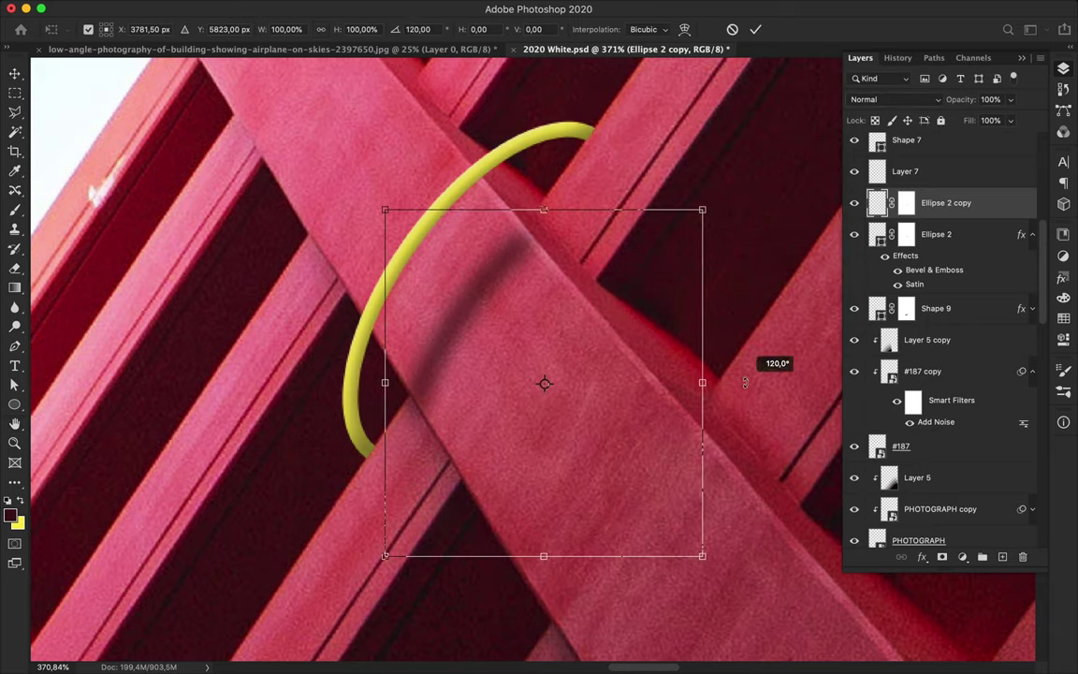
pyautogui.moveTo(430, 545); pyautogui.dragTo(681, 416)
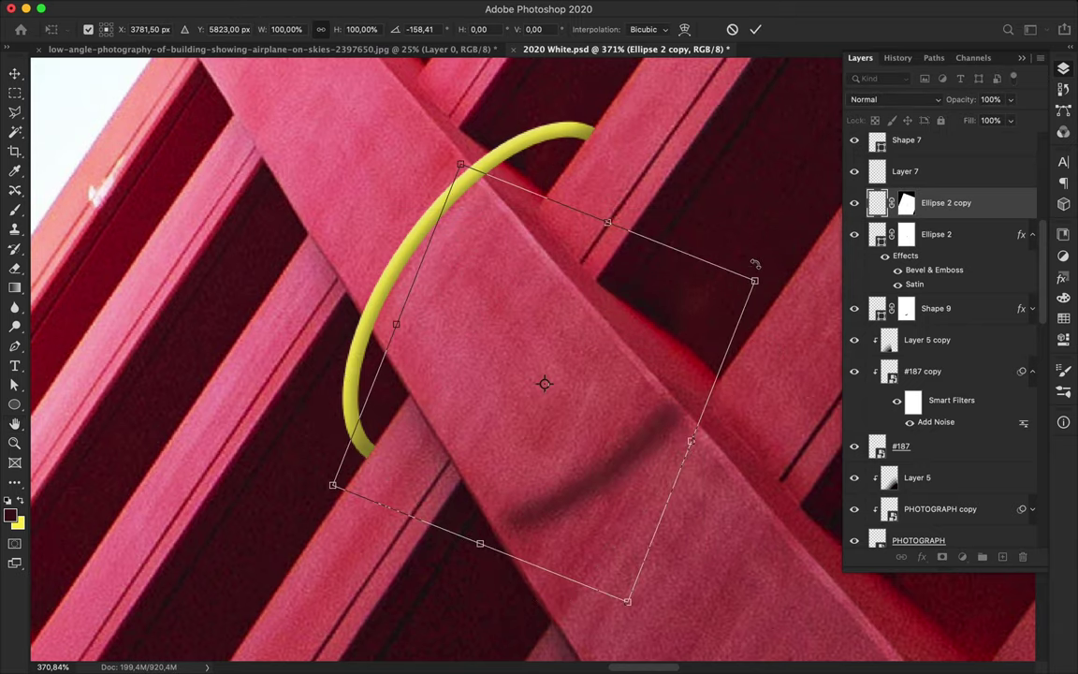
pyautogui.hotkey('ctrl', 'z')
pyautogui.hotkey('ctrl', 'shift', 'z')
pyautogui.press('Escape')
pyautogui.hotkey('ctrl', 'j')
pyautogui.hotkey('ctrl', 't')
pyautogui.moveTo(746, 121)
pyautogui.mouseDown()
pyautogui.moveTo(540, 216)
pyautogui.moveTo(548, 248)
pyautogui.moveTo(561, 237)
pyautogui.mouseUp()
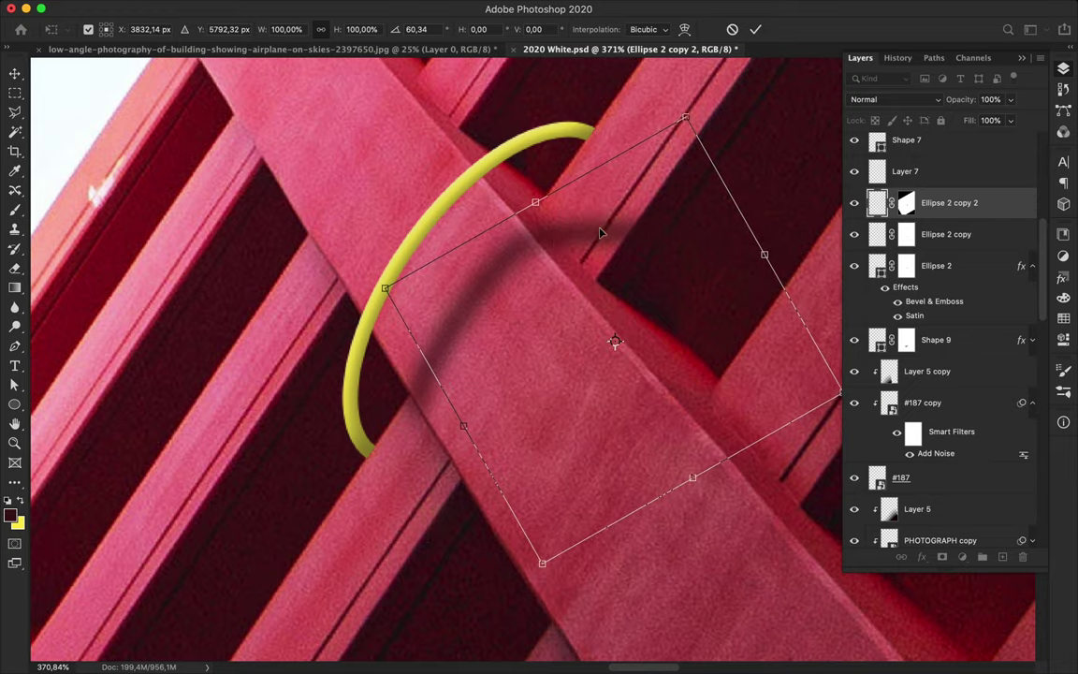
pyautogui.press('Return')
# Set the Eraser brush size to 31 px.
pyautogui.press('e')
pyautogui.rightClick(602, 216)
pyautogui.press('Return')
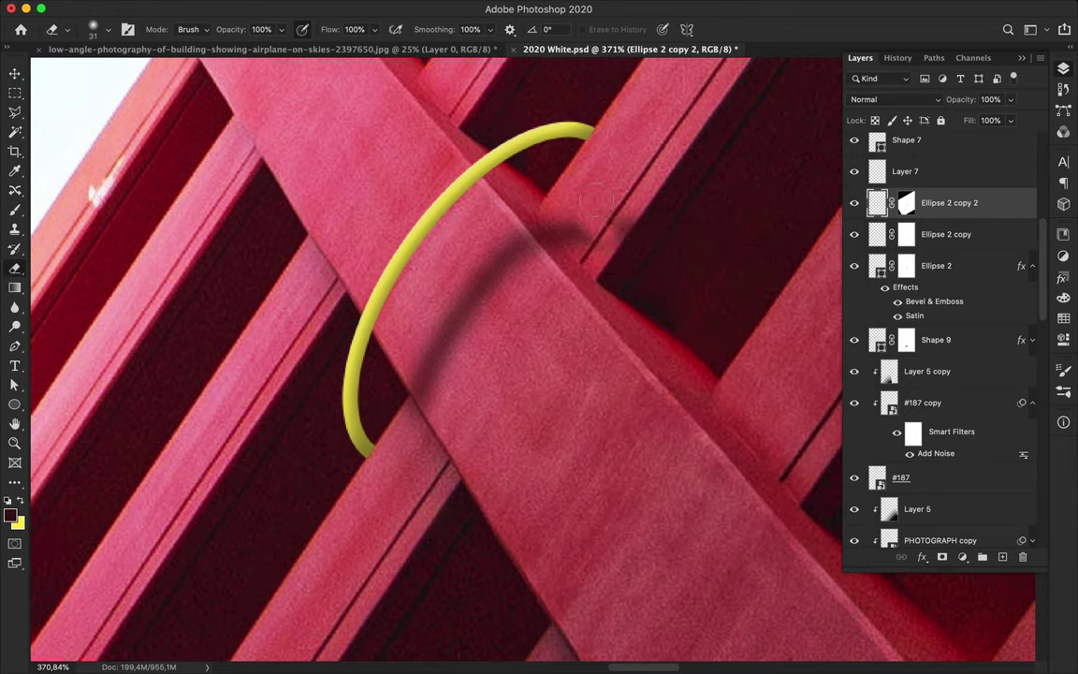
# Drag out another shadow copy, rotate it 165° onto a beam, and save the poster.
pyautogui.press('v')
pyautogui.moveTo(544, 277); pyautogui.dragTo(585, 217)
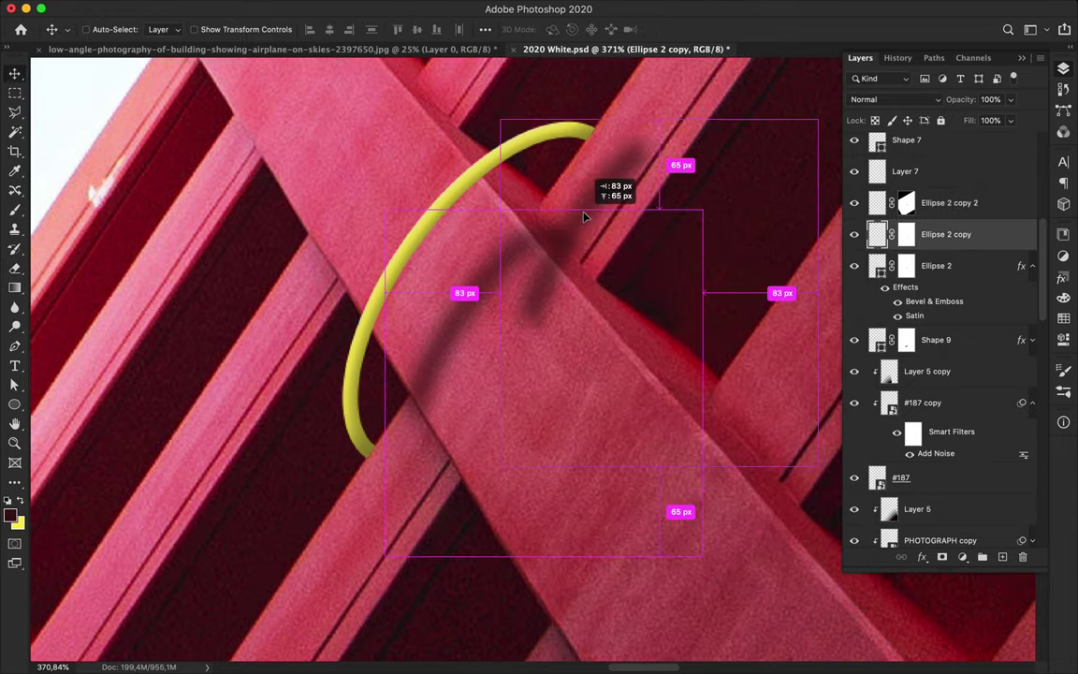
pyautogui.scroll(-2, 624, 151)
pyautogui.hotkey('ctrl', 't')
pyautogui.moveTo(532, 125)
pyautogui.mouseDown()
pyautogui.moveTo(748, 332)
pyautogui.moveTo(594, 228)
pyautogui.mouseUp()
pyautogui.press('Return')
pyautogui.scroll(1, 599, 230)
pyautogui.hotkey('ctrl', 's')
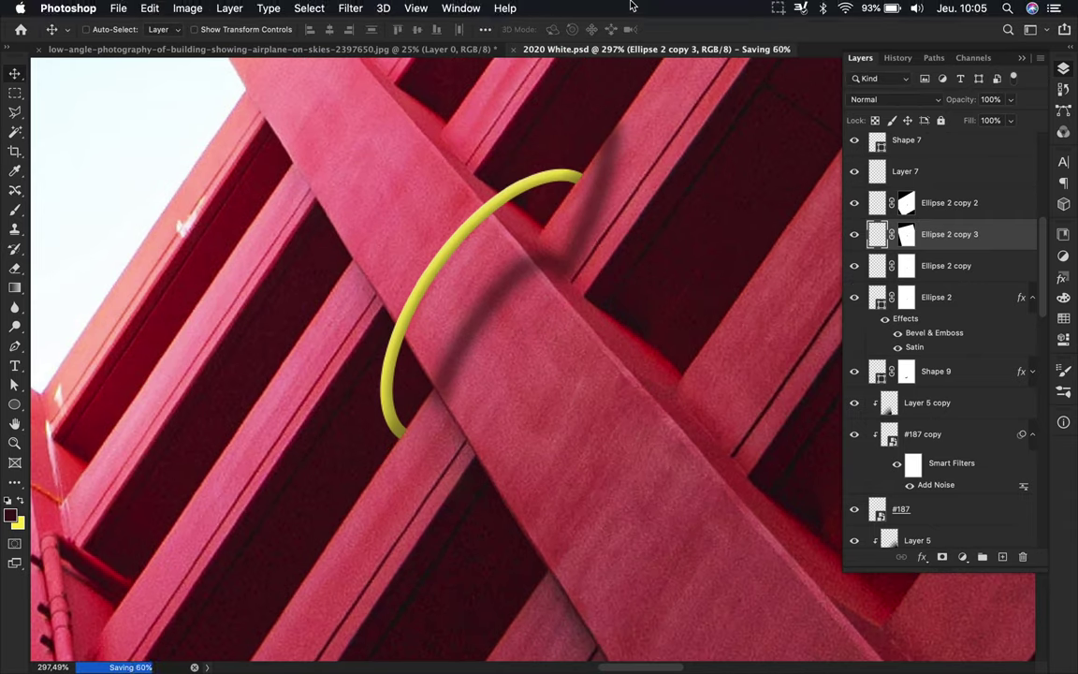
# Rotate the shadow copy slightly further and shift it a little left.
pyautogui.scroll(2, 589, 327)
pyautogui.hotkey('ctrl', 't')
pyautogui.moveTo(608, 90); pyautogui.dragTo(598, 85)
pyautogui.moveTo(536, 264); pyautogui.dragTo(506, 258)
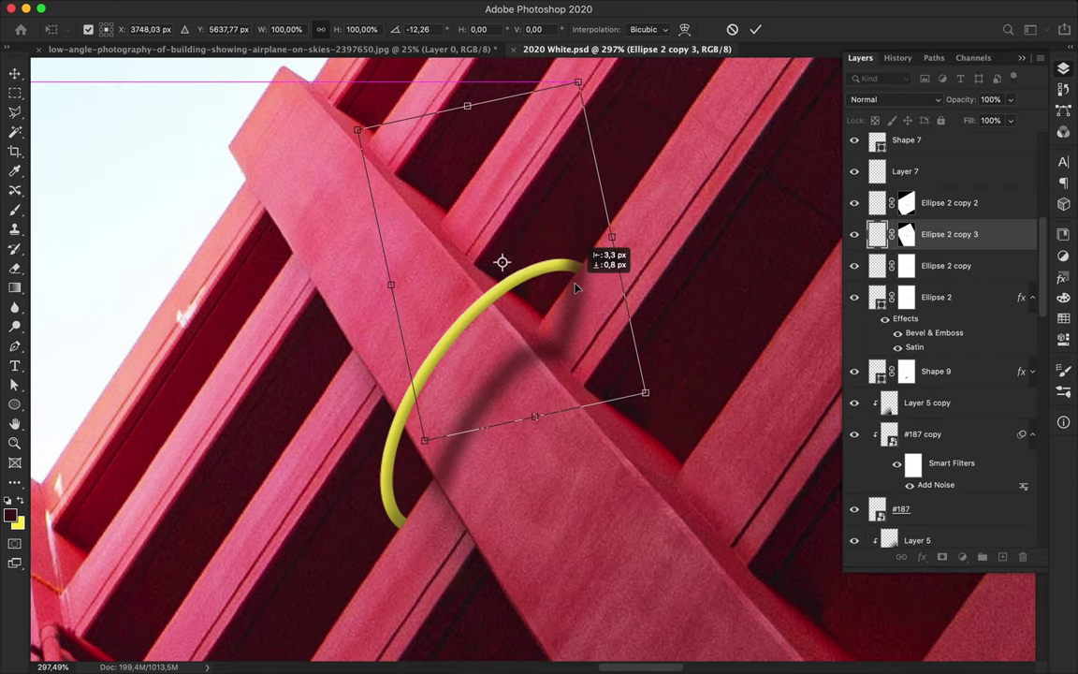
pyautogui.press('Return')
pyautogui.scroll(2, 590, 319)
pyautogui.scroll(-2, 590, 319)
pyautogui.press('e')
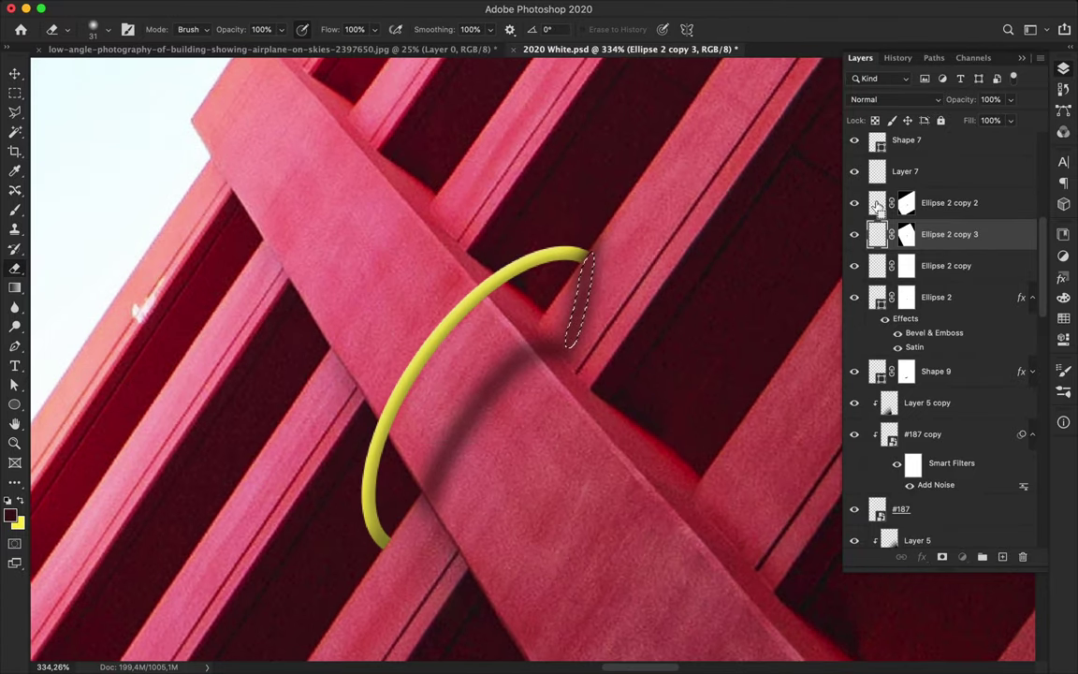
# Load a layer's outline as a selection and erase the stray shadow inside it.
pyautogui.keyDown('ctrl'); pyautogui.click(878, 204); pyautogui.keyUp('ctrl')
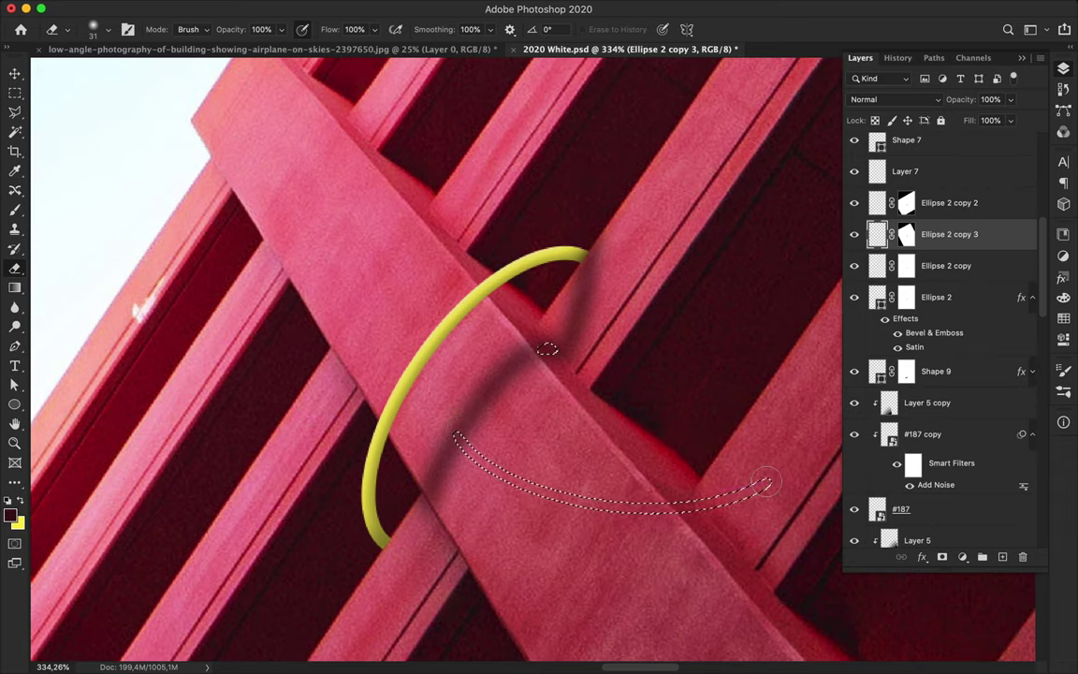
pyautogui.moveTo(510, 365); pyautogui.dragTo(440, 486)
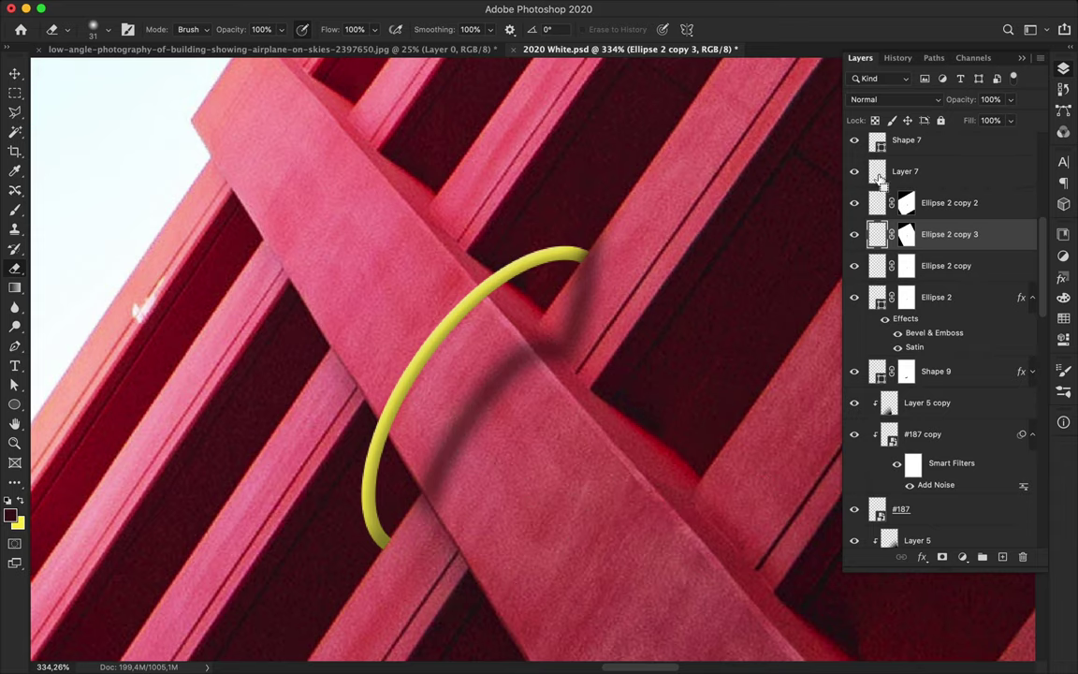
pyautogui.hotkey('ctrl', 'd')
pyautogui.press('v')
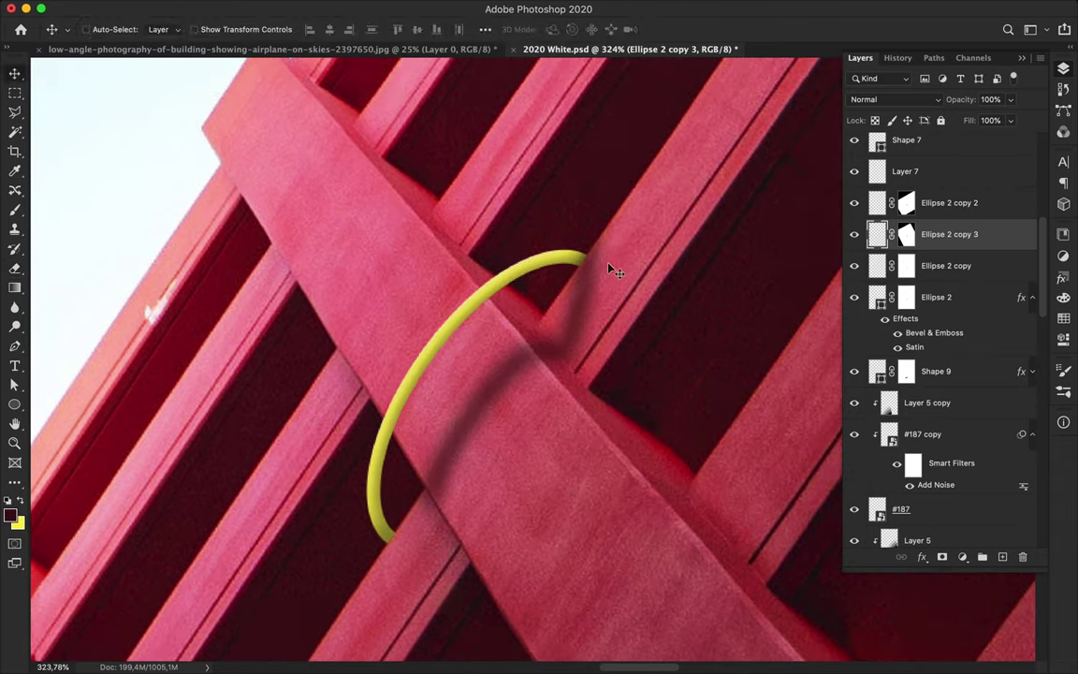
pyautogui.scroll(-3, 546, 236)
# Select a section of the shadow with the Polygonal Lasso and put it under transform.
pyautogui.press('l')
pyautogui.click(538, 526)
pyautogui.click(290, 491)
pyautogui.click(722, 293)
pyautogui.click(580, 264)
pyautogui.click(592, 361)
pyautogui.press('v')
pyautogui.scroll(3, 570, 329)
pyautogui.hotkey('ctrl', 't')
# Try distorting the selected shadow section's corners, which ends in a transform error.
pyautogui.rightClick(601, 236)
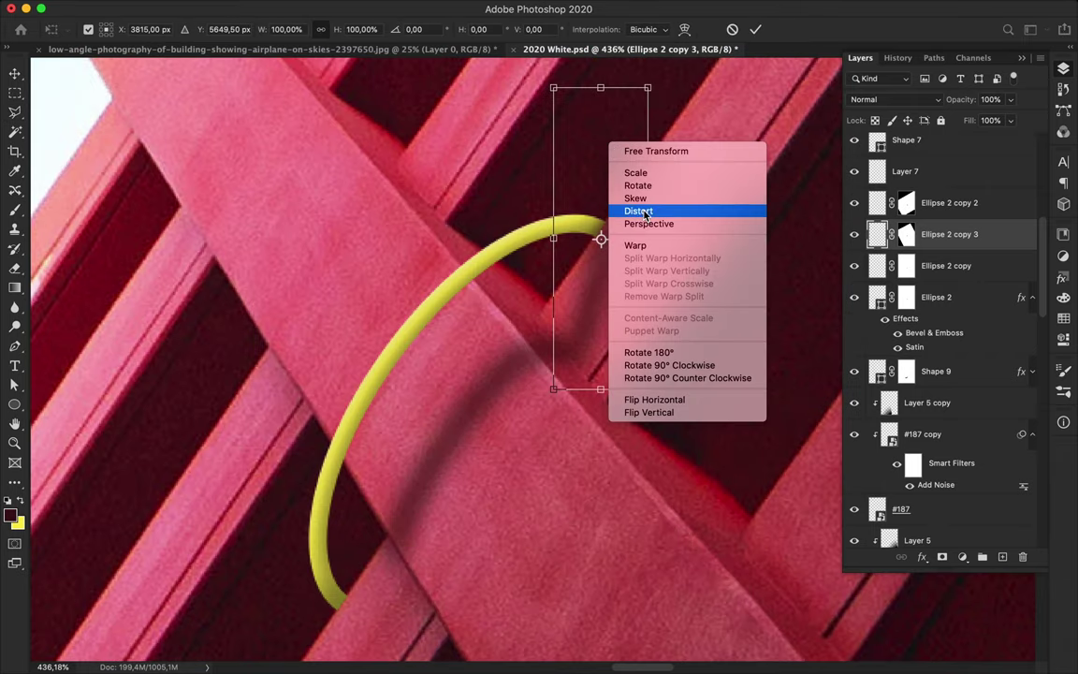
pyautogui.click(642, 212)
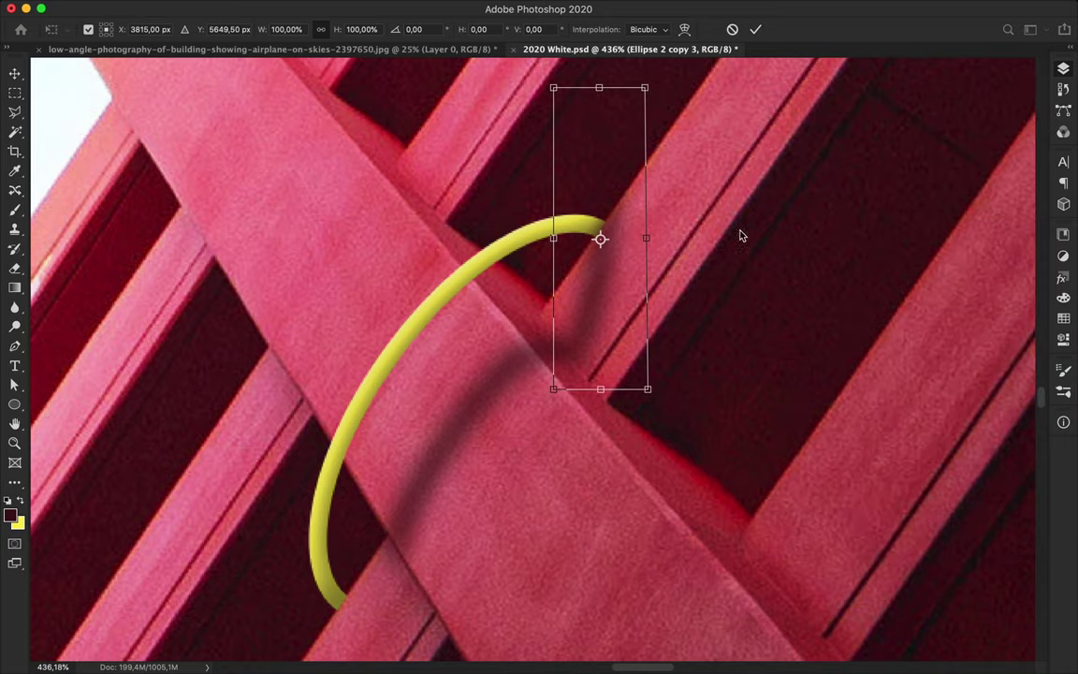
pyautogui.click(618, 649)
pyautogui.click(774, 8)
pyautogui.moveTo(556, 92); pyautogui.dragTo(590, 125)
pyautogui.press('Escape')
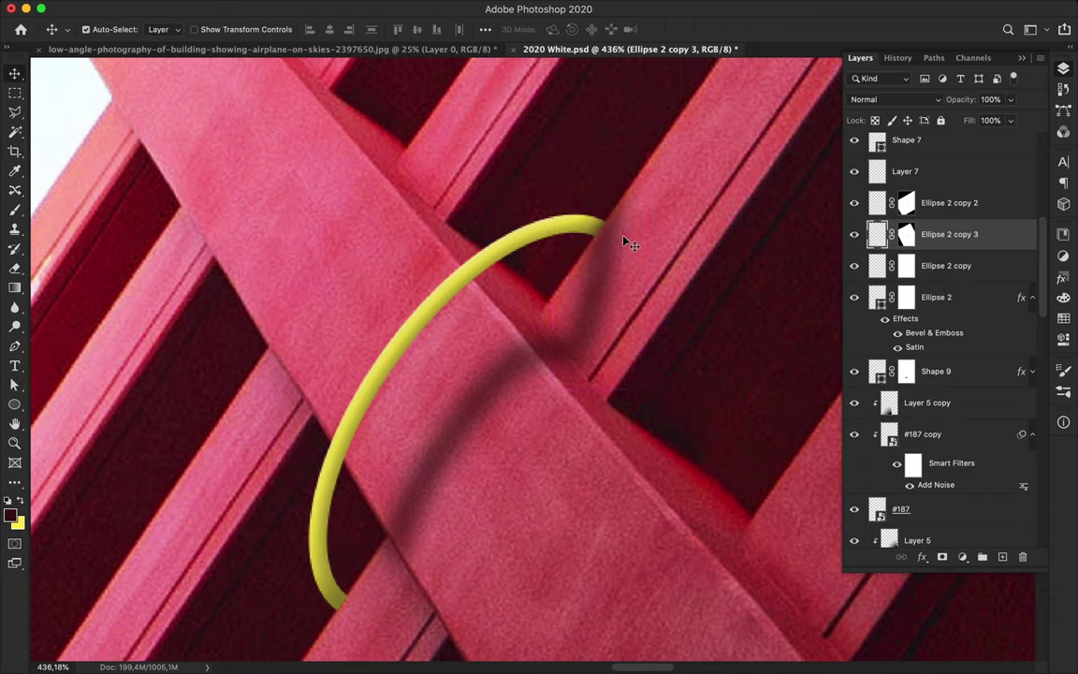
pyautogui.hotkey('ctrl', 't')
pyautogui.rightClick(635, 164)
pyautogui.click(663, 230)
pyautogui.moveTo(560, 95); pyautogui.dragTo(585, 136)
pyautogui.press('Return')
pyautogui.click(639, 236)
# Apply the layer mask on the shadow layer.
pyautogui.rightClick(906, 234)
pyautogui.click(962, 298)
pyautogui.moveTo(906, 234); pyautogui.dragTo(1023, 556)
pyautogui.click(646, 232)
pyautogui.press('m')
pyautogui.press('v')
pyautogui.scroll(-1, 824, 251)
# Distort the shadow piece's corners so it bends down onto the neighbouring beam.
pyautogui.hotkey('ctrl', 't')
pyautogui.rightClick(620, 224)
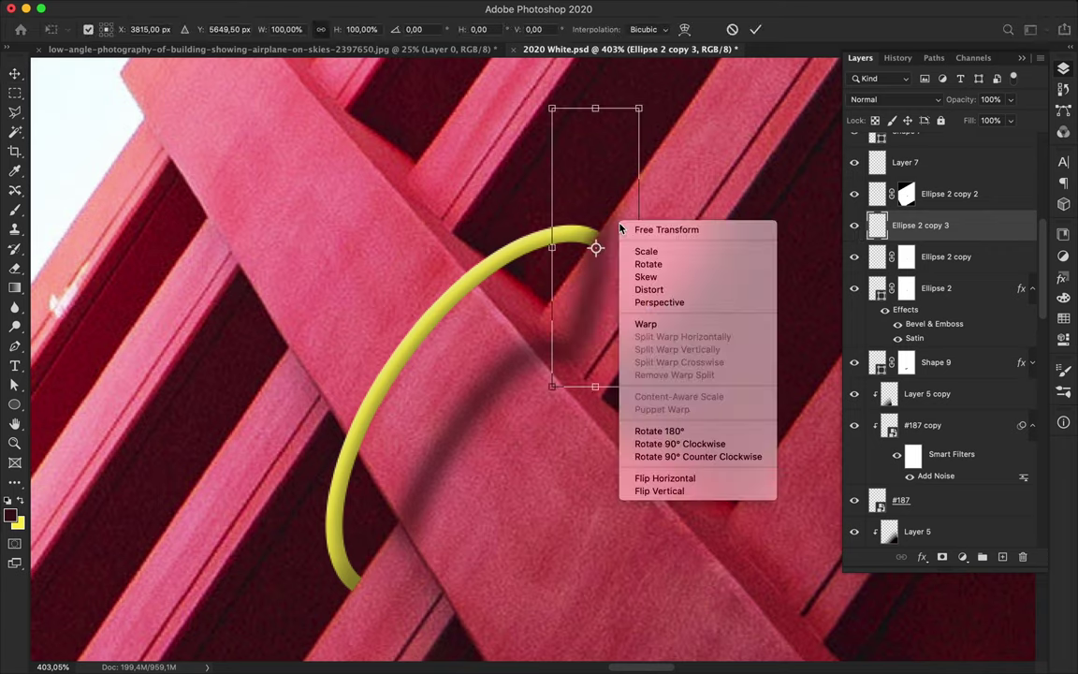
pyautogui.click(641, 290)
pyautogui.moveTo(638, 108); pyautogui.dragTo(608, 185)
pyautogui.moveTo(553, 108); pyautogui.dragTo(570, 175)
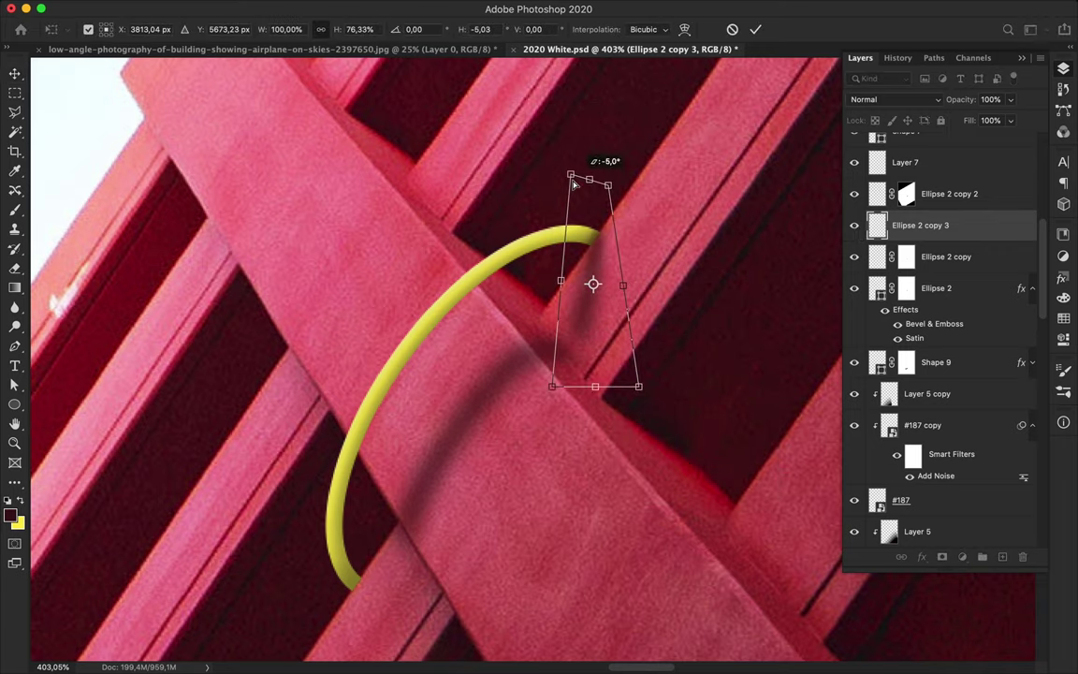
pyautogui.moveTo(553, 385); pyautogui.dragTo(527, 437)
pyautogui.press('Return')
pyautogui.hotkey('ctrl', 't')
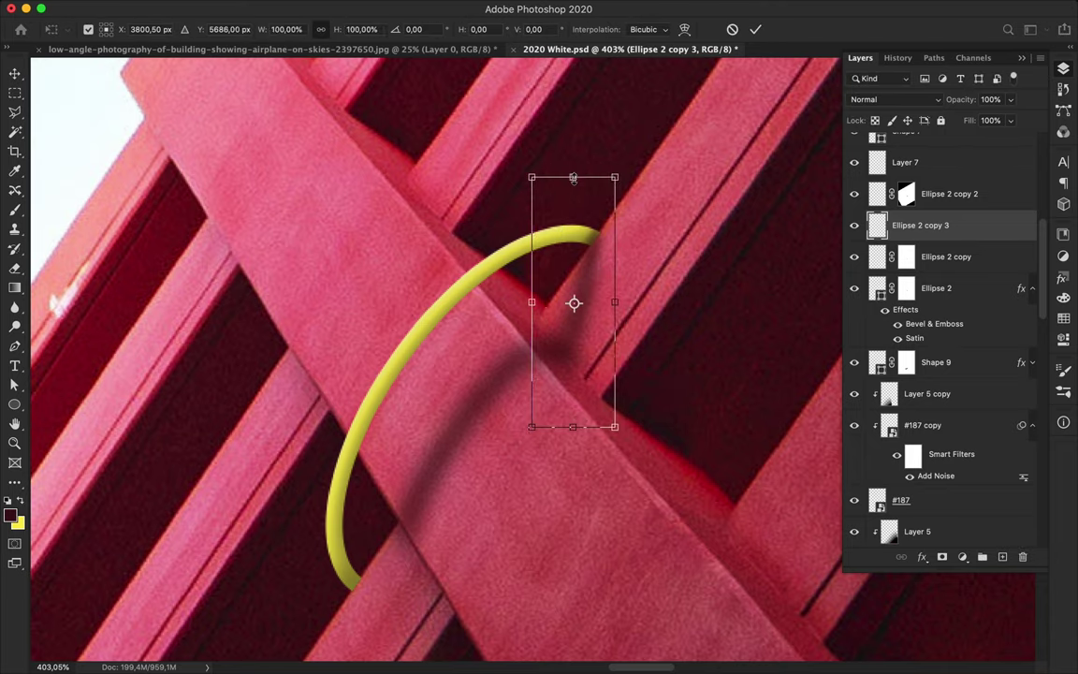
pyautogui.press('Return')
# Shrink the Eraser to a few pixels and duplicate the shadow piece.
pyautogui.press('e')
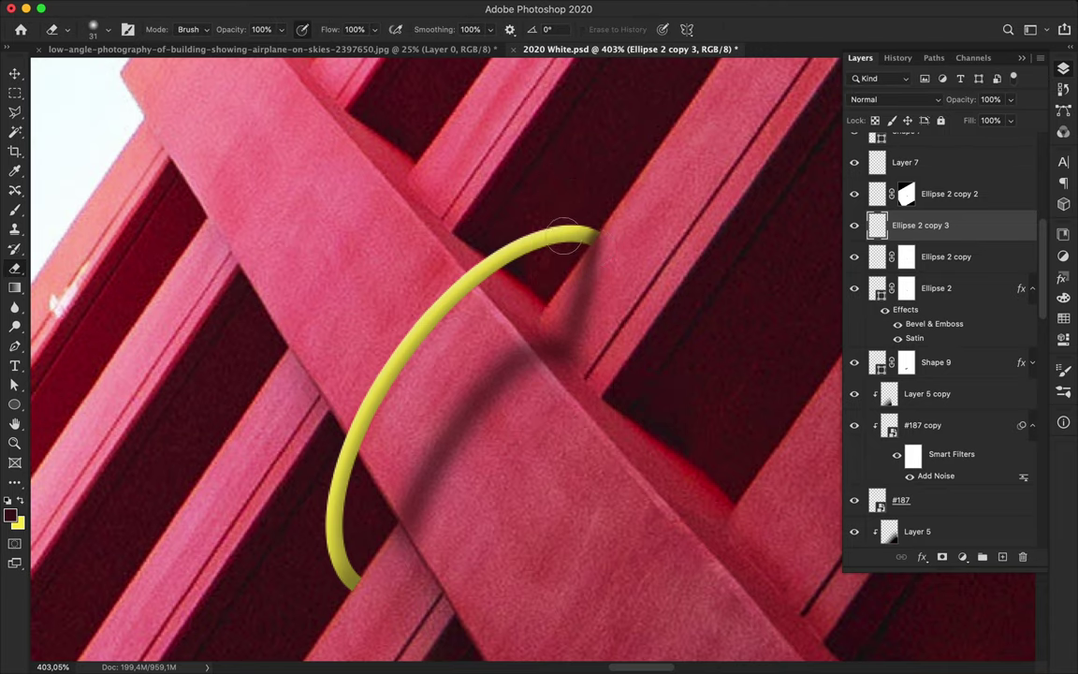
pyautogui.scroll(2, 573, 234)
pyautogui.rightClick(599, 253)
pyautogui.moveTo(658, 257); pyautogui.dragTo(652, 257)
pyautogui.click(566, 244)
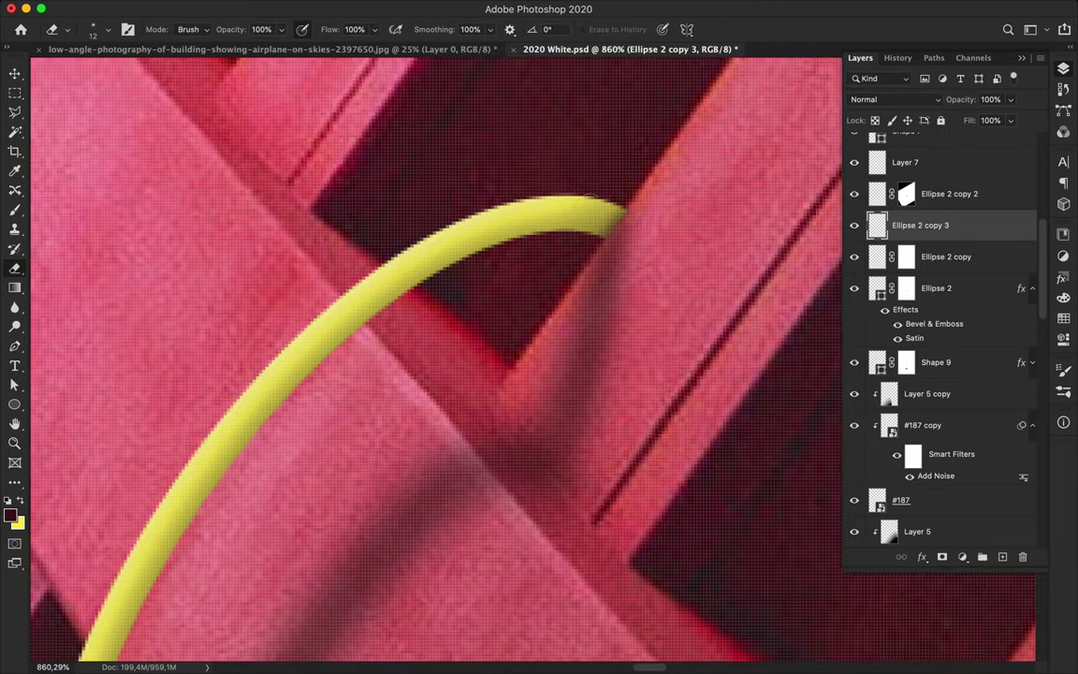
pyautogui.scroll(-5, 543, 268)
pyautogui.press('v')
pyautogui.press('super+j')
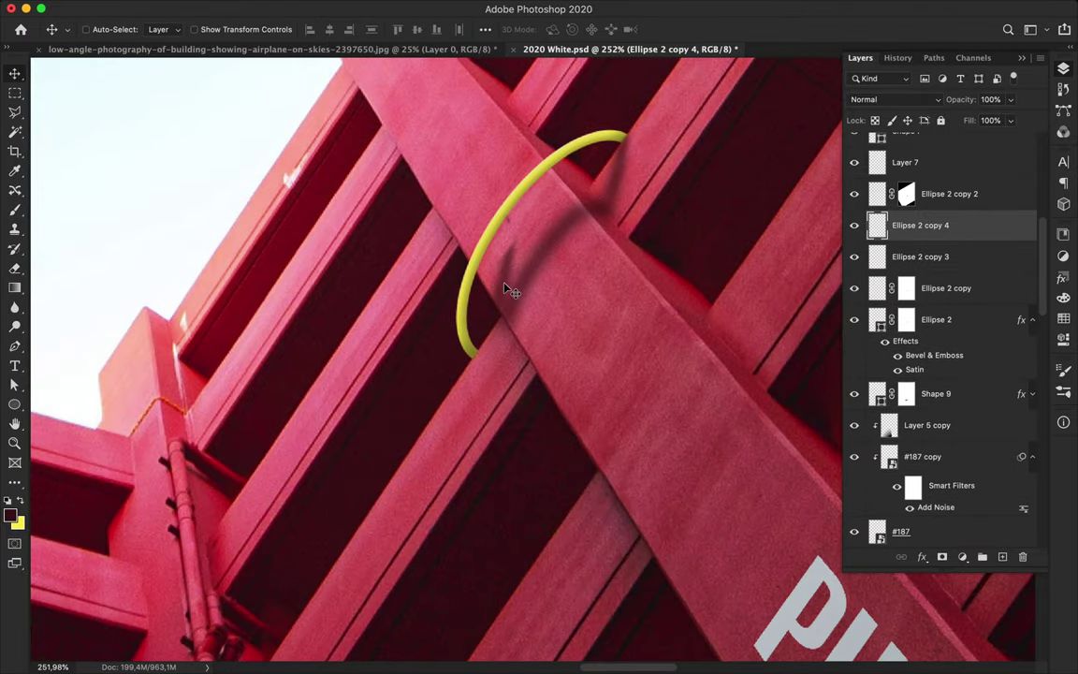
# Move the new shadow piece toward the ring's lower end.
pyautogui.click(154, 8)
pyautogui.click(407, 593)
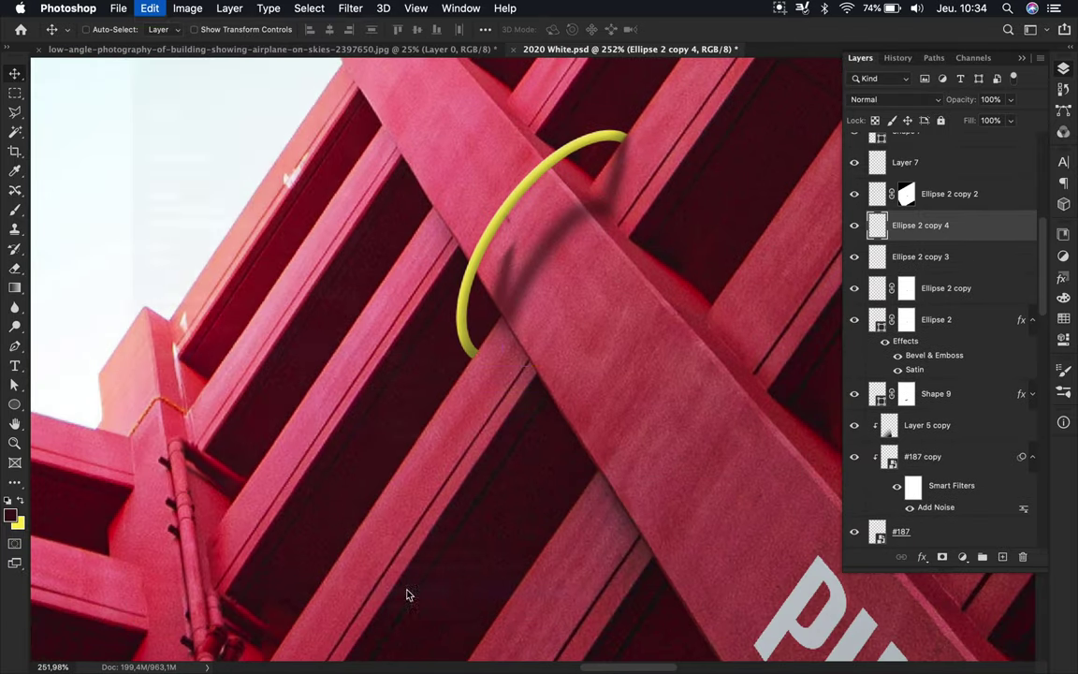
pyautogui.press('e')
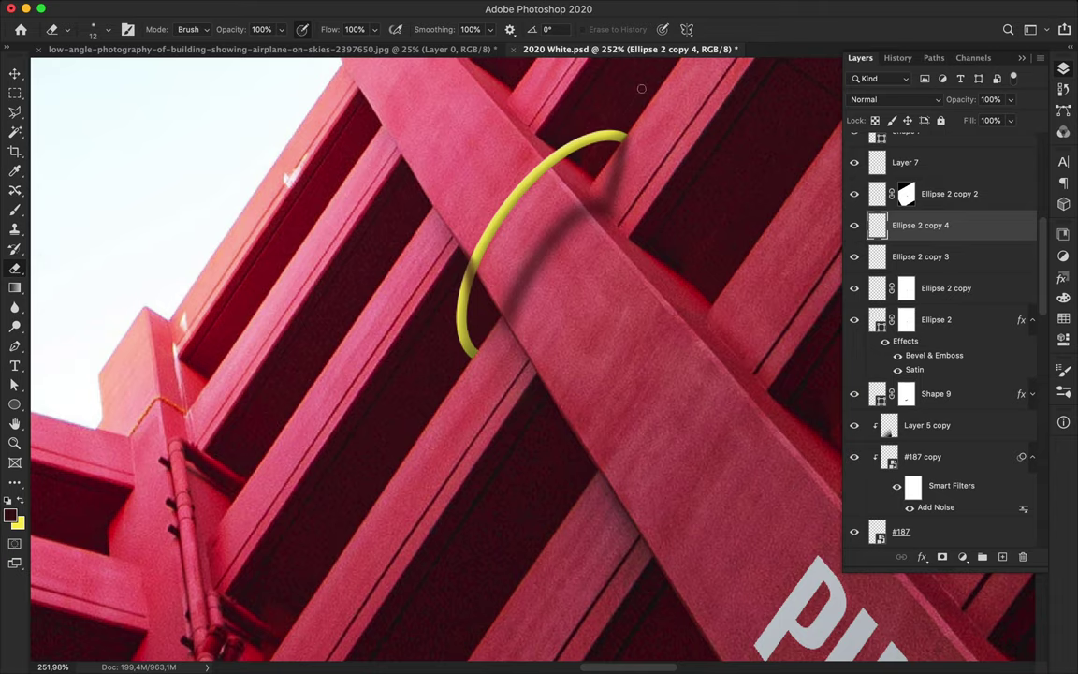
pyautogui.press('v')
pyautogui.press('super+t')
pyautogui.moveTo(517, 351)
pyautogui.mouseDown()
pyautogui.moveTo(553, 342)
pyautogui.moveTo(546, 322)
pyautogui.mouseUp()
pyautogui.press('Return')
# Lasso the excess shadow spilling past the lower end and erase it.
pyautogui.press('l')
pyautogui.keyDown('alt'); pyautogui.scroll(5, 543, 330); pyautogui.keyUp('alt')
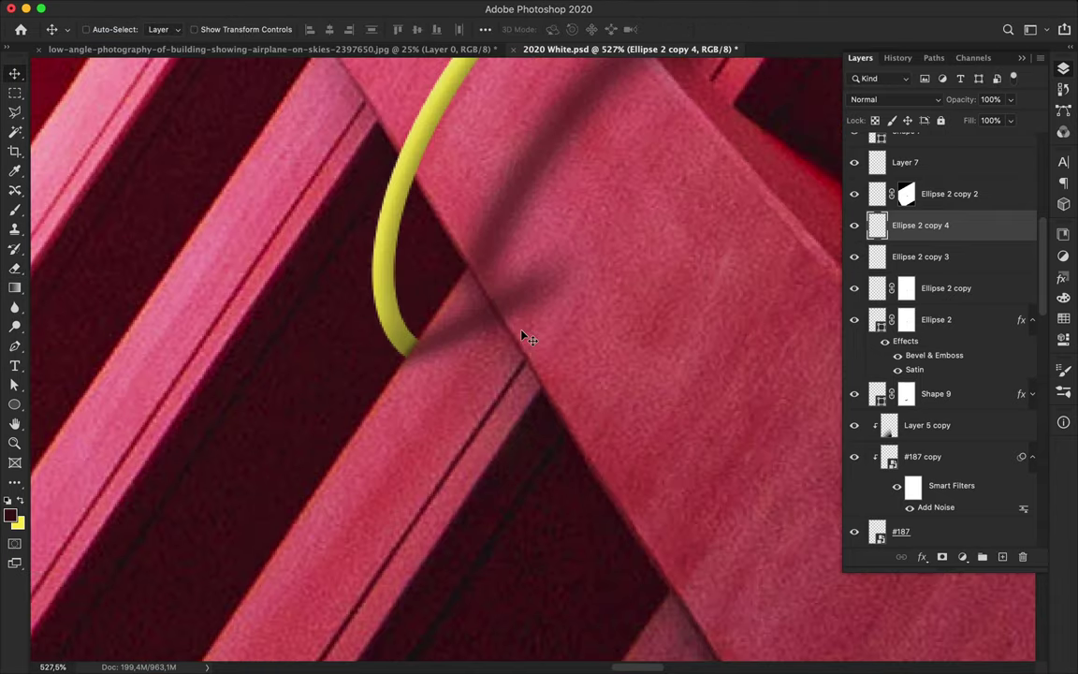
pyautogui.doubleClick(500, 316)
pyautogui.press('e')
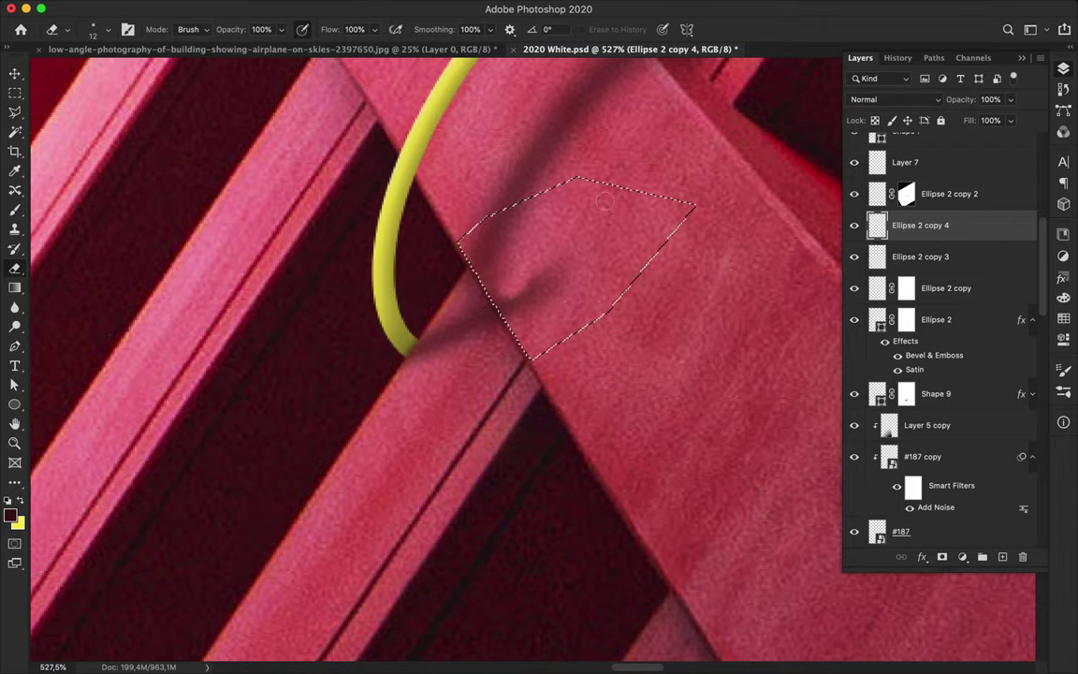
pyautogui.hotkey('ctrl', 'd')
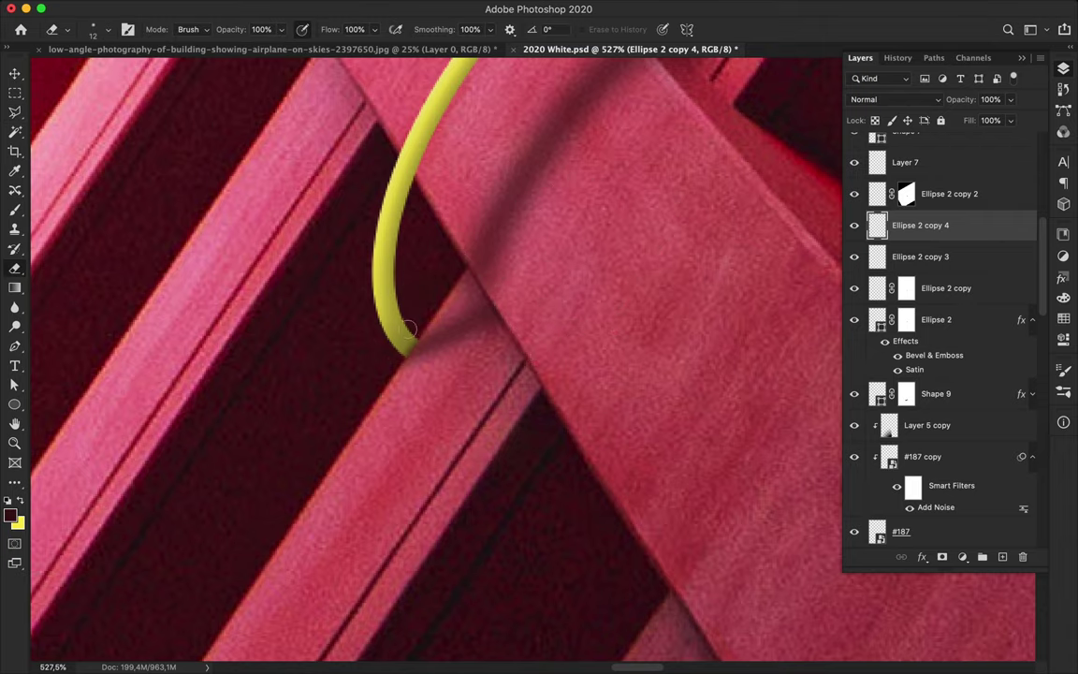
pyautogui.keyDown('alt'); pyautogui.scroll(-3, 381, 368); pyautogui.keyUp('alt')
pyautogui.keyDown('ctrl'); pyautogui.click(510, 308); pyautogui.keyUp('ctrl')
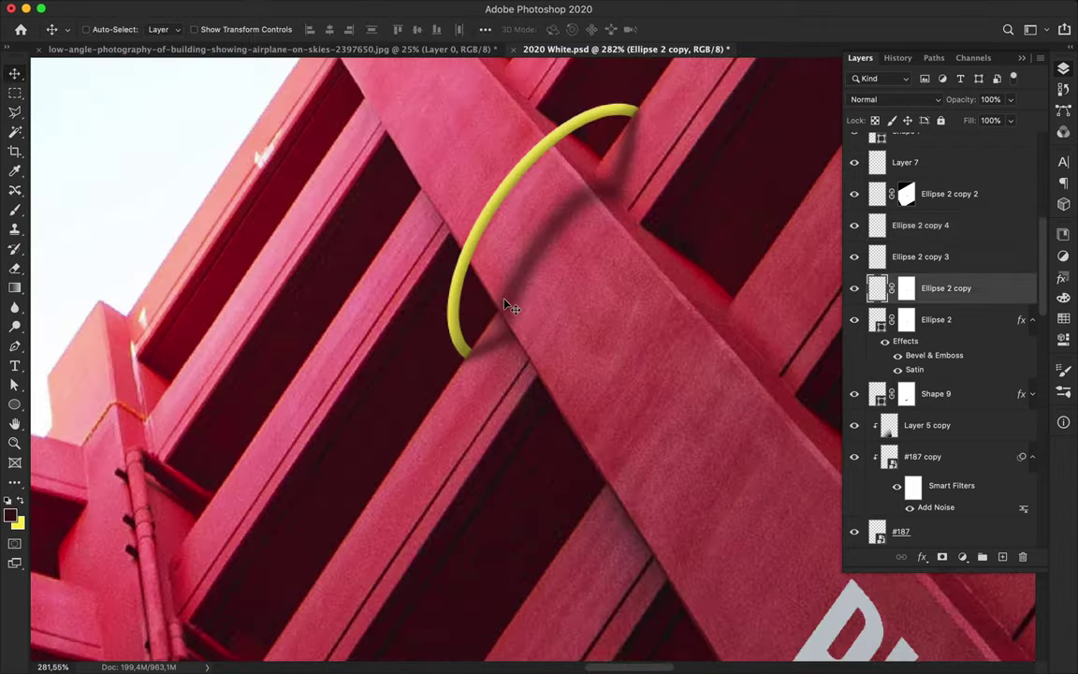
pyautogui.keyDown('alt'); pyautogui.scroll(3, 480, 308); pyautogui.keyUp('alt')
pyautogui.keyDown('alt'); pyautogui.scroll(-3, 518, 368); pyautogui.keyUp('alt')
pyautogui.keyDown('alt'); pyautogui.scroll(-5, 518, 368); pyautogui.keyUp('alt')
# Add a new empty layer directly above Layer 1, the building photo.
pyautogui.keyDown('alt'); pyautogui.scroll(-4, 524, 360); pyautogui.keyUp('alt')
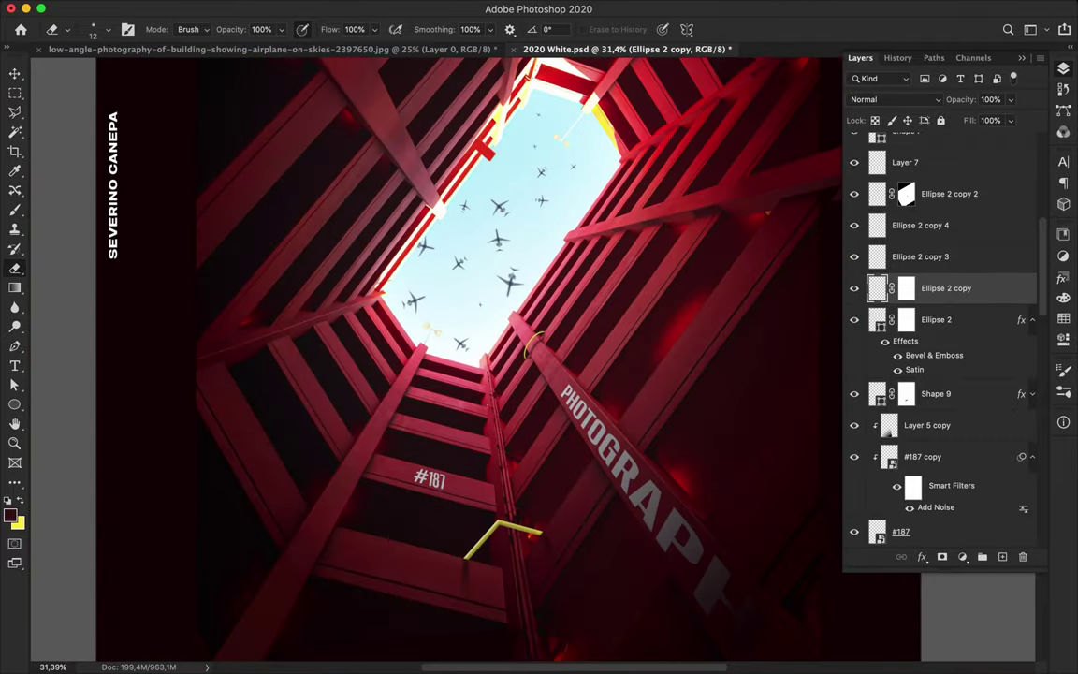
pyautogui.scroll(-3, 379, 420)
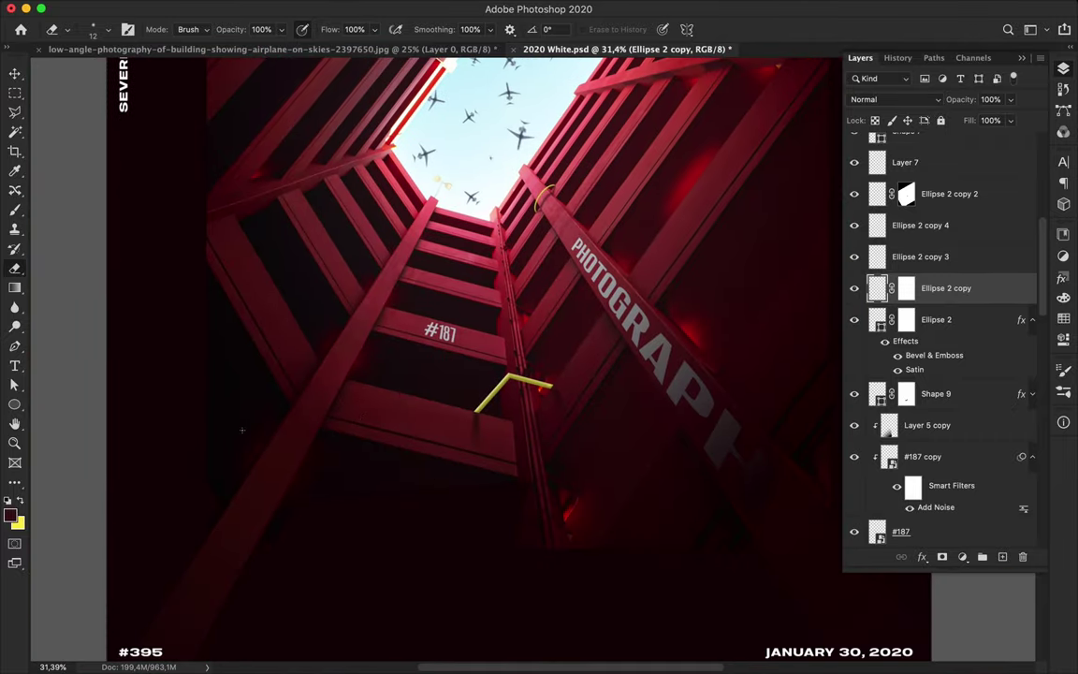
pyautogui.press('v')
pyautogui.scroll(3, 479, 435)
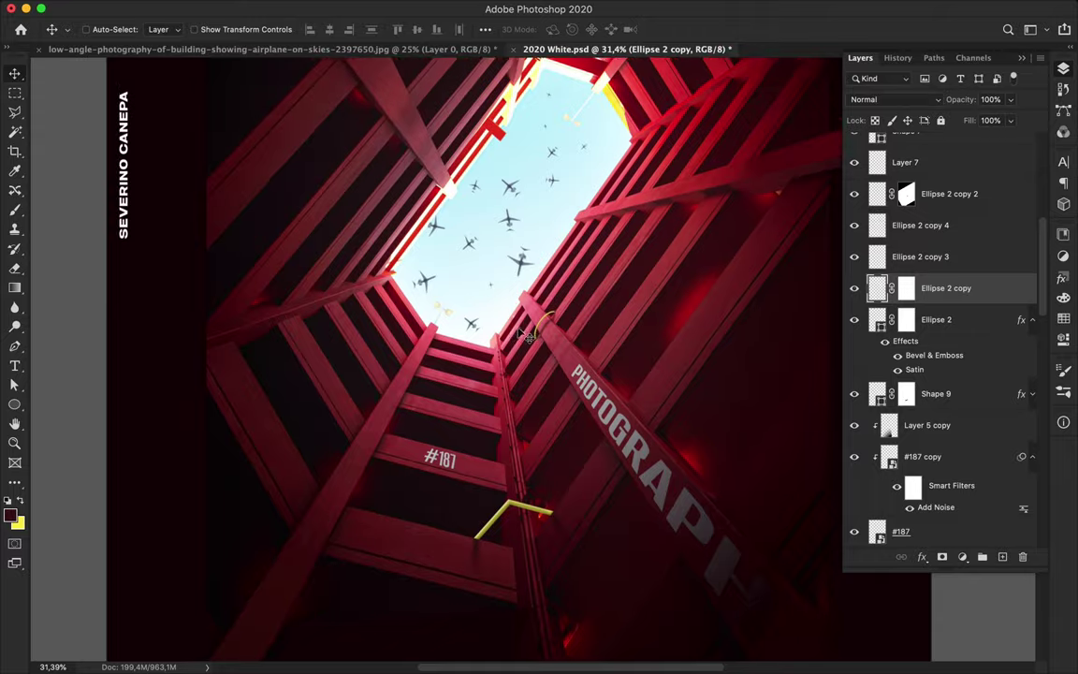
pyautogui.keyDown('alt'); pyautogui.scroll(-2, 505, 374); pyautogui.keyUp('alt')
pyautogui.scroll(2, 524, 333)
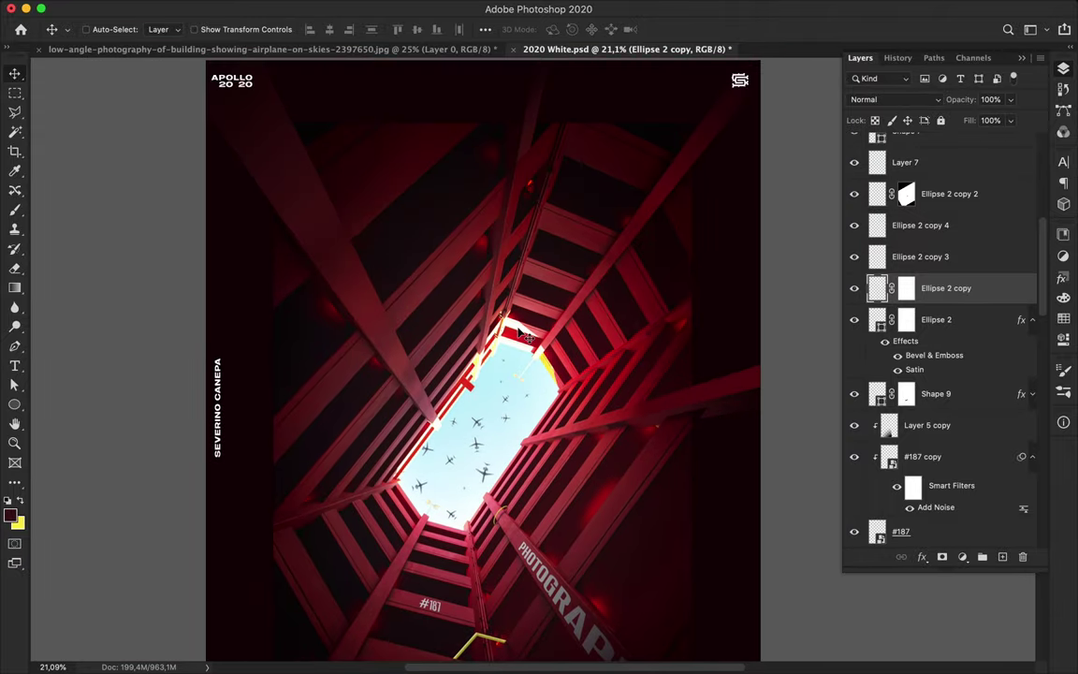
pyautogui.scroll(1, 524, 332)
pyautogui.scroll(1, 524, 332)
pyautogui.scroll(2, 524, 333)
pyautogui.keyDown('alt'); pyautogui.scroll(-2, 524, 332); pyautogui.keyUp('alt')
pyautogui.scroll(-10, 920, 421)
pyautogui.click(920, 533)
pyautogui.click(1002, 559)
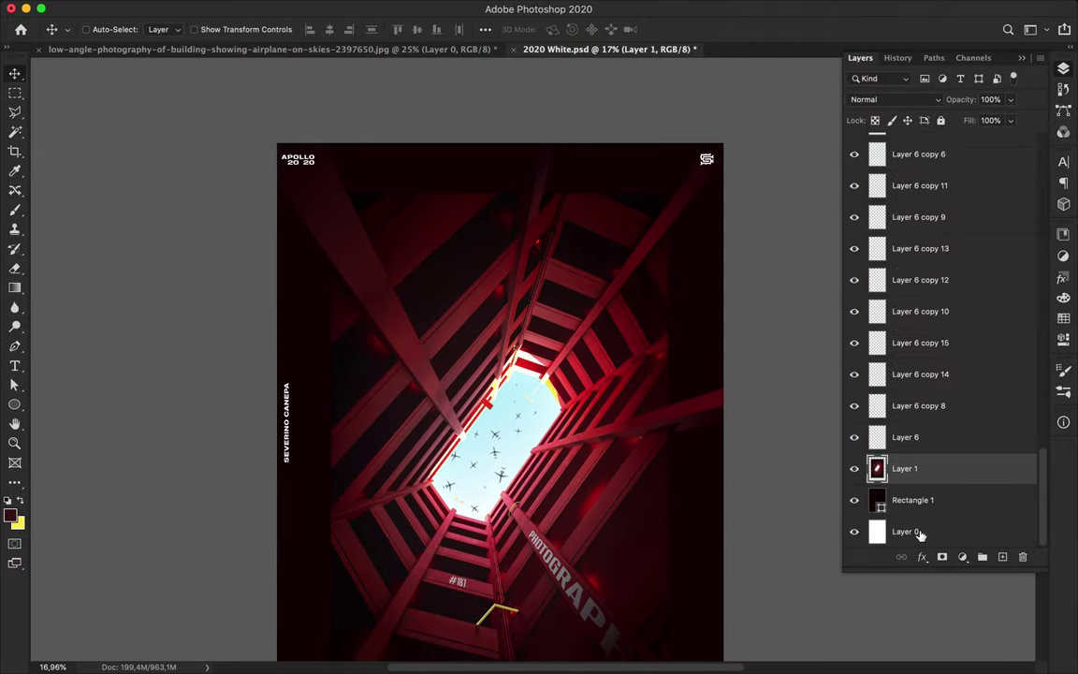
# Try a dark red bucket fill, undo it, then draw a rectangle inset from the poster edges.
pyautogui.press('g')
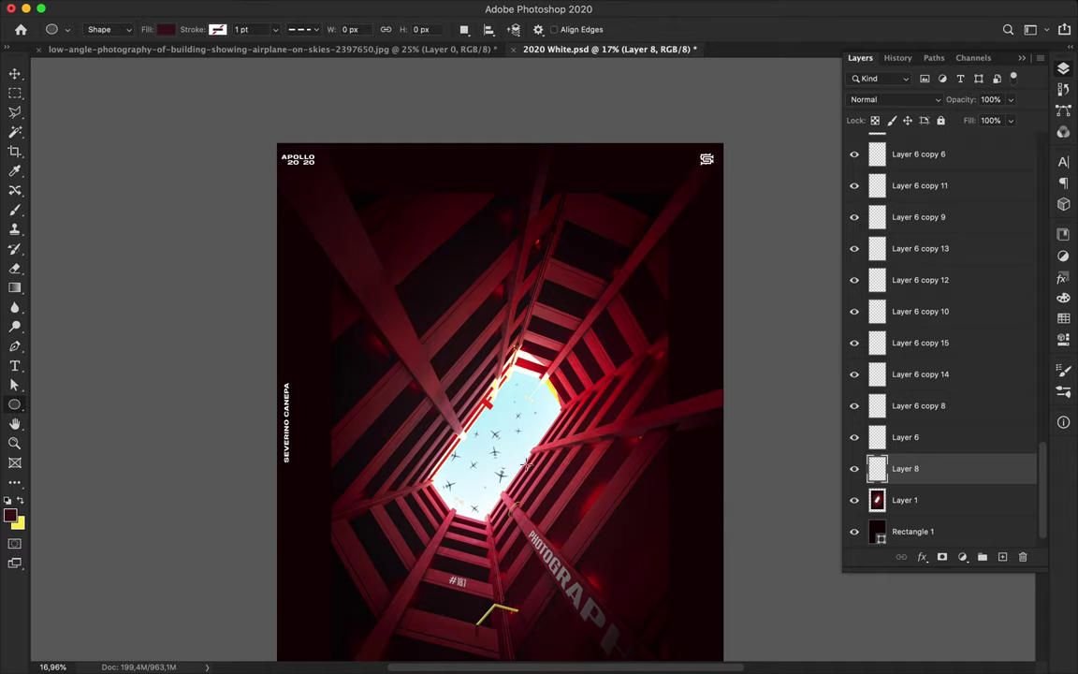
pyautogui.hotkey('shift', 'g')
pyautogui.click(562, 442)
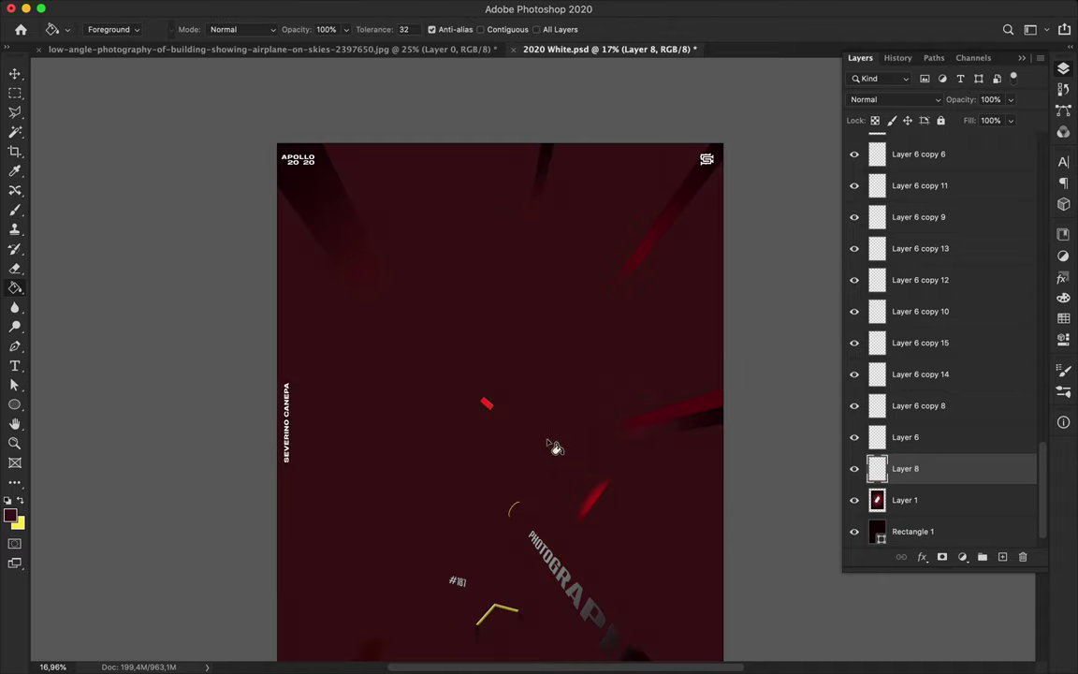
pyautogui.hotkey('ctrl', 'z')
pyautogui.click(15, 404)
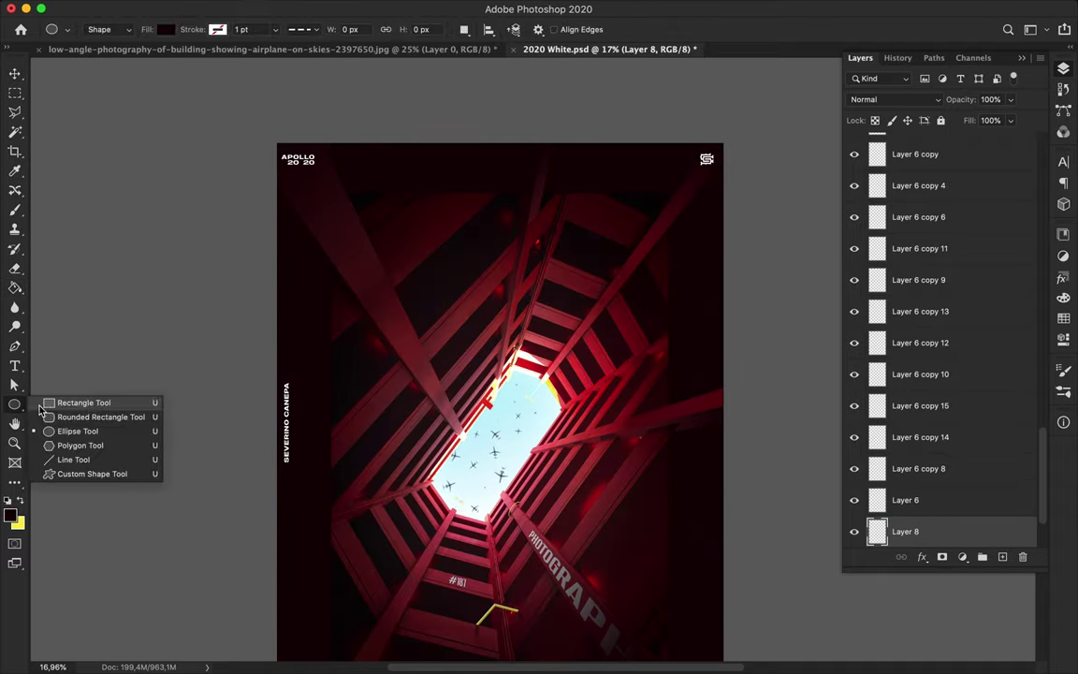
pyautogui.moveTo(404, 158); pyautogui.dragTo(662, 539)
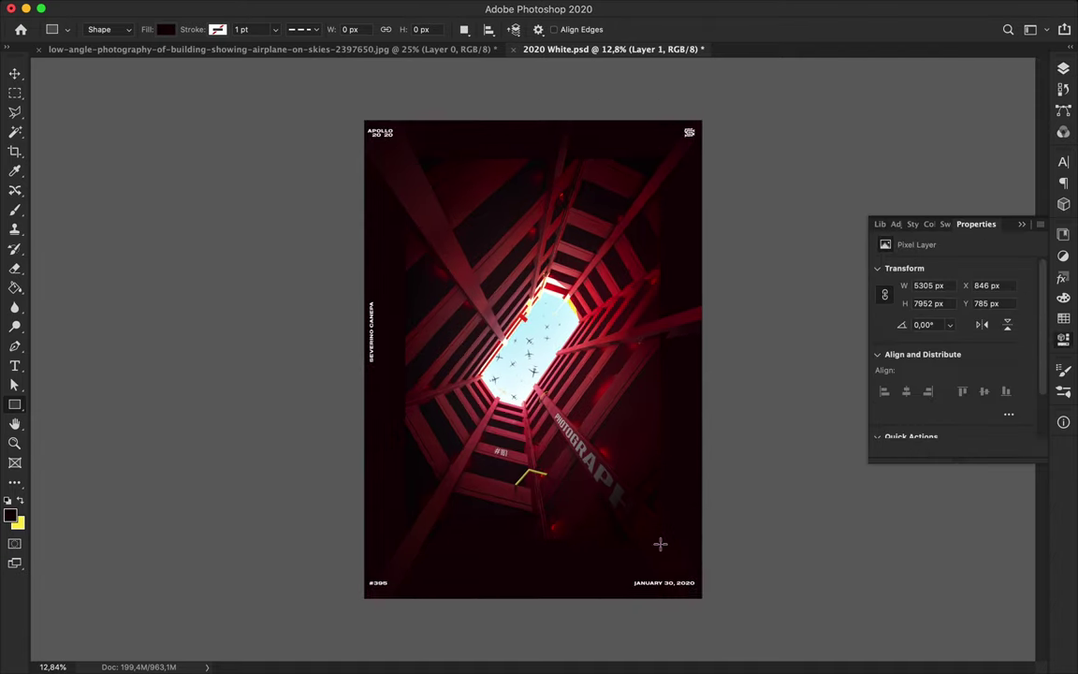
# Move Layer 8 above Layer 1, fill it dark and clear the inset rectangle's centre.
pyautogui.press('g')
pyautogui.scroll(-1, 936, 468)
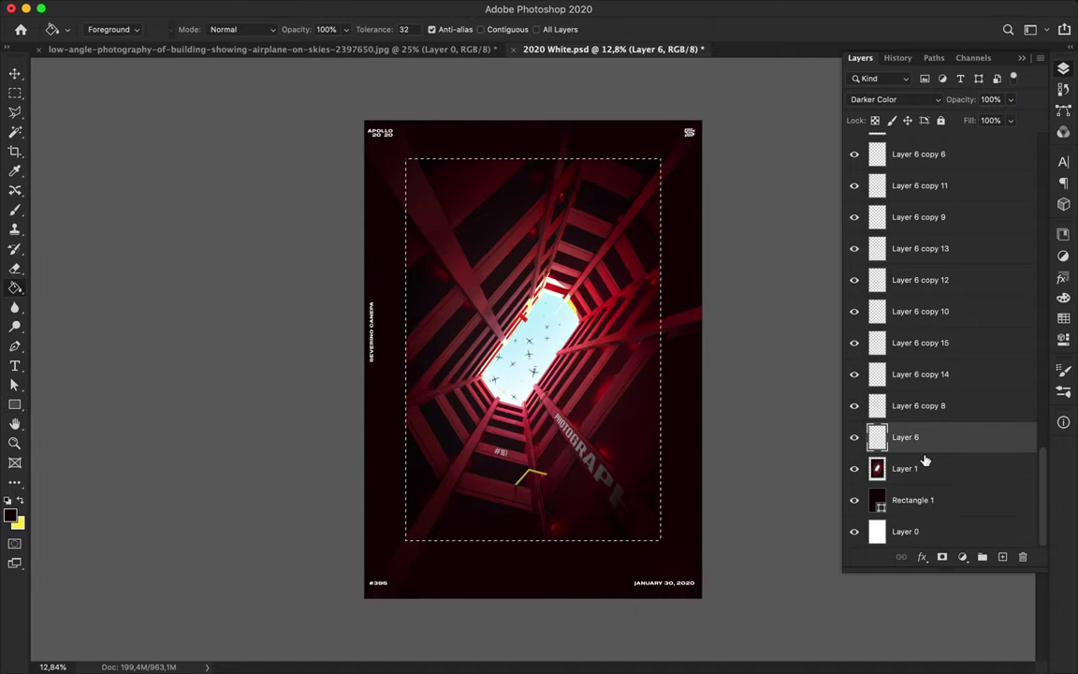
pyautogui.moveTo(905, 530); pyautogui.dragTo(922, 484)
pyautogui.press('v')
pyautogui.press('Delete')
pyautogui.hotkey('ctrl', 'shift', 'i')
pyautogui.press('g')
pyautogui.press('v')
# Expand the border selection by 120 pixels.
pyautogui.click(349, 10)
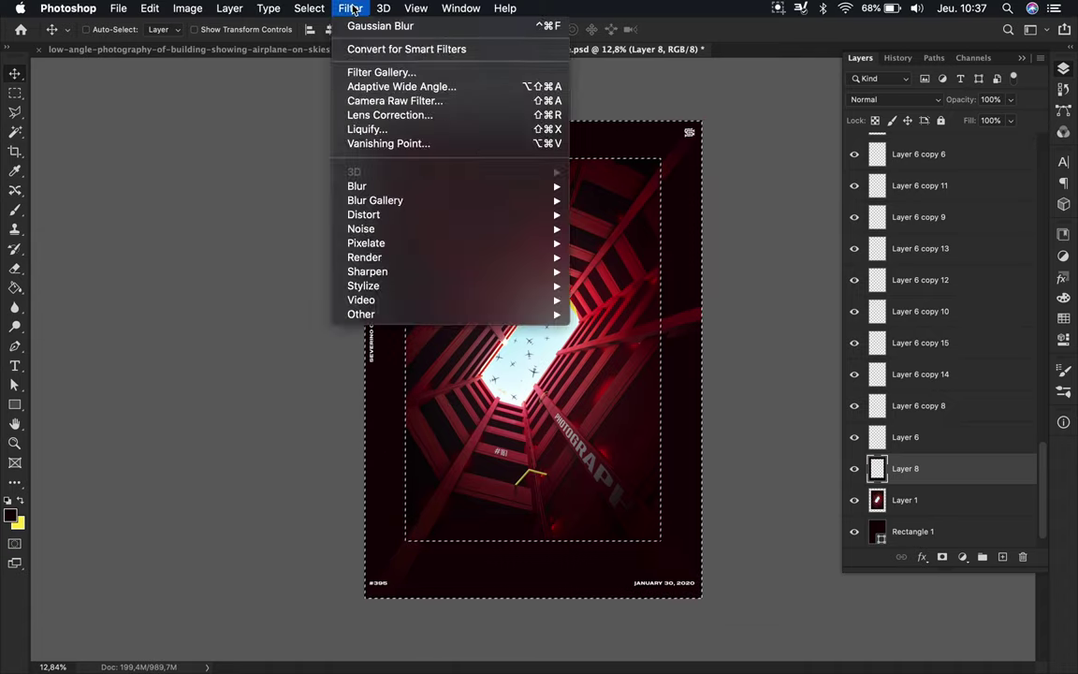
pyautogui.click(521, 248)
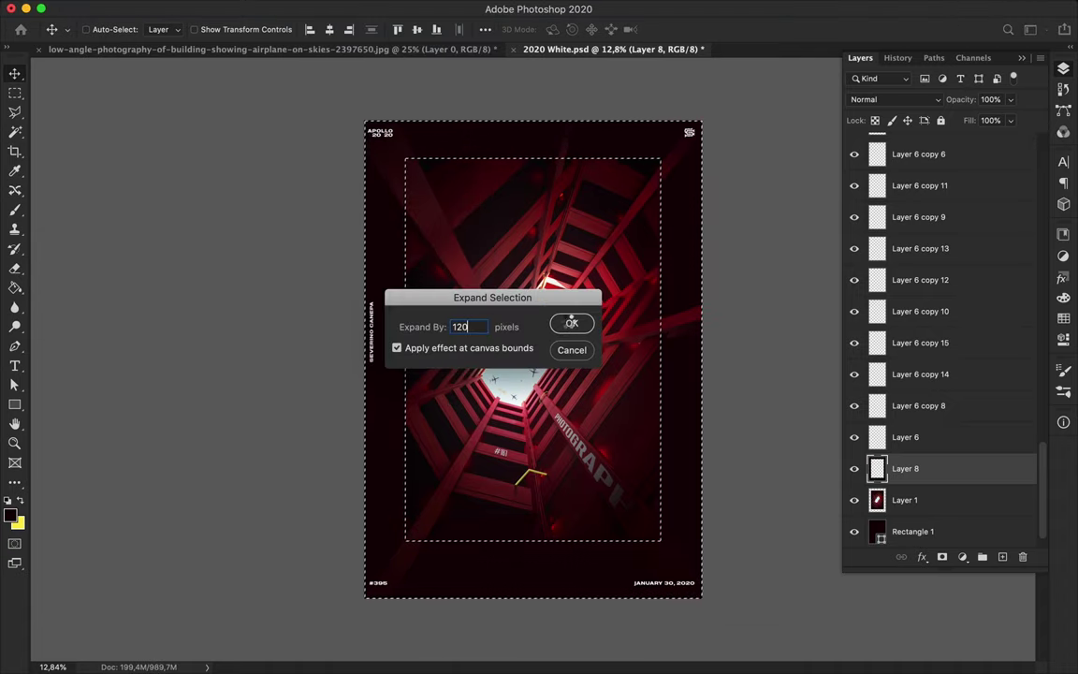
pyautogui.click(571, 322)
pyautogui.click(350, 8)
pyautogui.press('Escape')
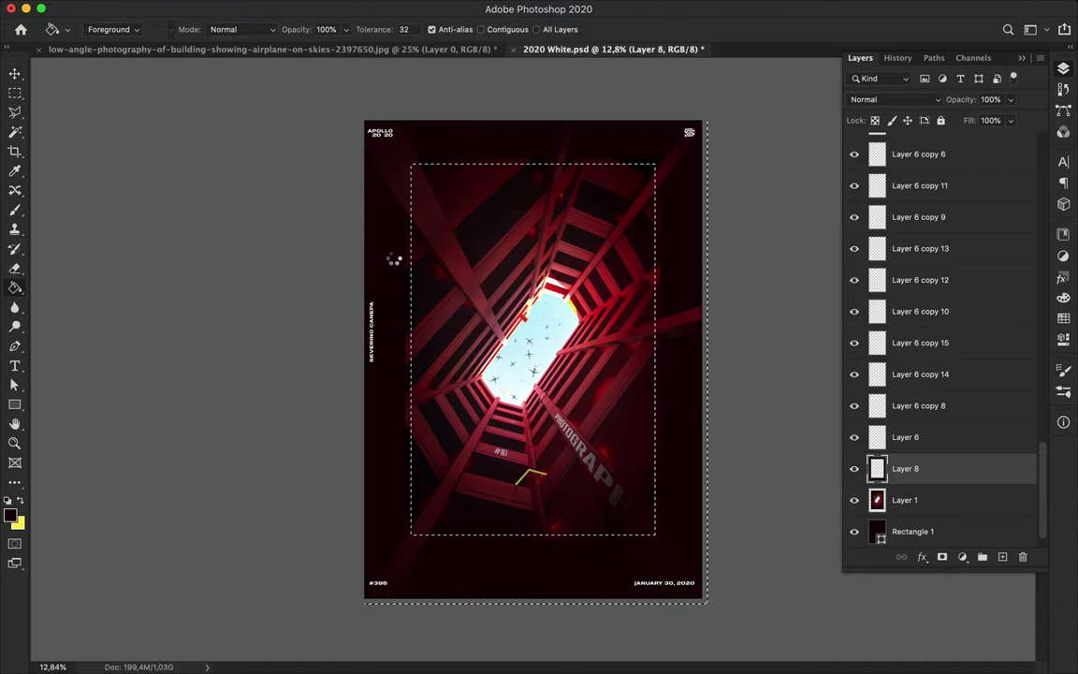
pyautogui.press('b')
pyautogui.keyDown('alt'); pyautogui.click(618, 279); pyautogui.keyUp('alt')
pyautogui.rightClick(617, 279)
pyautogui.hotkey('ctrl', 'z')
# Feather the border selection by 80 pixels.
pyautogui.press('m')
pyautogui.click(312, 8)
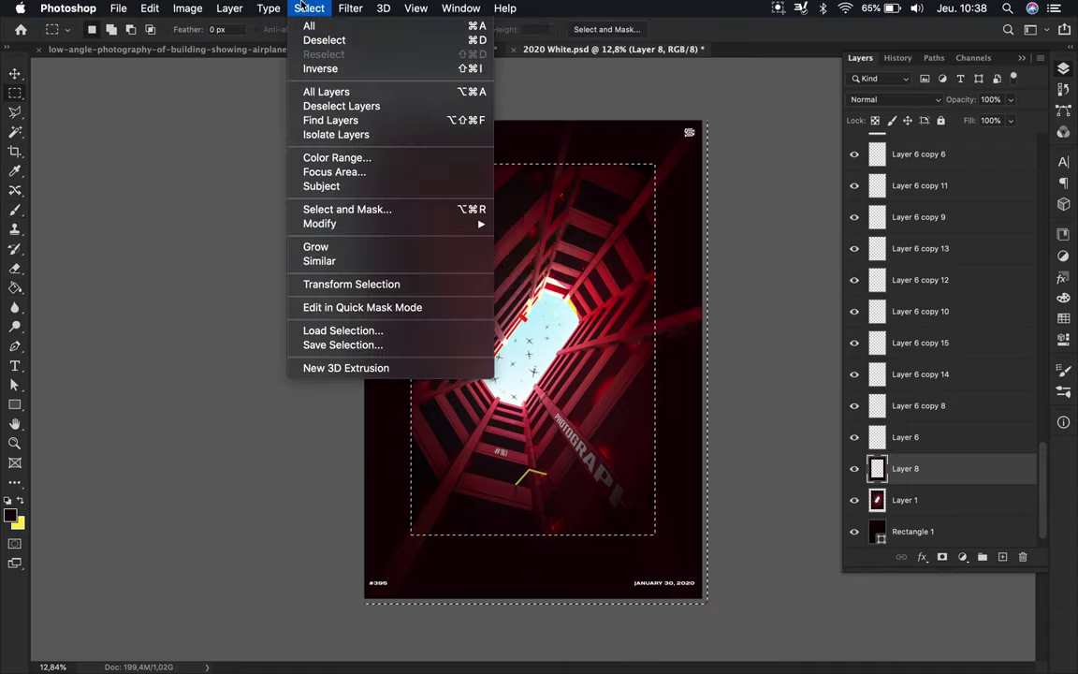
pyautogui.click(496, 264)
pyautogui.write('80')
pyautogui.press('Return')
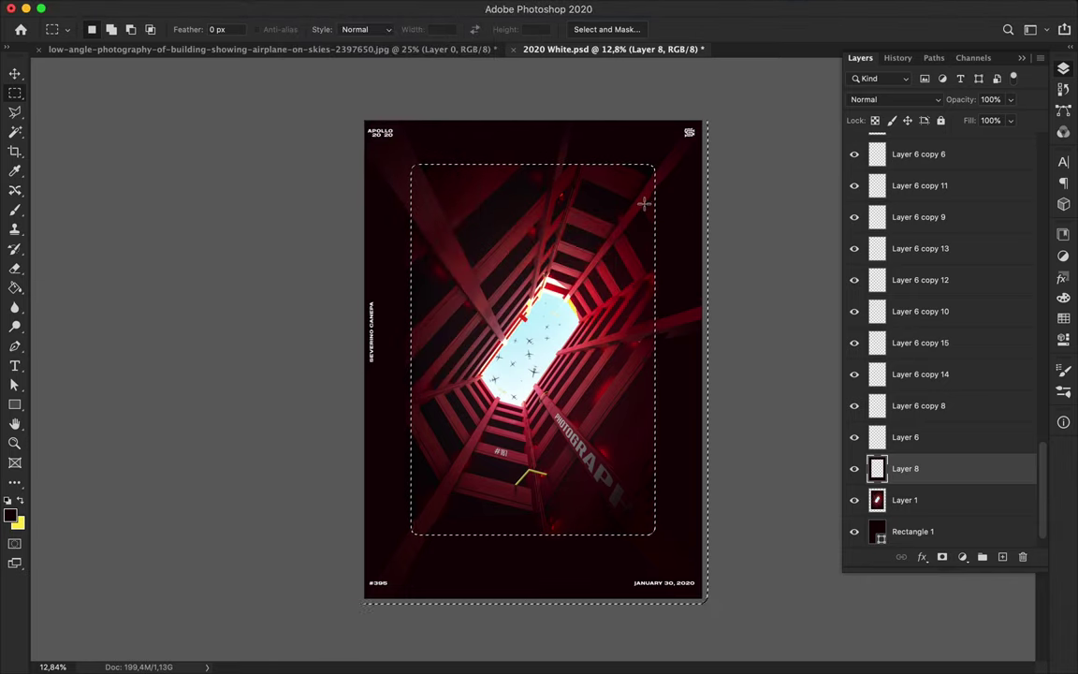
pyautogui.scroll(5, 646, 210)
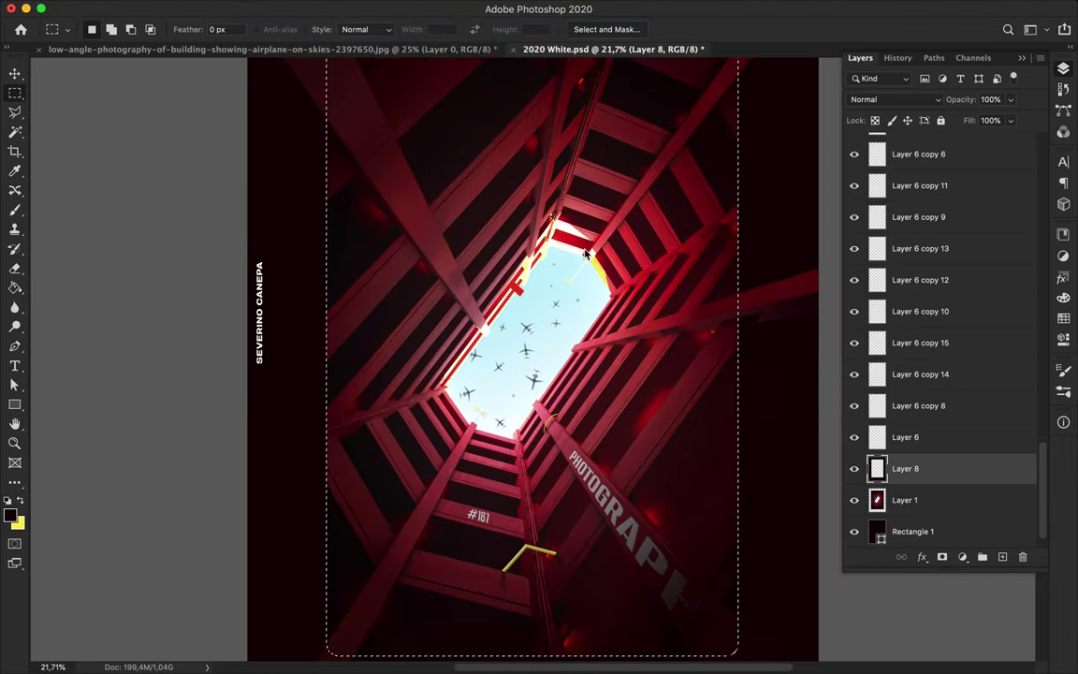
# Apply a 16.2 Gaussian Blur to the dark border and duplicate it as Layer 8 copy.
pyautogui.press('v')
pyautogui.click(316, 20)
pyautogui.click(621, 240)
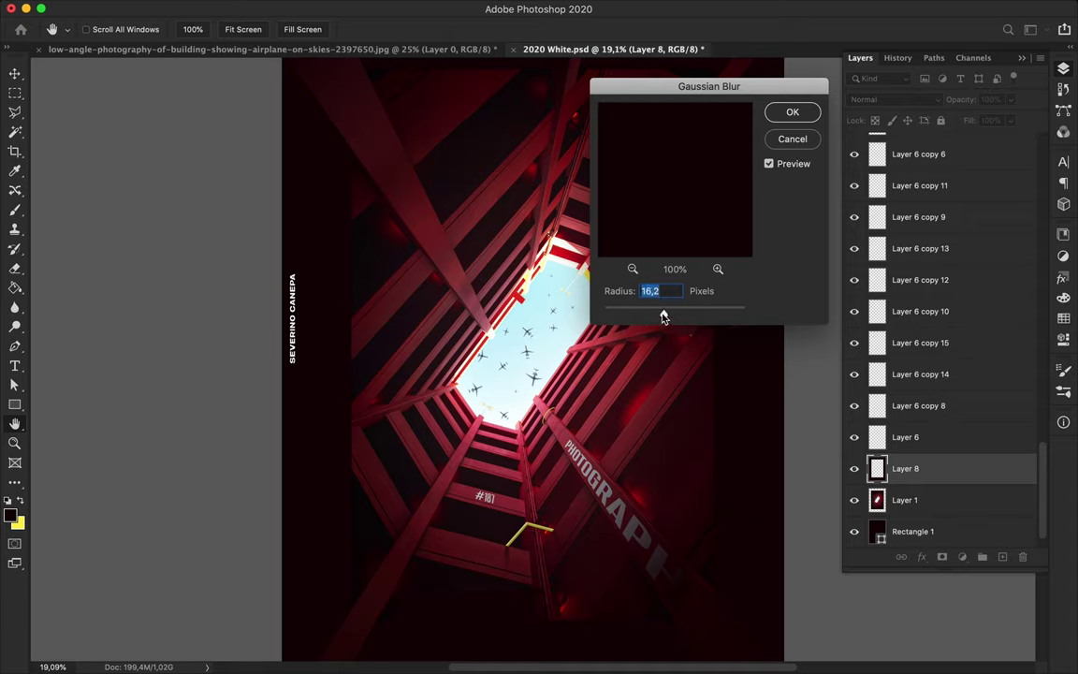
pyautogui.press('Return')
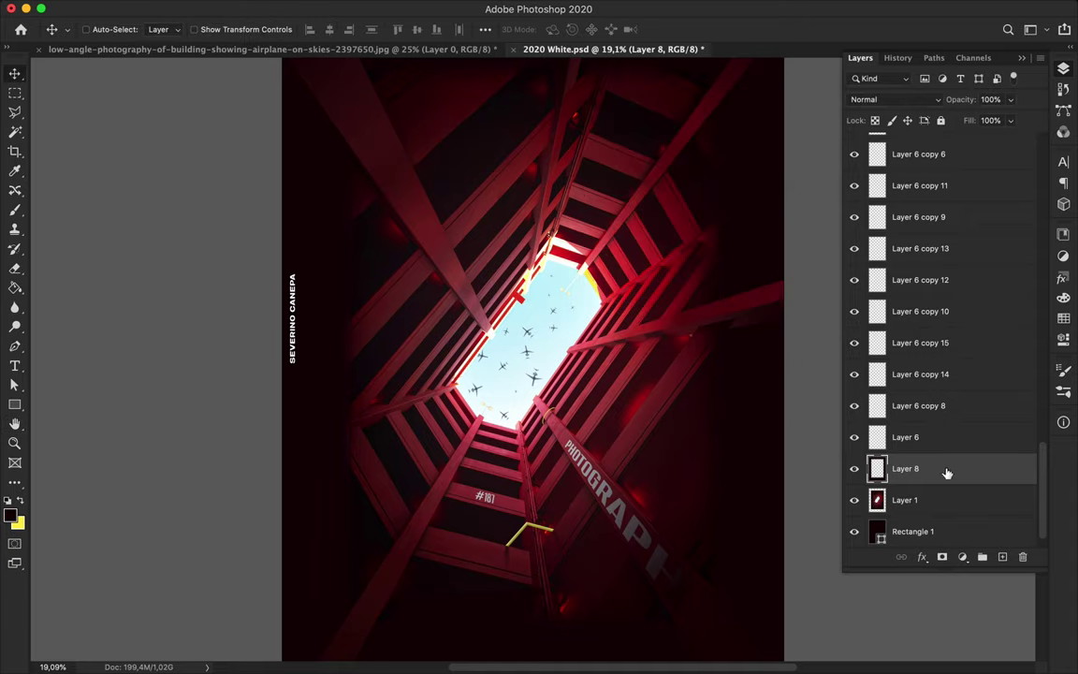
pyautogui.hotkey('ctrl', 'j')
pyautogui.scroll(-2, 542, 329)
# Commit the yellow shape's transform while zooming around to check the vignette.
pyautogui.scroll(2, 532, 323)
pyautogui.scroll(2, 531, 323)
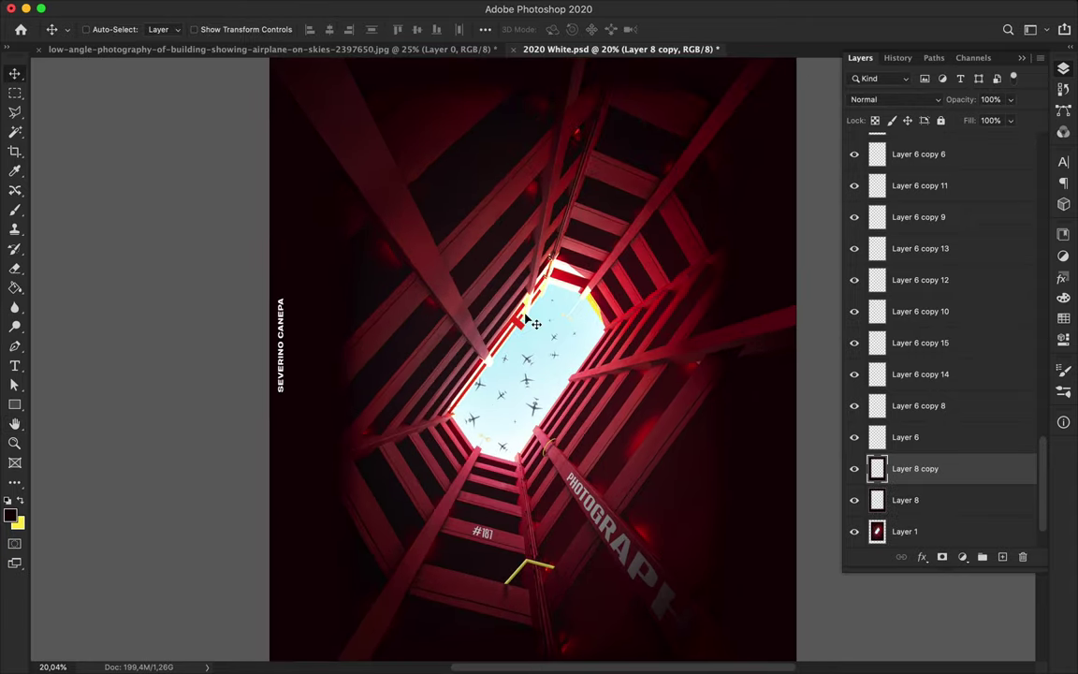
pyautogui.scroll(1, 428, 318)
pyautogui.scroll(1, 431, 316)
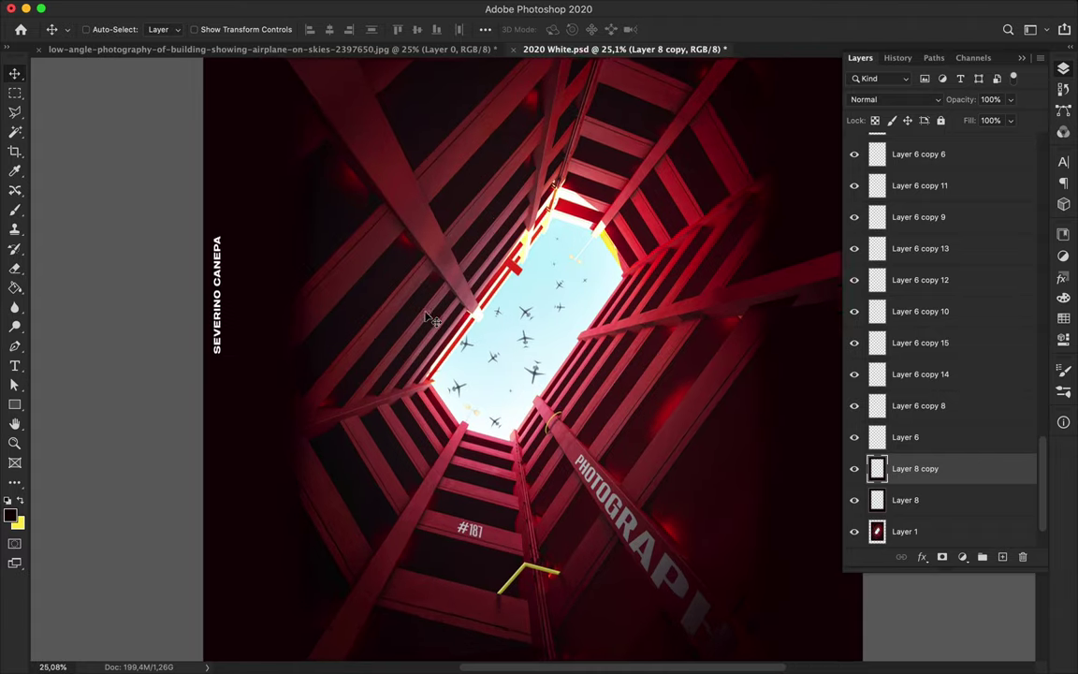
pyautogui.scroll(2, 487, 253)
pyautogui.scroll(-2, 506, 229)
pyautogui.scroll(-1, 492, 183)
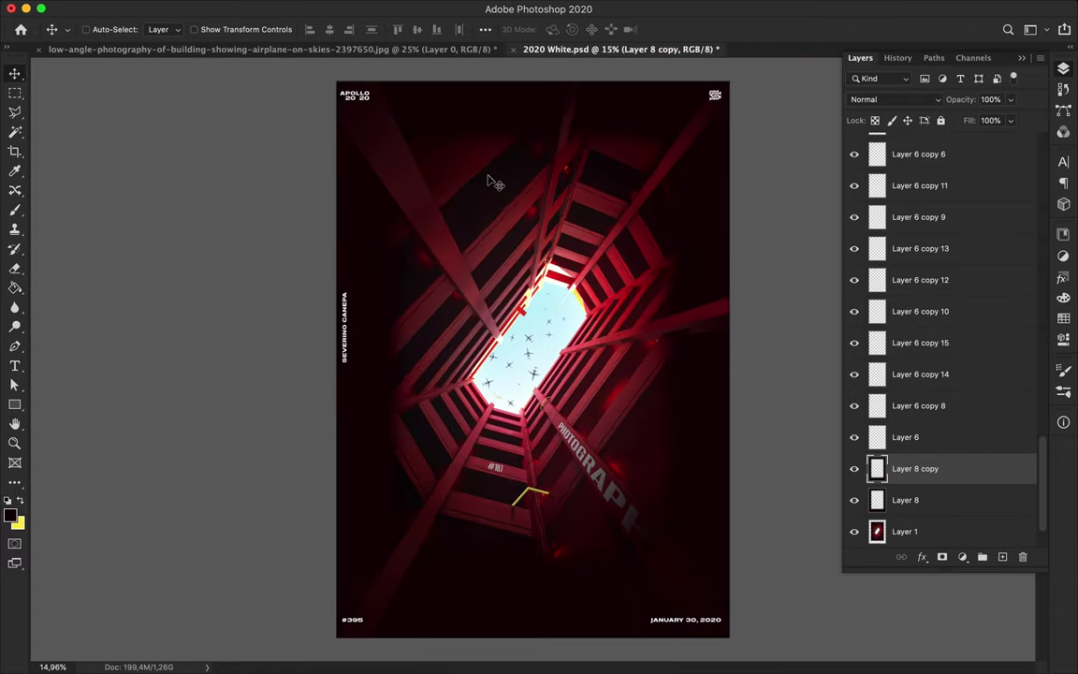
pyautogui.scroll(2, 545, 370)
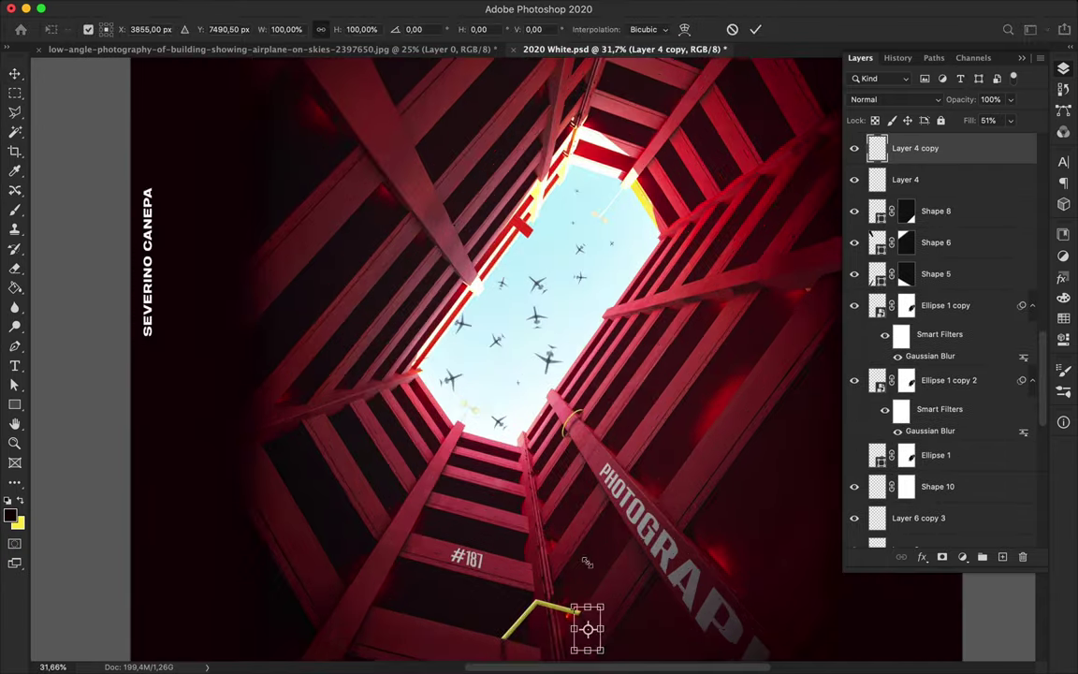
pyautogui.scroll(3, 587, 562)
pyautogui.press('Return')
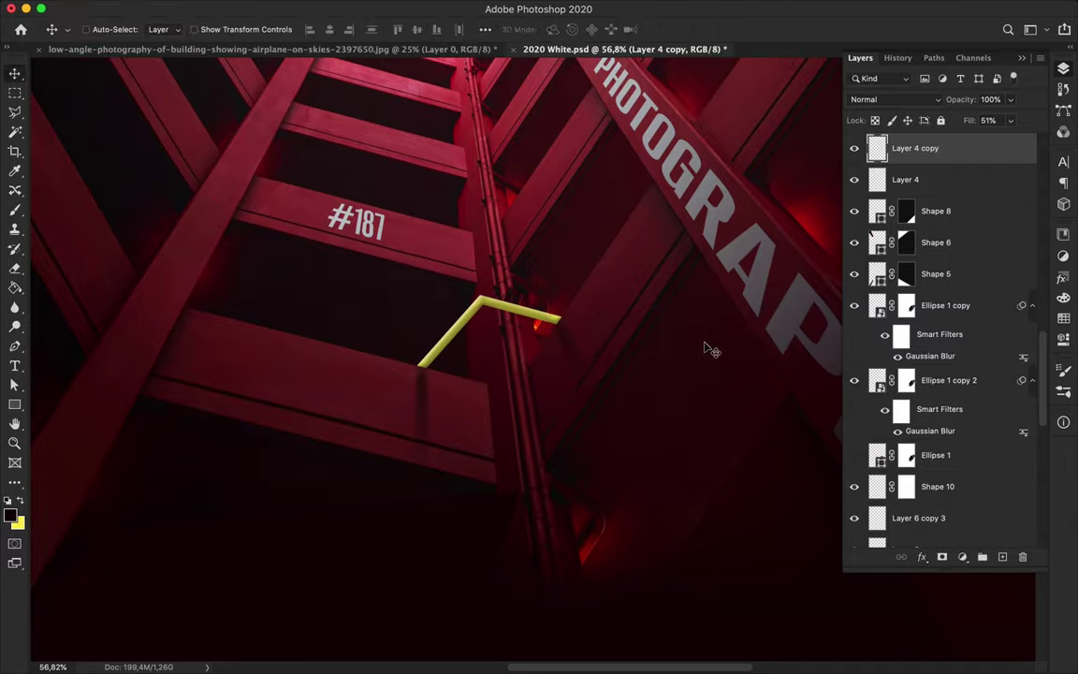
pyautogui.scroll(-3, 709, 349)
pyautogui.scroll(1, 709, 351)
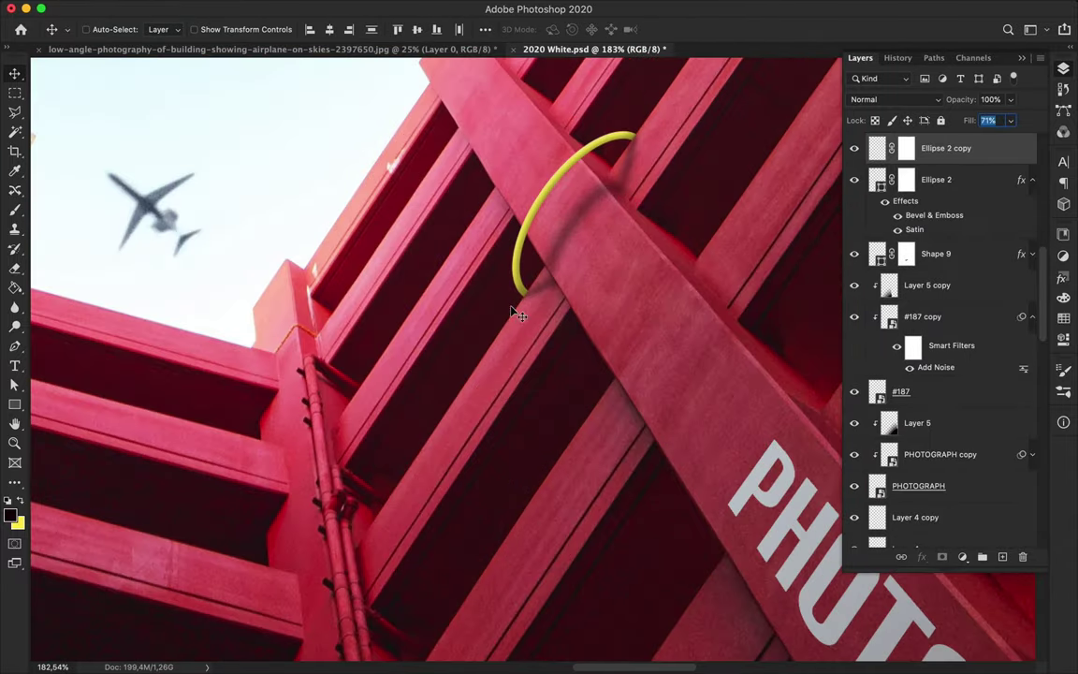
pyautogui.scroll(-5, 518, 315)
pyautogui.scroll(-2, 493, 361)
pyautogui.scroll(3, 471, 318)
pyautogui.scroll(3, 334, 288)
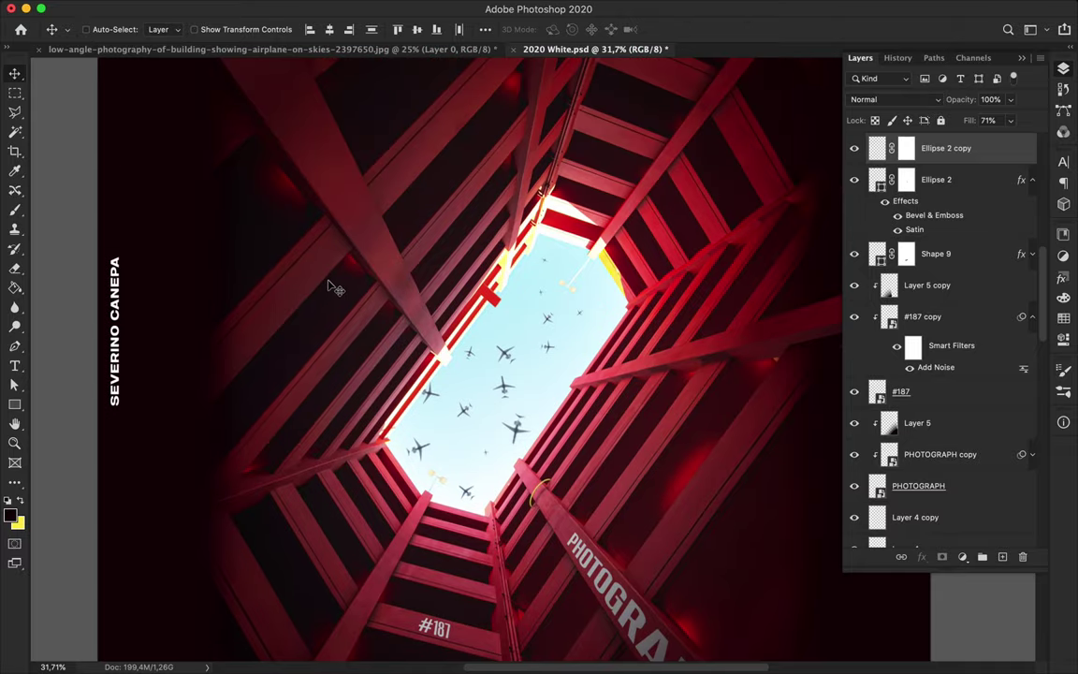
pyautogui.scroll(1, 334, 288)
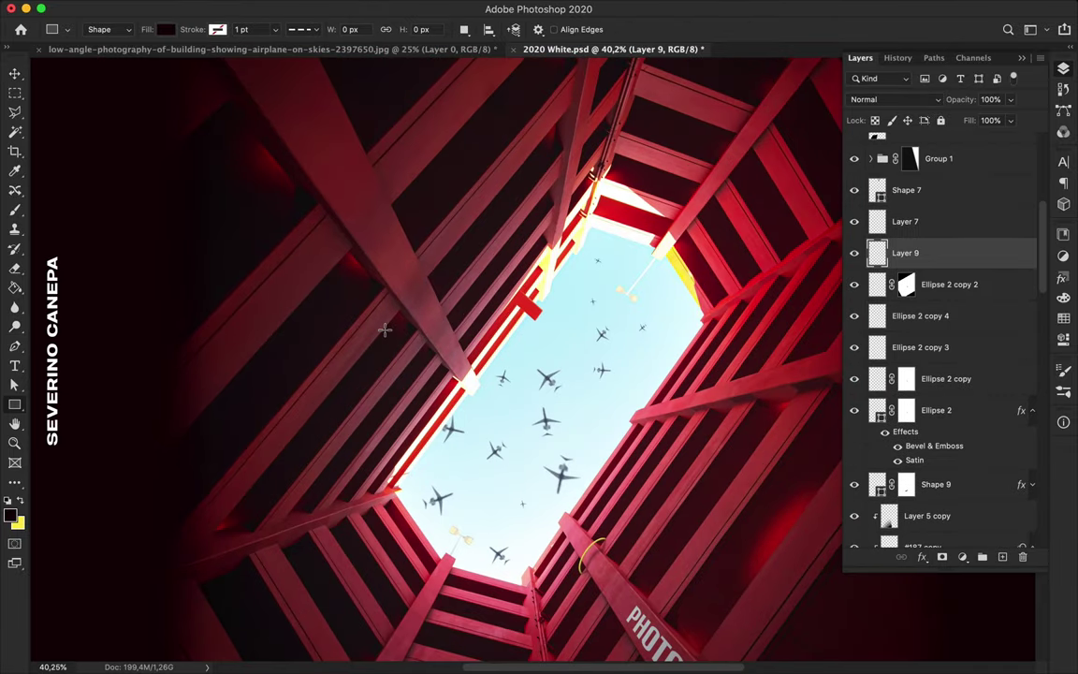
# Draw a circle over the left beam with no fill and a solid 22 pt yellow stroke.
pyautogui.rightClick(14, 404)
pyautogui.click(70, 431)
pyautogui.moveTo(244, 151)
pyautogui.mouseDown()
pyautogui.moveTo(474, 361)
pyautogui.moveTo(432, 340)
pyautogui.mouseUp()
pyautogui.click(165, 29)
pyautogui.click(130, 59)
pyautogui.click(217, 29)
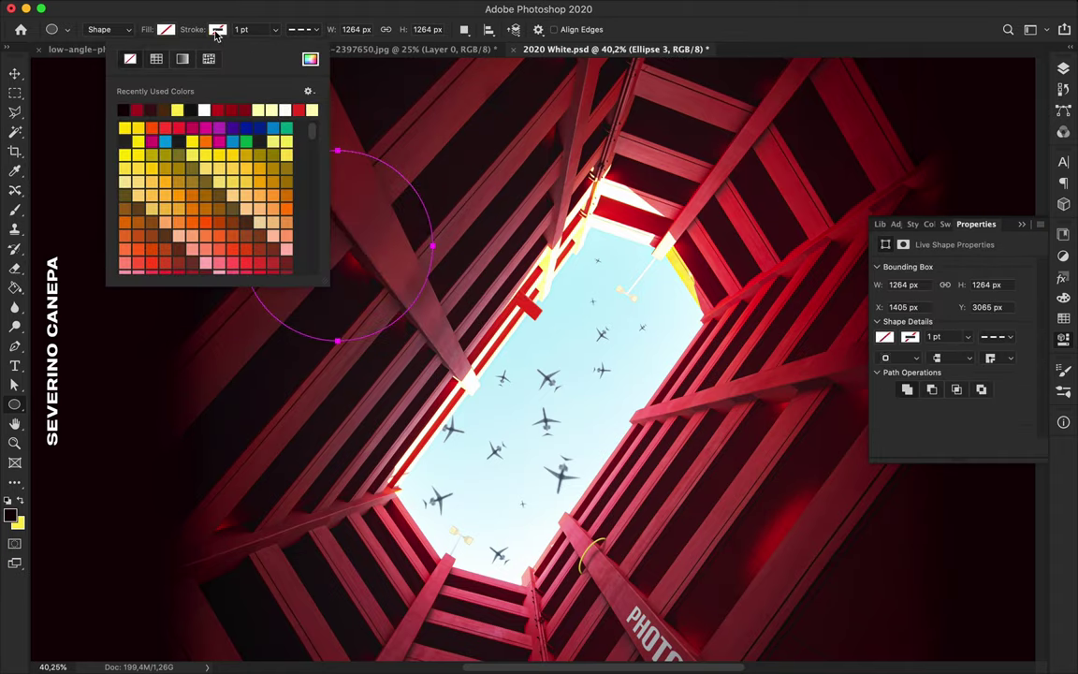
pyautogui.click(266, 29)
pyautogui.write('22')
pyautogui.click(302, 29)
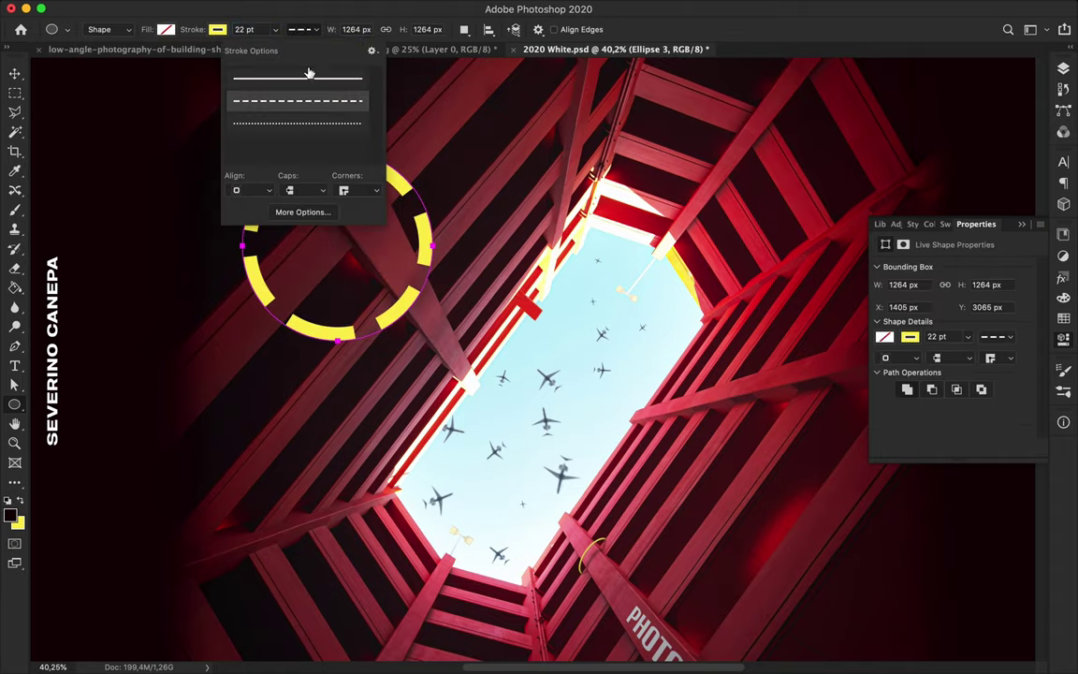
pyautogui.click(300, 73)
# Move the ring onto the beam, taper it in perspective and rotate it about -15 degrees.
pyautogui.scroll(2, 433, 335)
pyautogui.moveTo(432, 335); pyautogui.dragTo(394, 273)
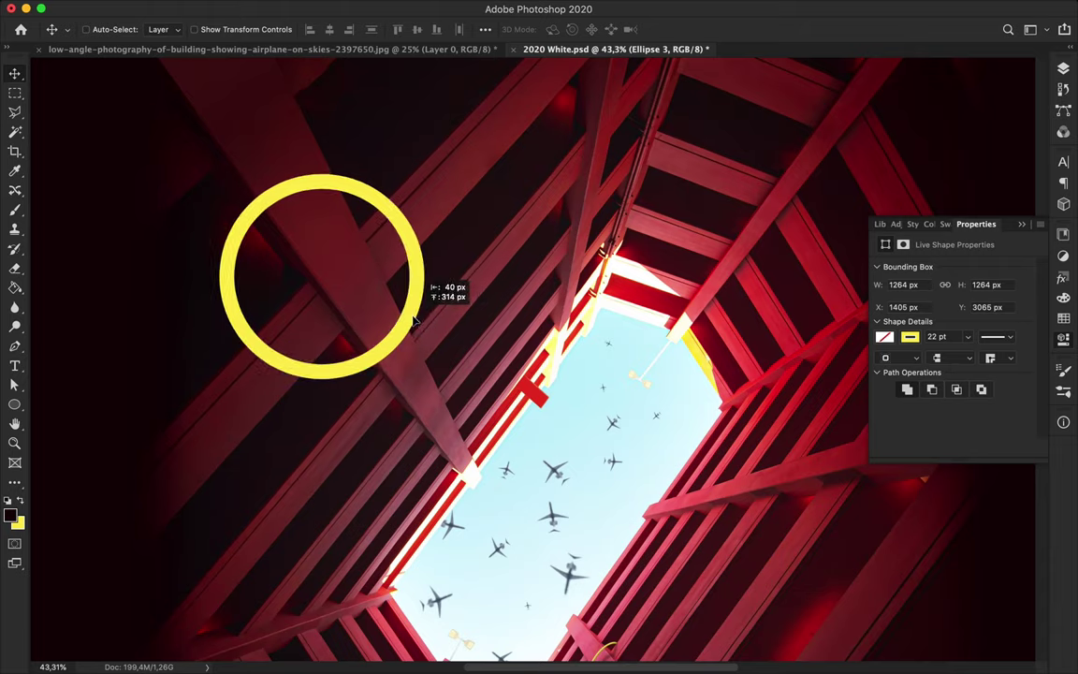
pyautogui.hotkey('ctrl', 't')
pyautogui.rightClick(297, 339)
pyautogui.click(296, 335)
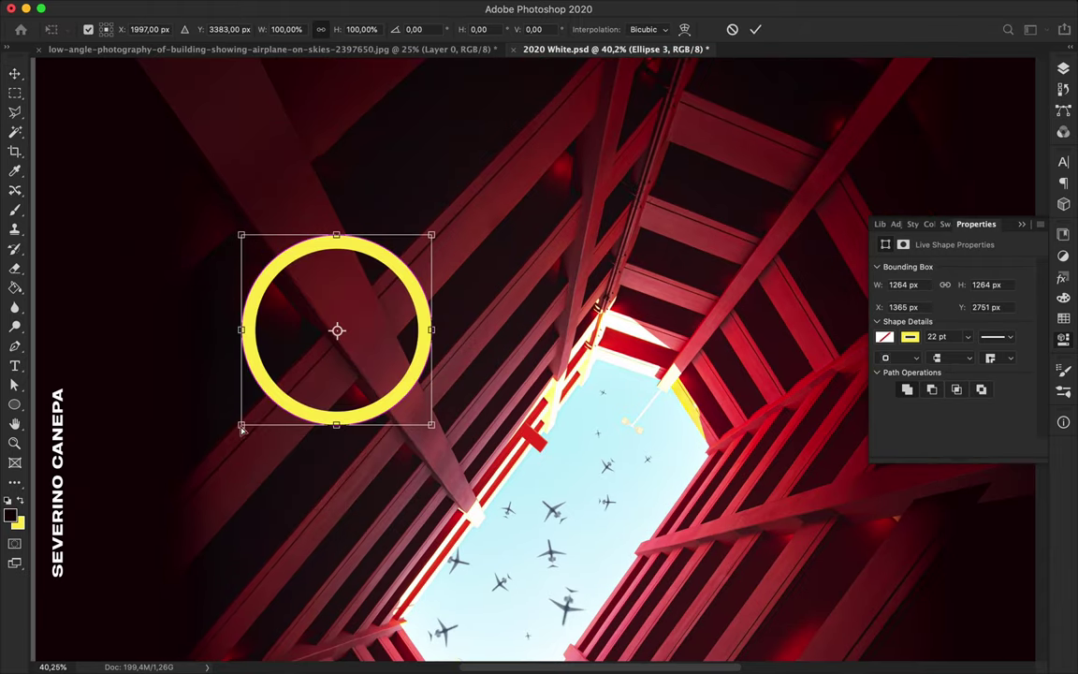
pyautogui.moveTo(242, 423); pyautogui.dragTo(289, 357)
pyautogui.moveTo(481, 313)
pyautogui.mouseDown()
pyautogui.moveTo(282, 384)
pyautogui.moveTo(356, 277)
pyautogui.moveTo(336, 286)
pyautogui.mouseUp()
pyautogui.scroll(-2, 393, 300)
pyautogui.press('Return')
pyautogui.scroll(1, 393, 328)
pyautogui.moveTo(435, 377); pyautogui.dragTo(459, 417)
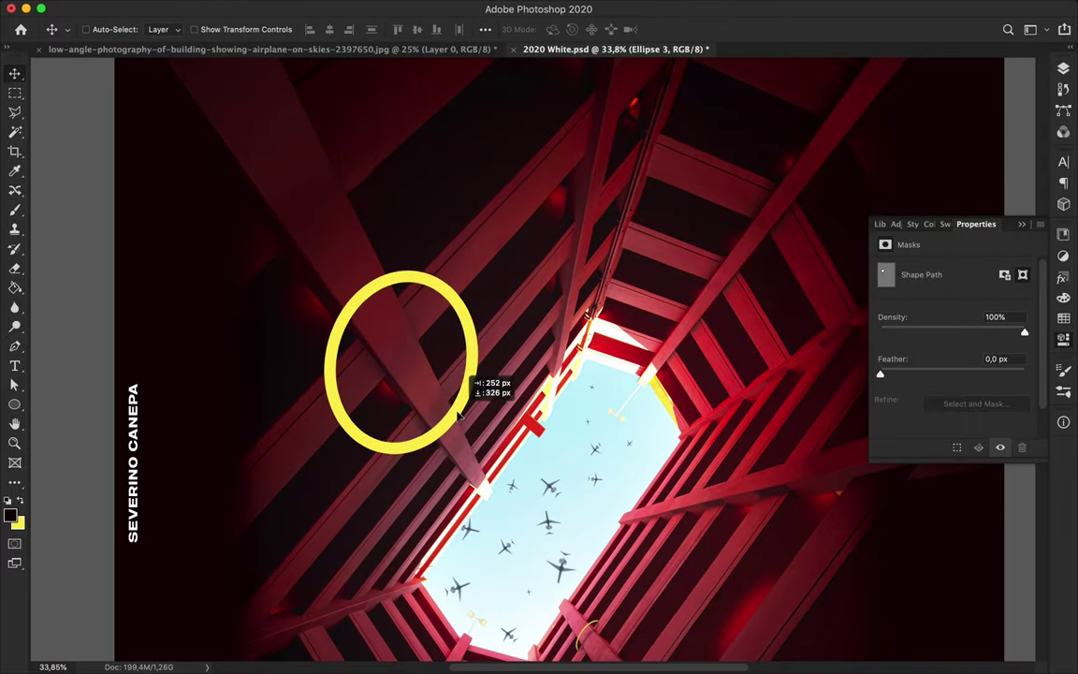
pyautogui.press('l')
pyautogui.scroll(6, 337, 452)
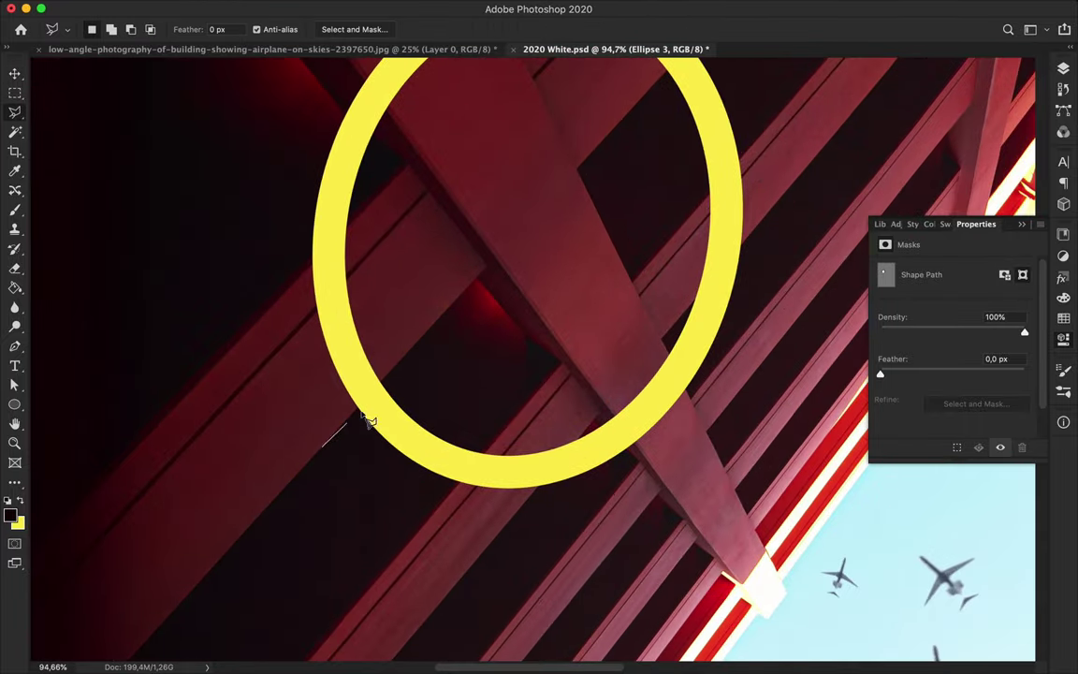
# Mask out the ring's upper-left arc with a polygonal lasso selection.
pyautogui.click(323, 450)
pyautogui.scroll(3, 329, 456)
pyautogui.click(306, 147)
pyautogui.scroll(-2, 488, 385)
pyautogui.press('F7')
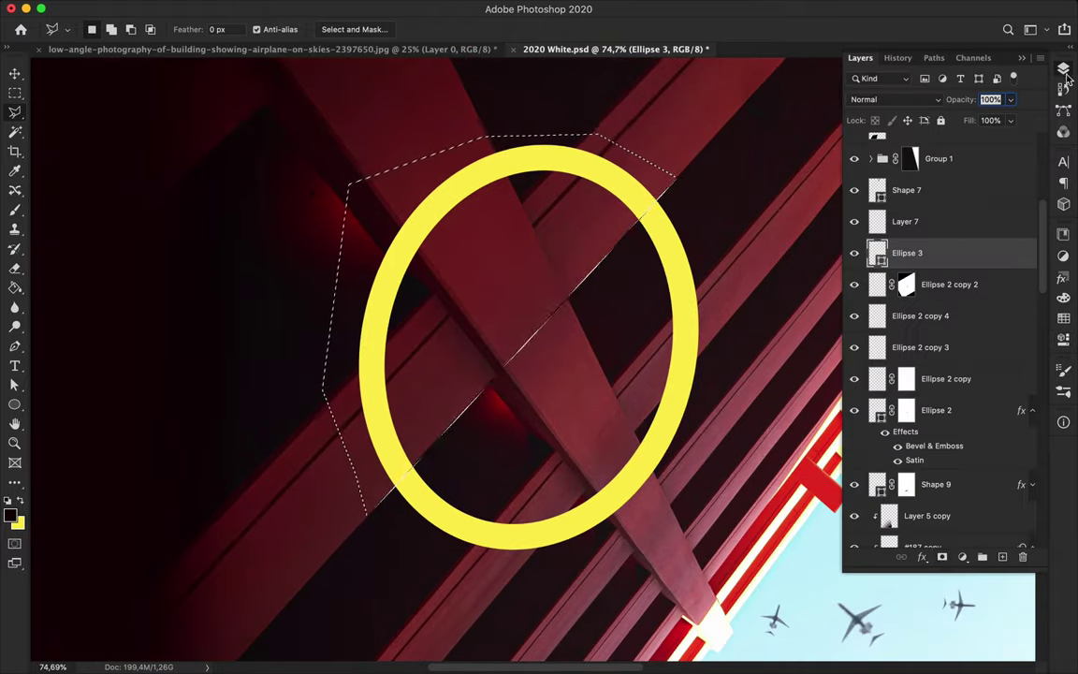
pyautogui.keyDown('alt'); pyautogui.click(942, 557); pyautogui.keyUp('alt')
pyautogui.scroll(-3, 637, 437)
pyautogui.scroll(-2, 637, 437)
pyautogui.scroll(-2, 636, 437)
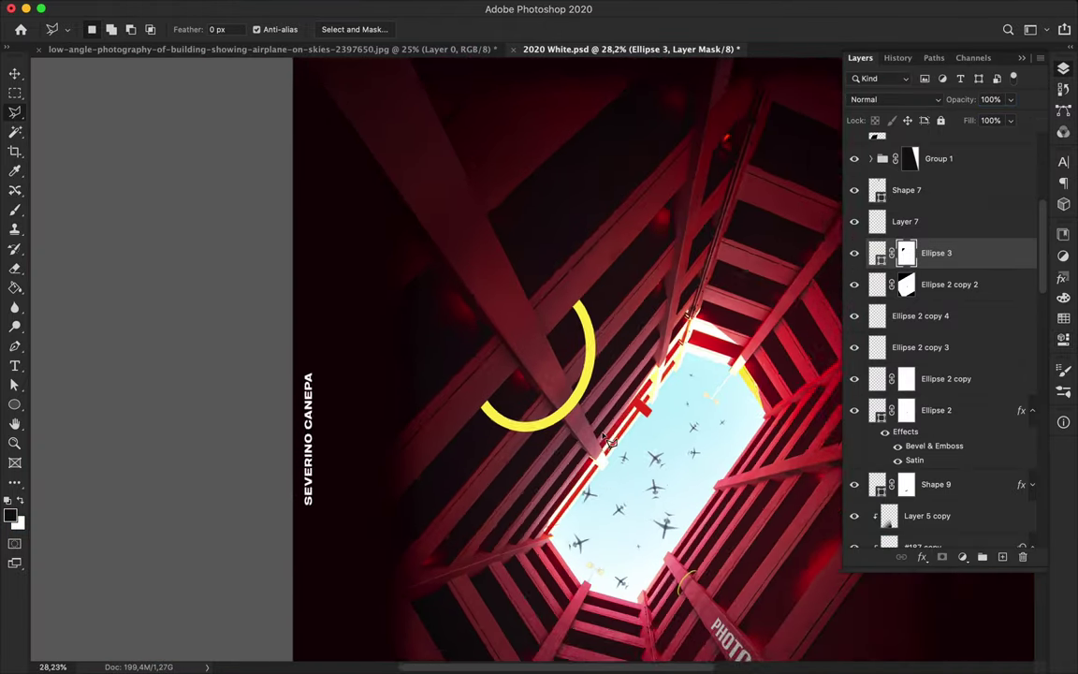
pyautogui.press('v')
pyautogui.scroll(2, 581, 280)
# Copy Shape 9's Bevel & Emboss and Satin style onto Ellipse 3 and shift the ring.
pyautogui.click(973, 481)
pyautogui.rightClick(974, 481)
pyautogui.click(814, 359)
pyautogui.click(936, 252)
pyautogui.rightClick(936, 253)
pyautogui.click(814, 373)
pyautogui.scroll(2, 660, 246)
pyautogui.moveTo(534, 209); pyautogui.dragTo(588, 270)
# Hide the ring's upper arc by filling a lasso selection on its mask with black.
pyautogui.hotkey('ctrl', '\\')
pyautogui.press('l')
pyautogui.doubleClick(603, 106)
pyautogui.press('b')
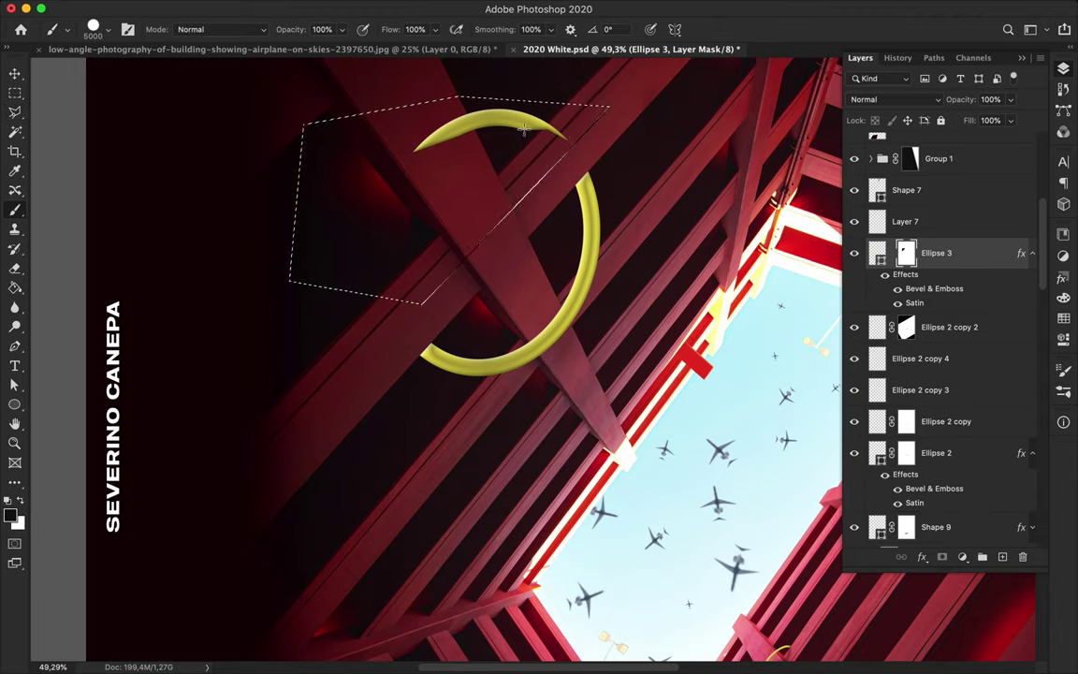
pyautogui.hotkey('alt', 'BackSpace')
pyautogui.hotkey('ctrl', 'd')
pyautogui.press('v')
# Restore and clear the earlier arc selection, then begin transforming the yellow arc.
pyautogui.scroll(-5, 580, 300)
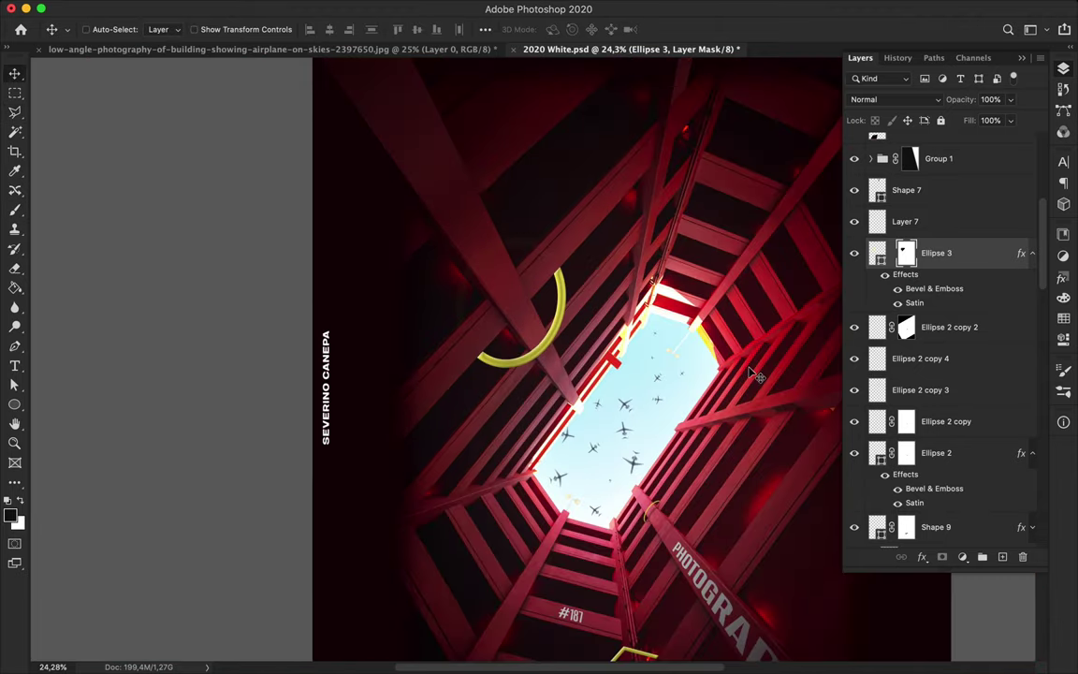
pyautogui.scroll(3, 580, 301)
pyautogui.hotkey('ctrl', 'shift', 'd')
pyautogui.hotkey('ctrl', 'd')
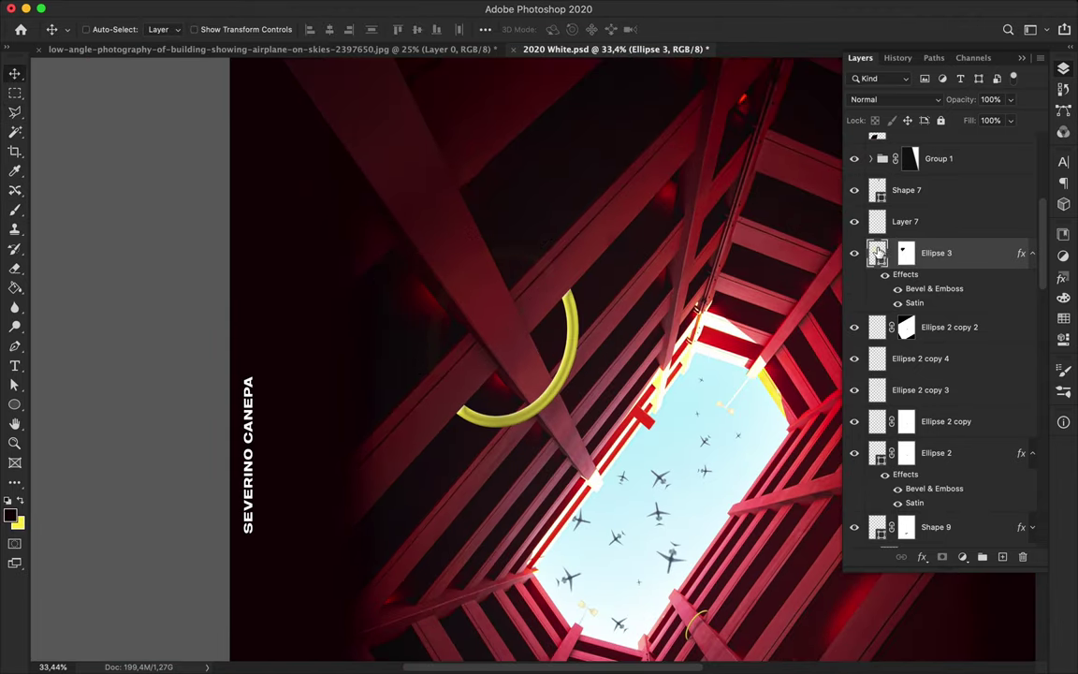
pyautogui.hotkey('ctrl', 't')
pyautogui.rightClick(462, 301)
# Distort the arc by pulling its top-left corner, then nudge it up and right.
pyautogui.click(530, 384)
pyautogui.rightClick(462, 302)
pyautogui.click(524, 371)
pyautogui.moveTo(427, 247); pyautogui.dragTo(440, 266)
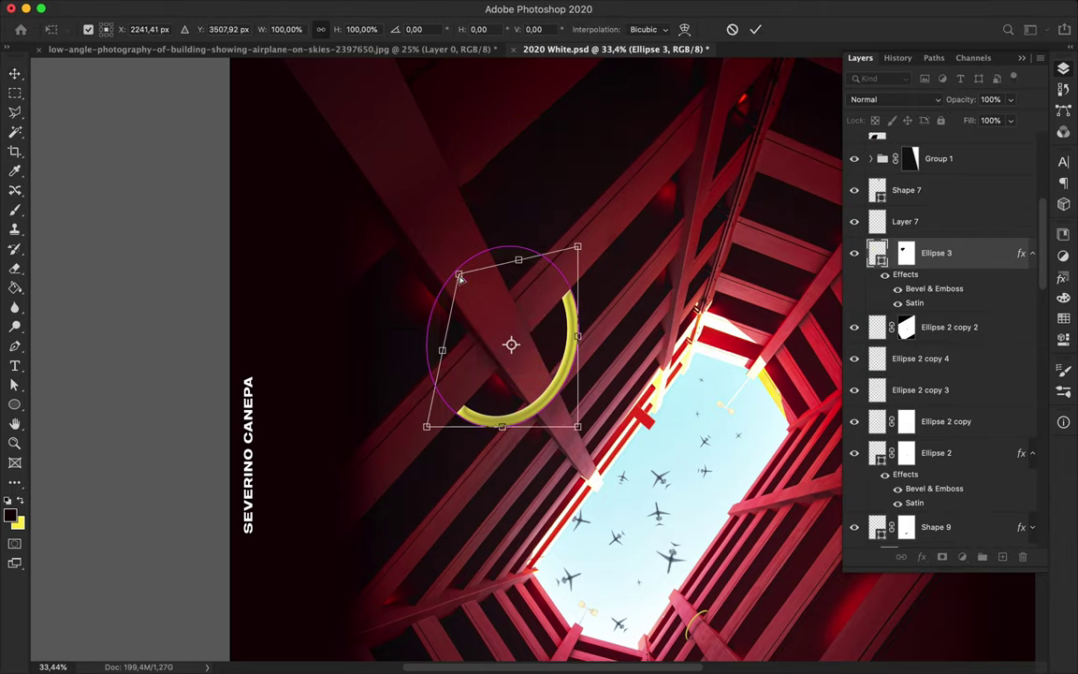
pyautogui.press('Return')
pyautogui.scroll(-1, 529, 323)
pyautogui.moveTo(555, 377); pyautogui.dragTo(564, 363)
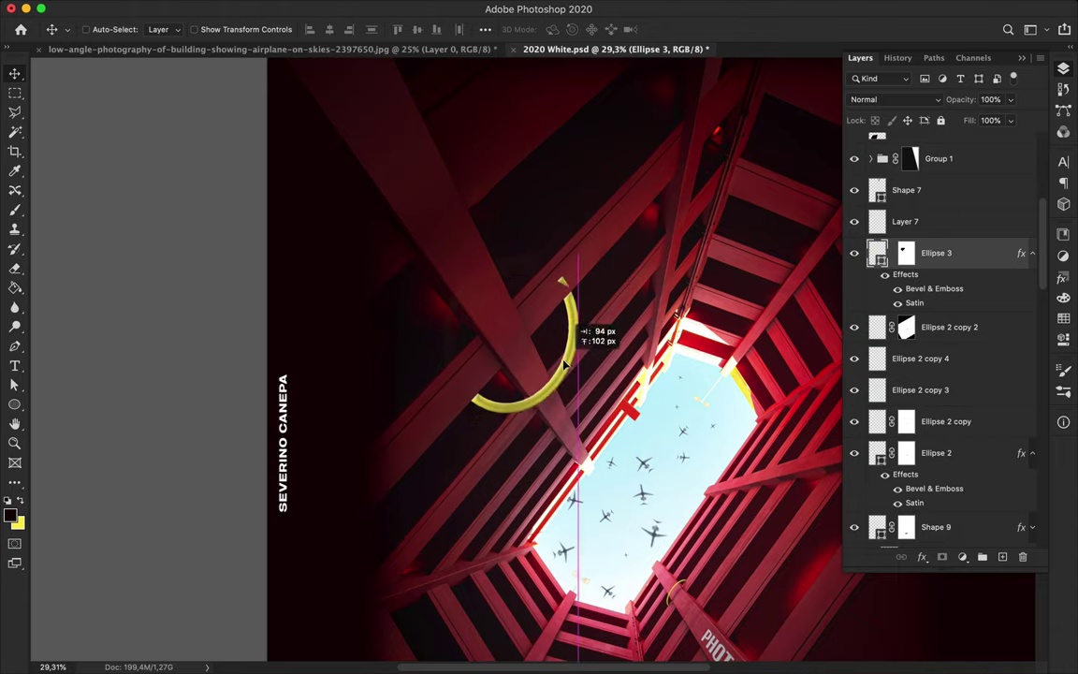
pyautogui.scroll(-1, 645, 257)
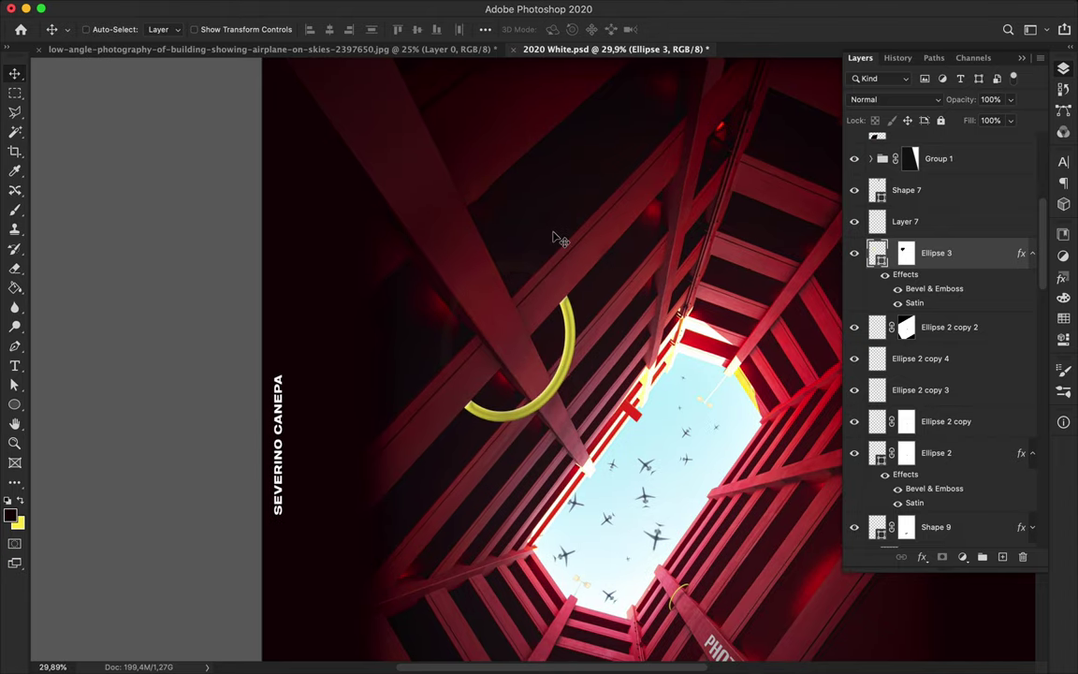
pyautogui.click(1063, 68)
# Skew the arc from its lower-right corner and bring up Ellipse 3's layer effects.
pyautogui.hotkey('ctrl', 't')
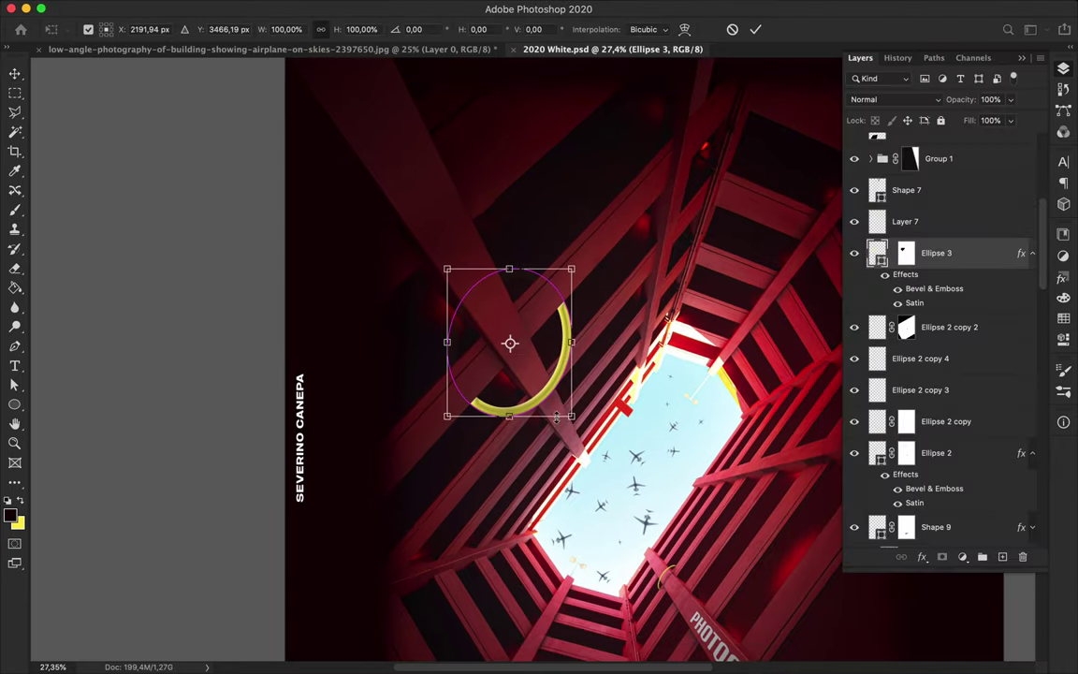
pyautogui.rightClick(552, 396)
pyautogui.click(576, 450)
pyautogui.moveTo(571, 416); pyautogui.dragTo(577, 419)
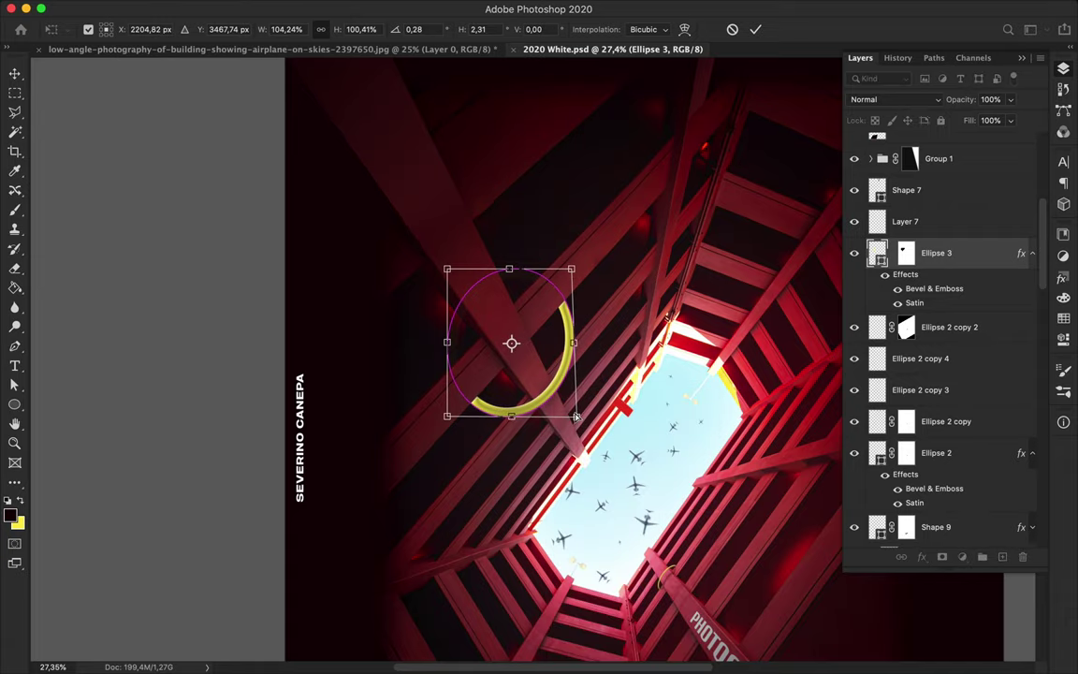
pyautogui.press('Return')
pyautogui.scroll(3, 524, 356)
pyautogui.doubleClick(973, 253)
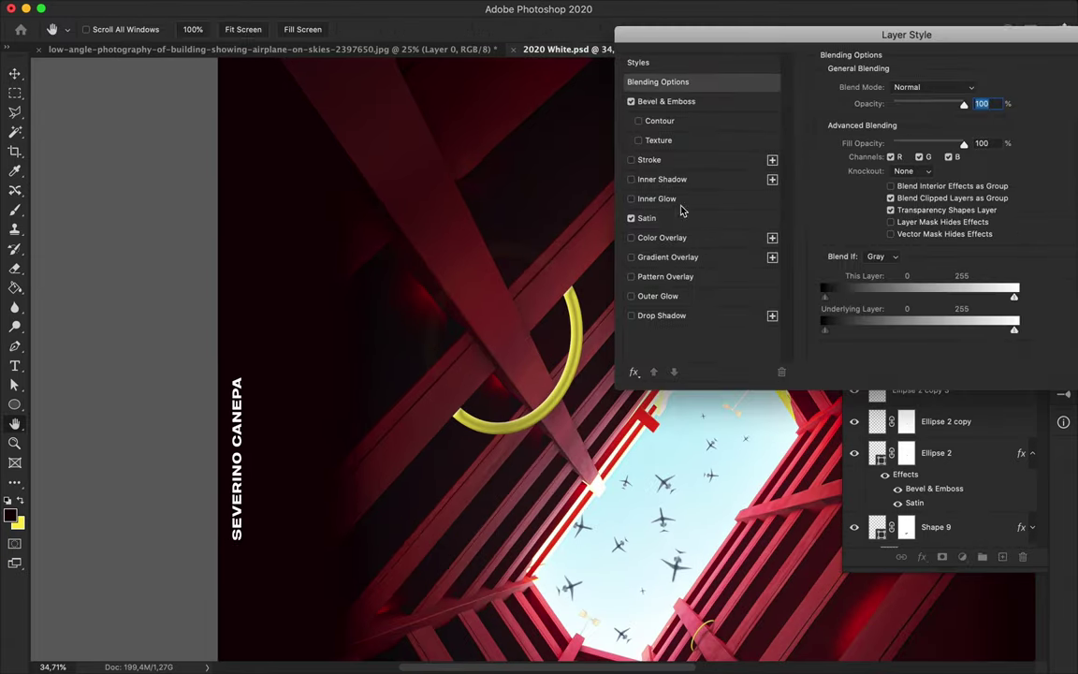
# Set Ellipse 3's bevel to 542% depth and 125 px size, and satin opacity to 39%.
pyautogui.click(647, 217)
pyautogui.click(667, 101)
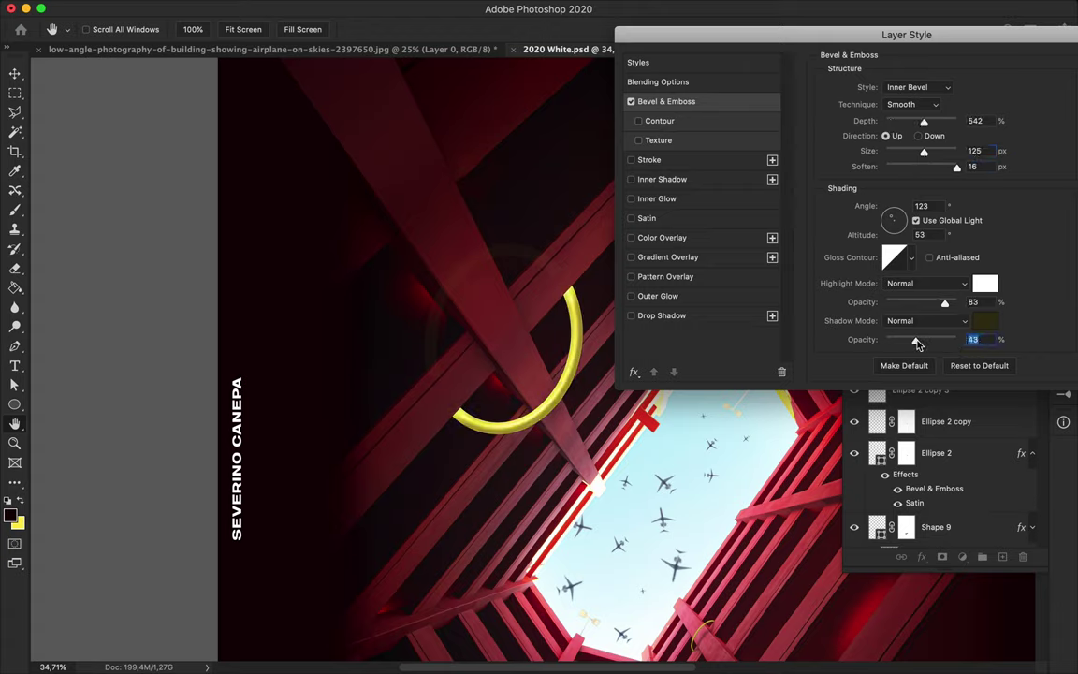
pyautogui.click(655, 217)
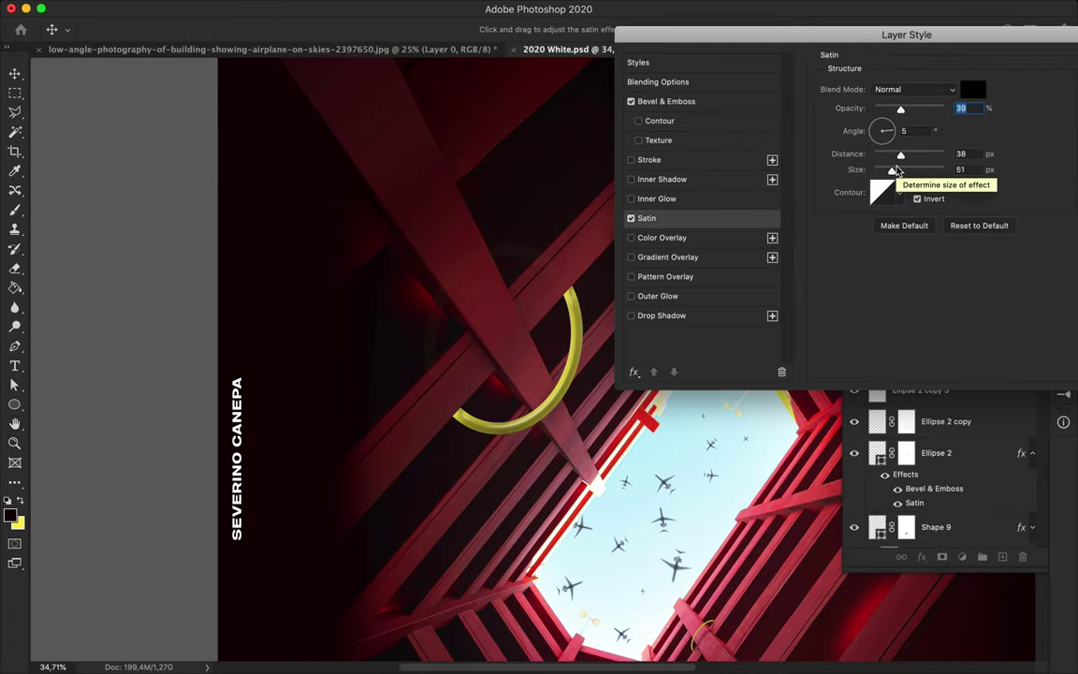
pyautogui.click(715, 103)
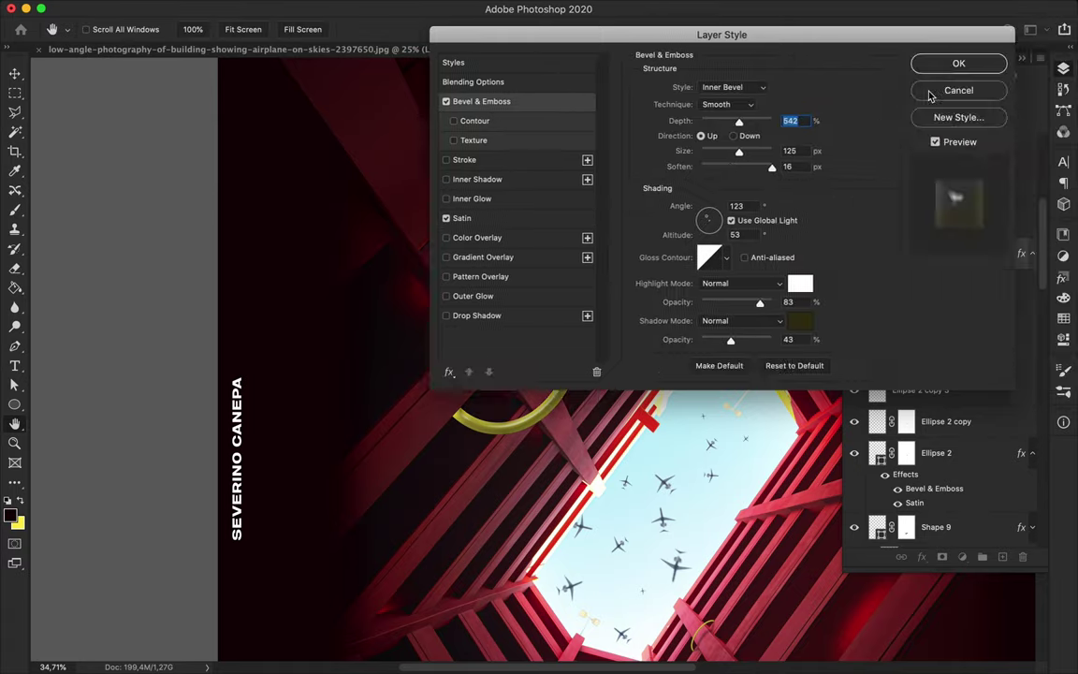
pyautogui.scroll(2, 608, 263)
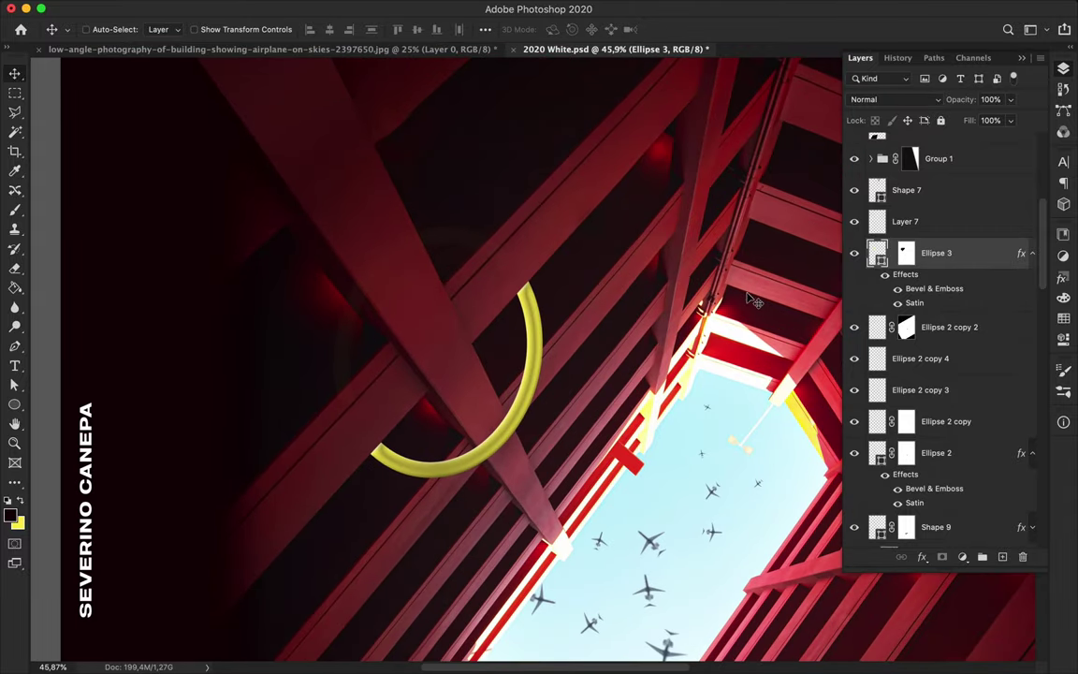
# Duplicate Ellipse 3, clear the copy's layer style, and fill the ring copy black.
pyautogui.scroll(1, 463, 329)
pyautogui.scroll(-2, 459, 335)
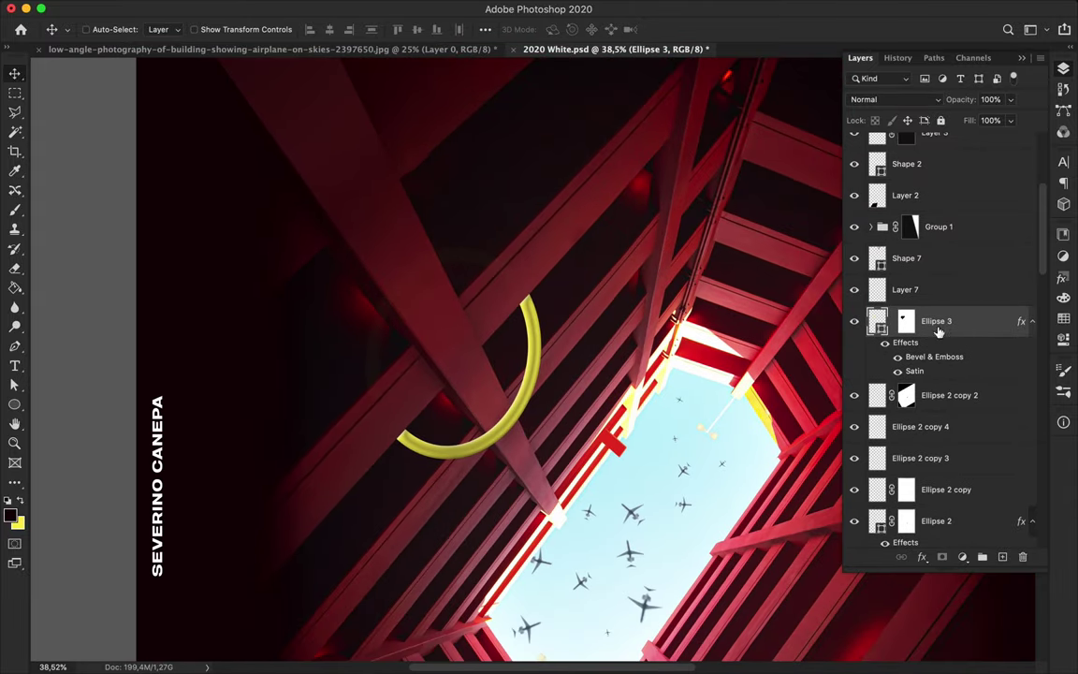
pyautogui.scroll(3, 924, 308)
pyautogui.moveTo(985, 402); pyautogui.dragTo(986, 440)
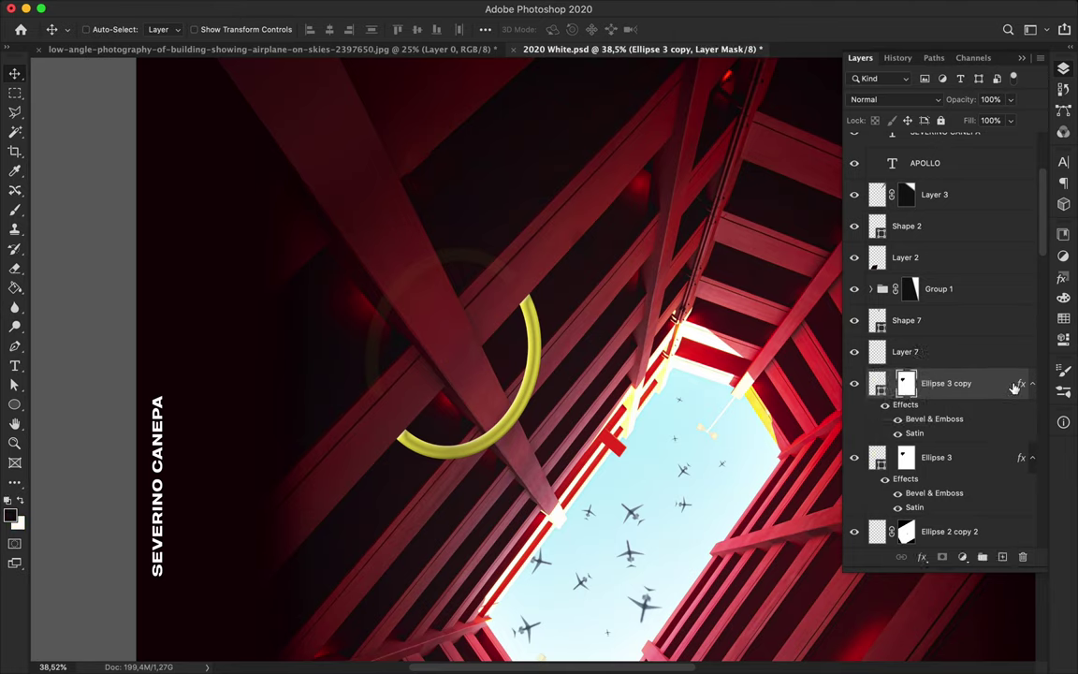
pyautogui.rightClick(1013, 382)
pyautogui.click(894, 386)
pyautogui.rightClick(945, 383)
pyautogui.click(977, 372)
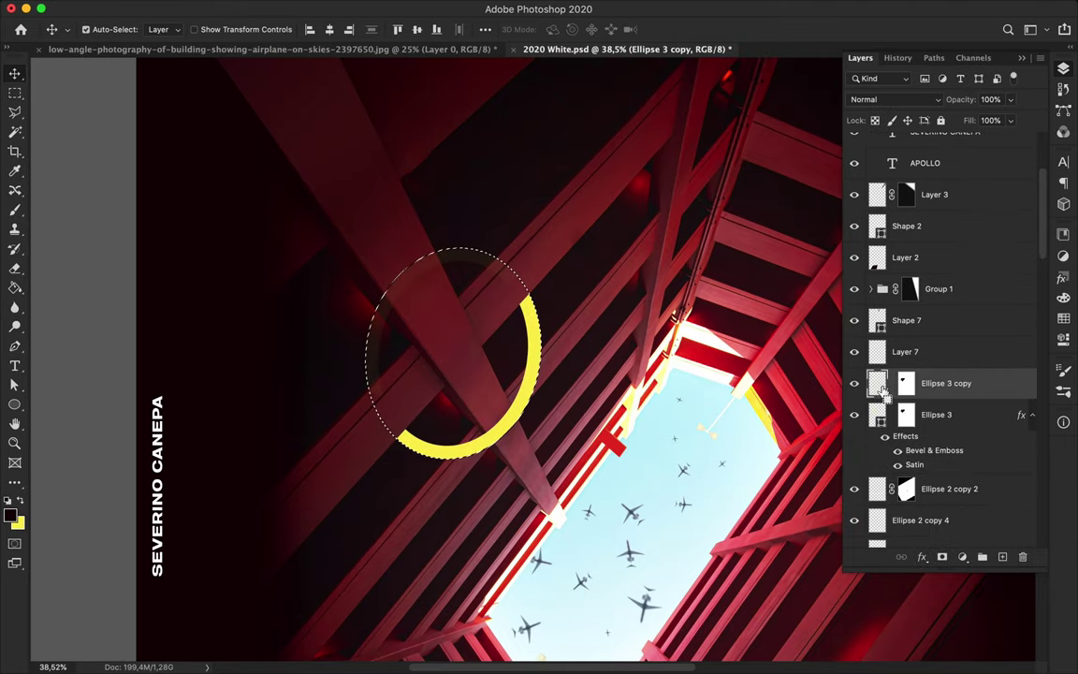
pyautogui.press('b')
pyautogui.press('v')
# Delete the copy's layer mask to reveal the full dark ring.
pyautogui.scroll(1, 601, 361)
pyautogui.press('m')
pyautogui.hotkey('ctrl', 'd')
pyautogui.scroll(-2, 602, 341)
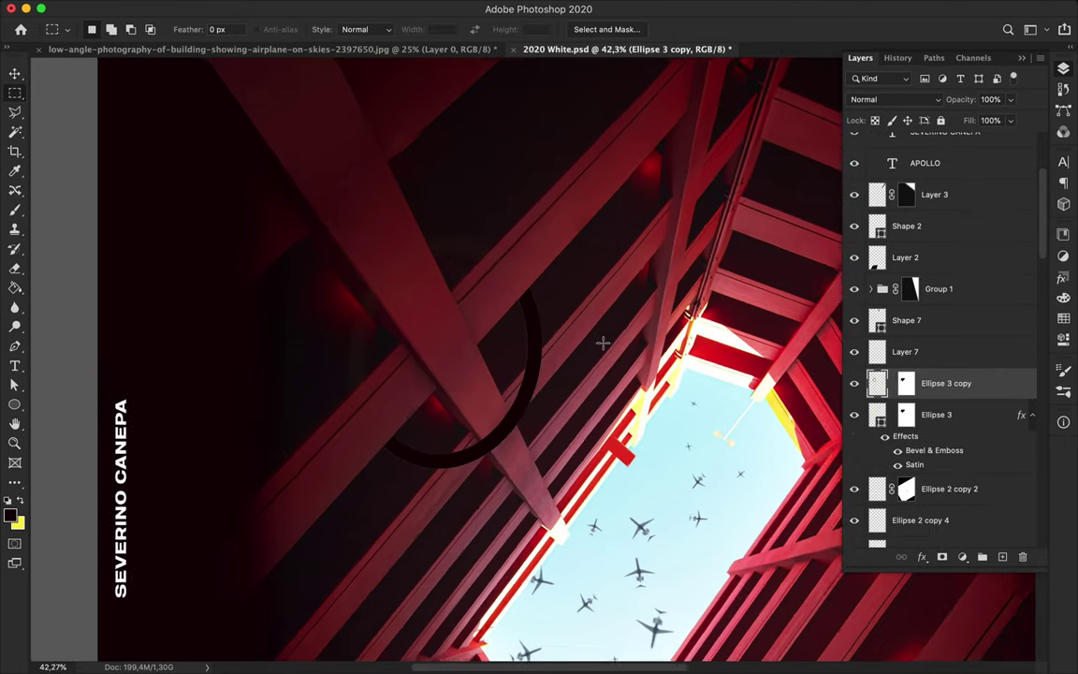
pyautogui.scroll(3, 712, 491)
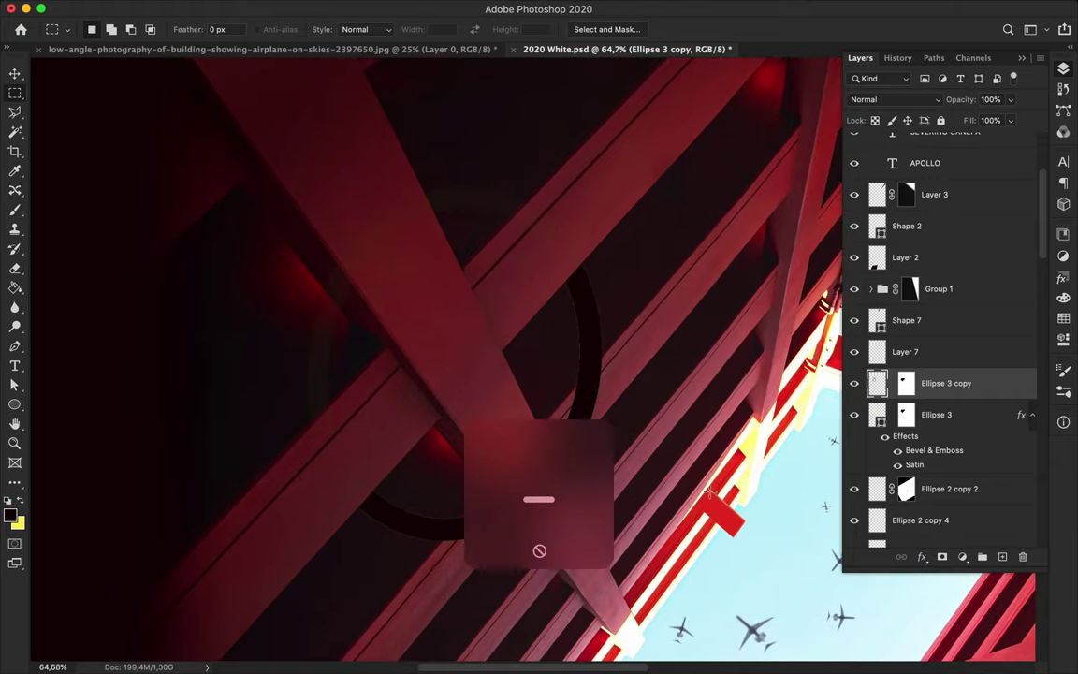
pyautogui.scroll(2, 711, 492)
pyautogui.press('v')
pyautogui.press('Delete')
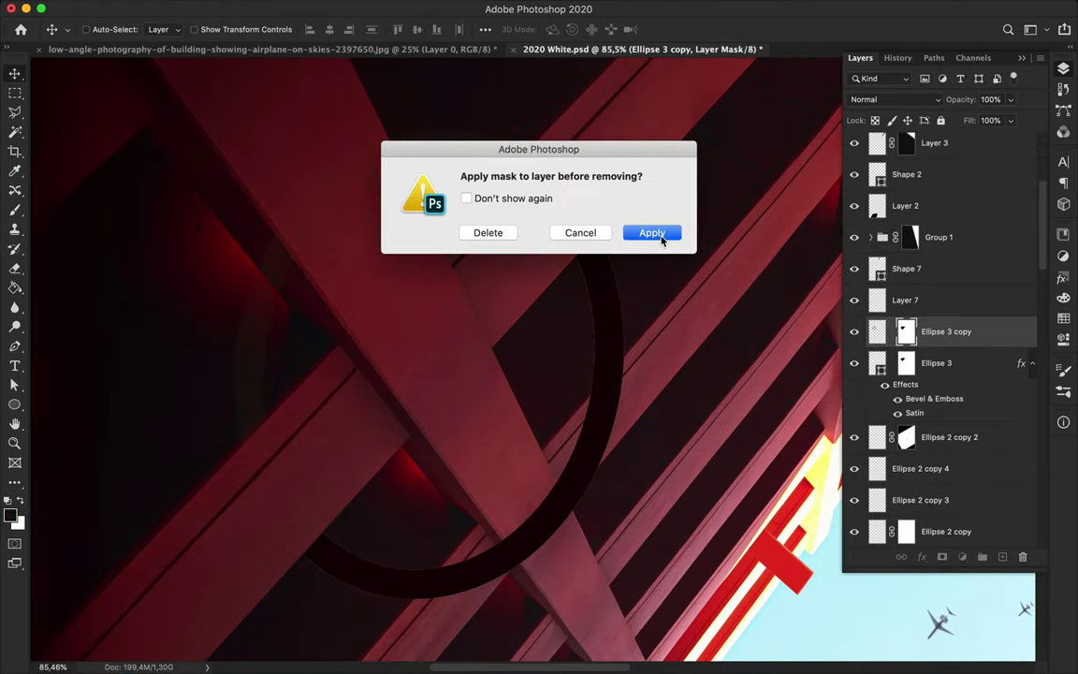
pyautogui.press('Escape')
pyautogui.scroll(1, 555, 393)
pyautogui.press('Delete')
pyautogui.press('d')
pyautogui.scroll(-1, 655, 396)
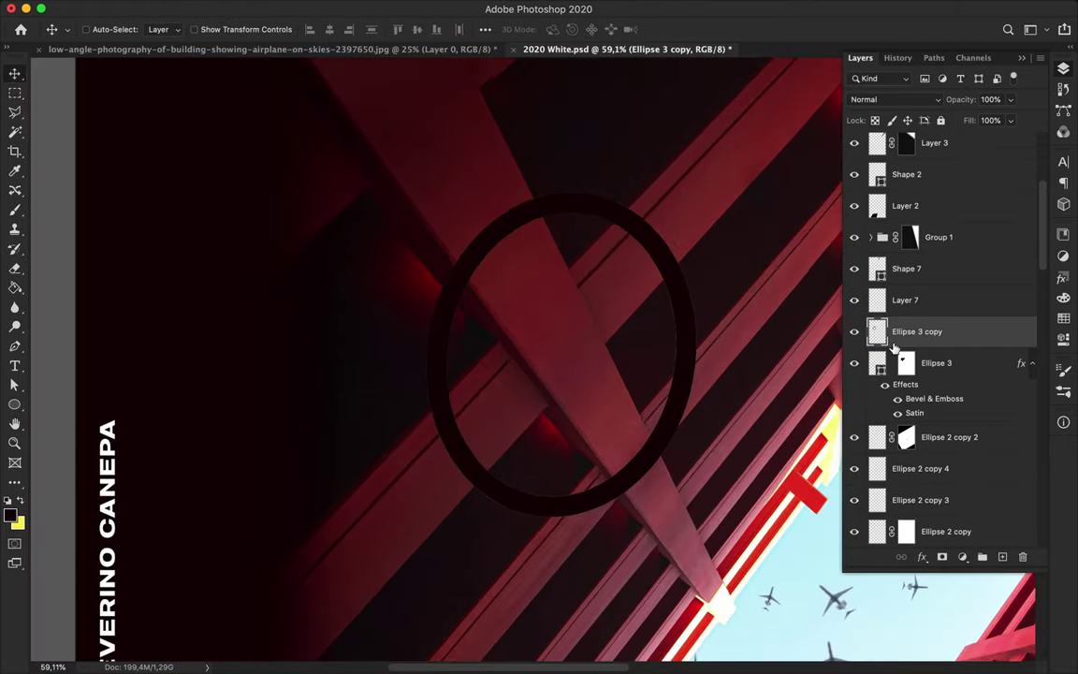
pyautogui.scroll(2, 530, 513)
# Lasso-select and delete the part of the dark ring lying over the yellow arc.
pyautogui.press('l')
pyautogui.click(526, 516)
pyautogui.scroll(1, 558, 510)
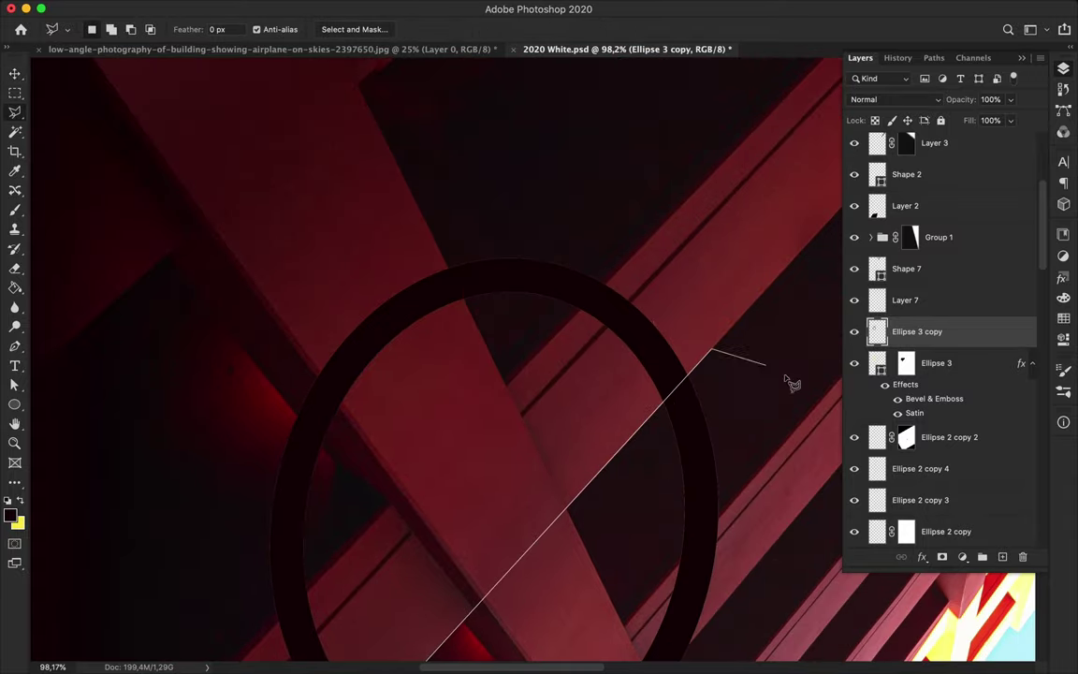
pyautogui.click(716, 356)
pyautogui.doubleClick(356, 513)
pyautogui.press('Delete')
pyautogui.hotkey('ctrl', 'd')
# Bring up Filter > Blur > Gaussian Blur for the dark ring copy.
pyautogui.scroll(-3, 462, 333)
pyautogui.scroll(-2, 463, 333)
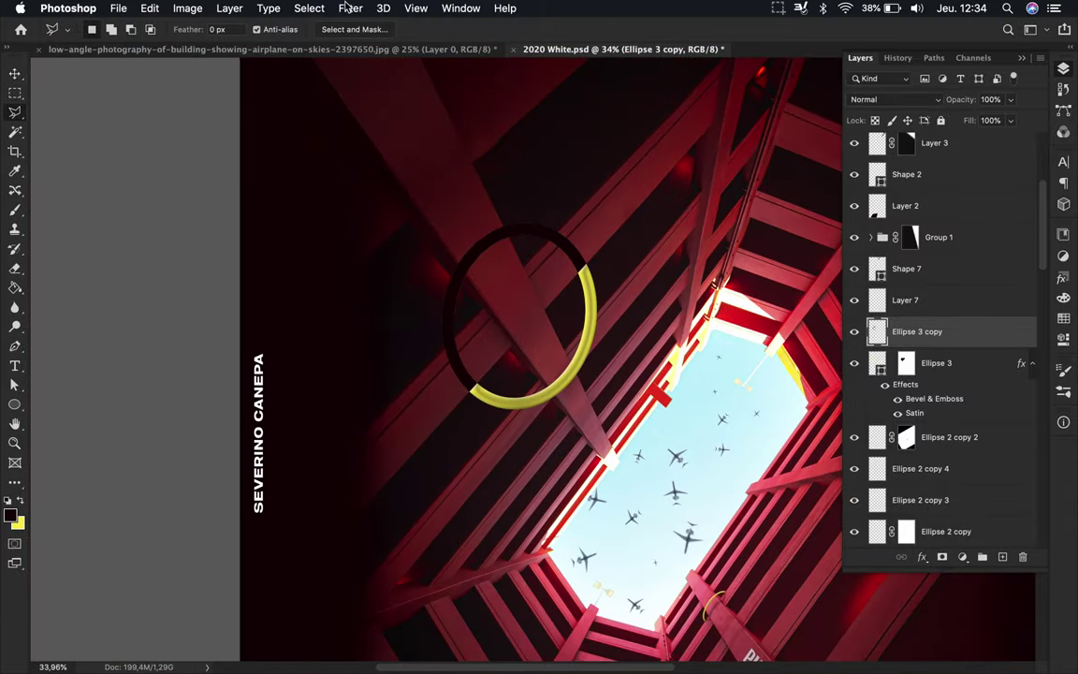
pyautogui.scroll(3, 508, 277)
pyautogui.click(349, 8)
pyautogui.click(379, 24)
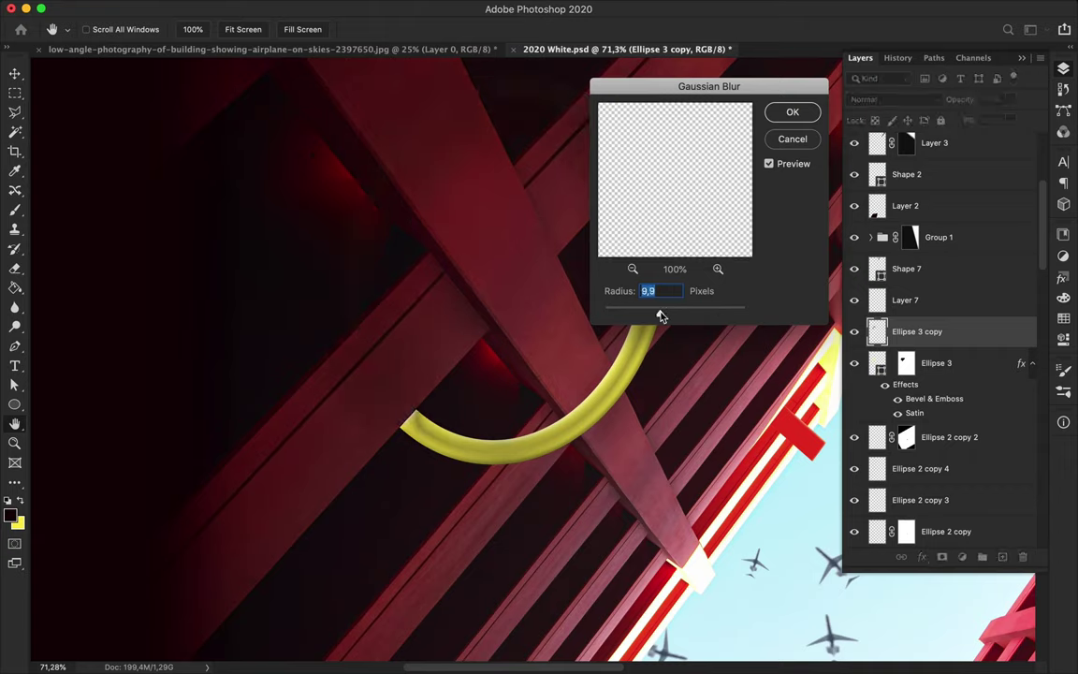
# Blur the shadow ring at about 10 px radius and duplicate the blurred layer.
pyautogui.moveTo(697, 318); pyautogui.dragTo(665, 318)
pyautogui.press('Return')
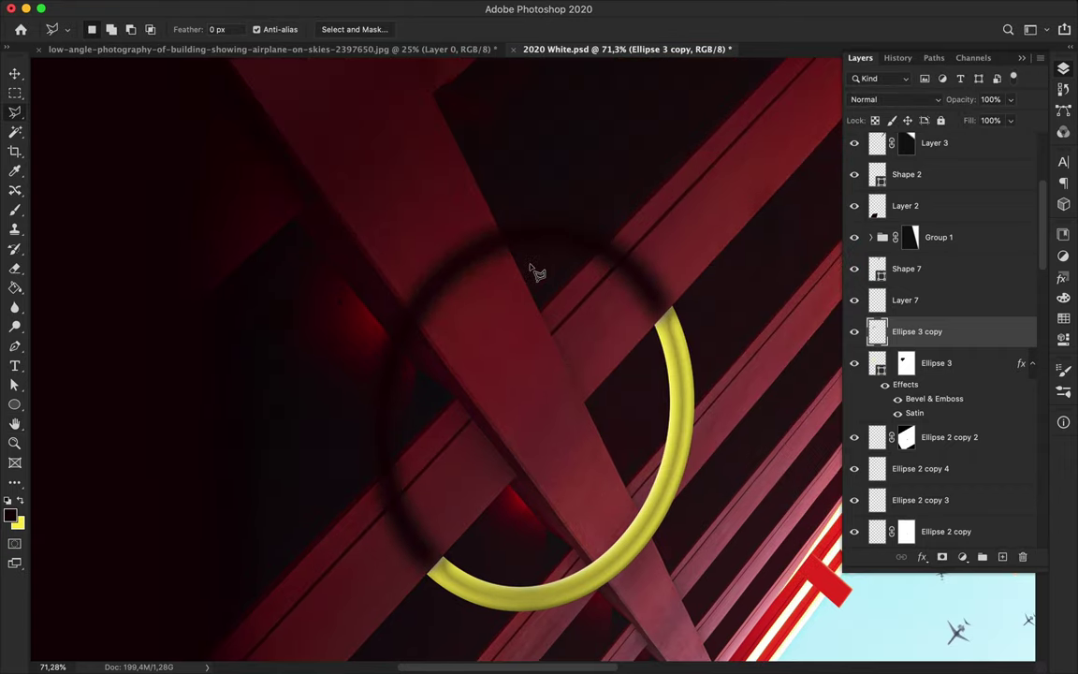
pyautogui.moveTo(971, 328); pyautogui.dragTo(970, 329)
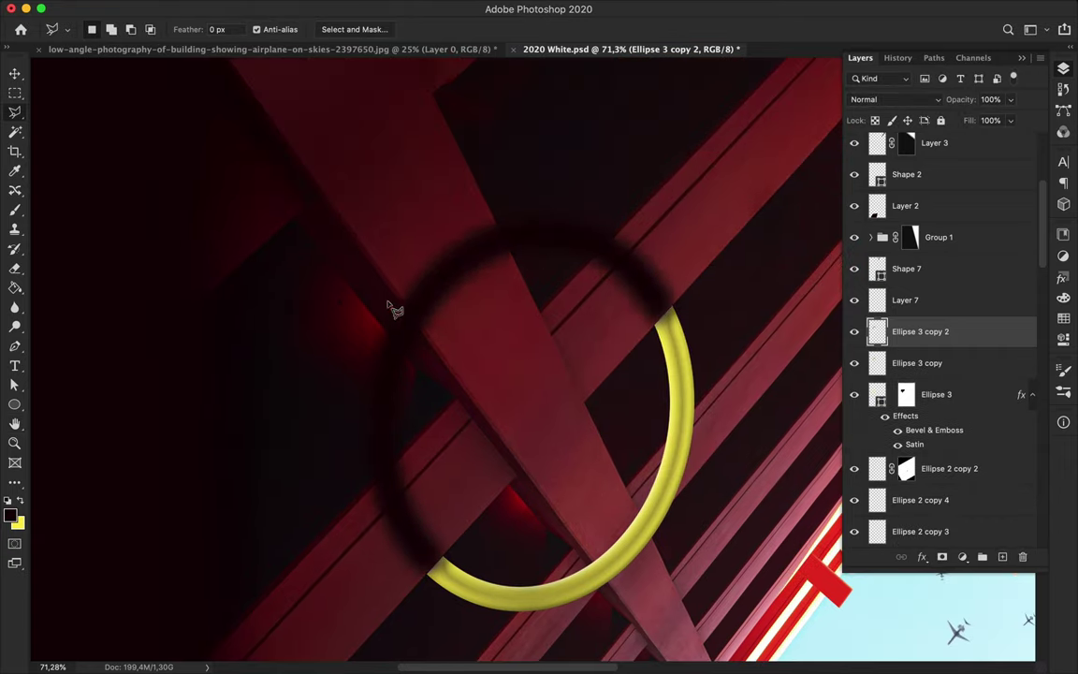
pyautogui.scroll(5, 393, 308)
# Lasso-trim the shadow copy and offset it slightly from the ring.
pyautogui.click(609, 281)
pyautogui.click(325, 297)
pyautogui.press('v')
pyautogui.moveTo(399, 165); pyautogui.dragTo(447, 222)
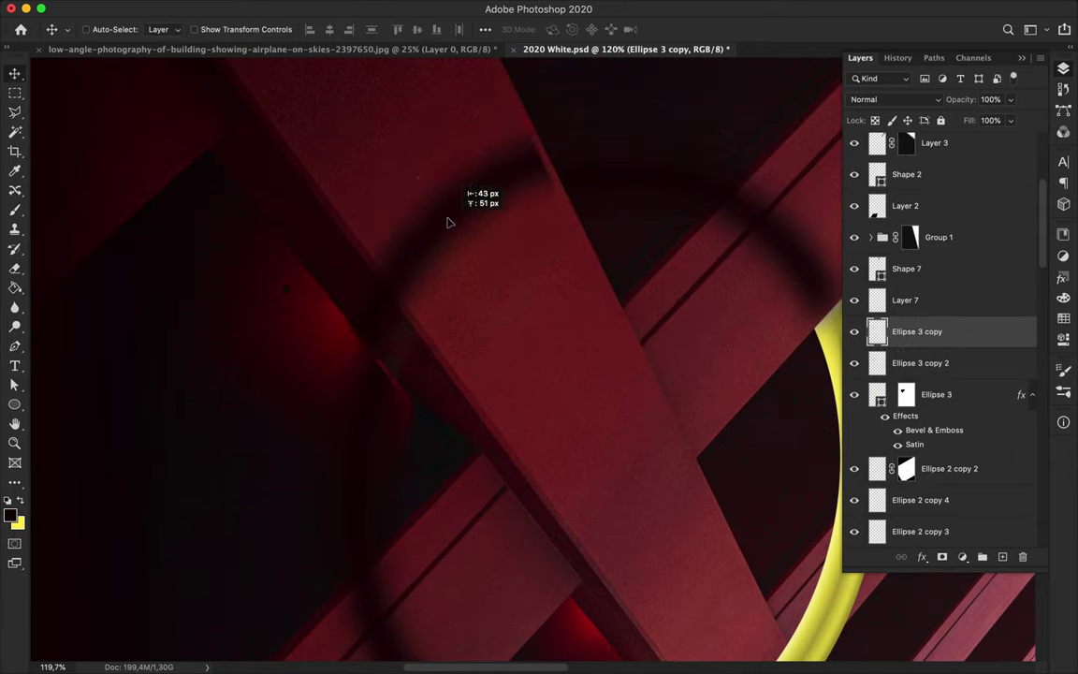
# Set both shadow copies to 60% fill and shift the Ellipse 3 copy shadow further.
pyautogui.scroll(-4, 458, 187)
pyautogui.scroll(-1, 515, 147)
pyautogui.scroll(-2, 577, 103)
pyautogui.scroll(-1, 601, 325)
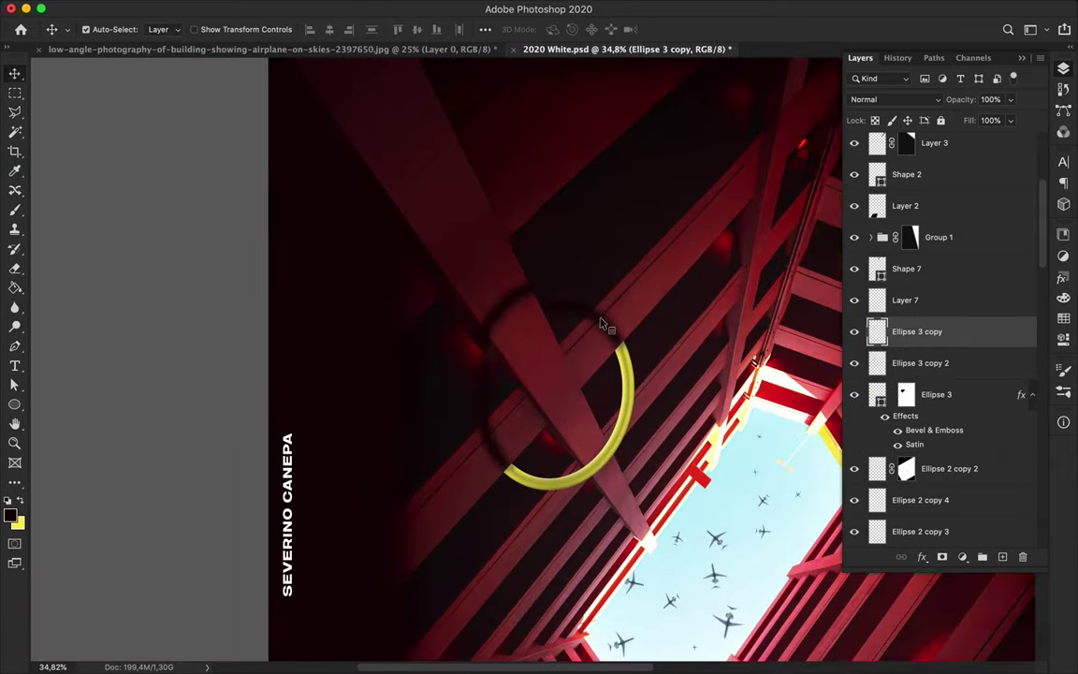
pyautogui.keyDown('ctrl'); pyautogui.click(920, 363); pyautogui.keyUp('ctrl')
pyautogui.click(992, 120)
pyautogui.moveTo(636, 262); pyautogui.dragTo(484, 279)
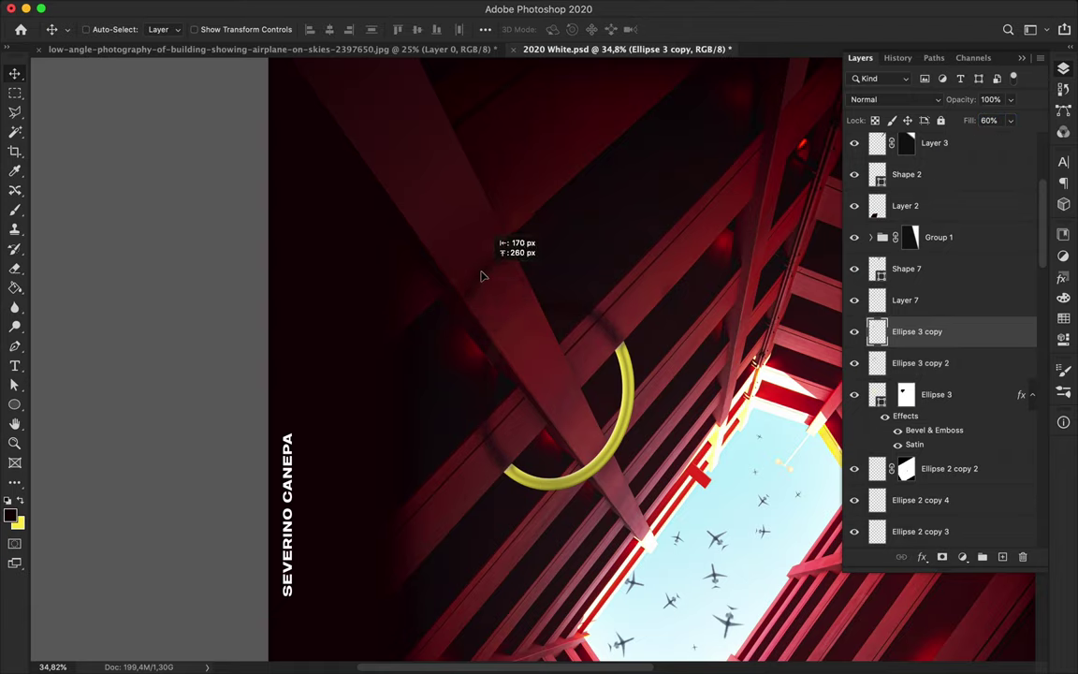
pyautogui.scroll(-1, 484, 279)
pyautogui.scroll(-3, 568, 337)
pyautogui.scroll(1, 568, 337)
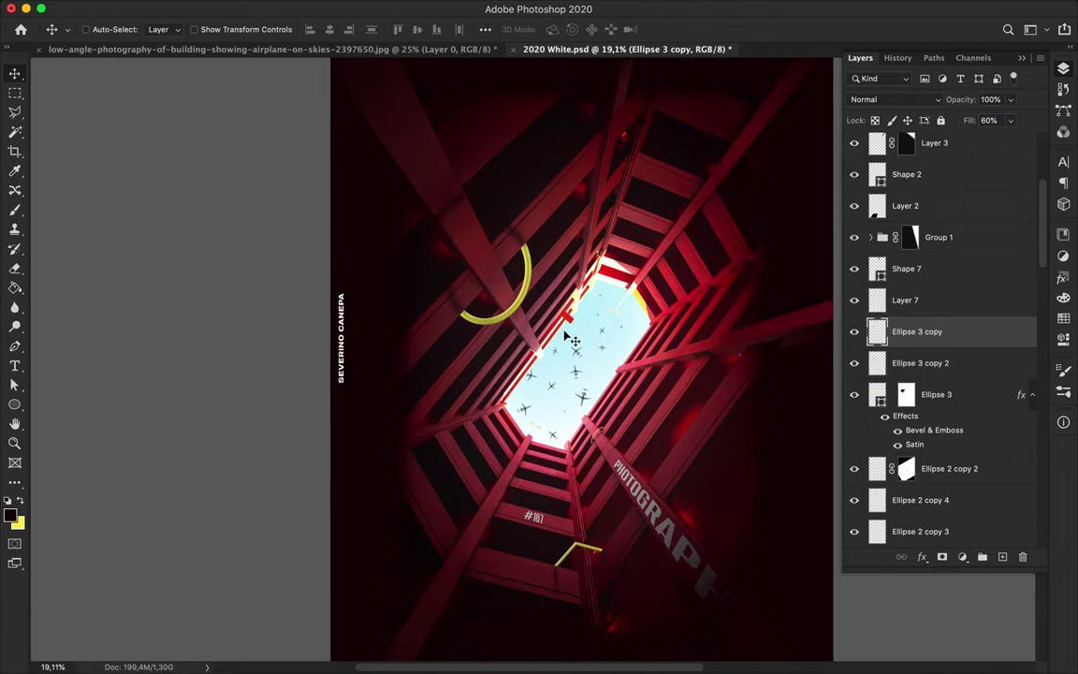
pyautogui.scroll(1, 568, 337)
pyautogui.scroll(3, 568, 337)
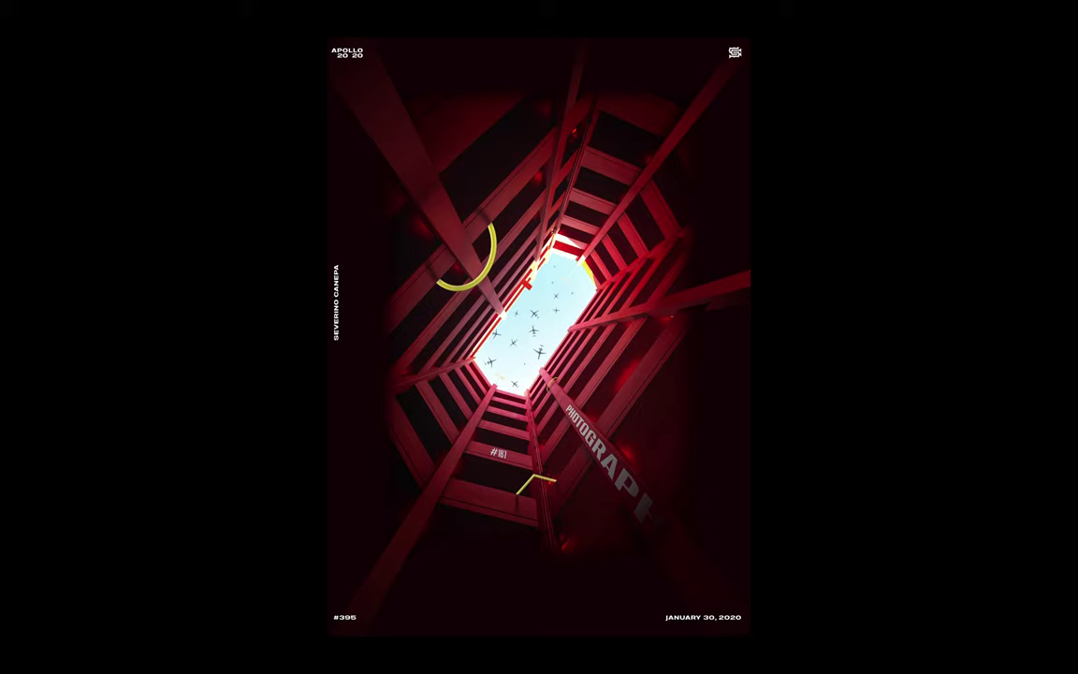